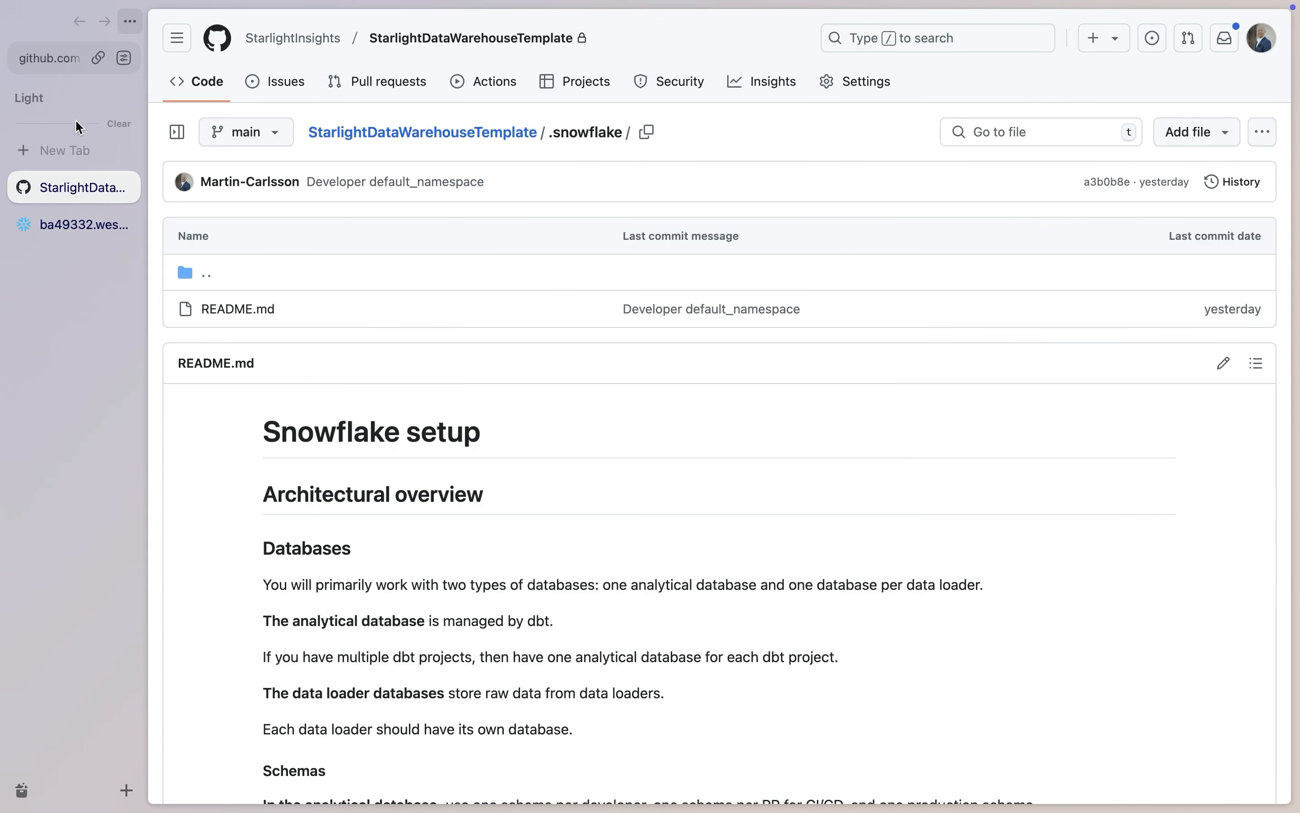
Step: Go to snowflake.com in a new tab and open the 30-day free trial signup form
left_click(70, 149)
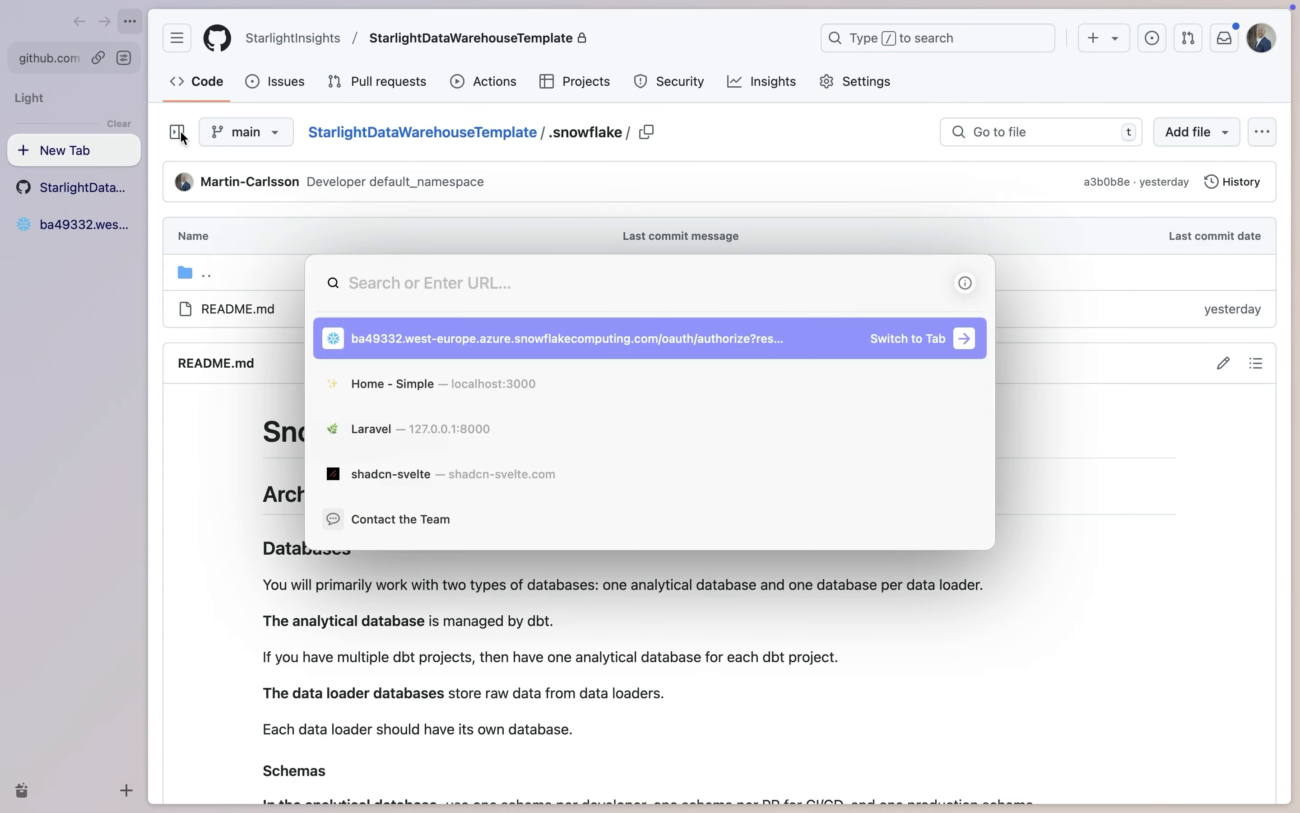
type("snowflake.com")
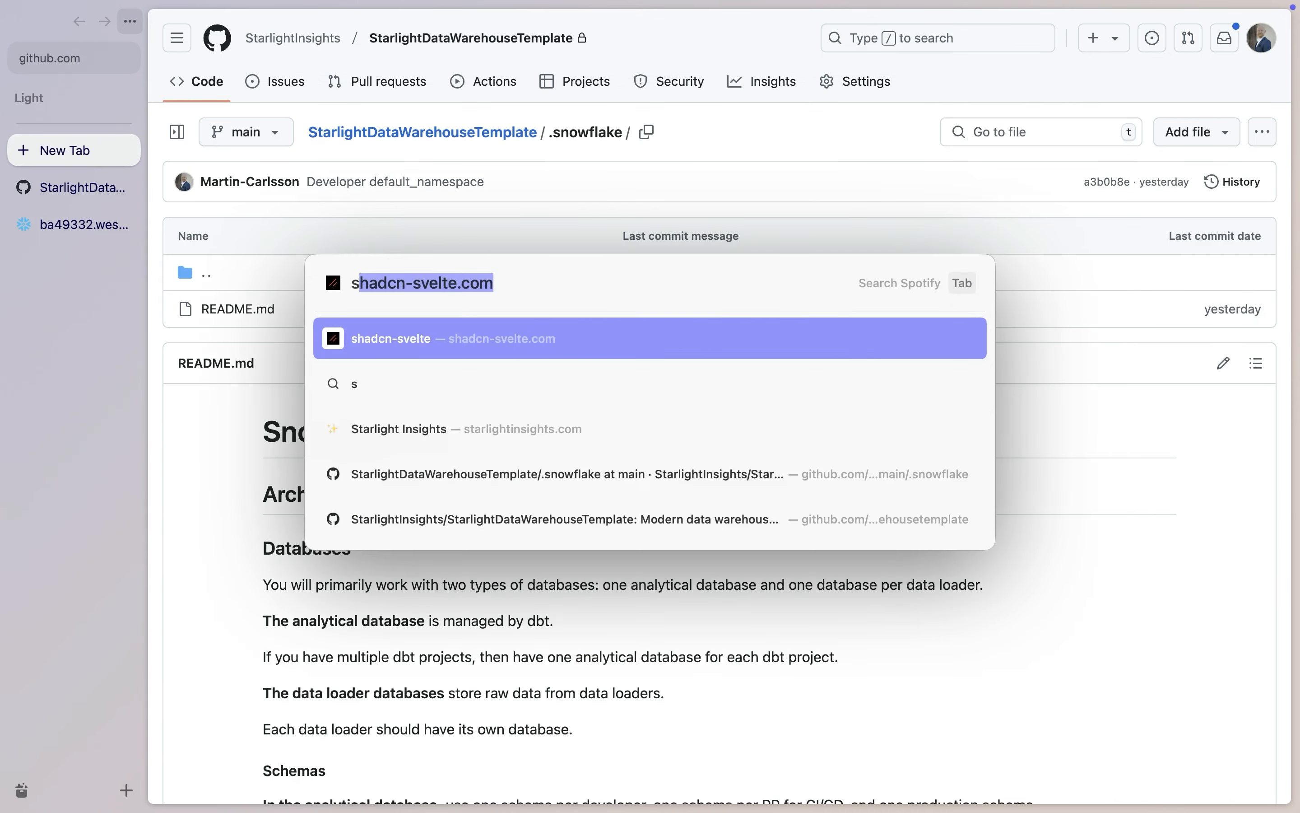
key("Return")
left_click(1162, 40)
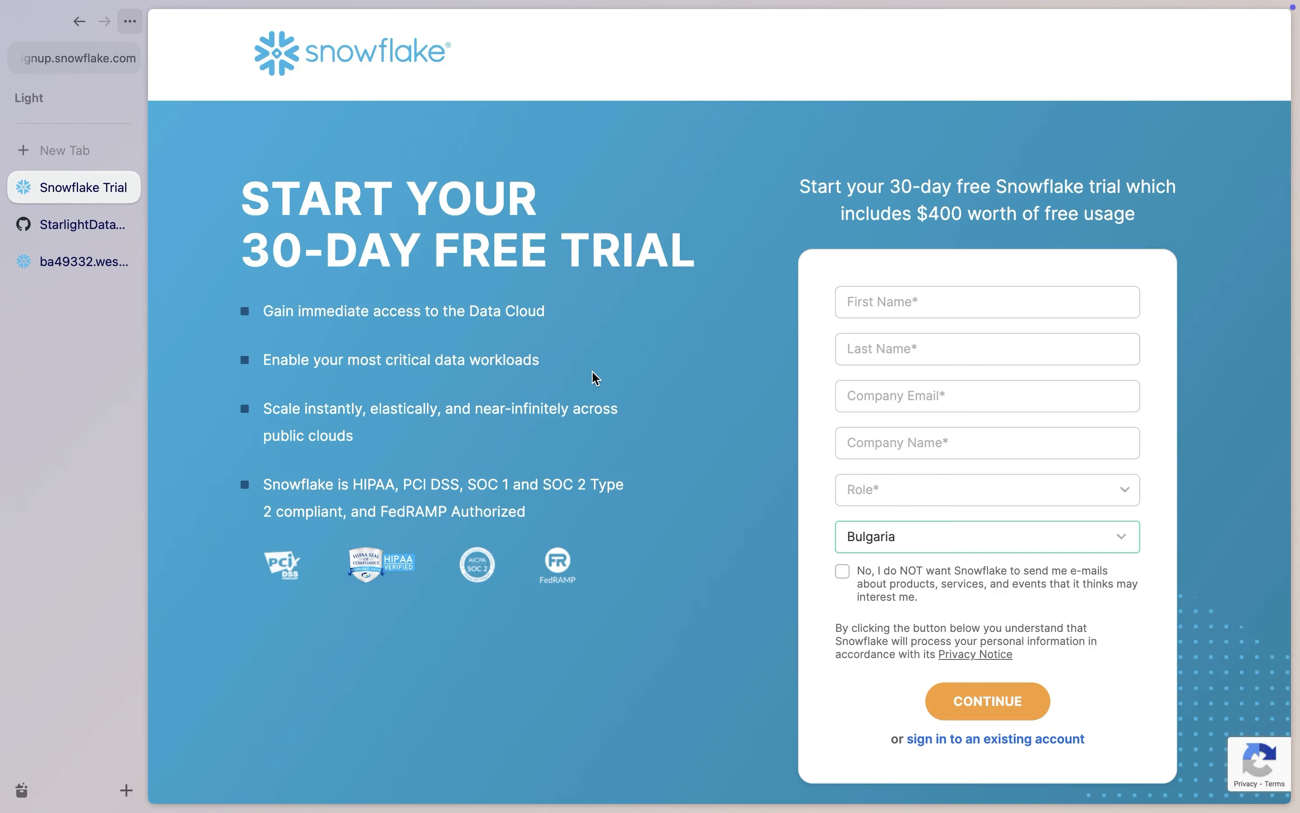
Step: Enter the first name and other contact details, then submit the trial signup details
left_click(856, 305)
type("M")
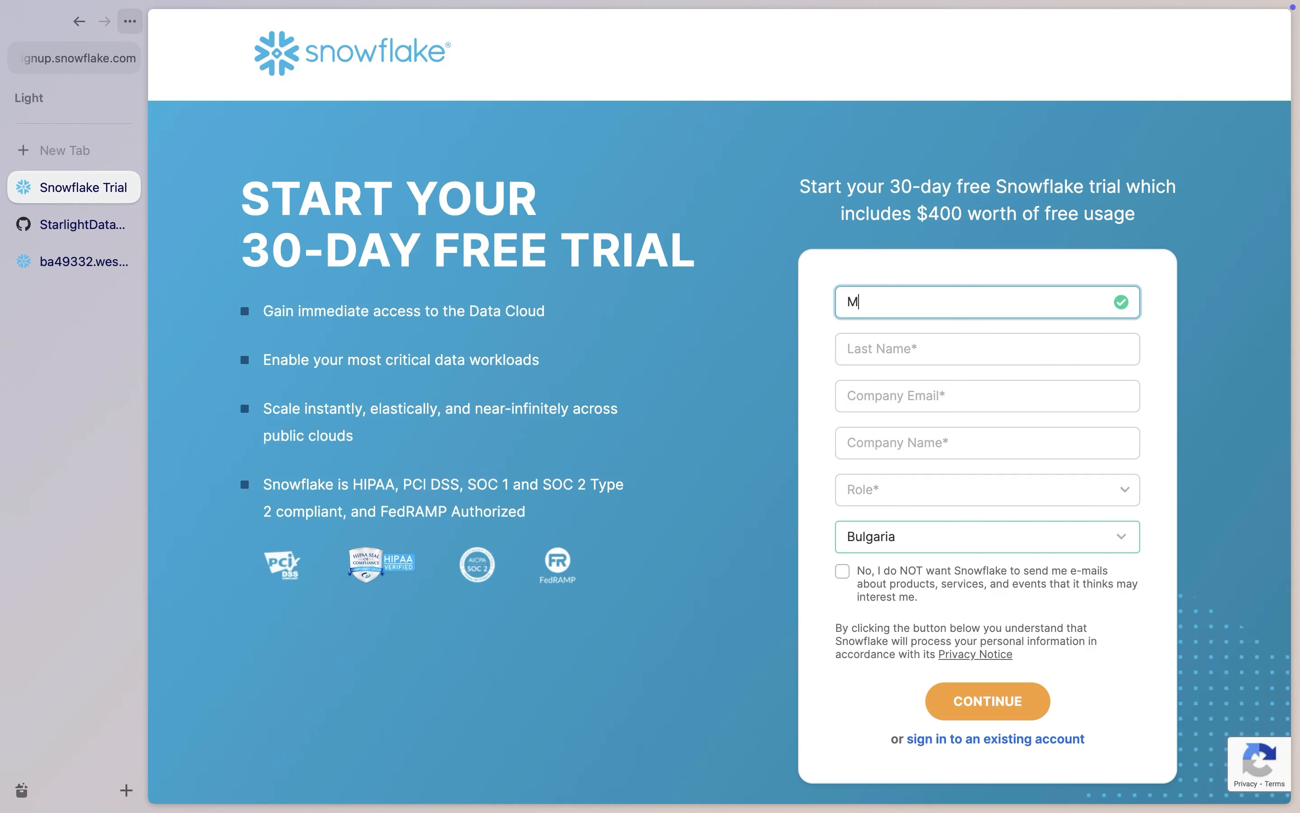
type("artin")
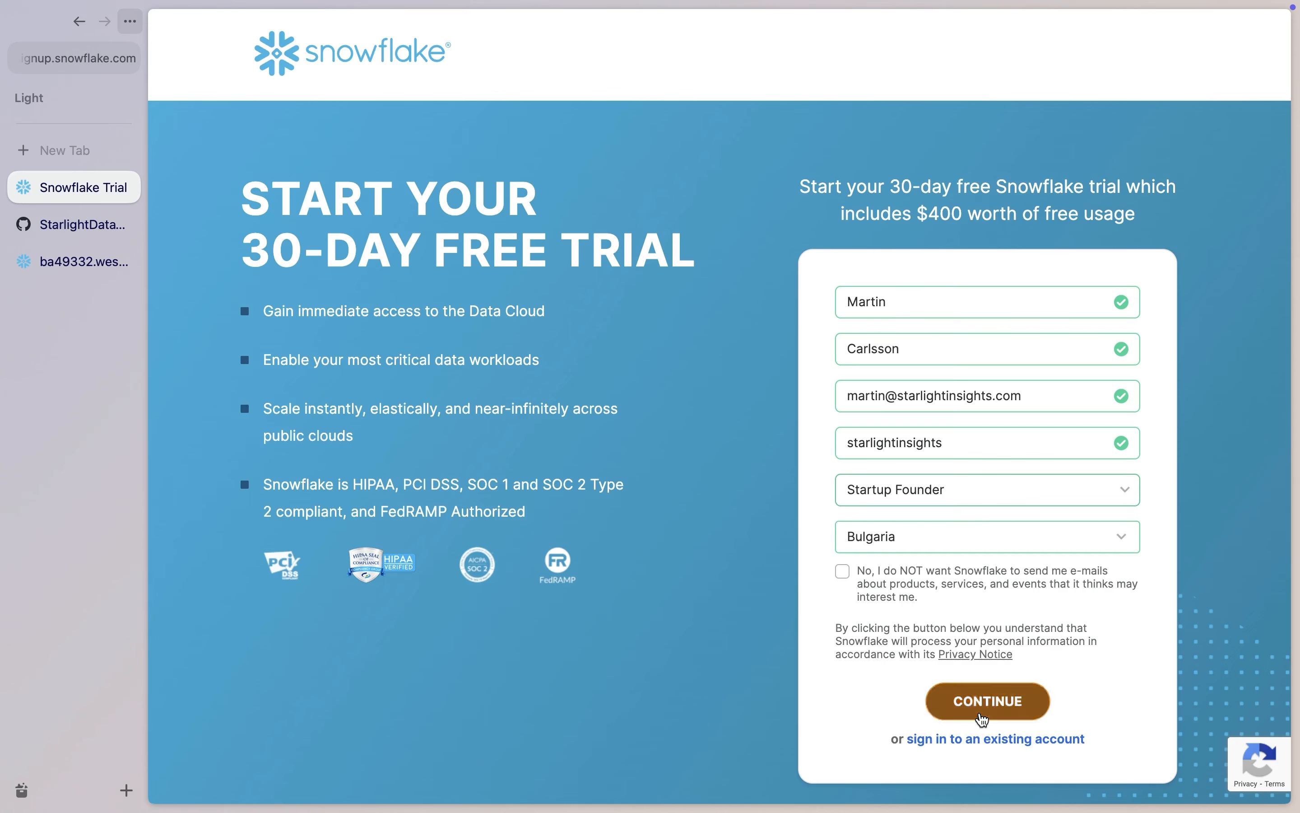
left_click(981, 715)
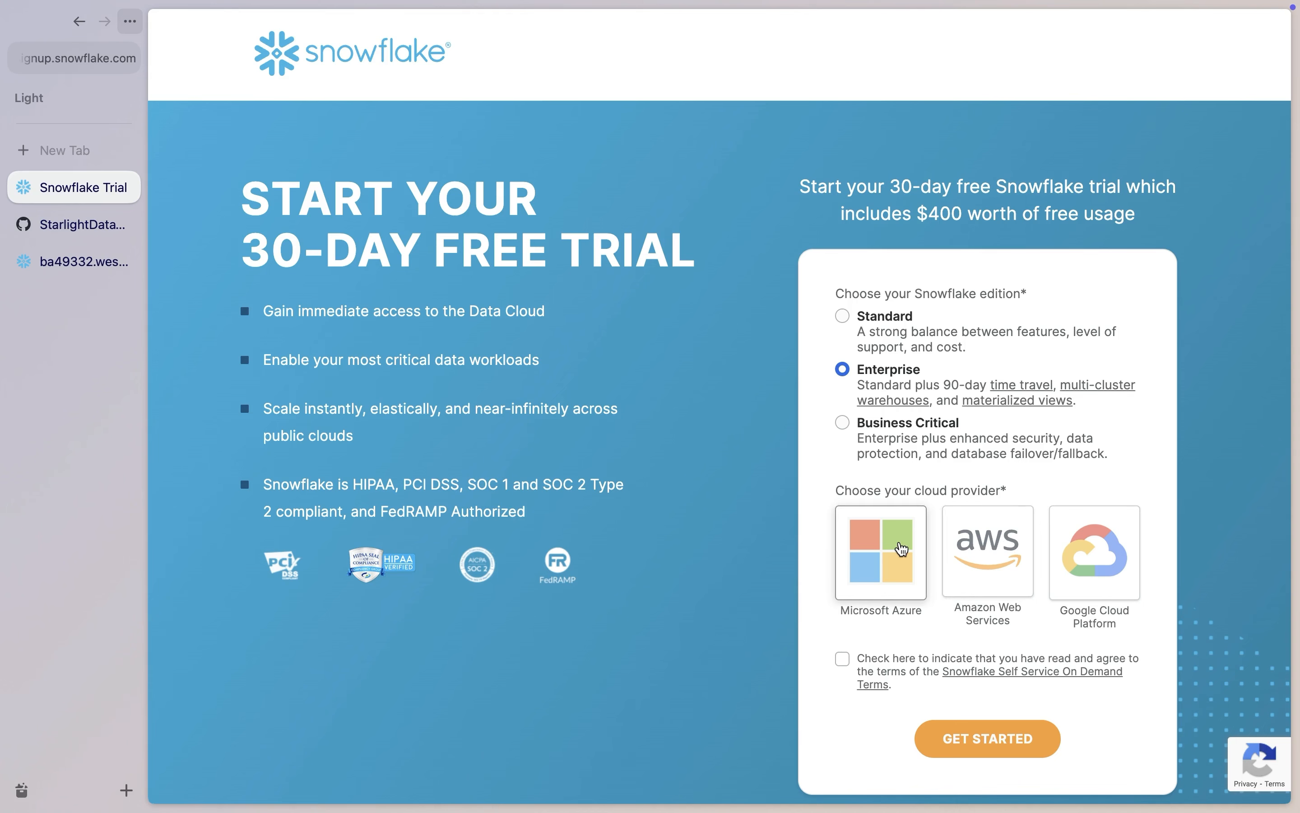
left_click(55, 156)
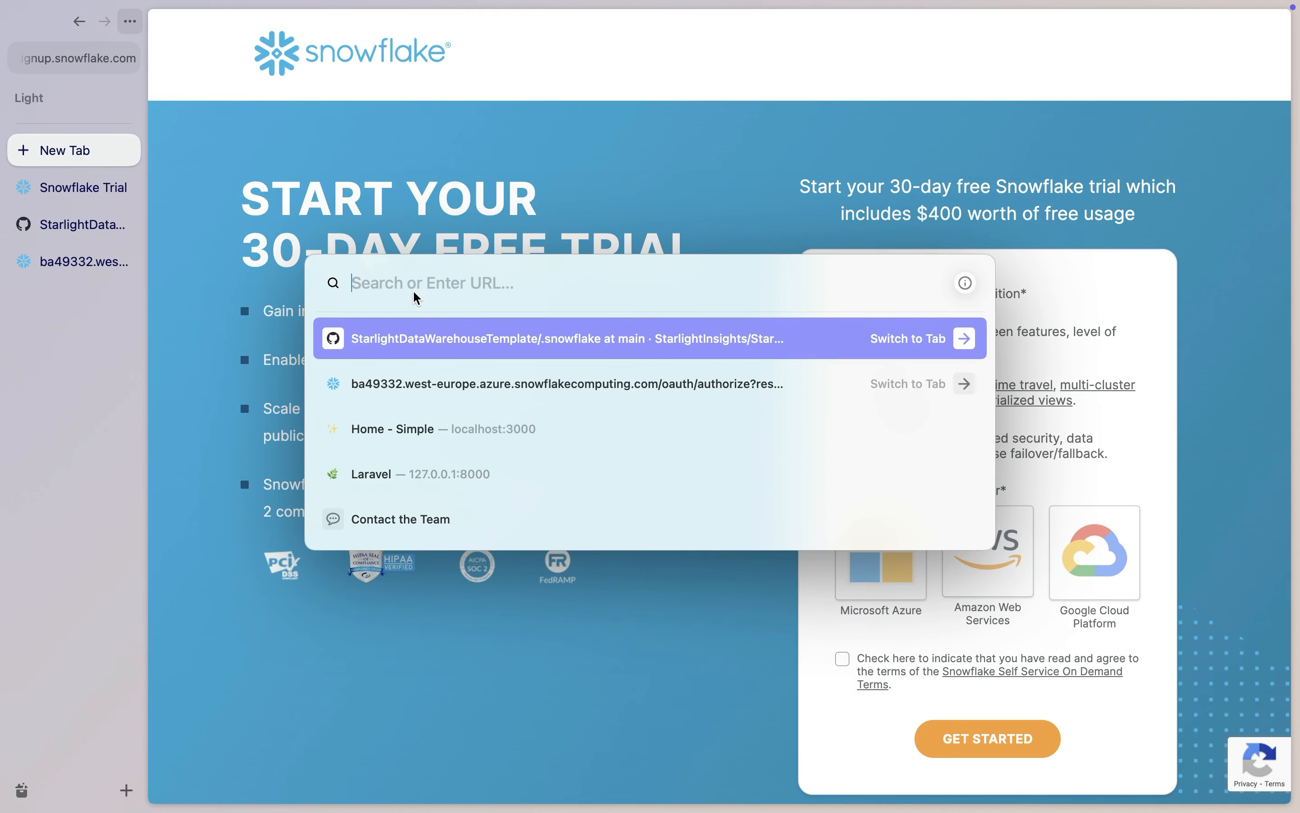
Step: Load the Snowflake website in the new tab and scroll to the edition pricing
type("sno")
key("Return")
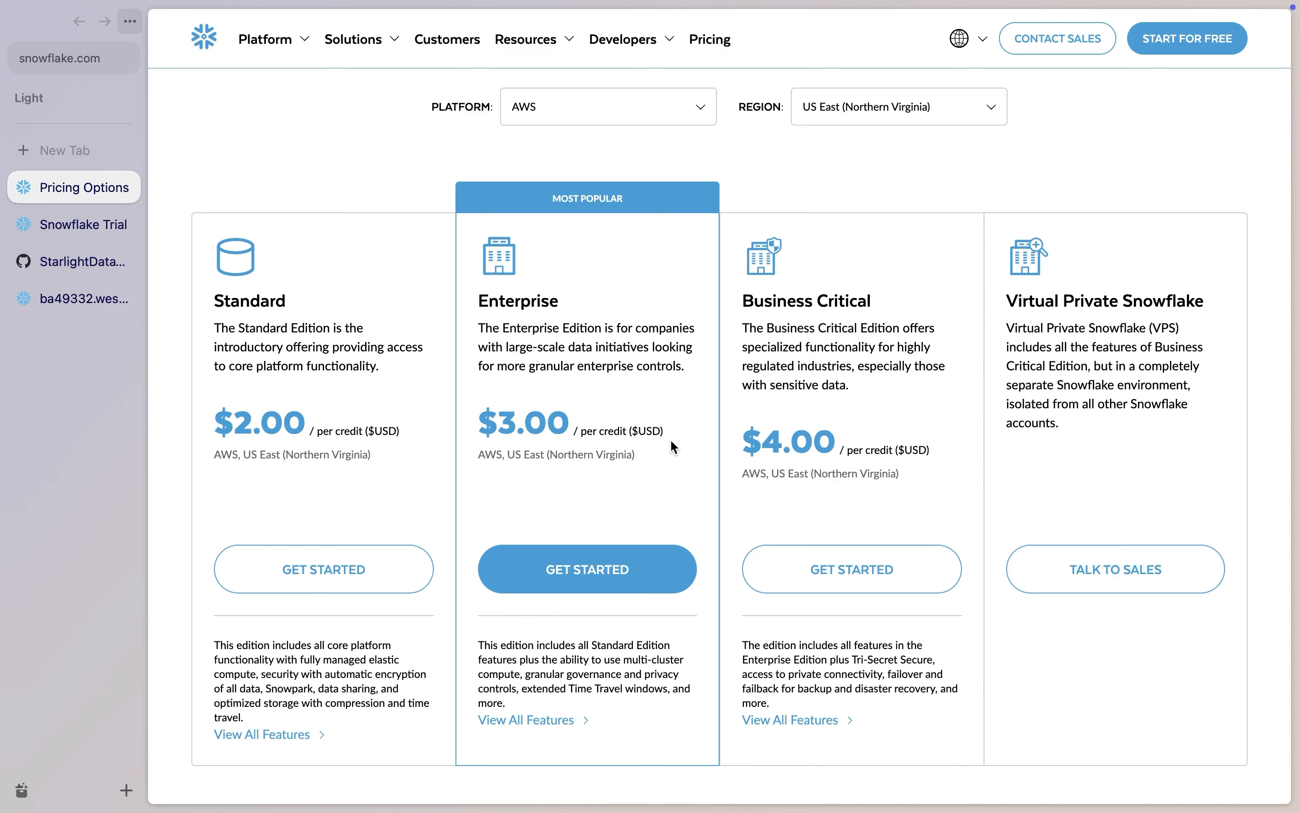
scroll(670, 441, "down", 3)
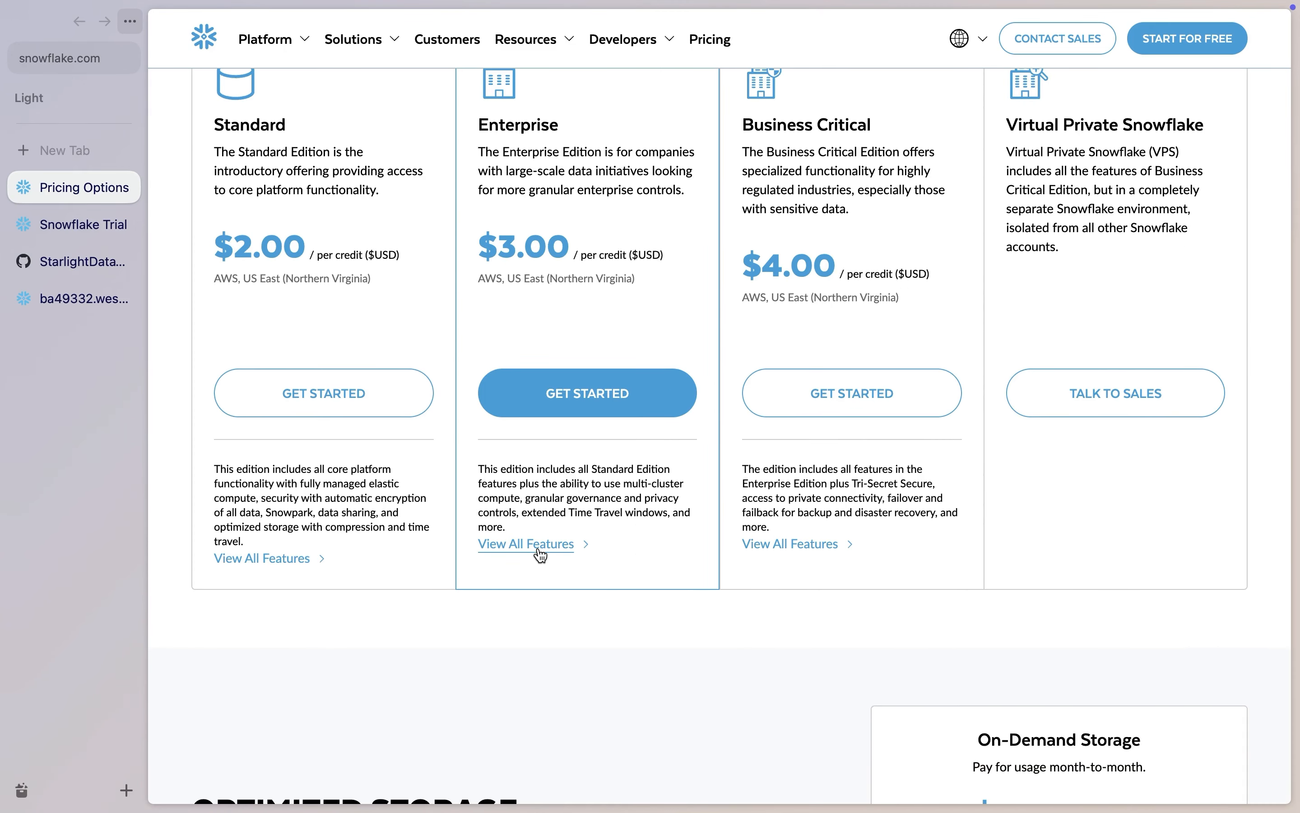
Step: Review the Enterprise edition's full feature comparison table, then return to the pricing page
left_click(540, 553)
scroll(538, 545, "down", 8)
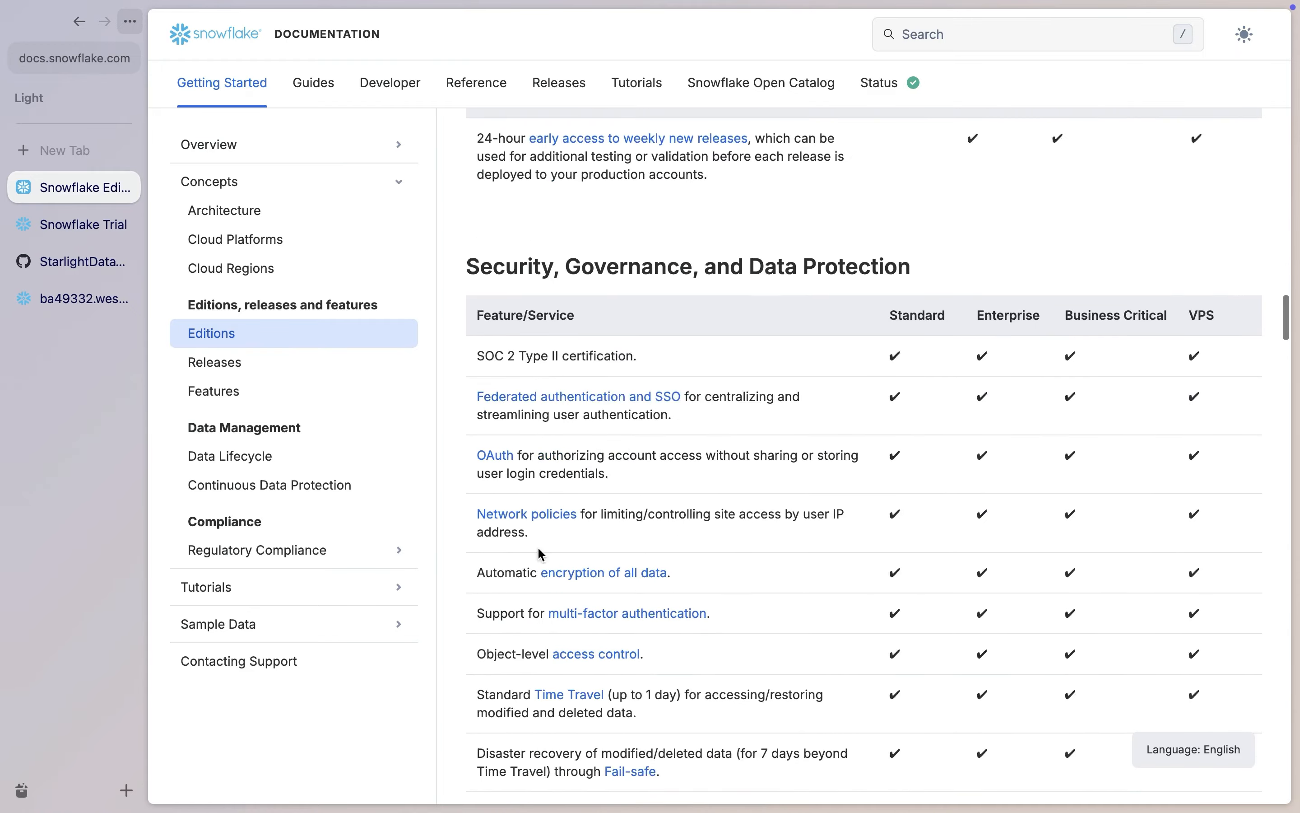
scroll(543, 551, "up", 7)
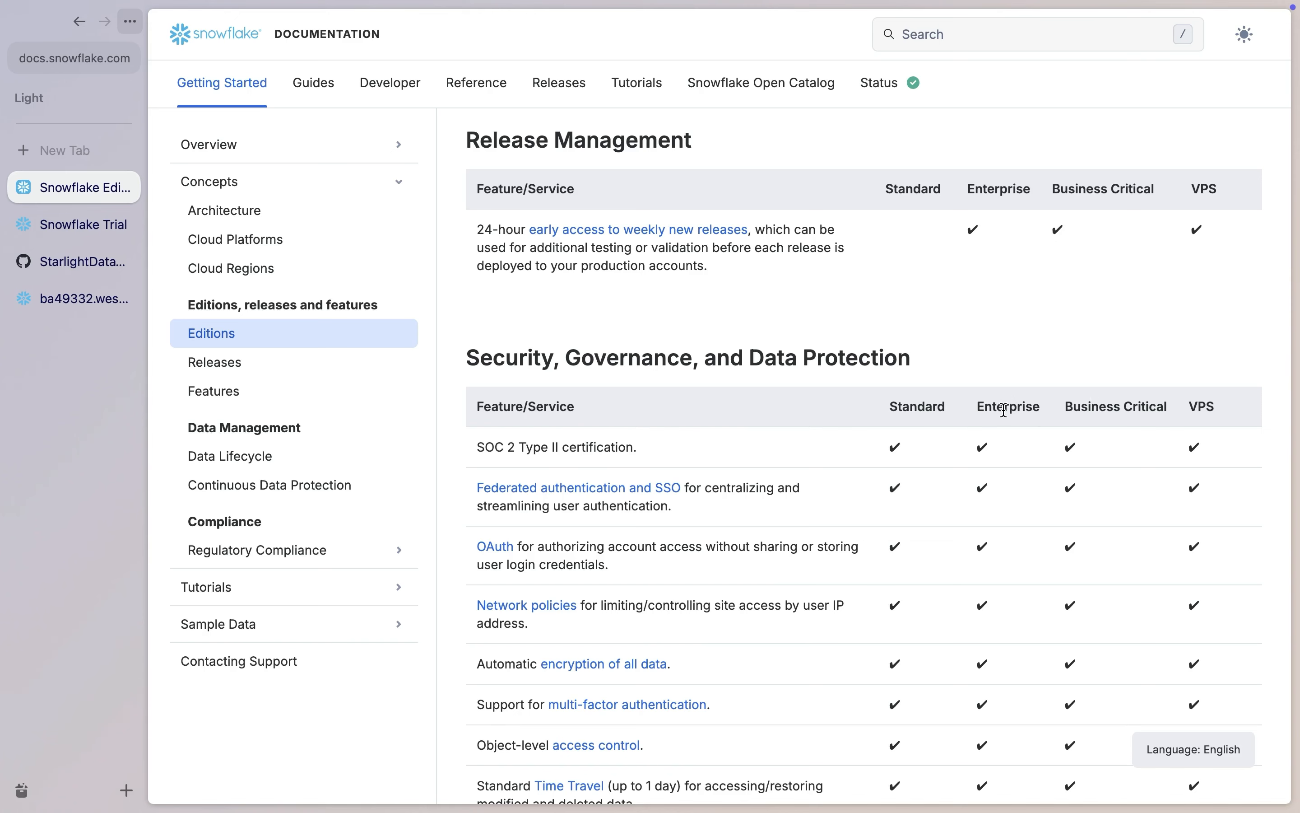
scroll(907, 424, "down", 8)
scroll(980, 387, "up", 8)
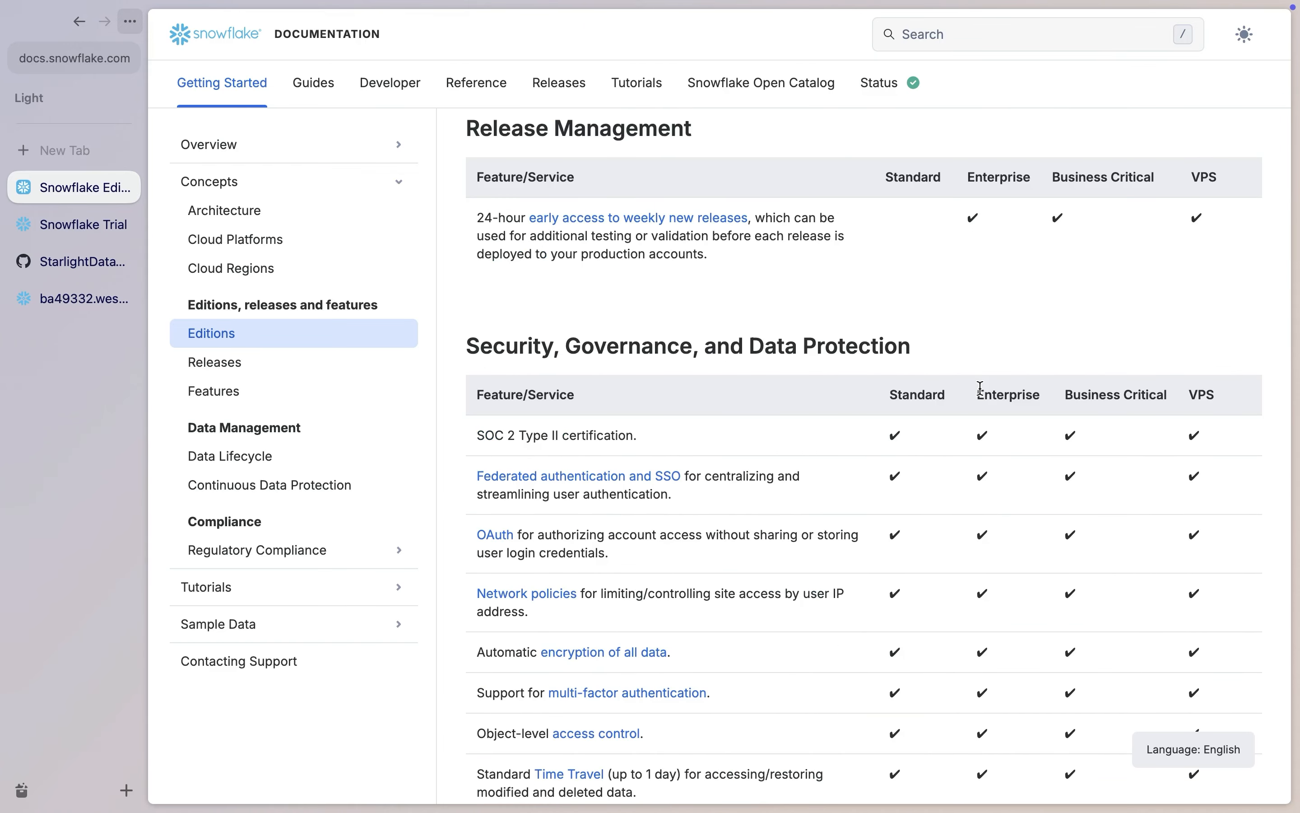
double_click(911, 387)
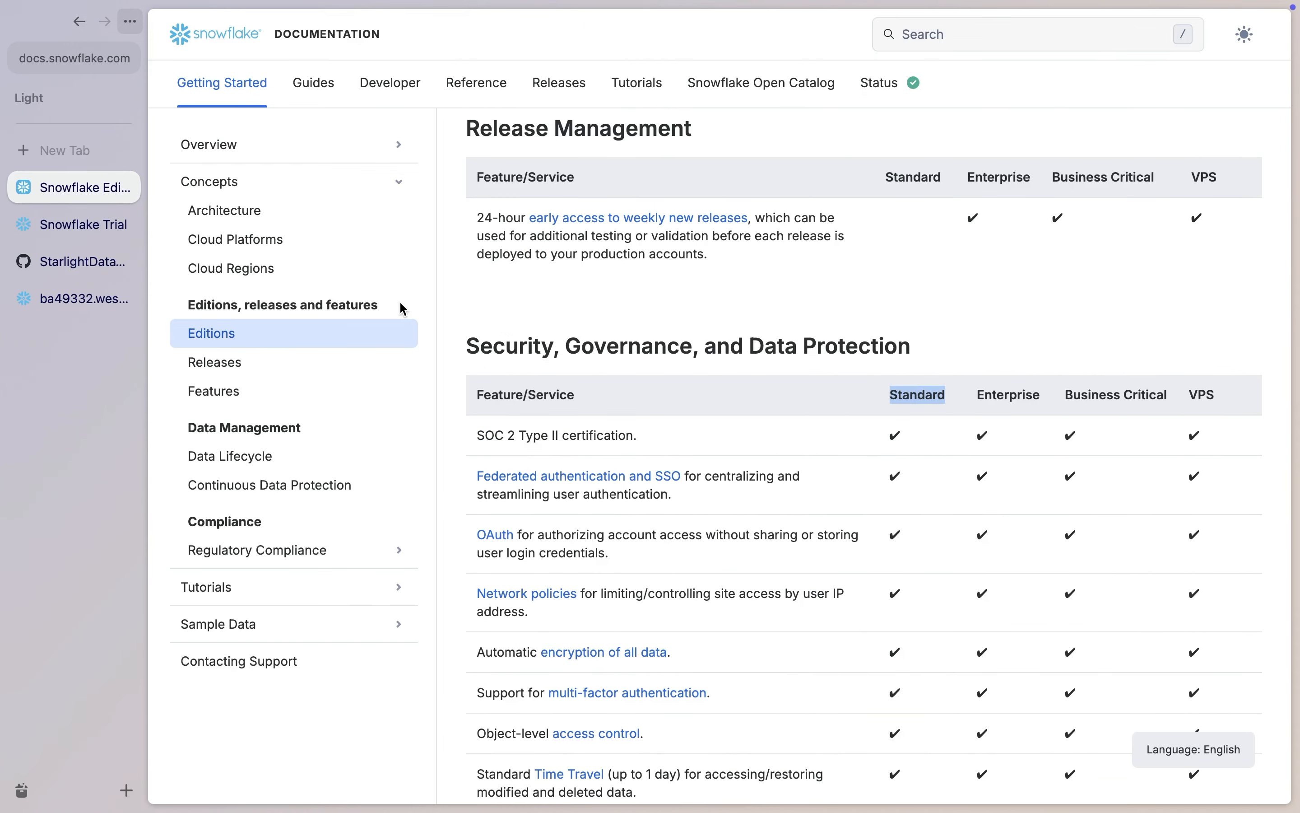
left_click(79, 21)
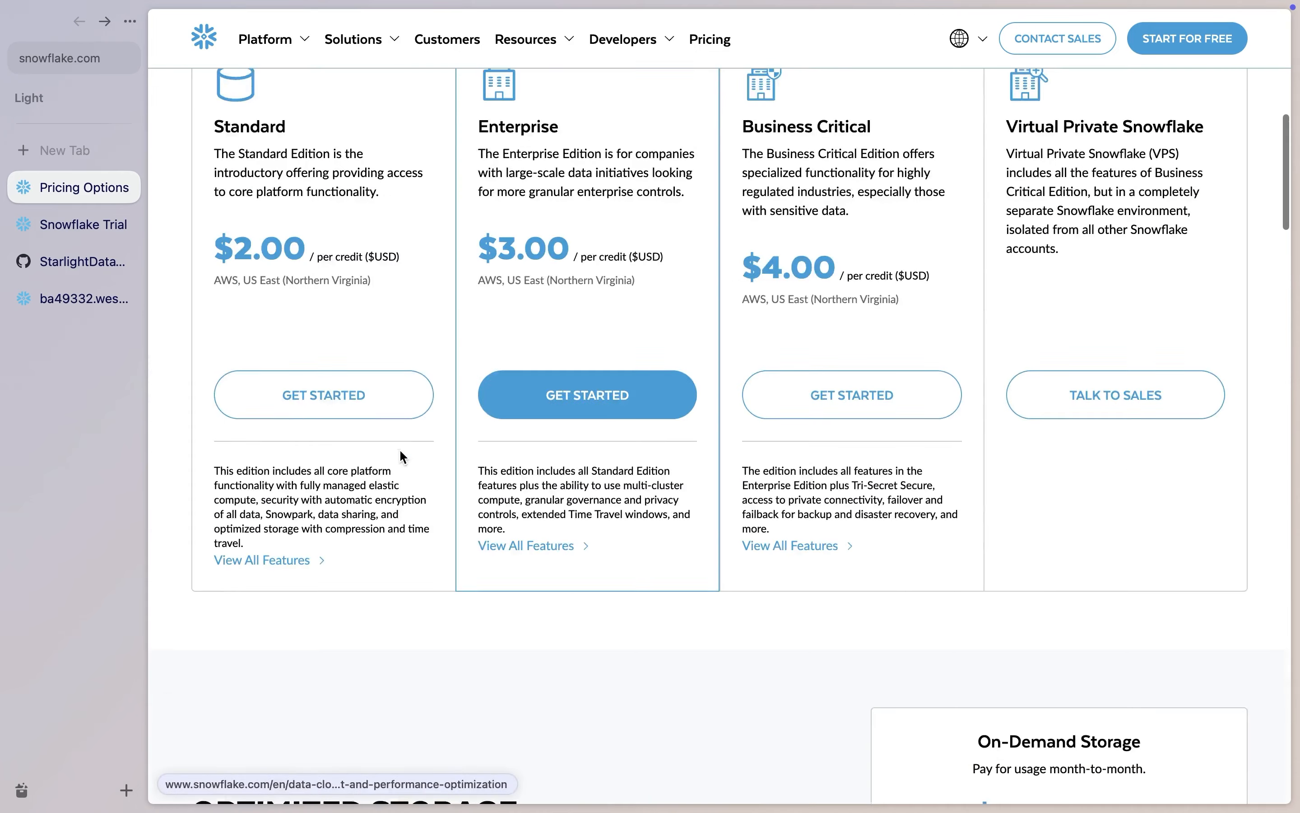
Step: Show AWS credit prices for EU Frankfurt ($2.60, $3.90, $5.20), then return to the trial form
scroll(399, 448, "up", 3)
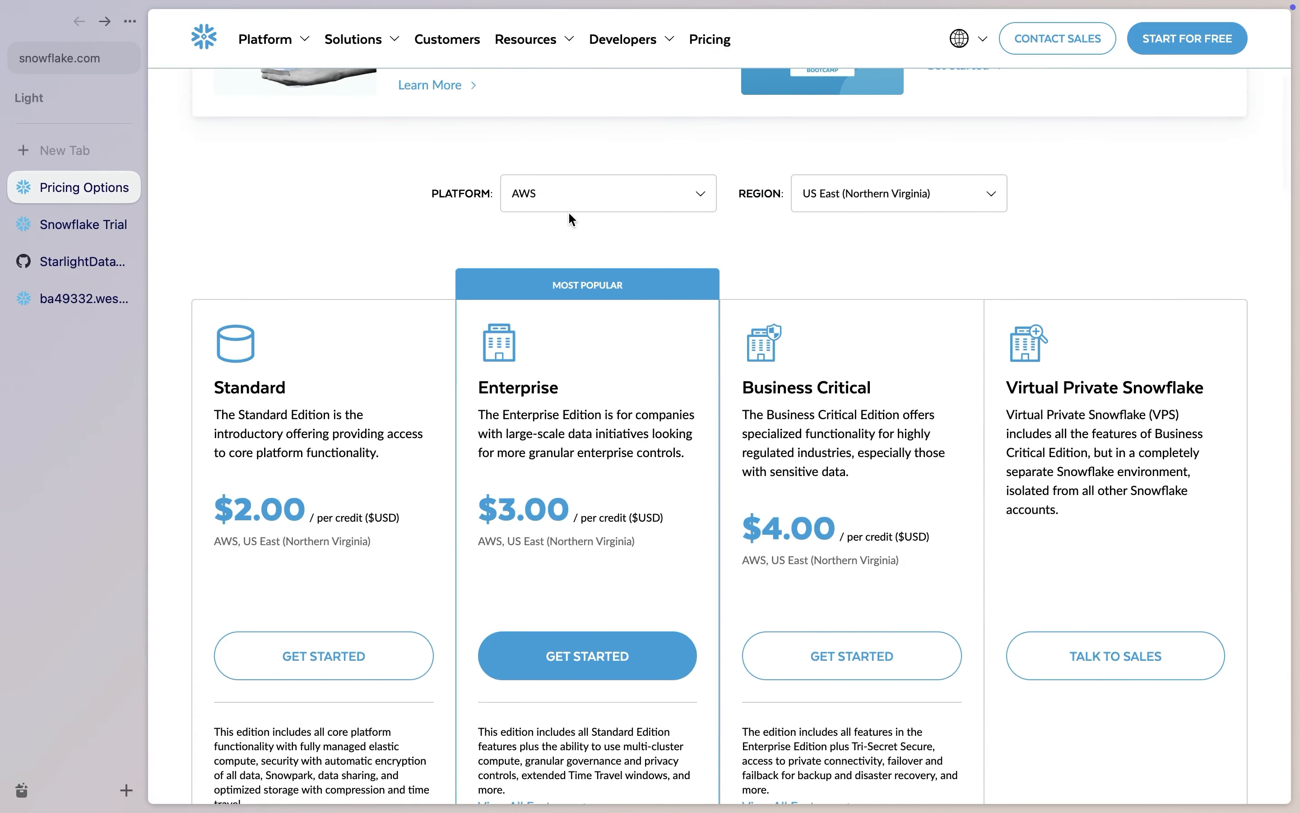
left_click(538, 198)
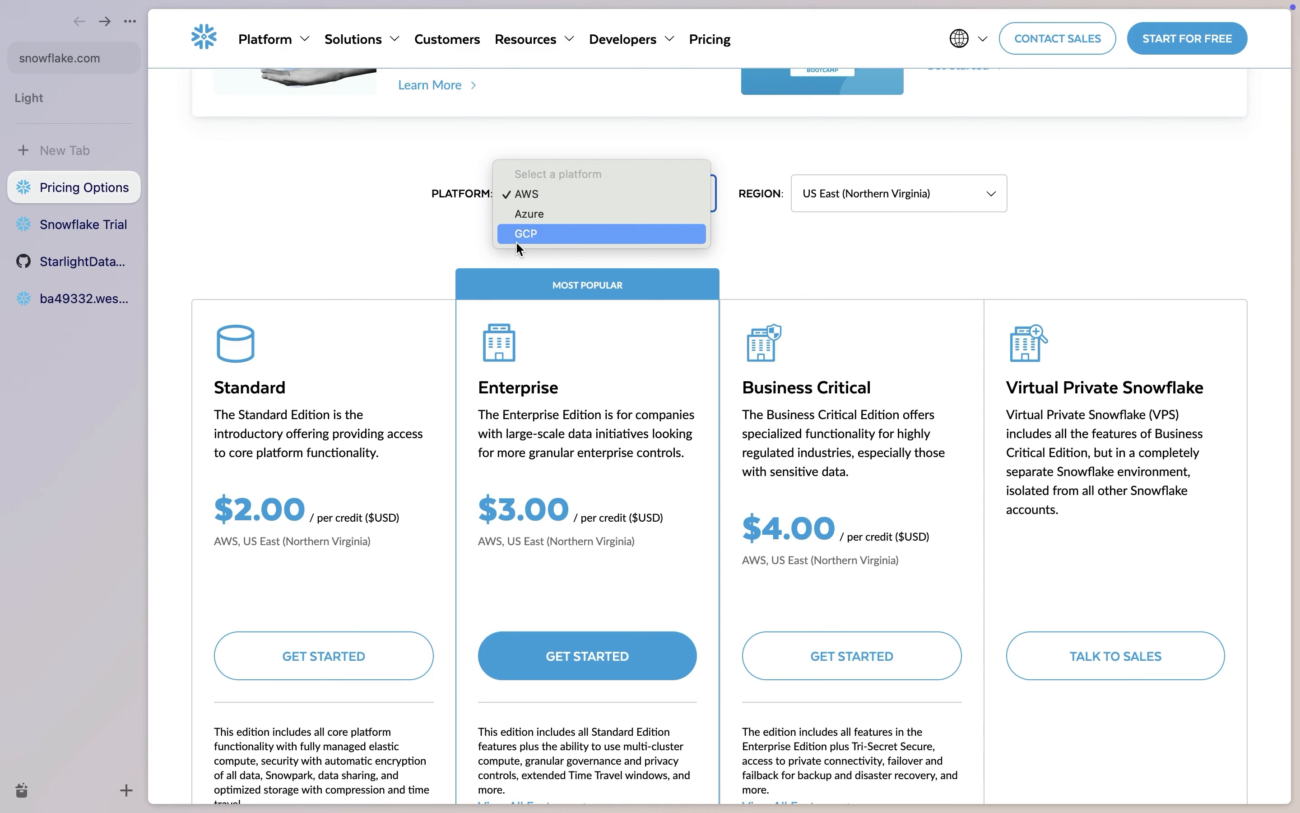
left_click(806, 282)
left_click(830, 196)
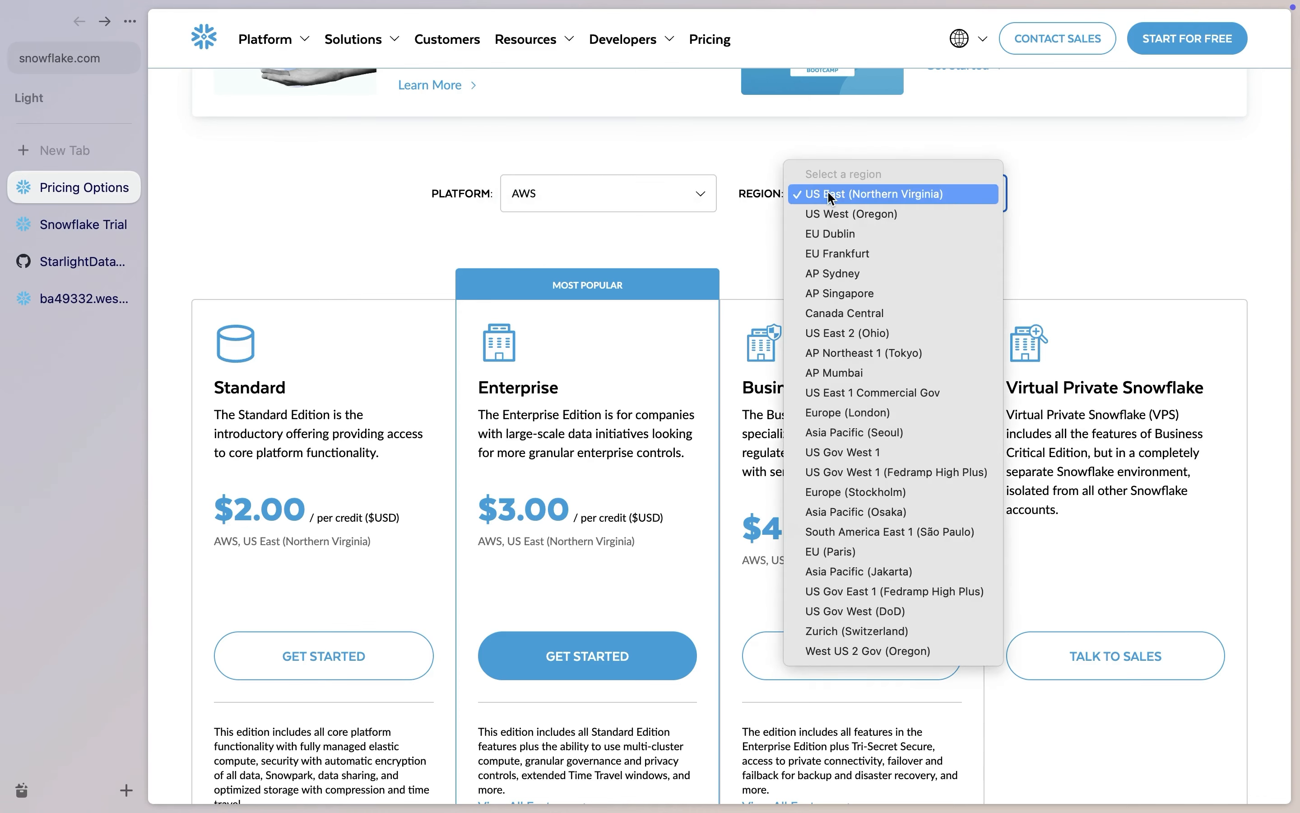
left_click(600, 239)
left_click(581, 208)
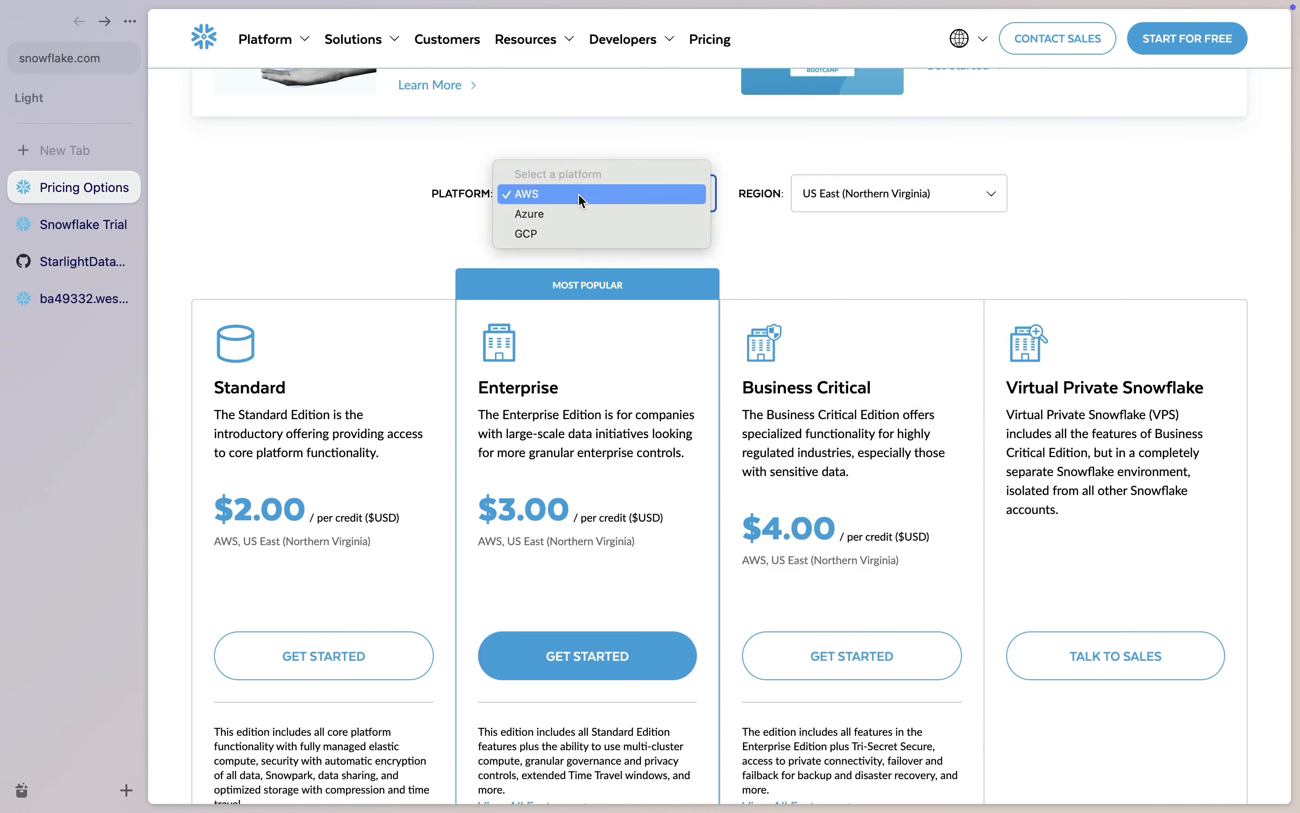
left_click(553, 198)
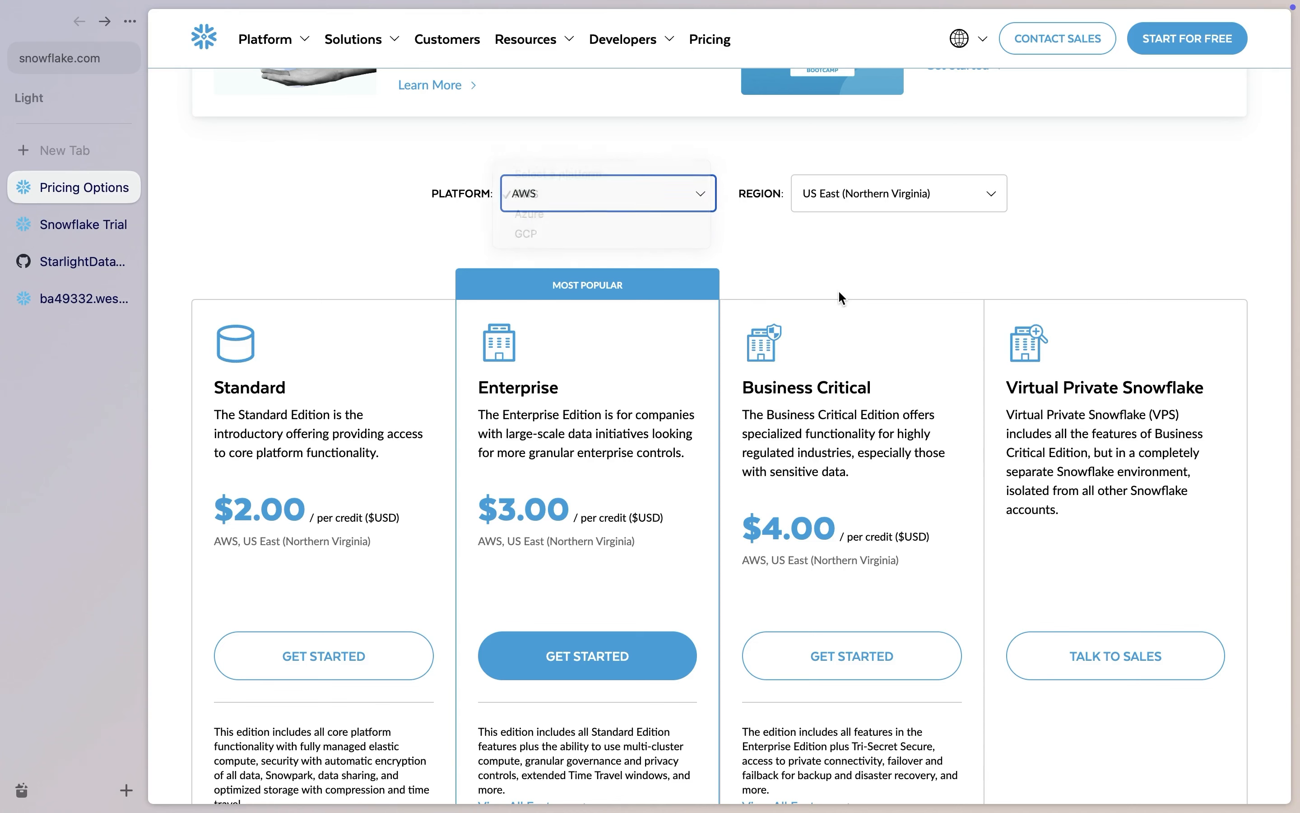
left_click(843, 195)
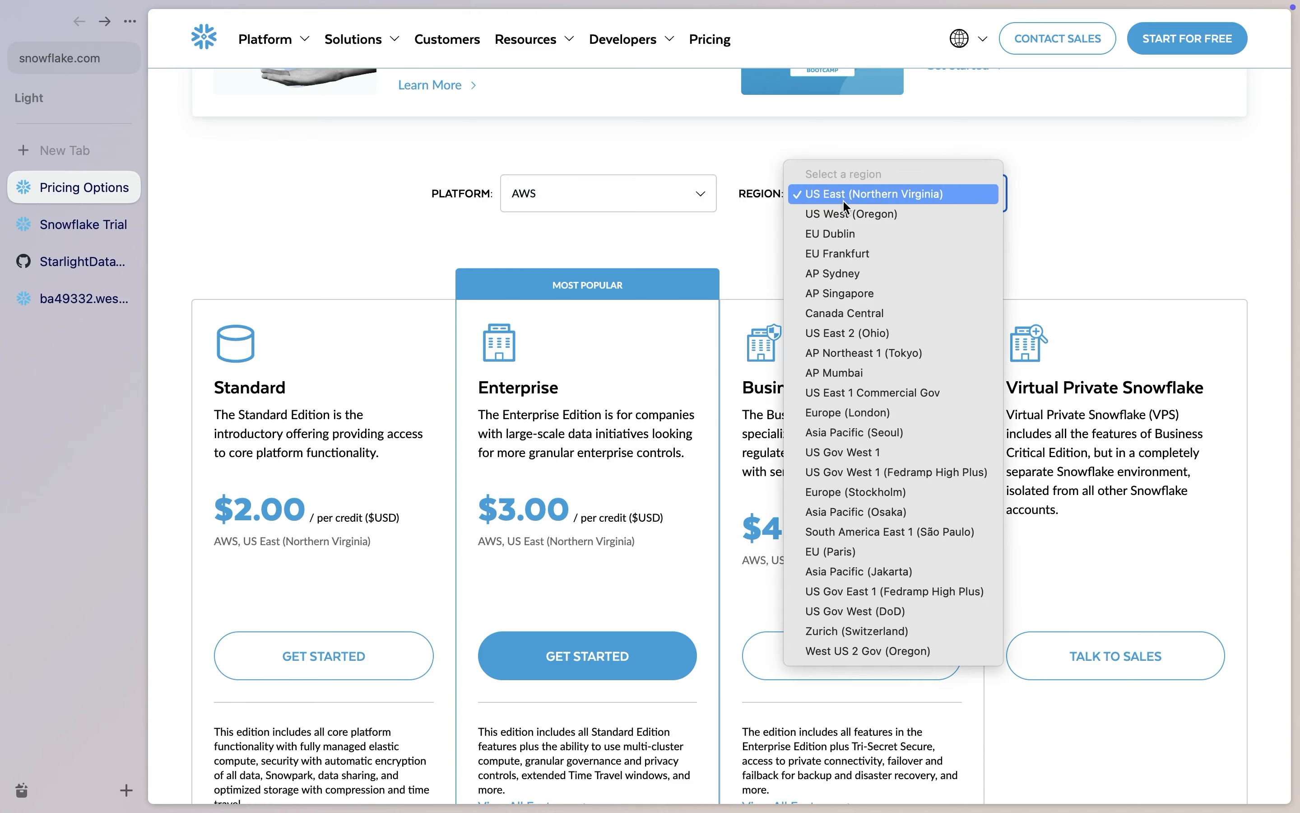
left_click(826, 255)
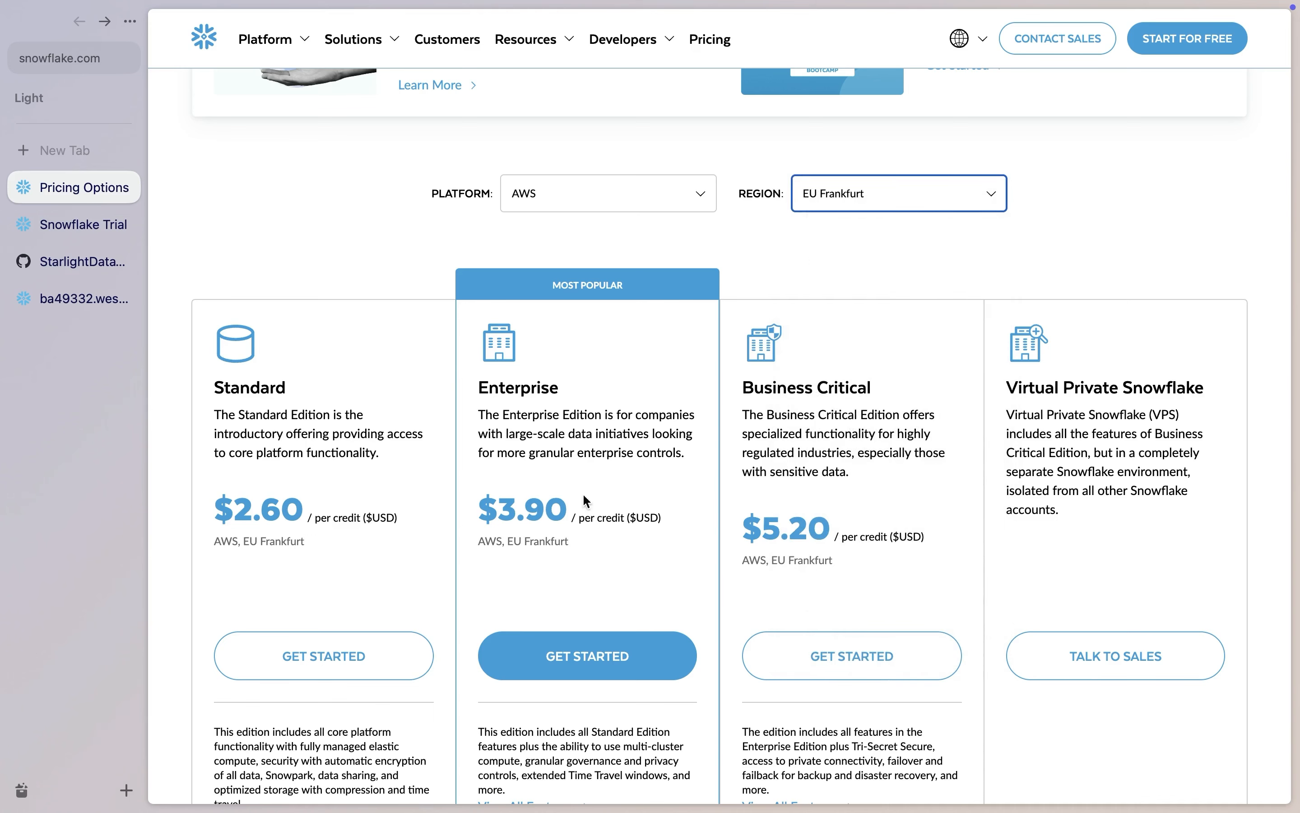
key("ctrl+Tab")
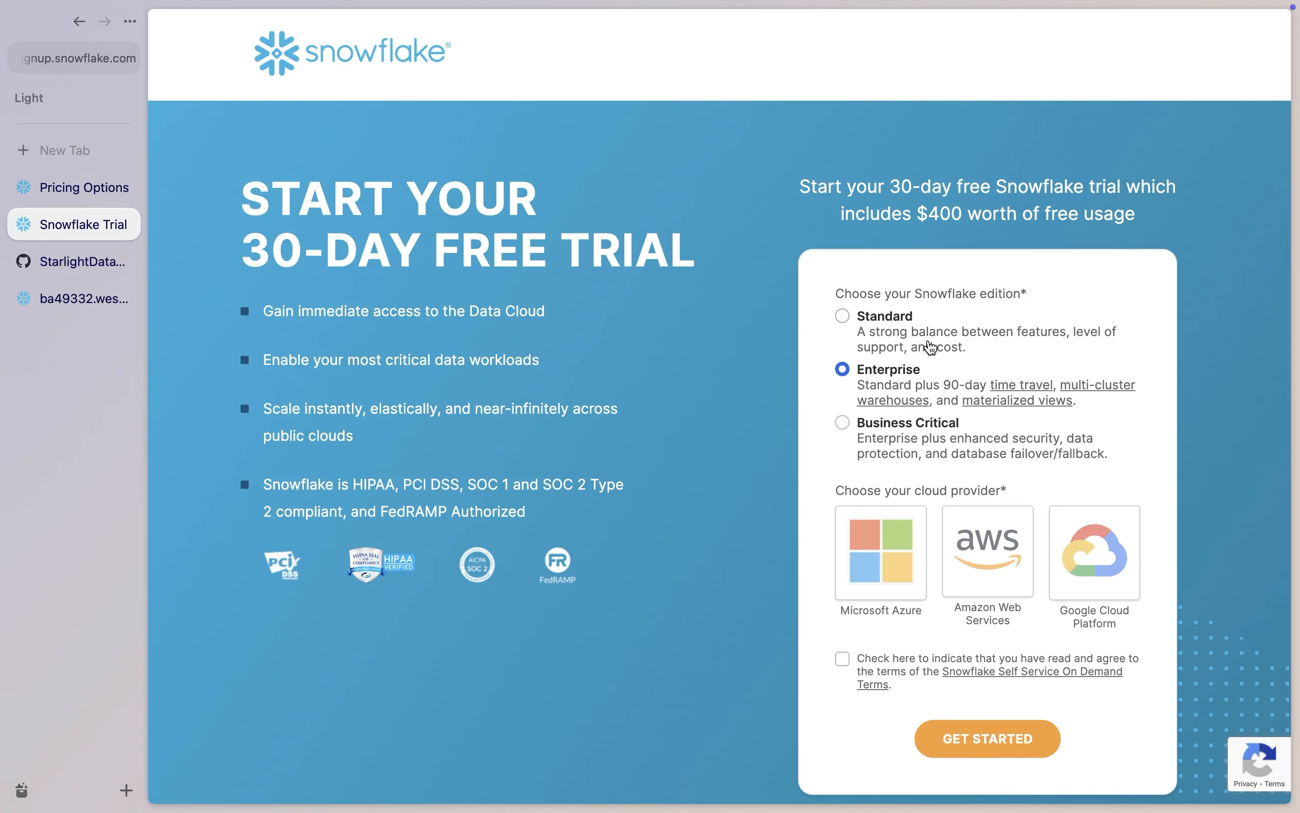
Step: Choose Standard edition on AWS in EU (Frankfurt), then sign in to the existing account via push approval
left_click(842, 317)
left_click(1015, 561)
left_click(964, 678)
left_click(950, 153)
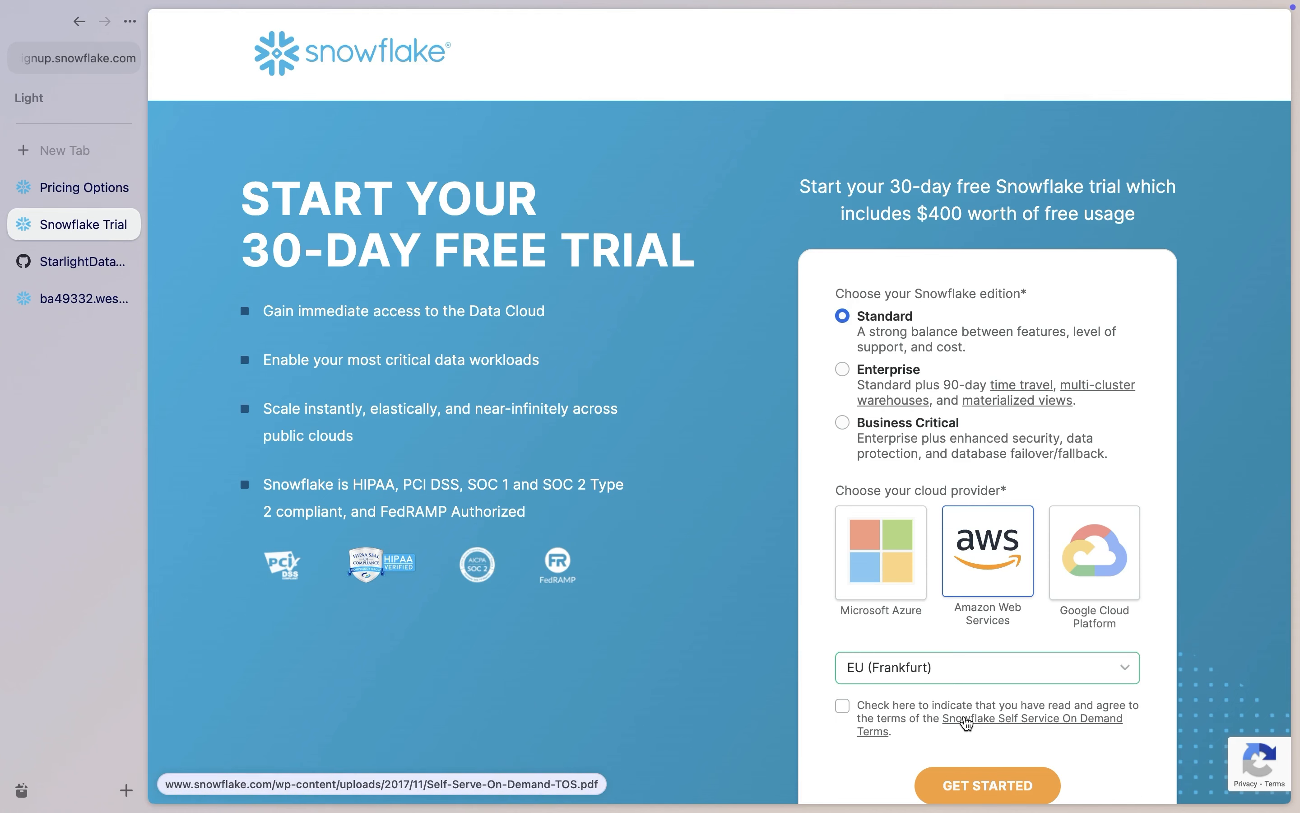
left_click(51, 297)
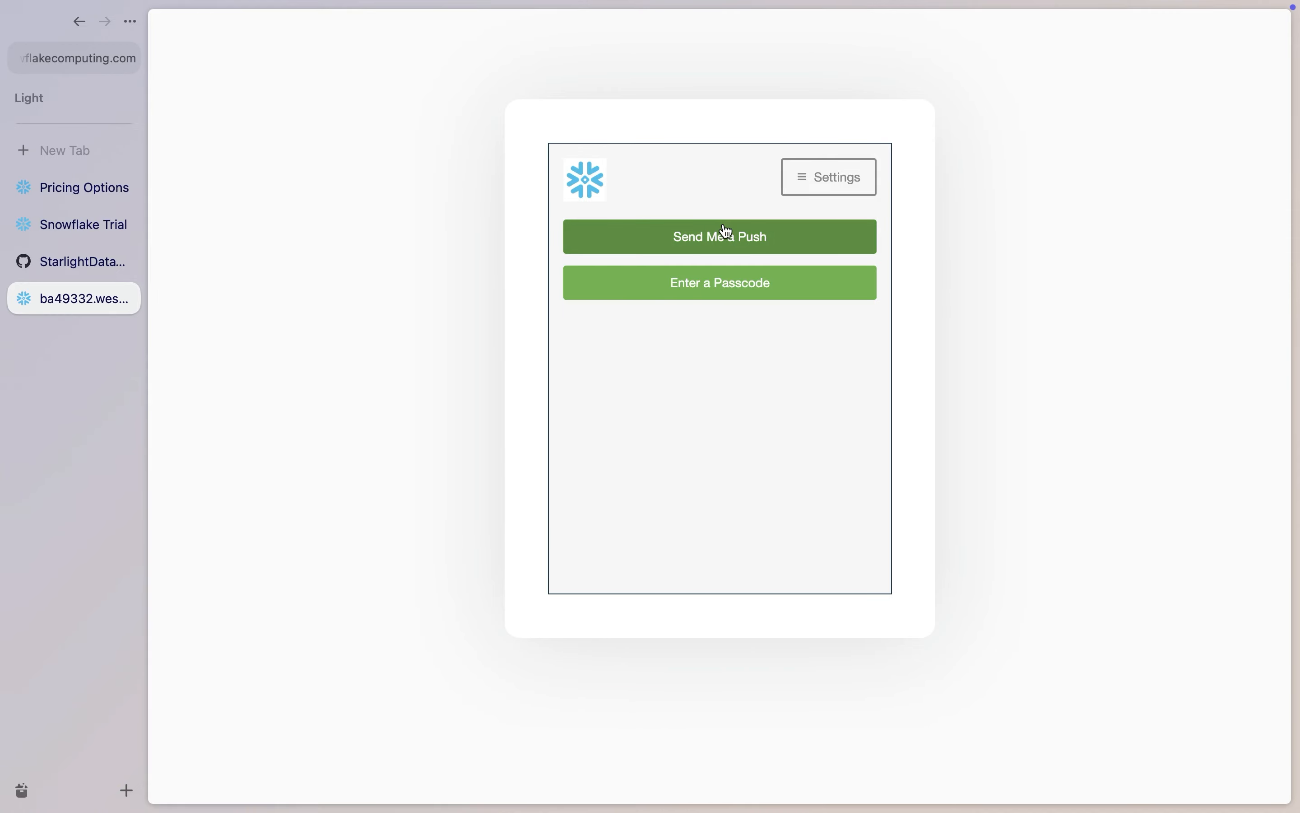
left_click(708, 239)
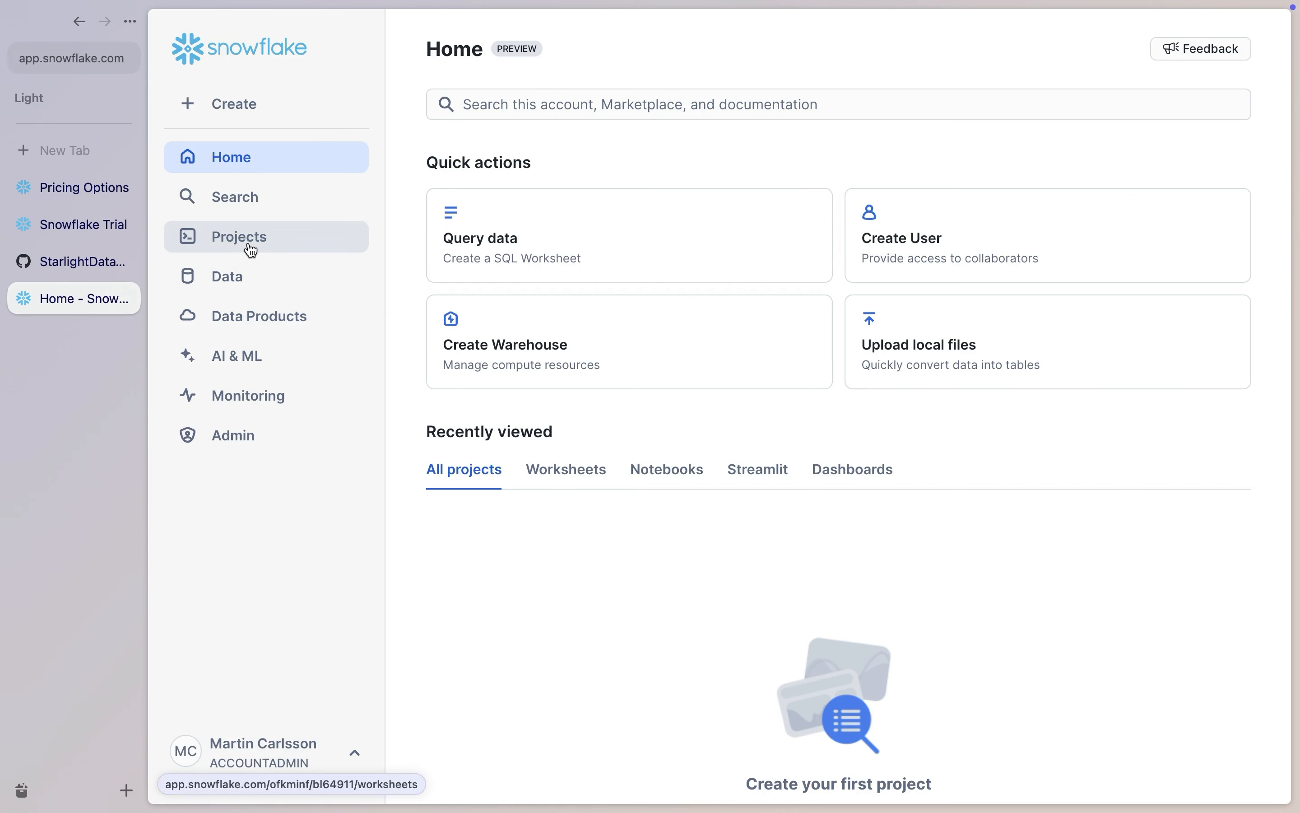
Step: Create a new SQL worksheet and rename it SnowflakeSetup
left_click(235, 247)
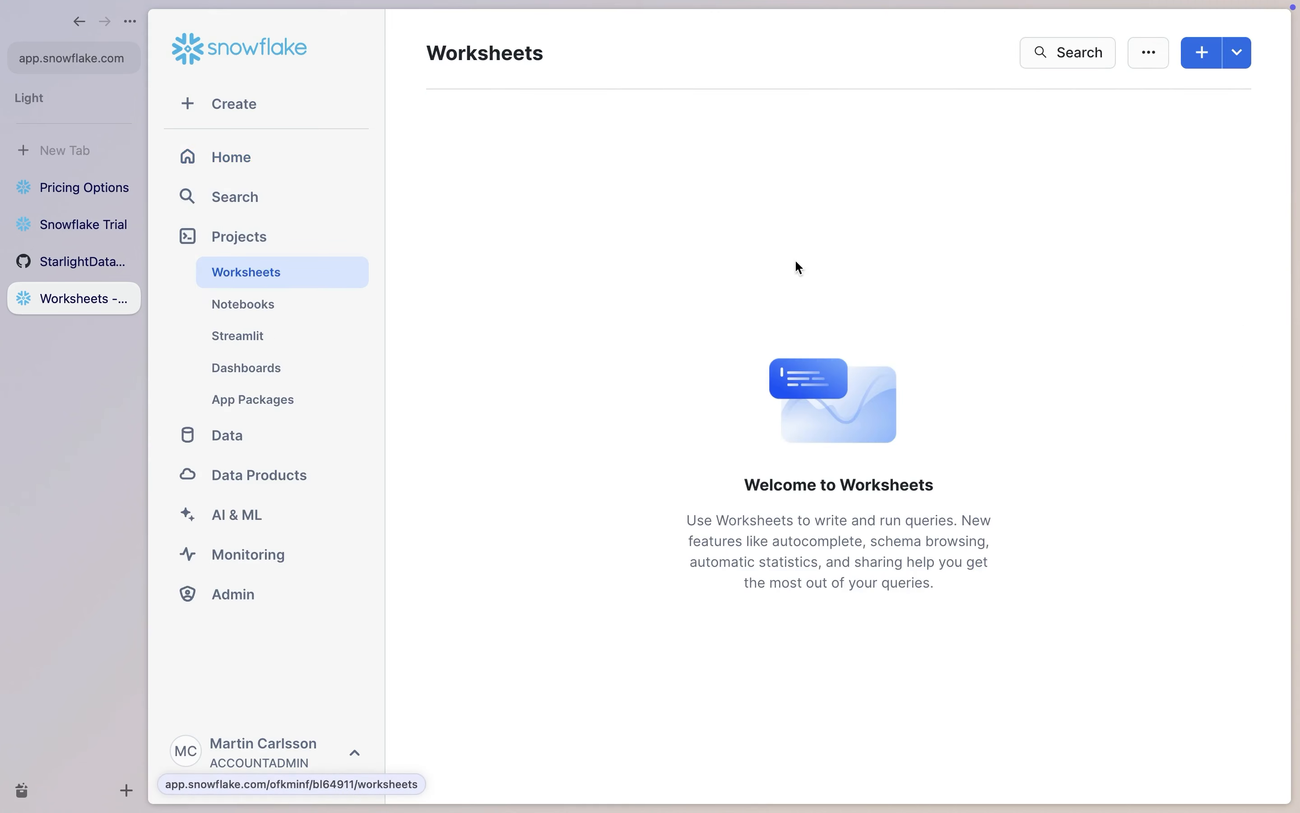
left_click(1202, 52)
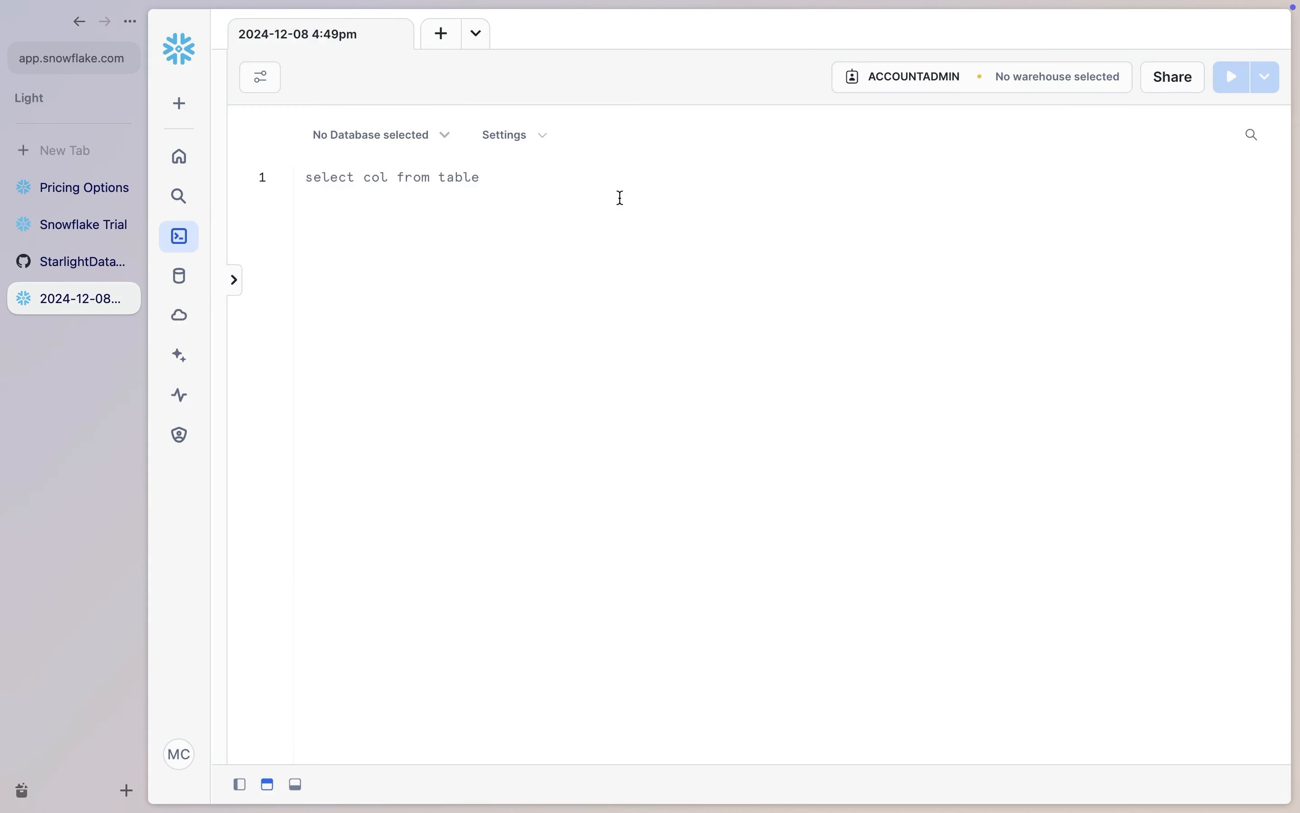
double_click(277, 34)
type("Snowflake")
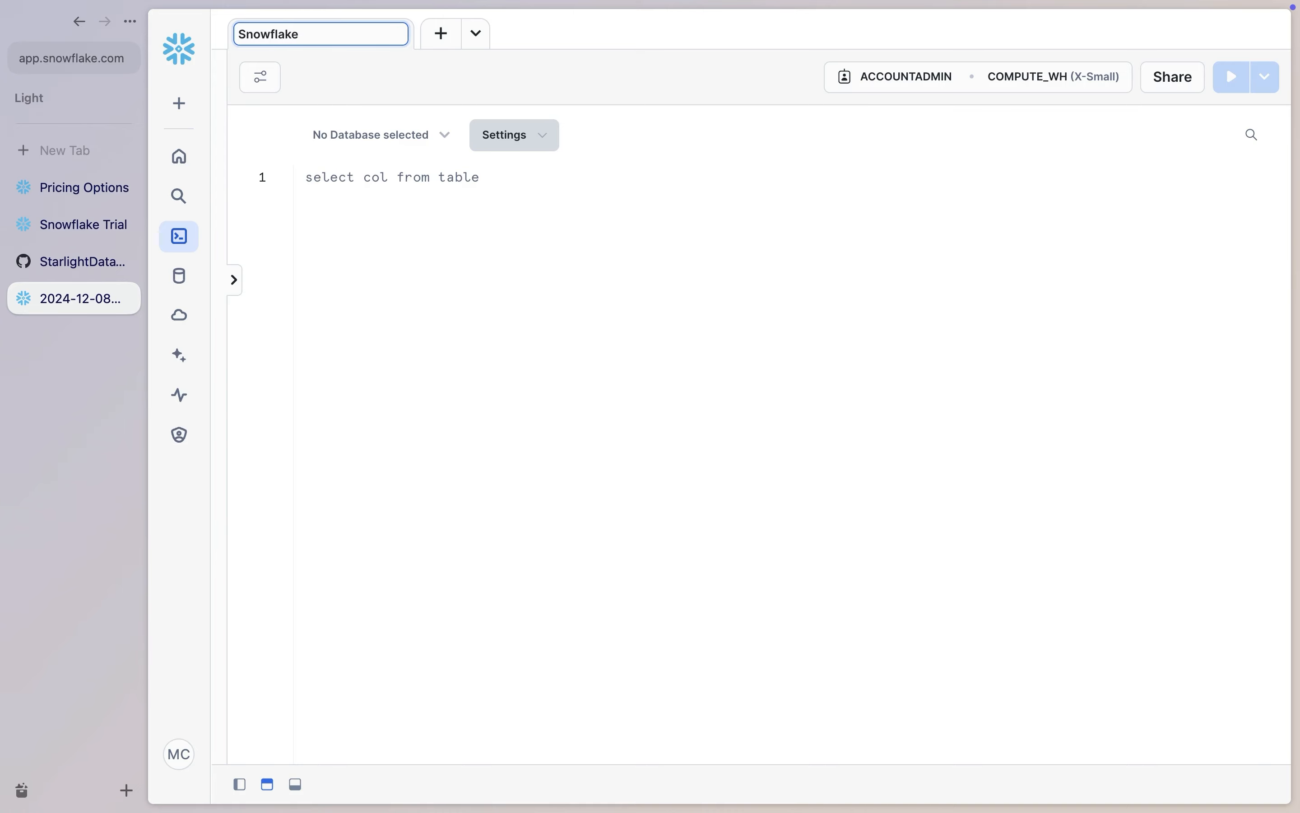
type("Setup")
key("Return")
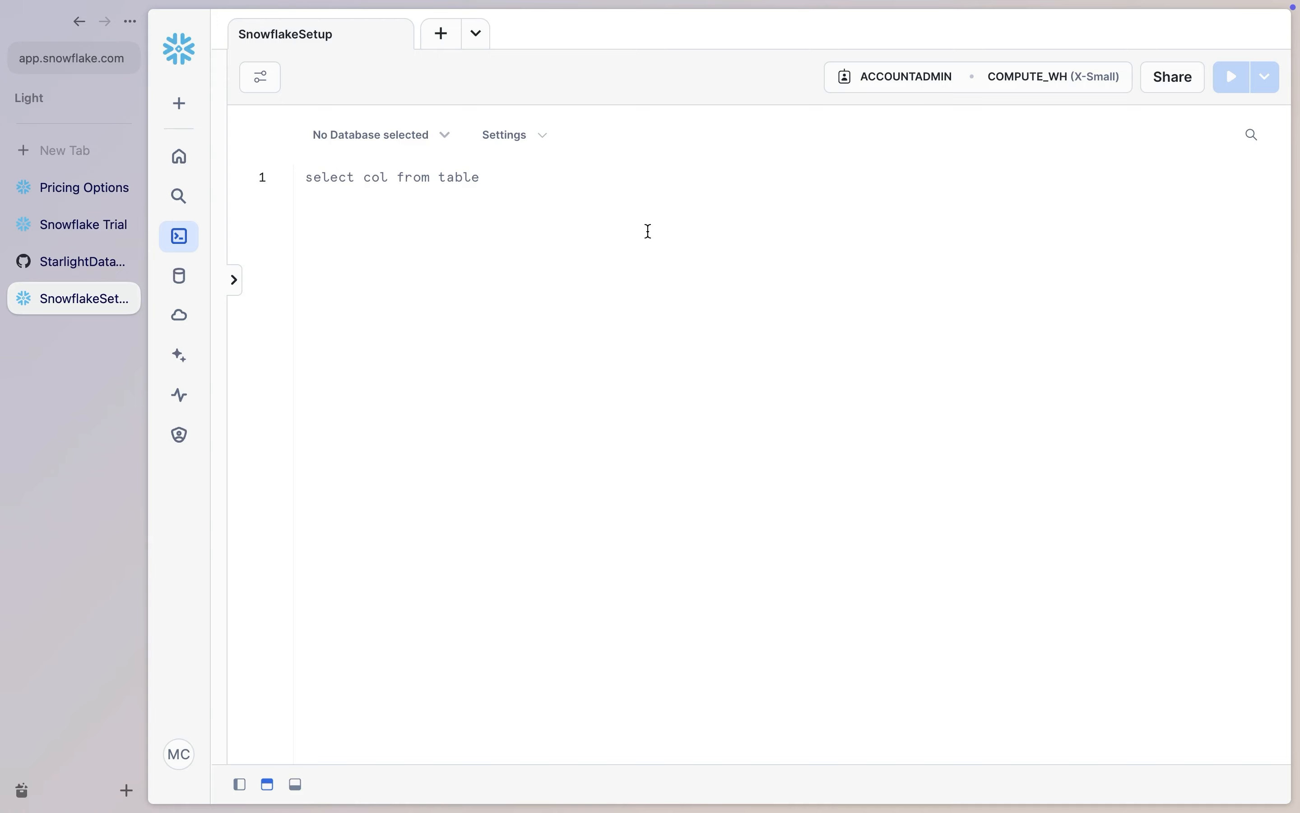
Step: Run the test query 'select 1 as id' and go to the Databases list
type("select 1 as id")
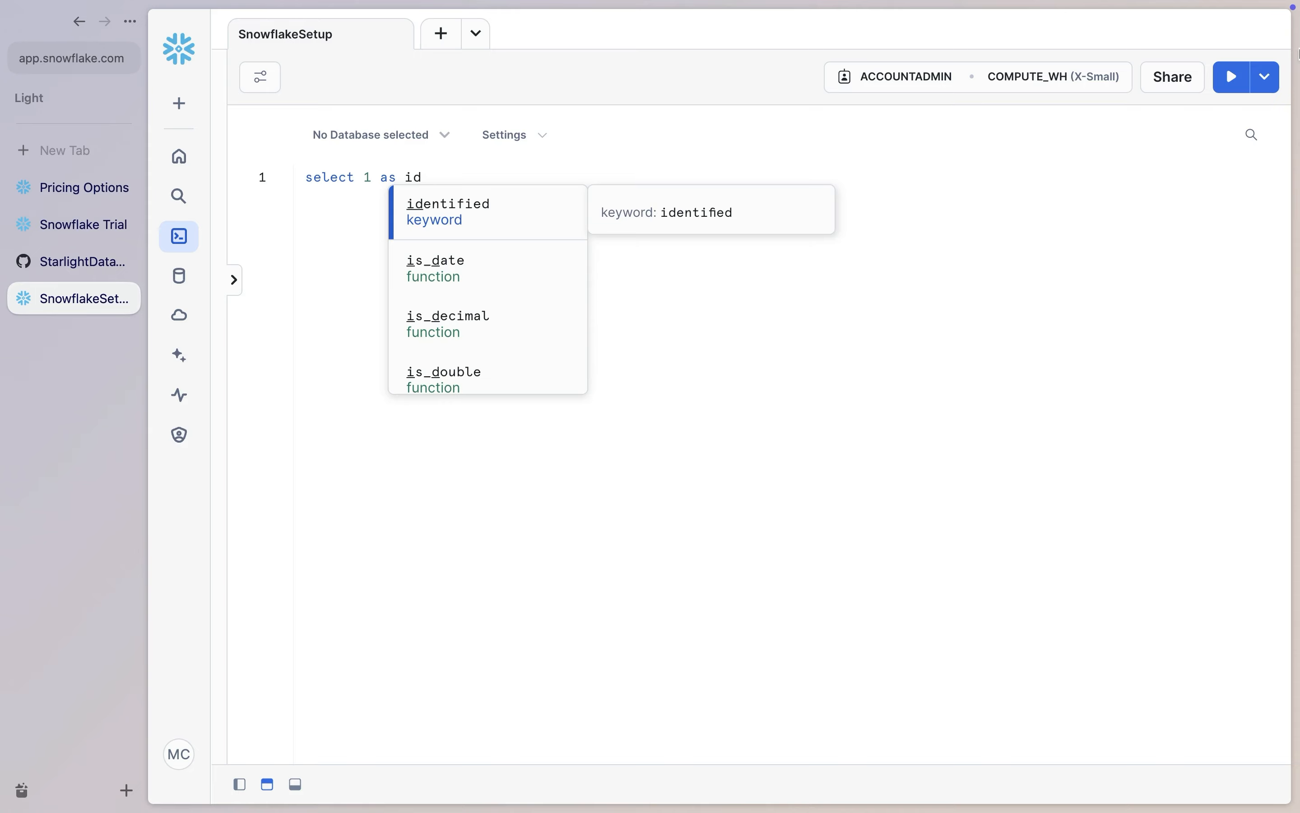
left_click(1231, 82)
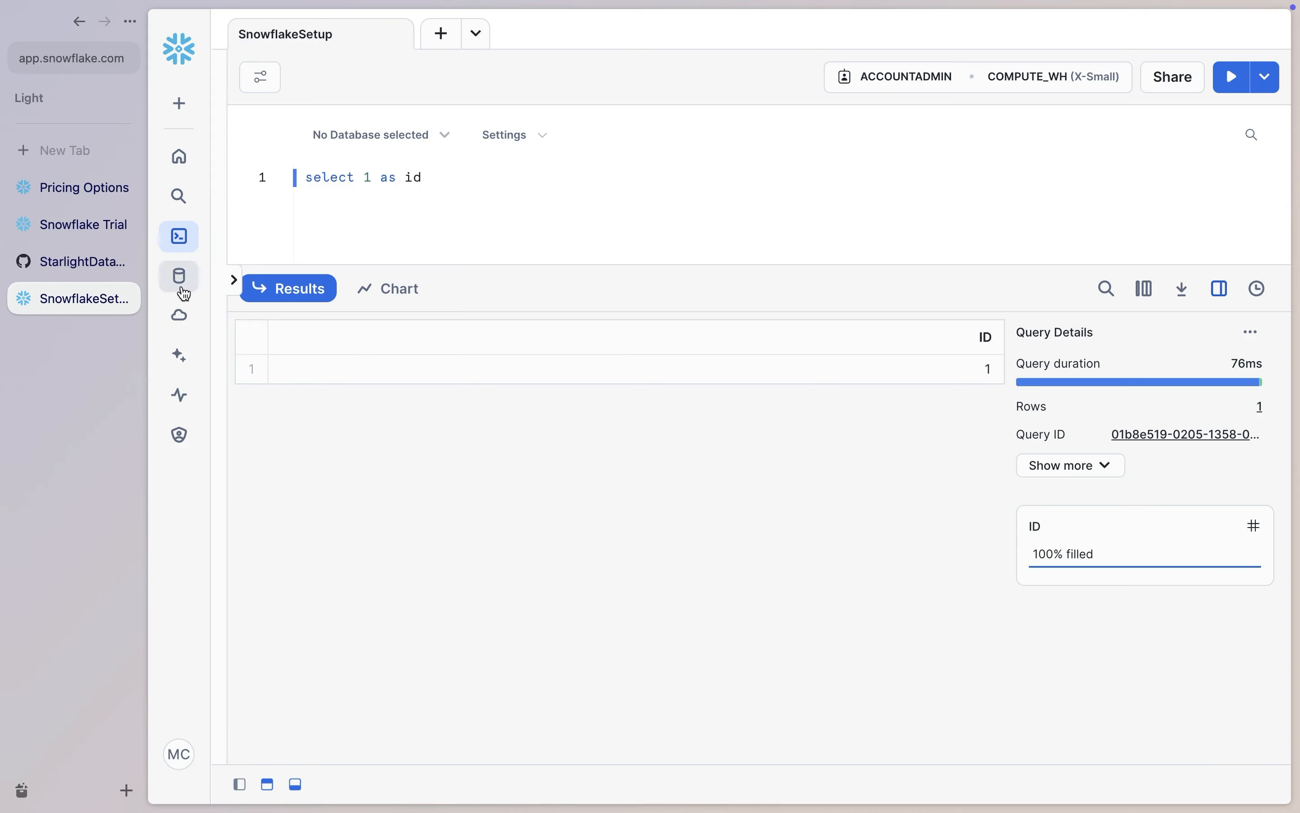
left_click(232, 281)
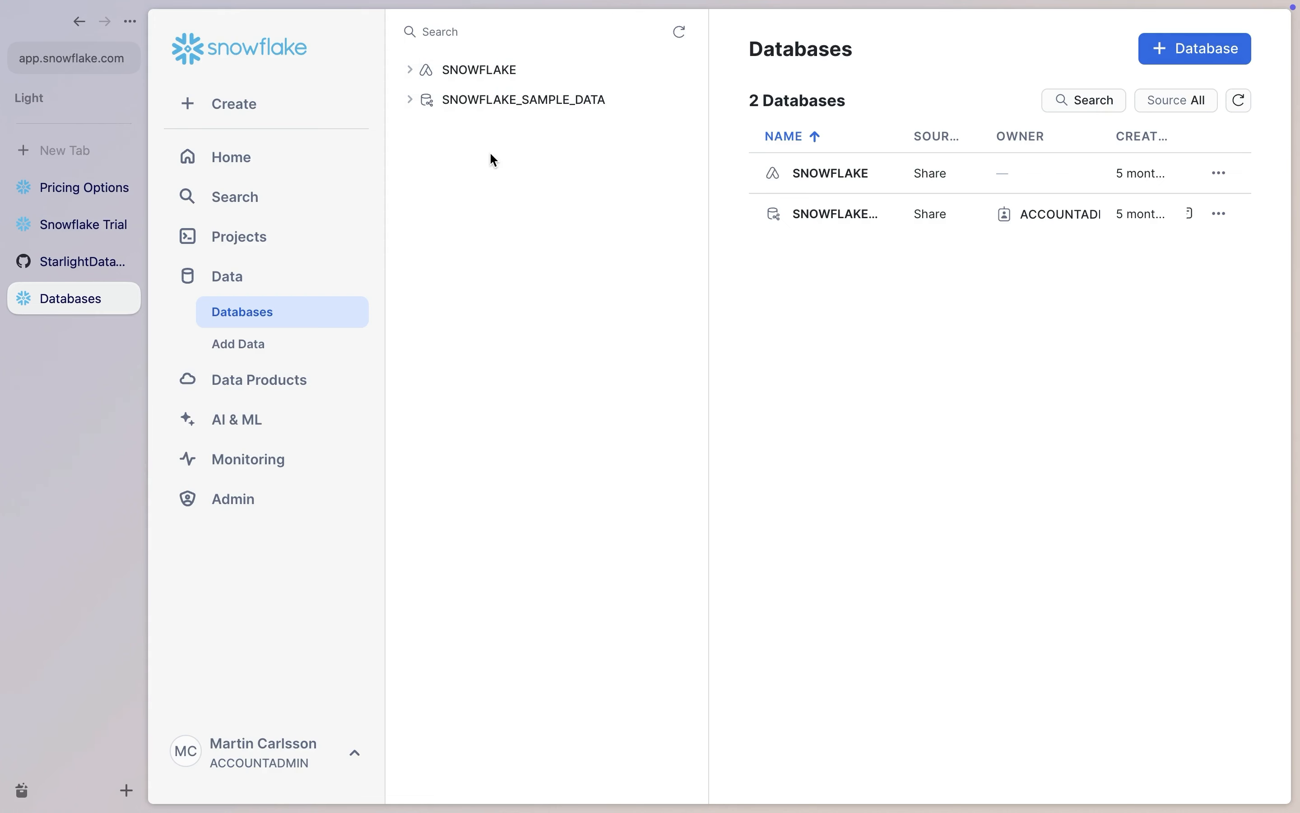
Step: Create a new database named test
left_click(1217, 50)
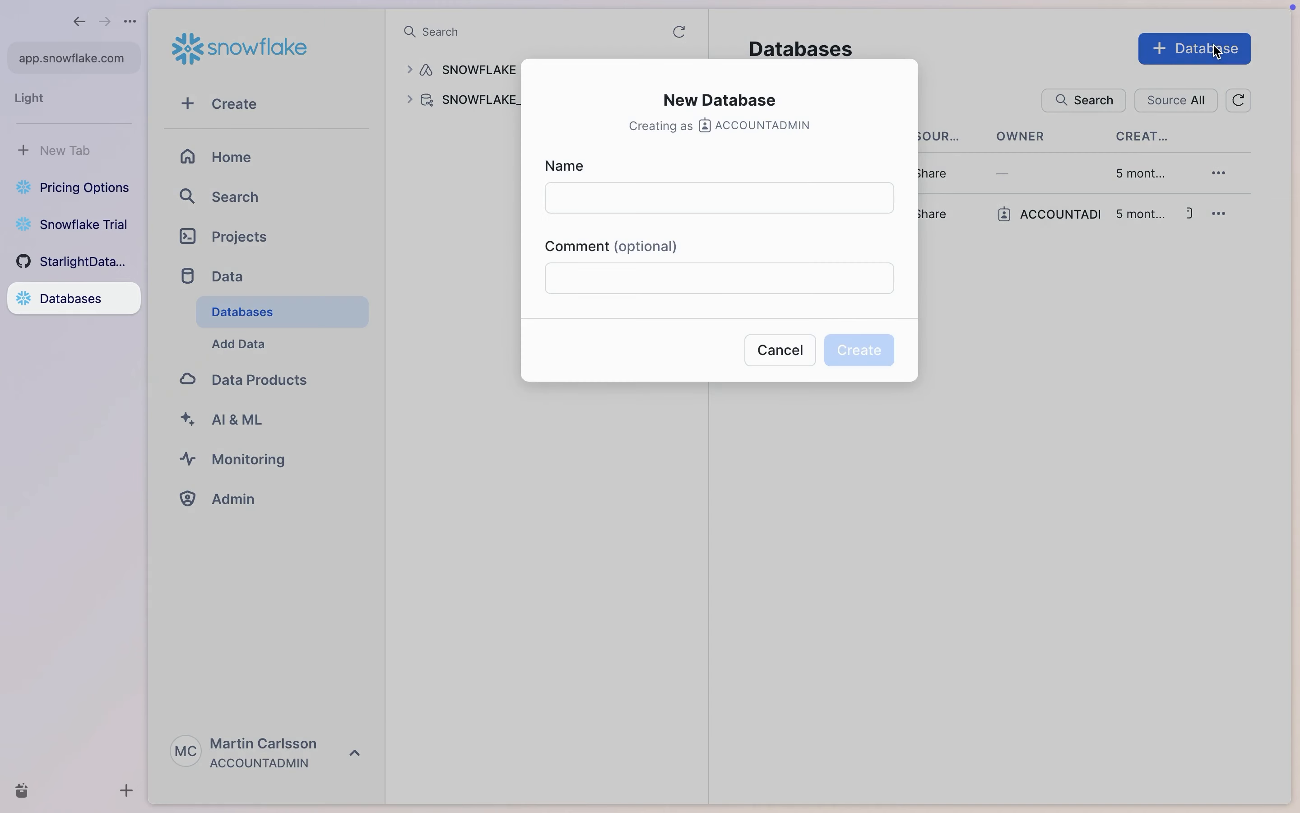
left_click(611, 194)
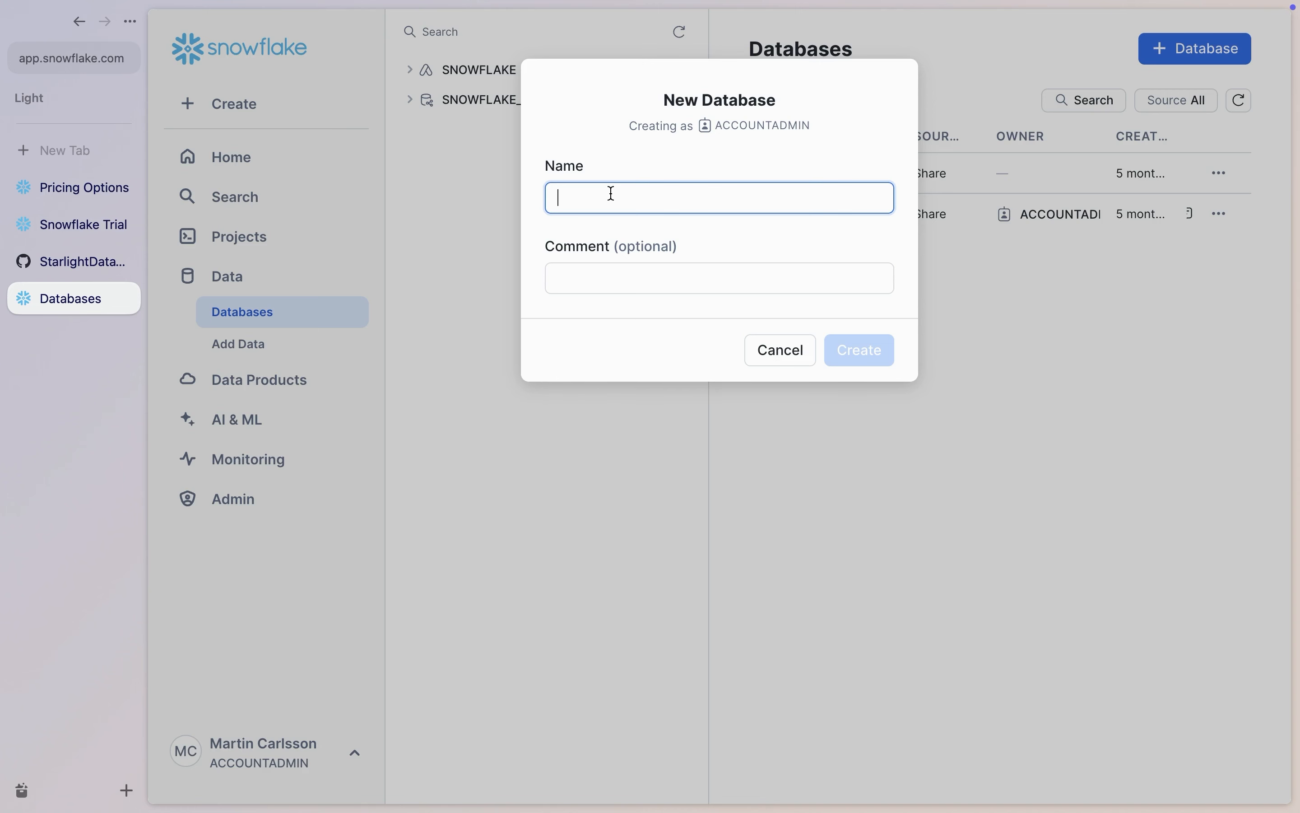
type("te")
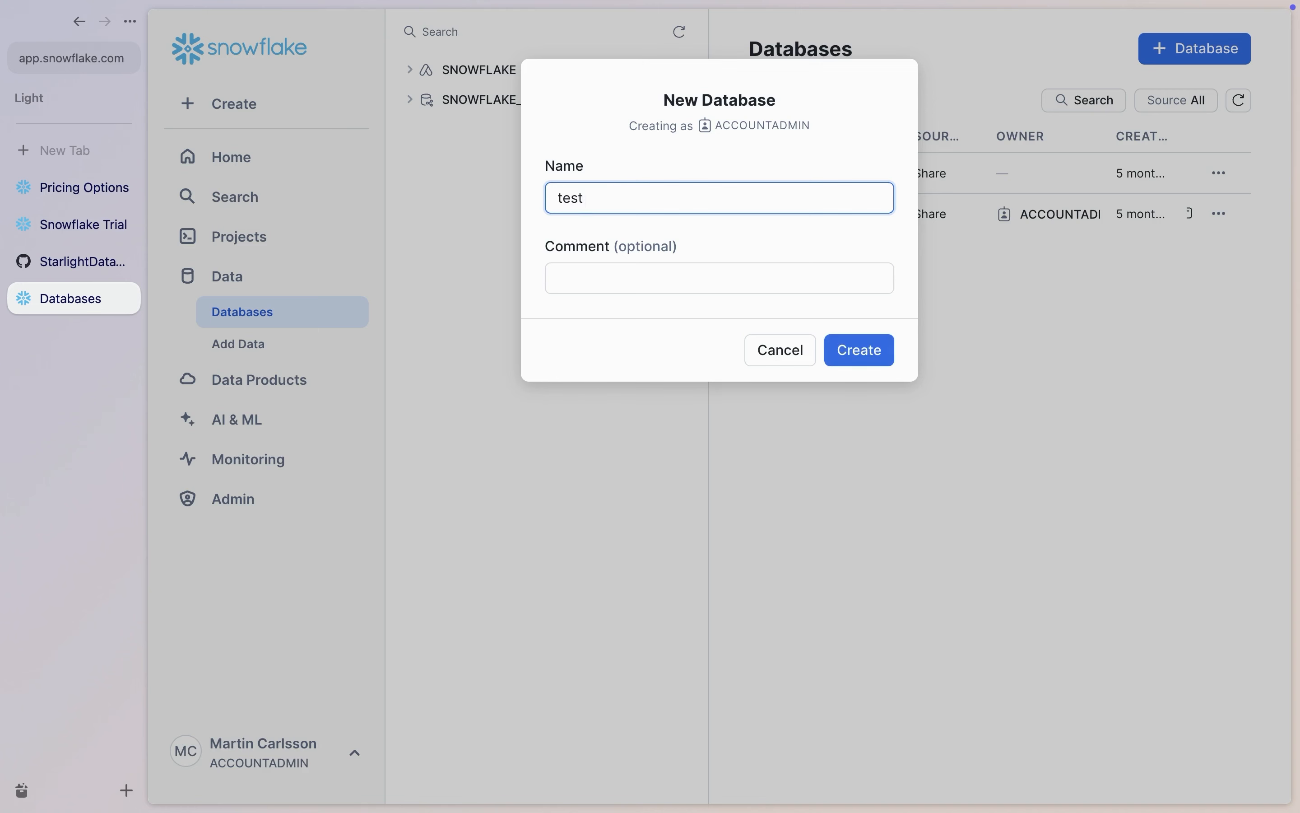
type("st")
left_click(857, 359)
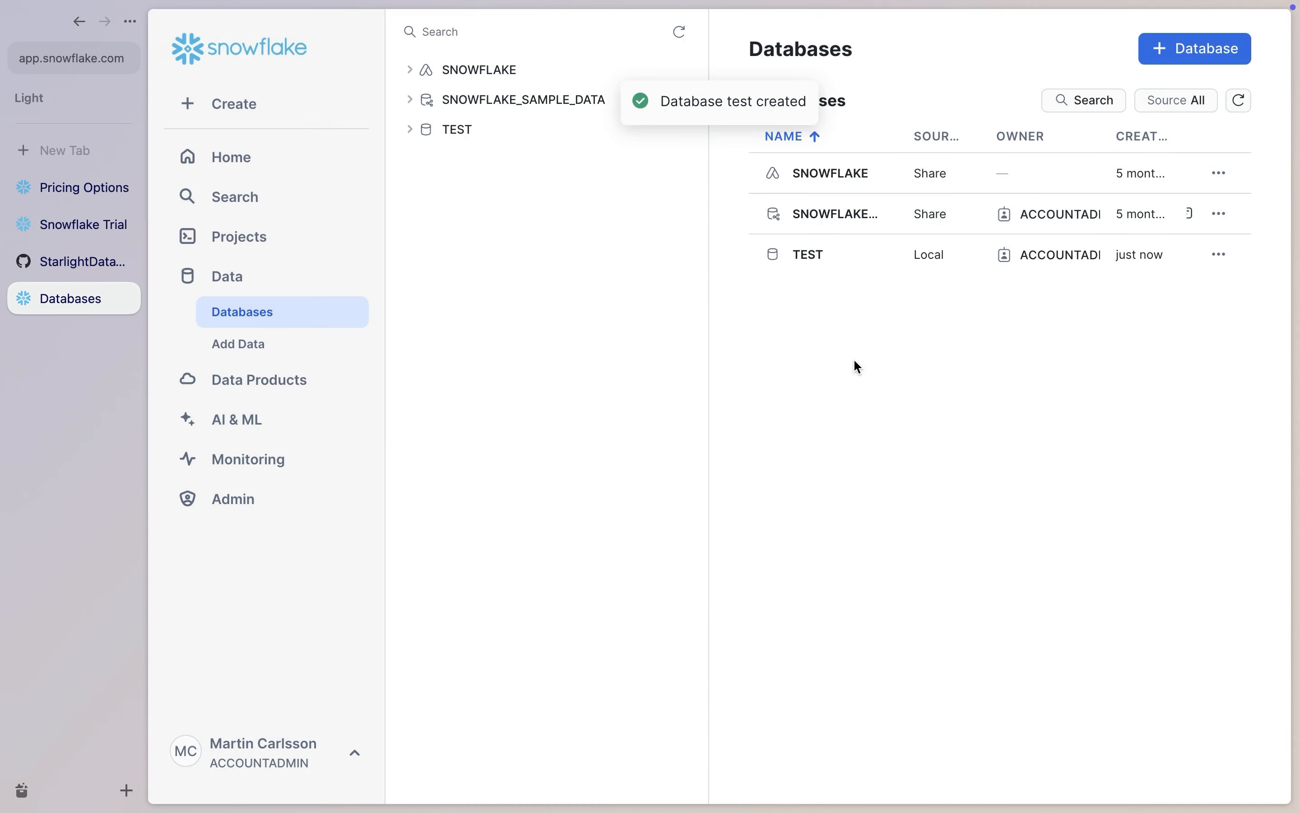
Step: Drop the TEST database and bring up the Query History
left_click(458, 130)
left_click(1114, 48)
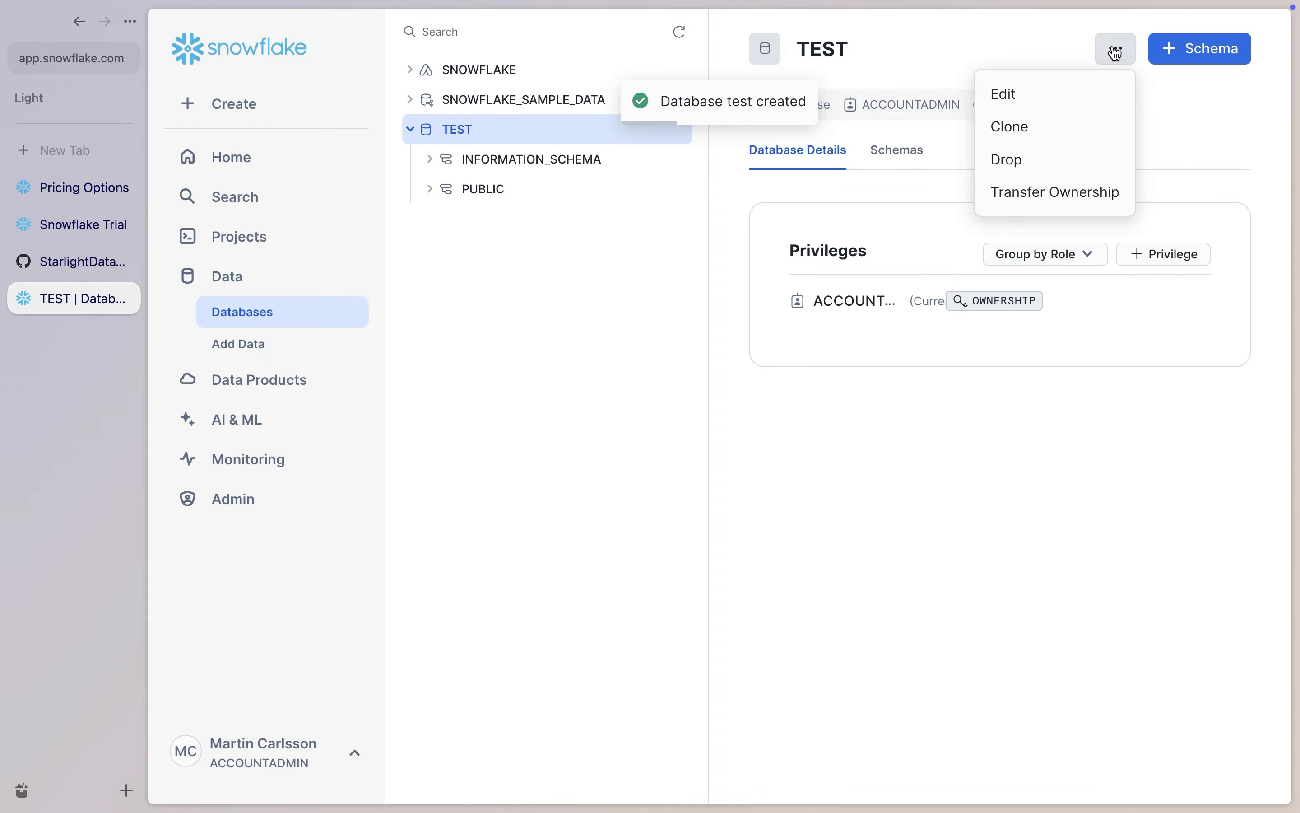
left_click(1008, 159)
left_click(840, 478)
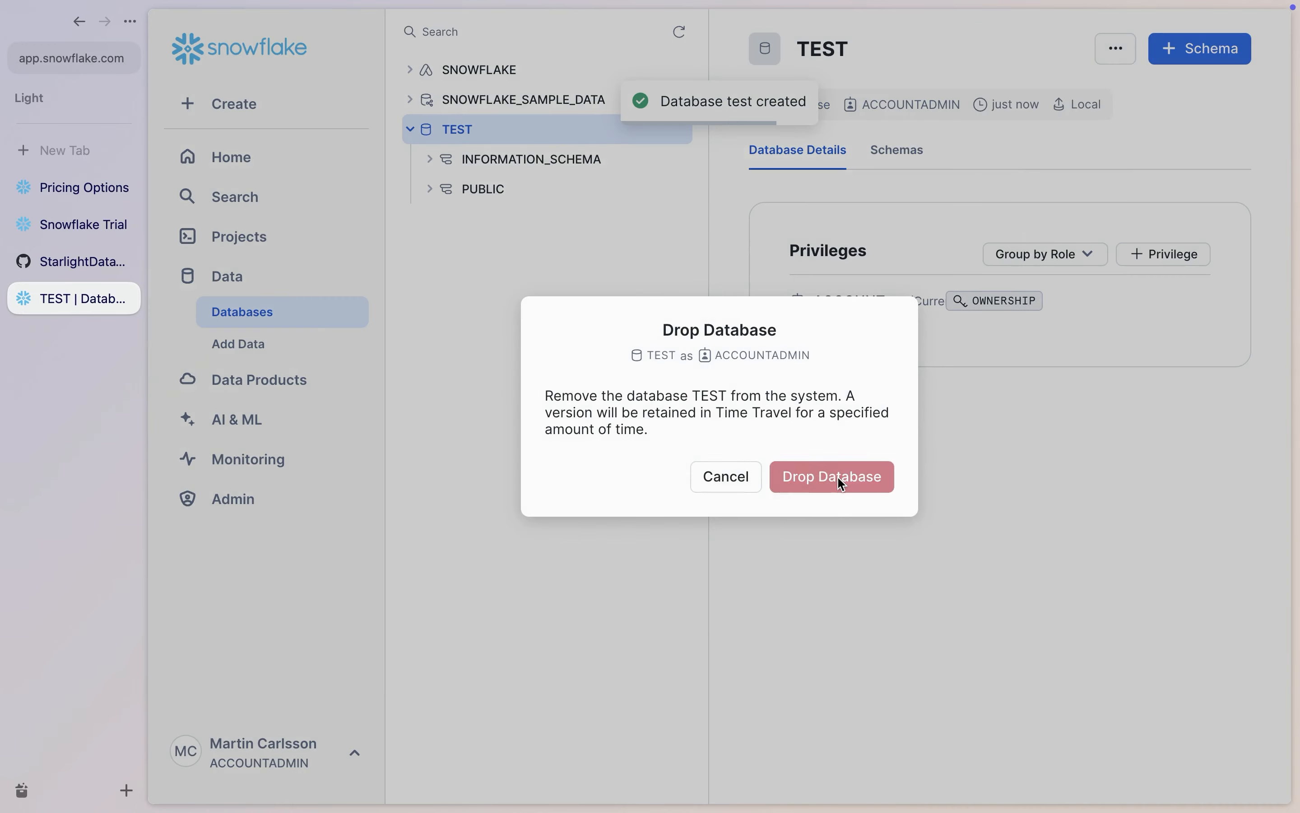
left_click(266, 471)
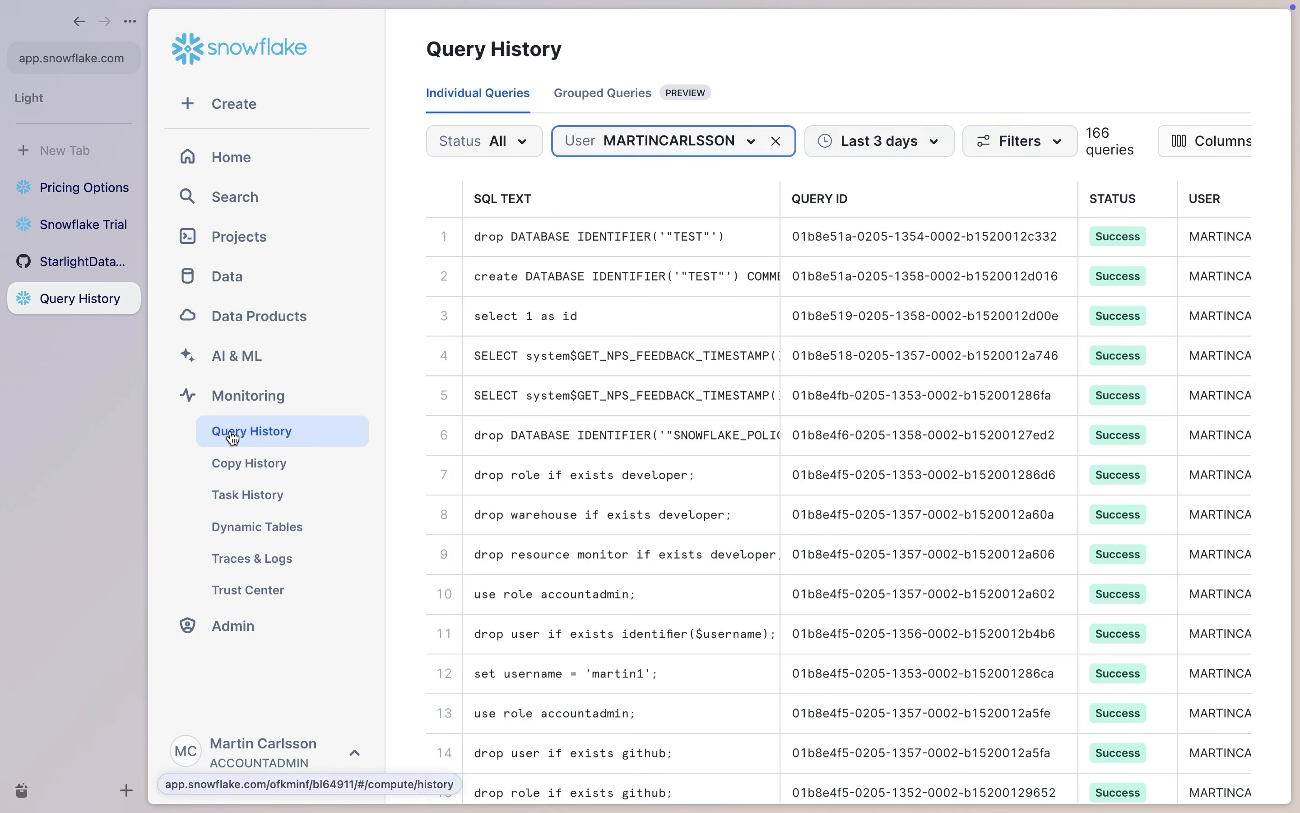
mouse_move(545, 262)
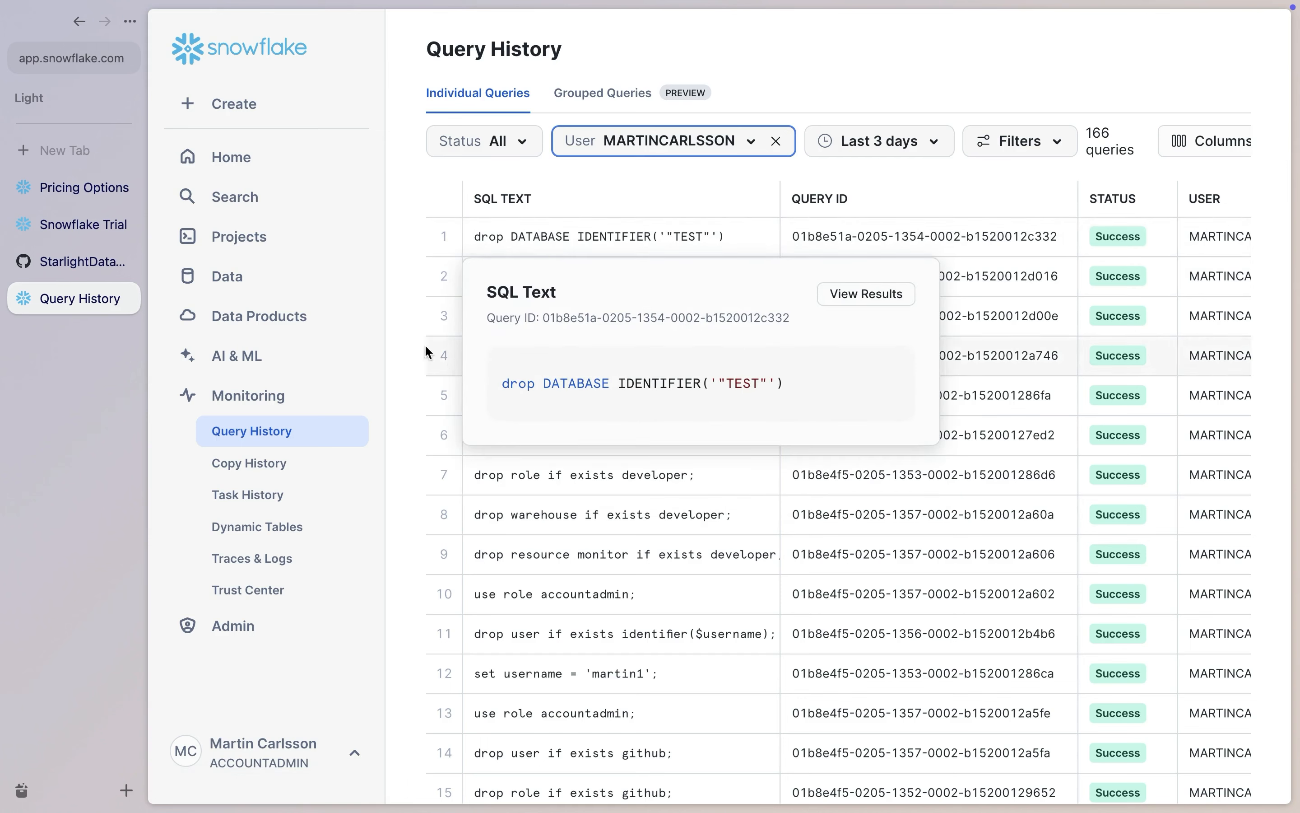
mouse_move(531, 321)
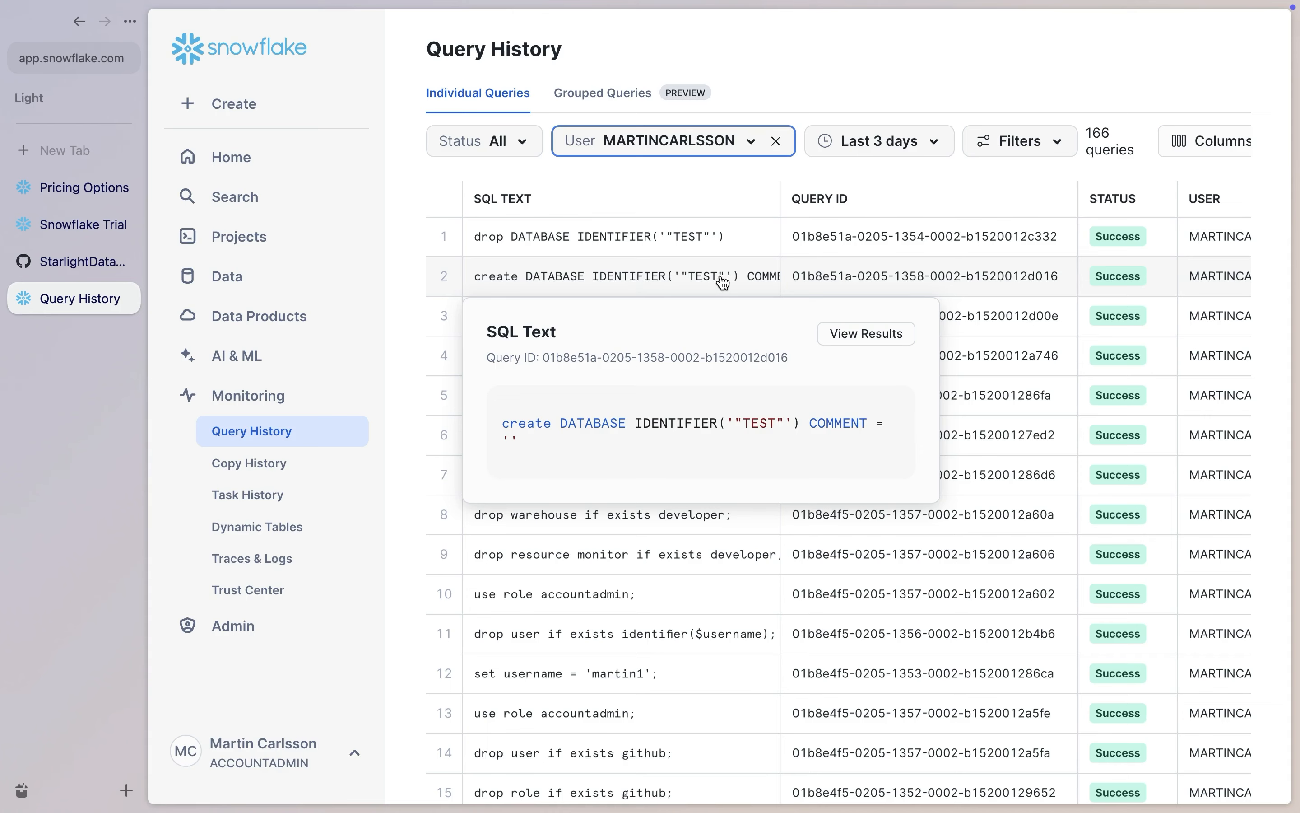
mouse_move(592, 248)
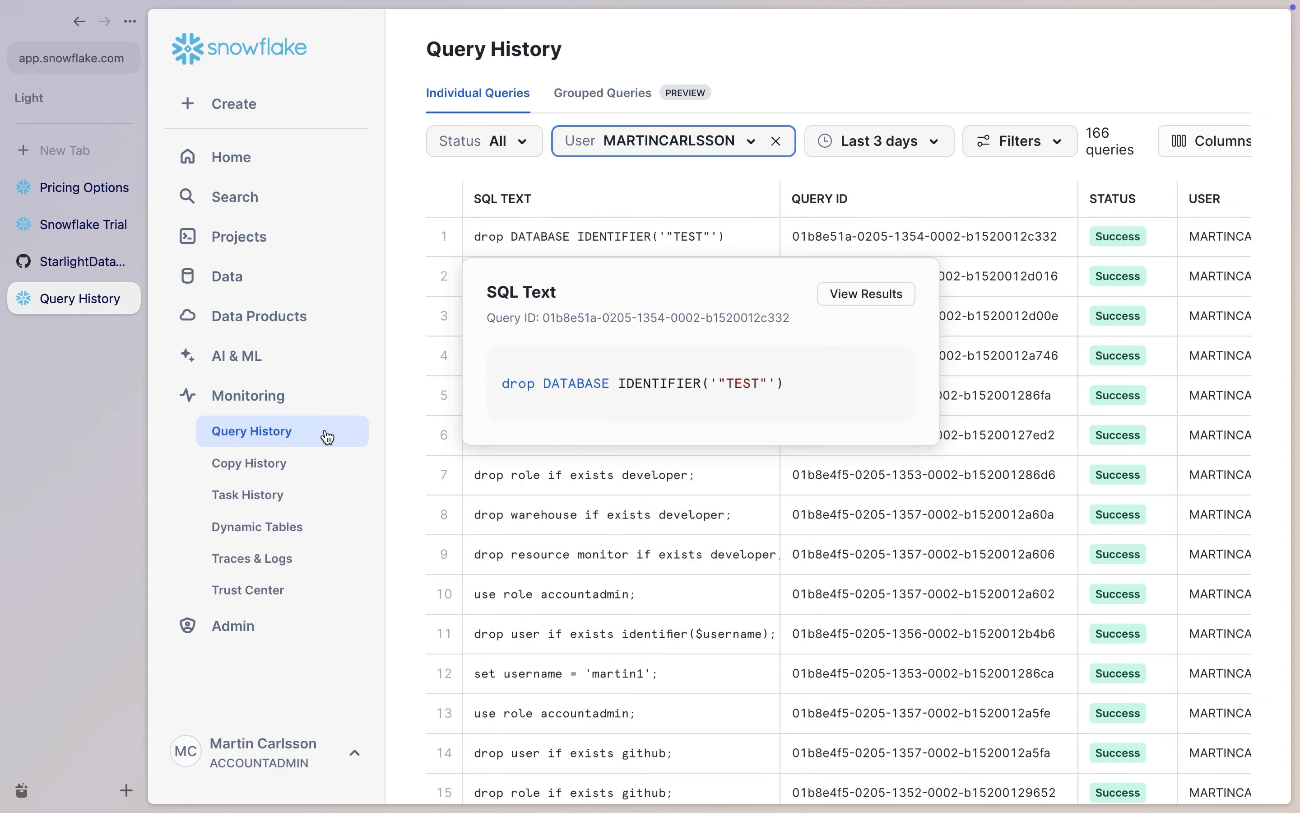
Step: Create an X-Small warehouse named test from Admin > Warehouses
left_click(217, 627)
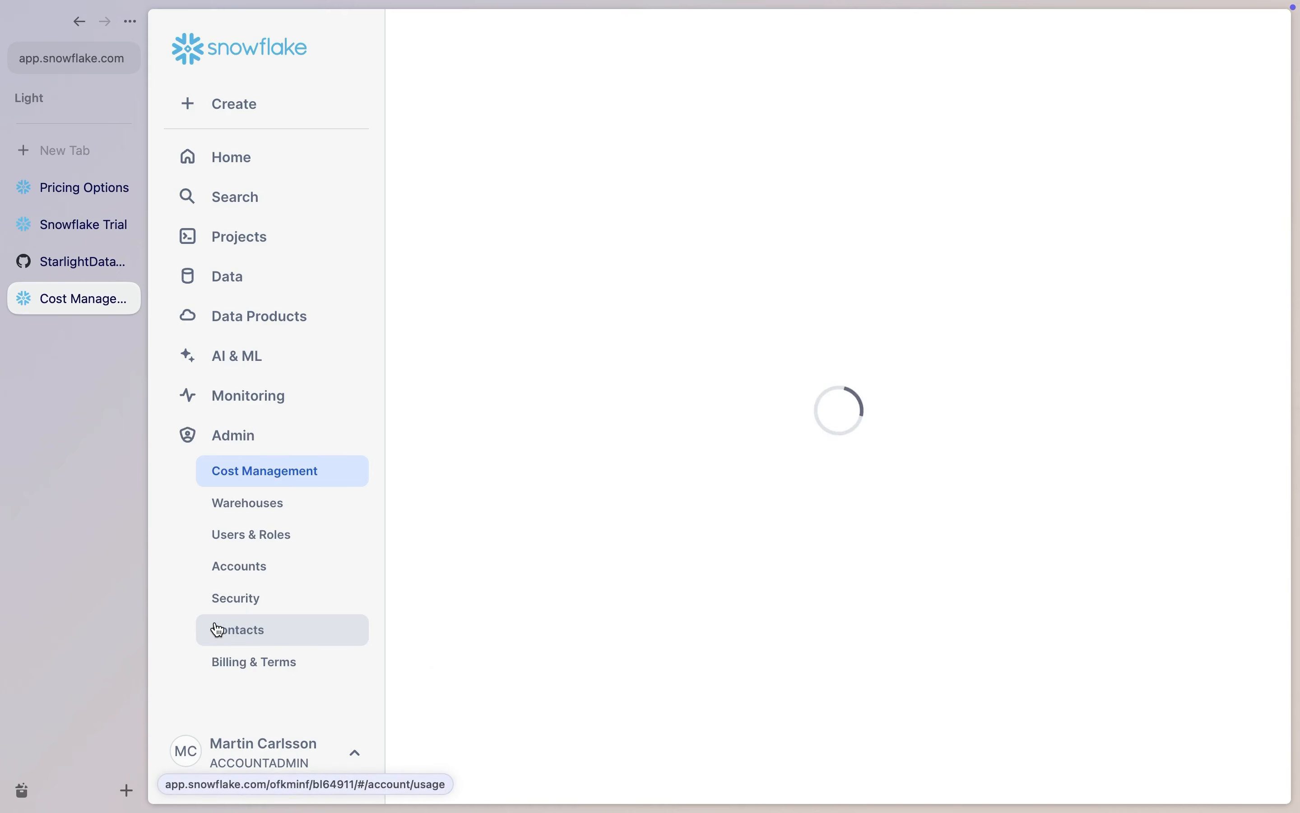
left_click(280, 503)
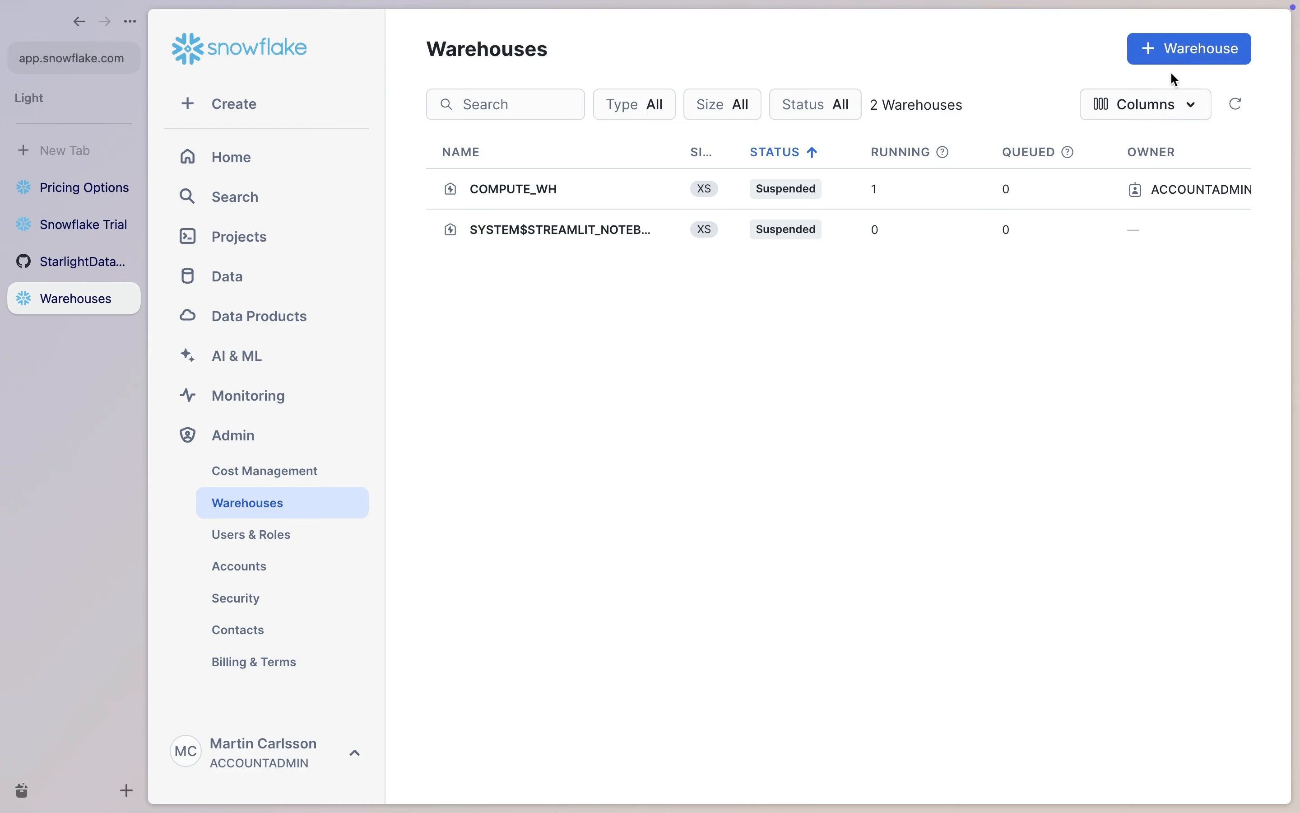
left_click(1170, 57)
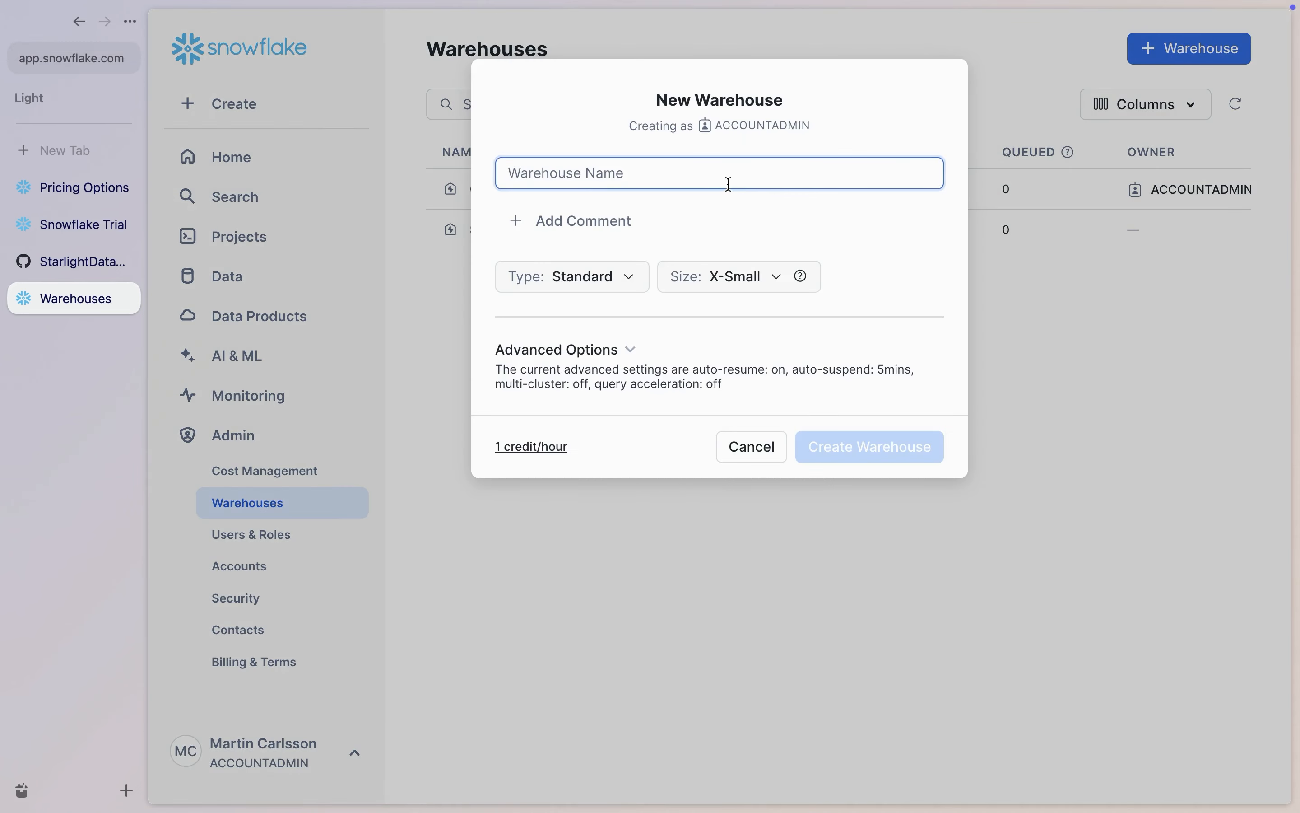
type("test")
left_click(784, 286)
left_click(743, 275)
left_click(860, 240)
left_click(869, 449)
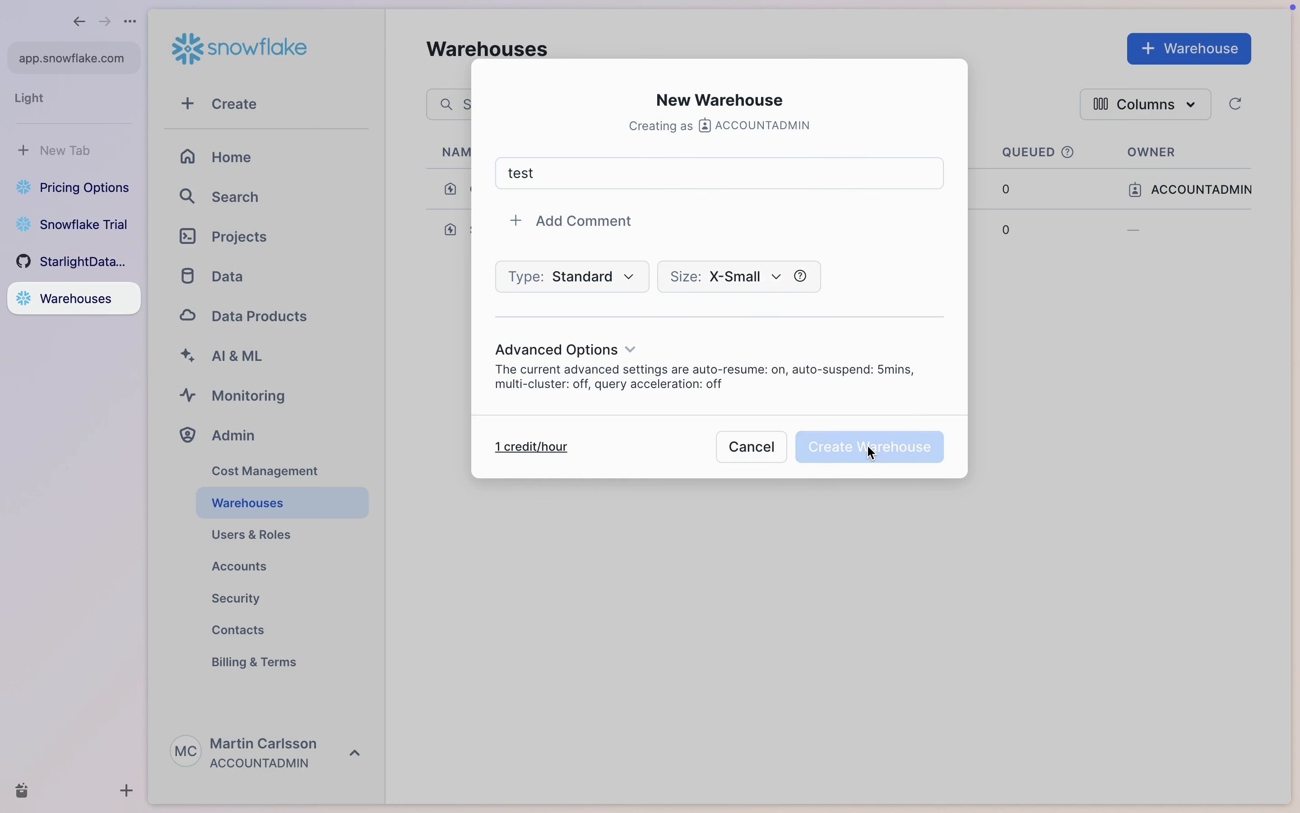
Step: Drop the TEST warehouse and bring up the Cost Management overview
left_click(543, 191)
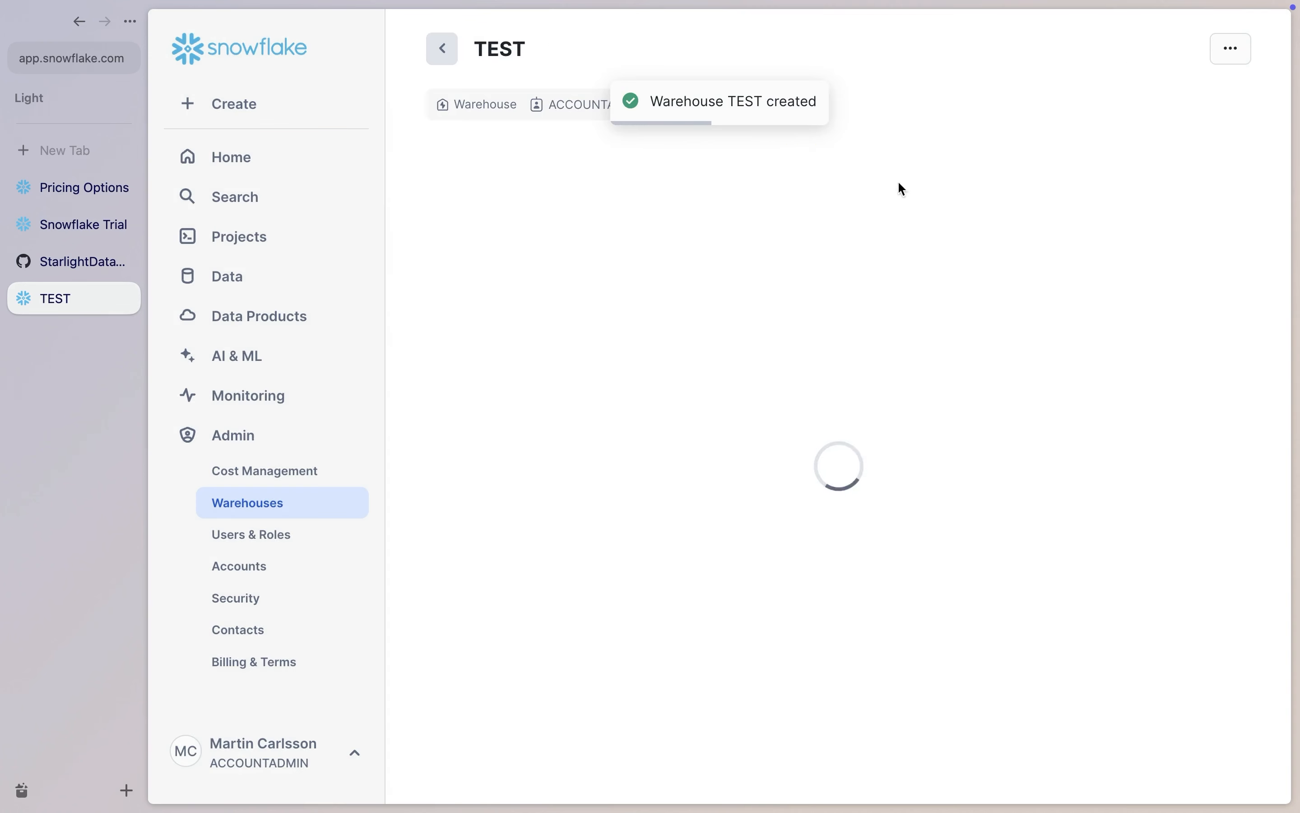
left_click(1245, 59)
left_click(1125, 161)
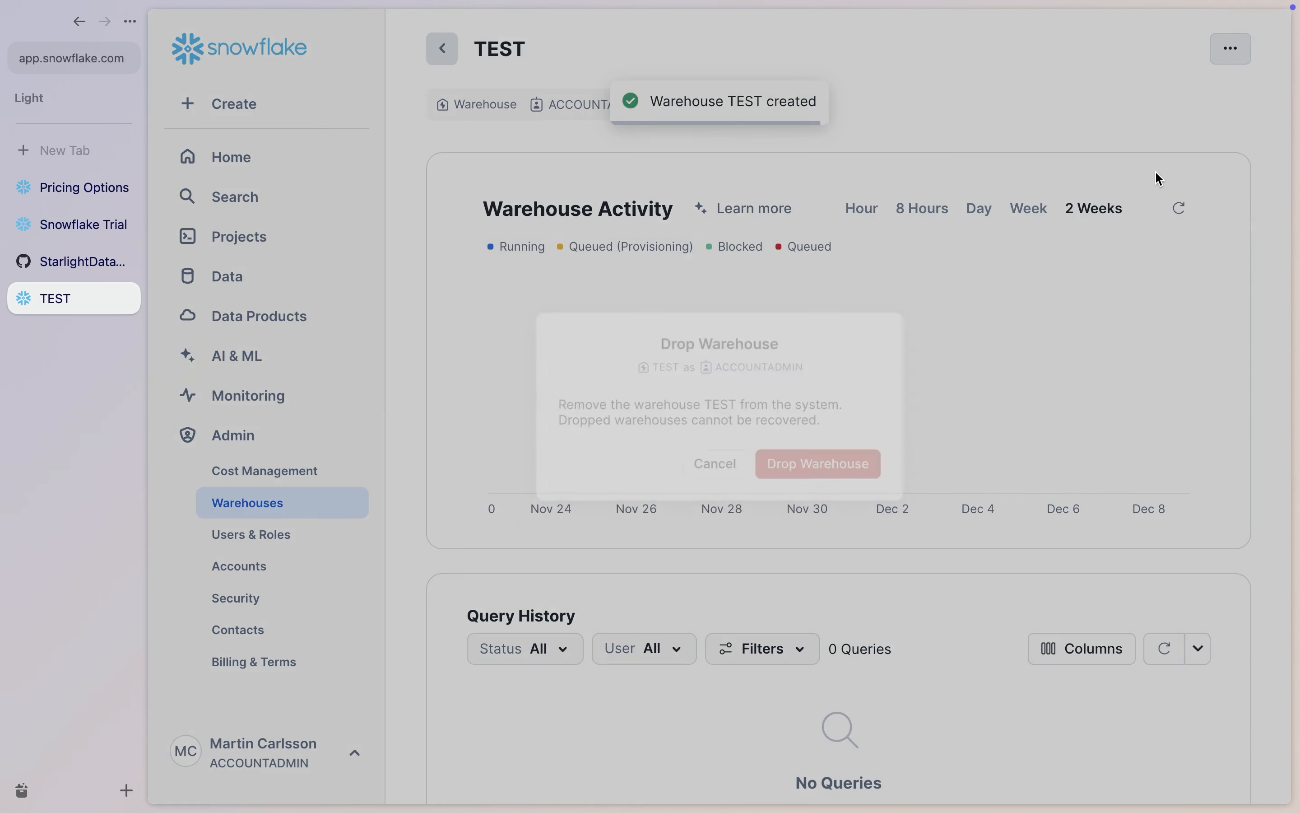
left_click(860, 473)
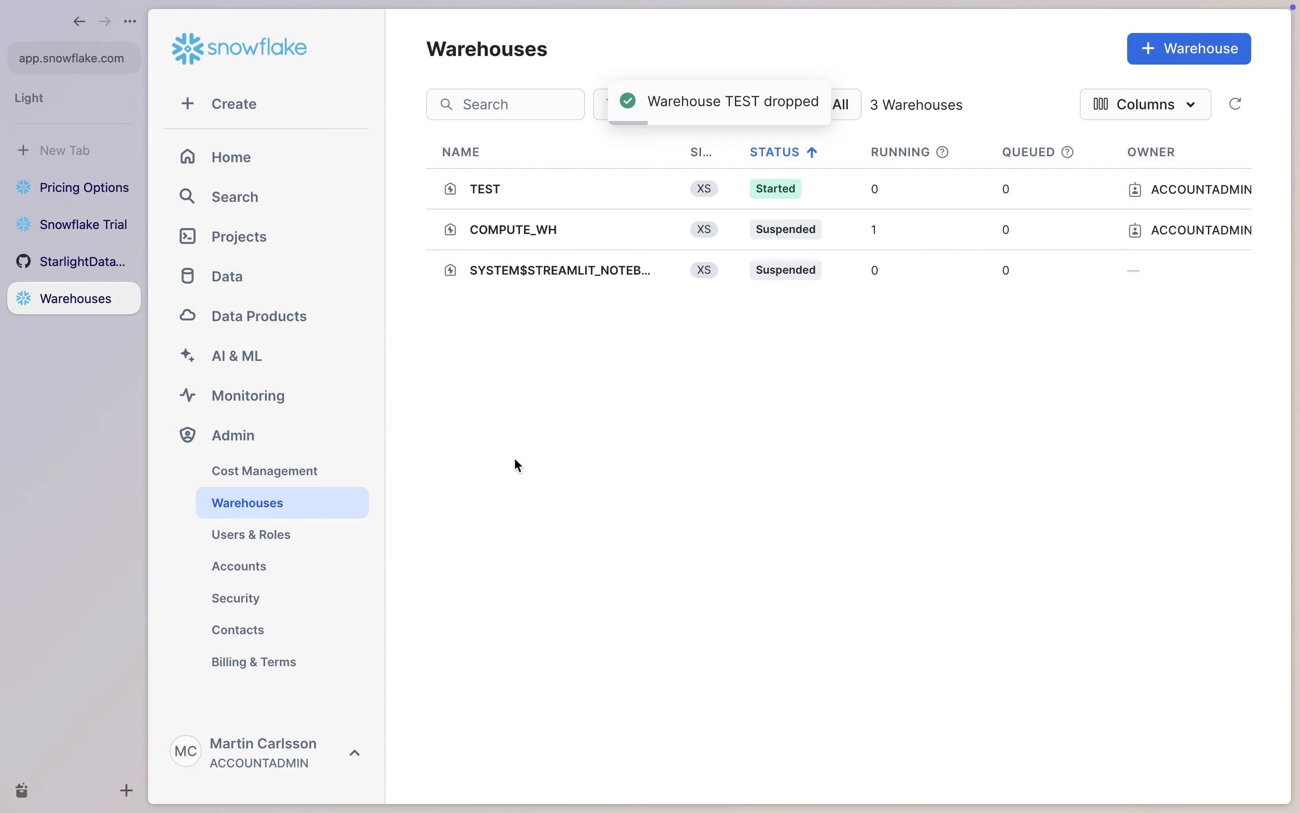
left_click(314, 470)
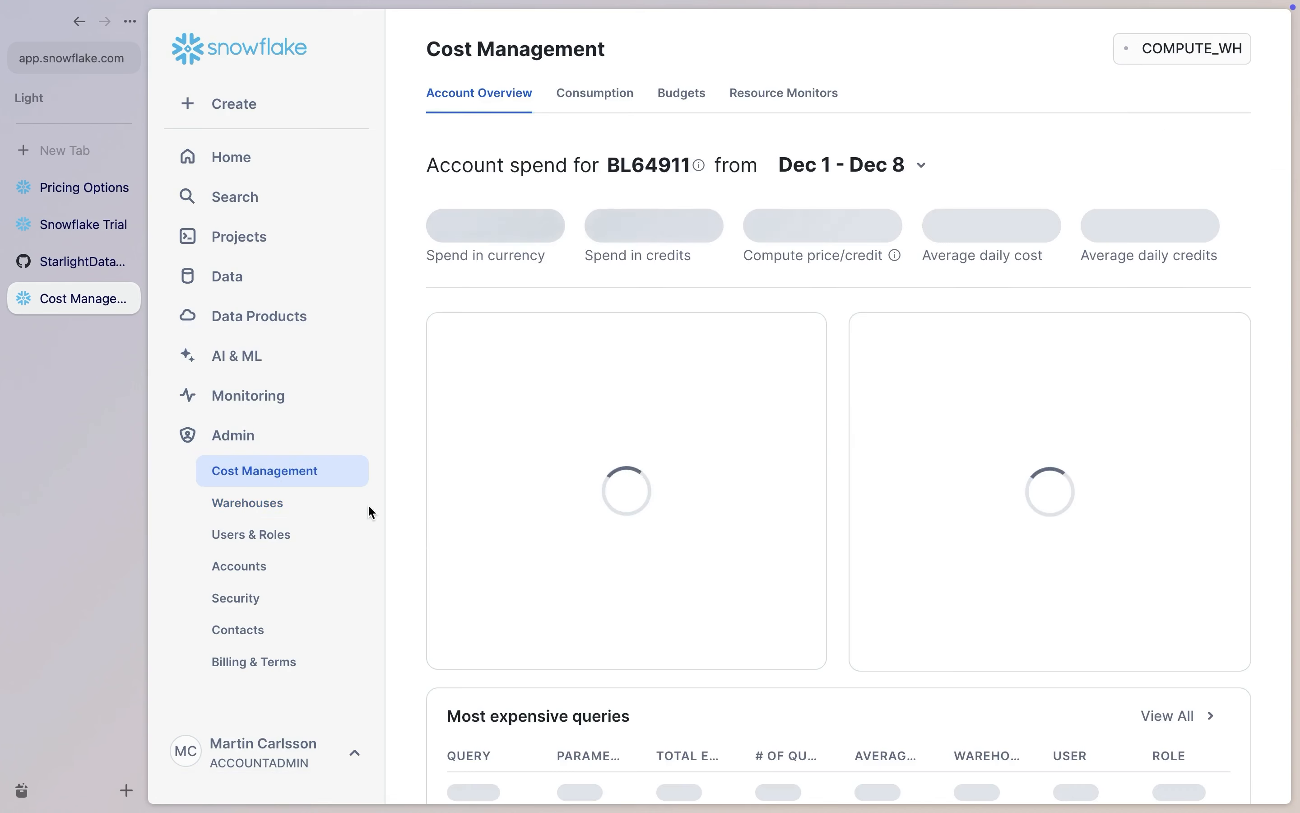
Step: View the ACCOUNT_LEVEL resource monitor's details and its 100-credit monthly quota
left_click(792, 95)
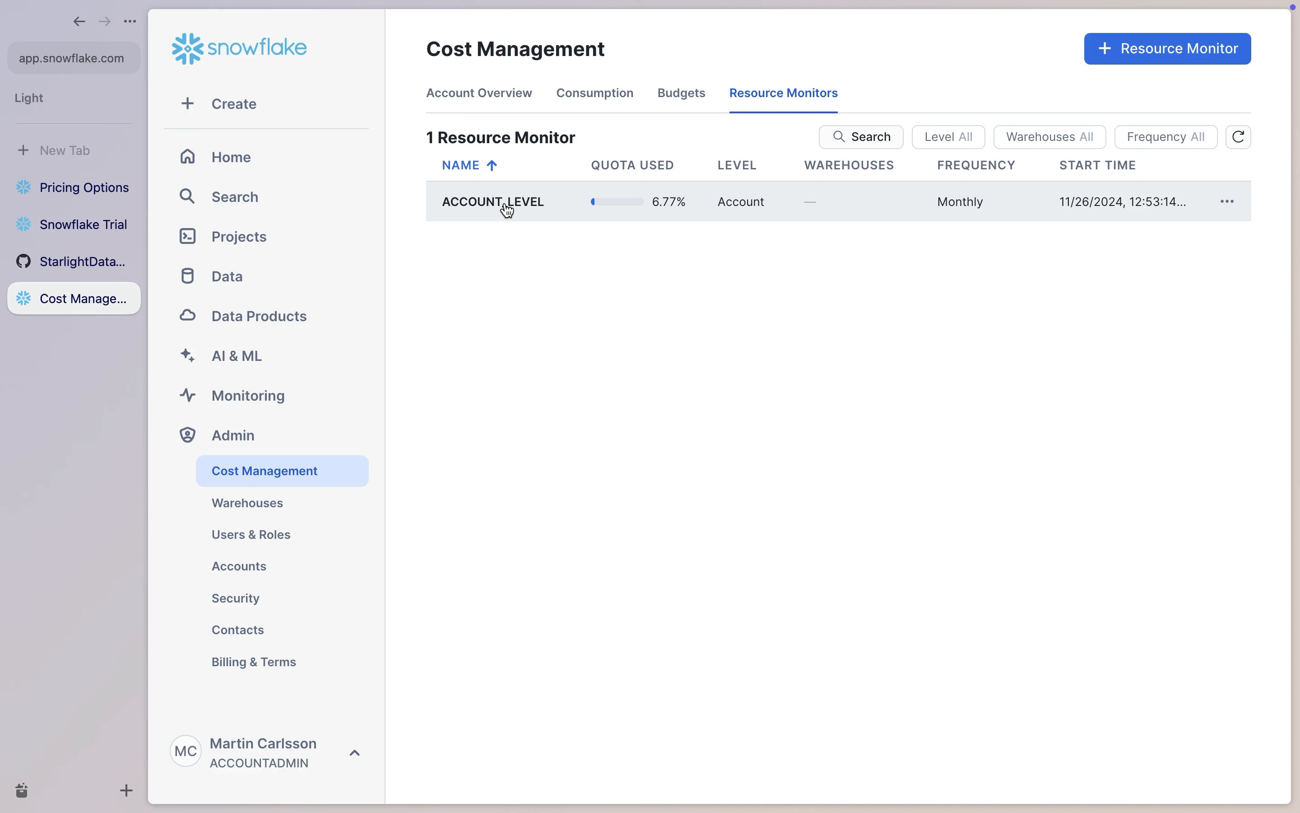
left_click(504, 209)
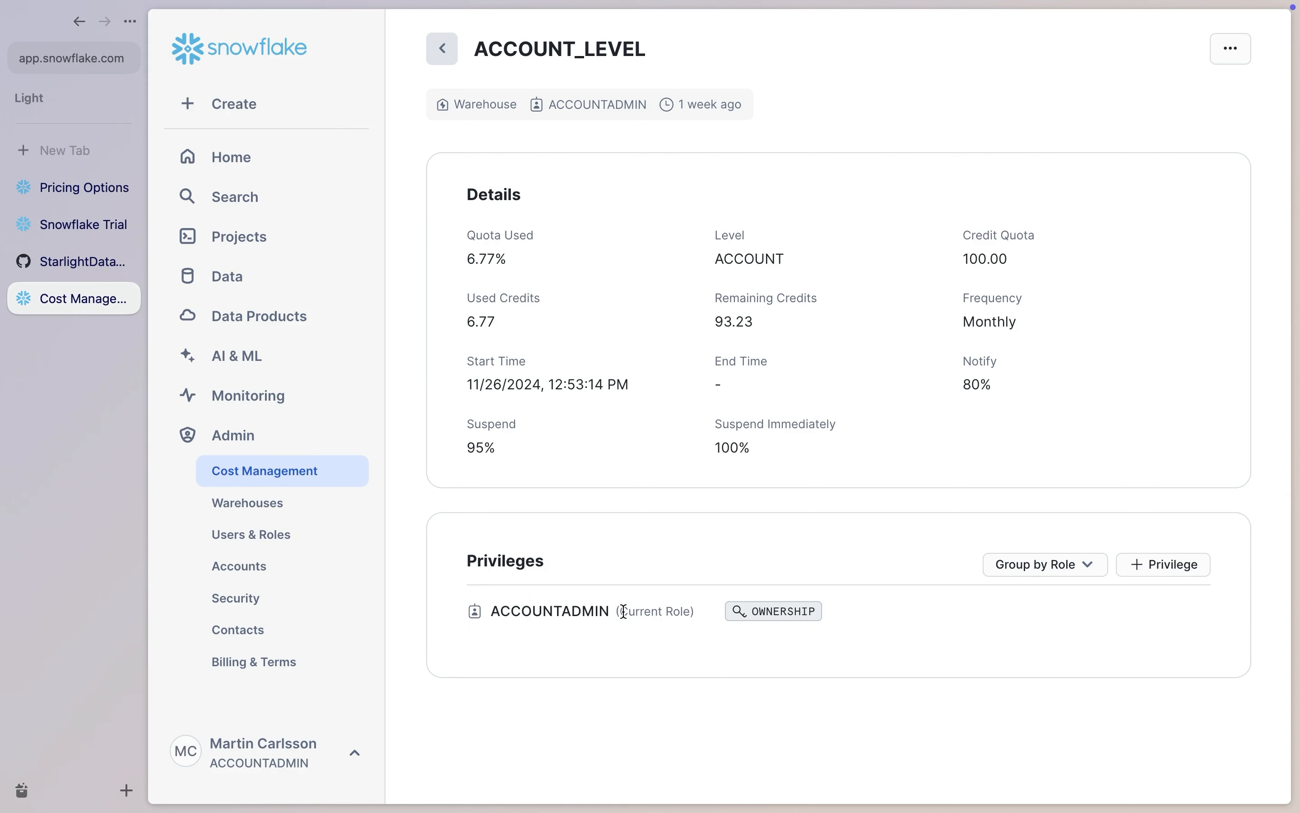
mouse_move(559, 613)
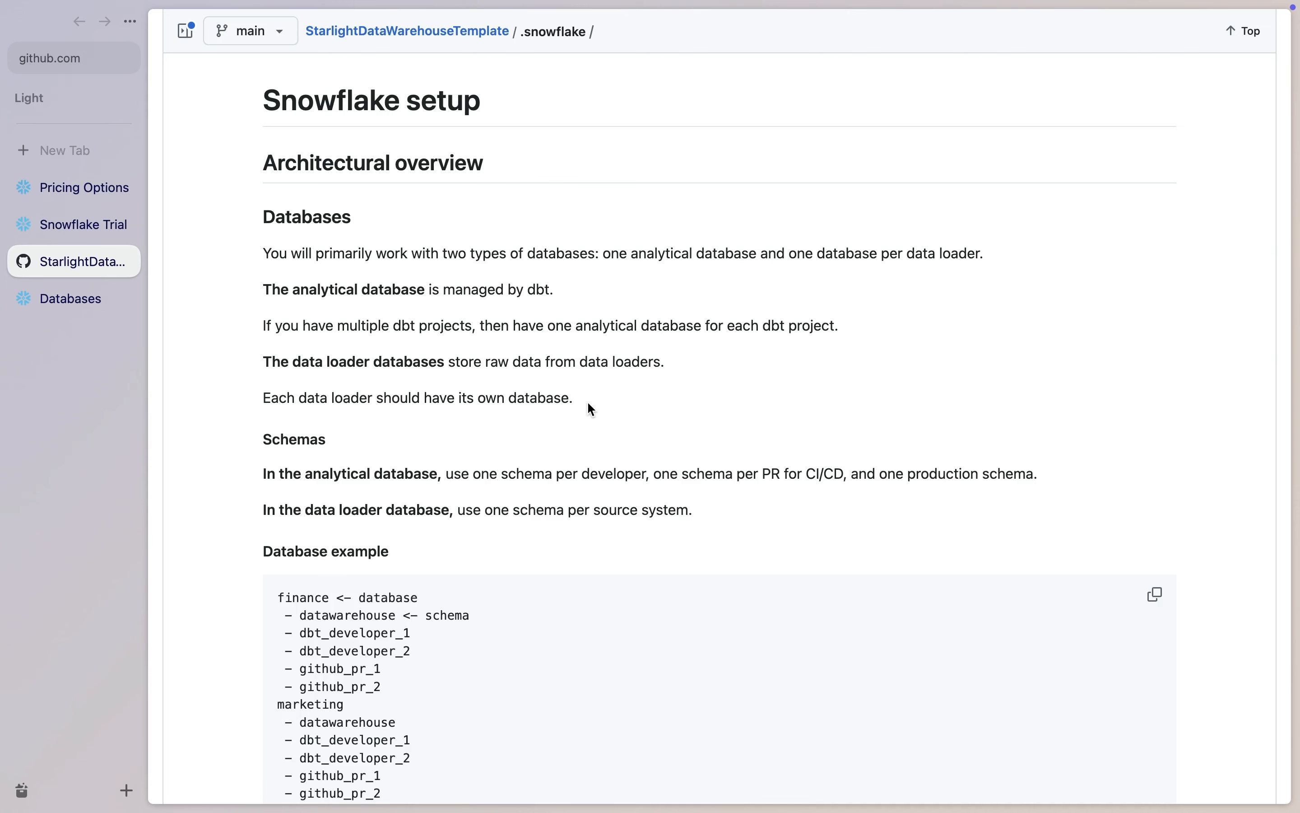
Step: Highlight the README's analytical database, data loader databases and PR schema mentions
scroll(508, 314, "down", 2)
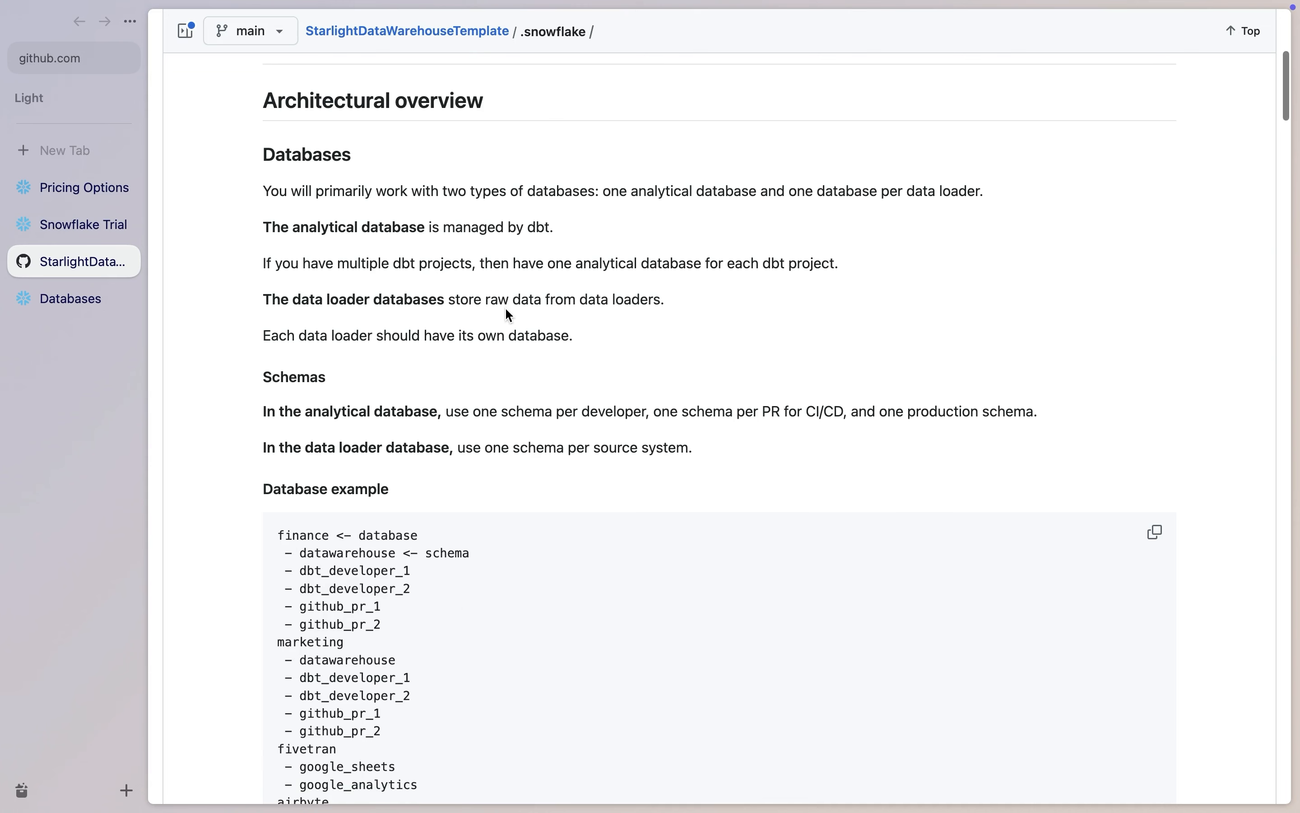
left_click_drag(262, 231, 409, 230)
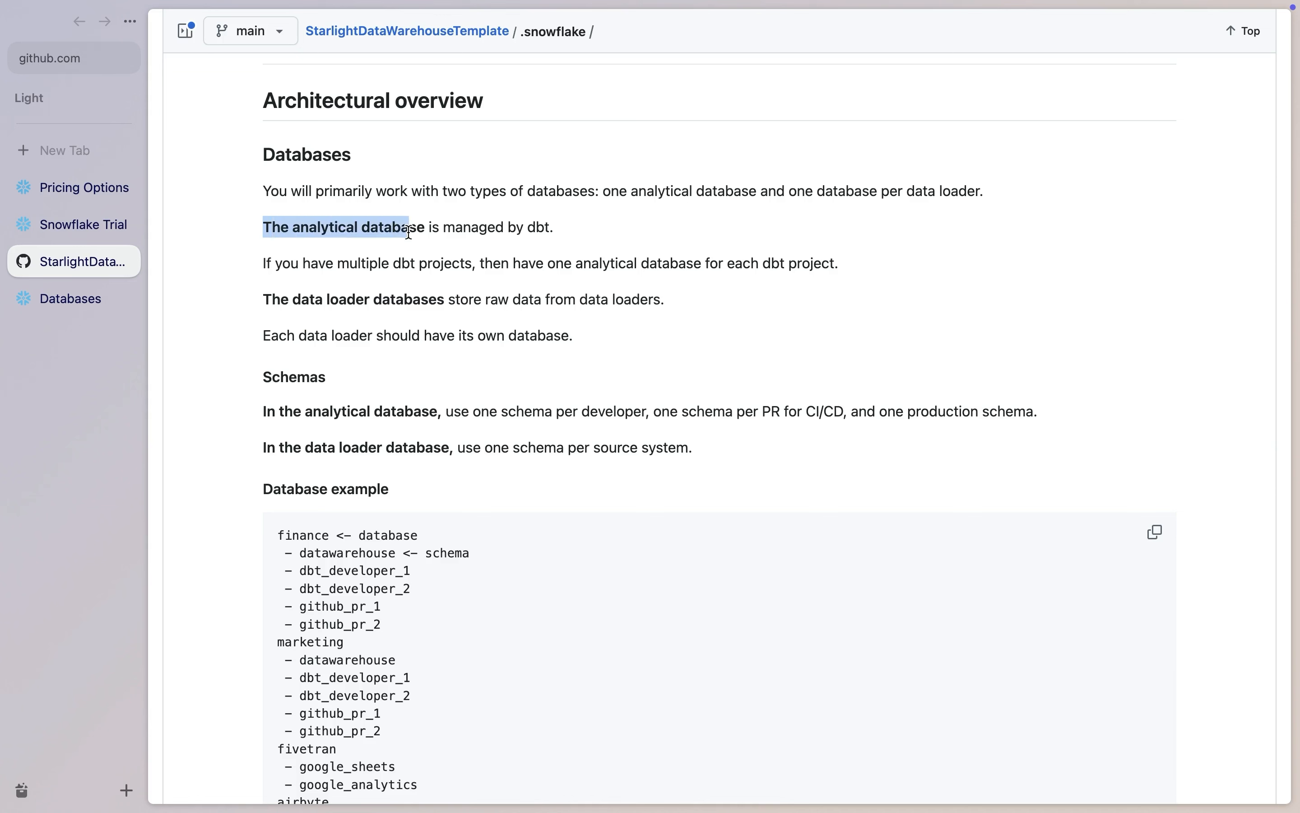
left_click_drag(281, 310, 433, 300)
left_click(469, 306)
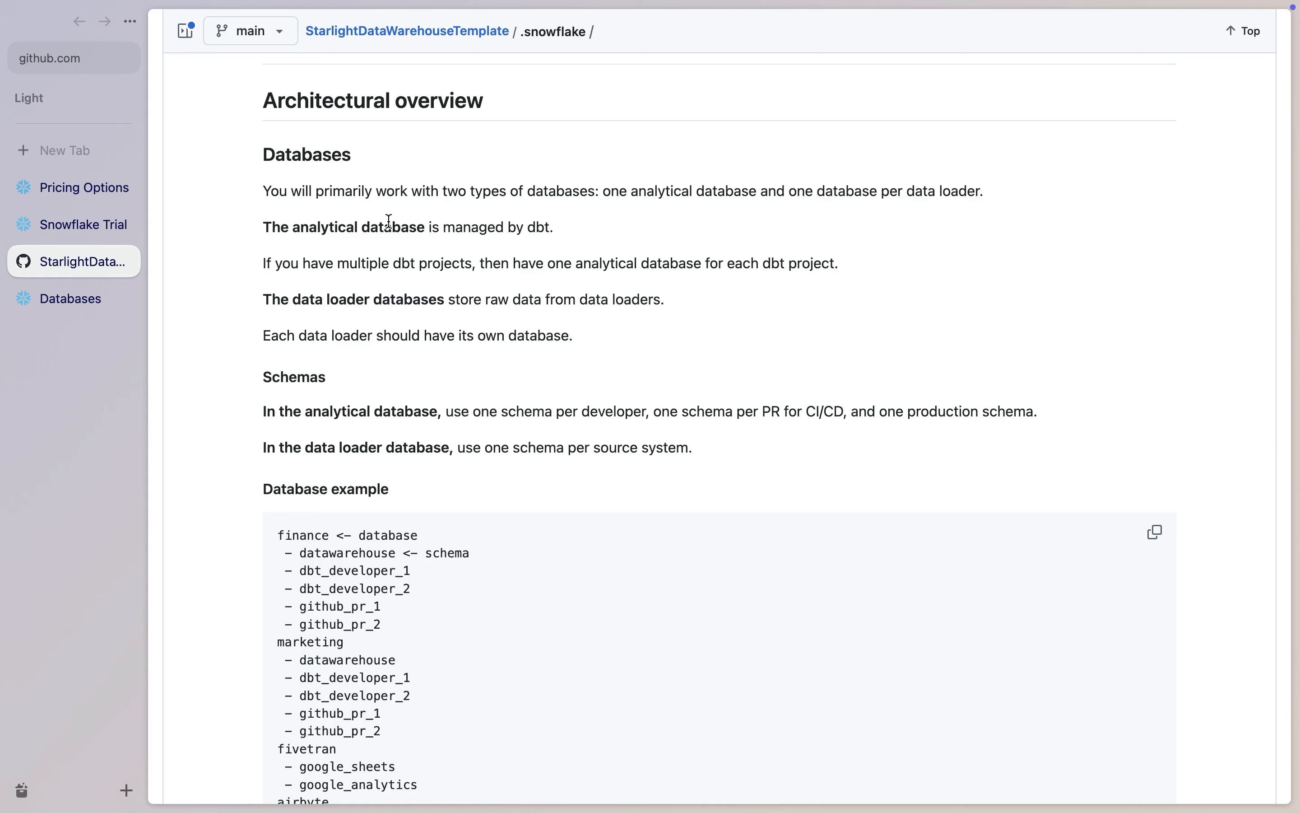
scroll(407, 269, "down", 2)
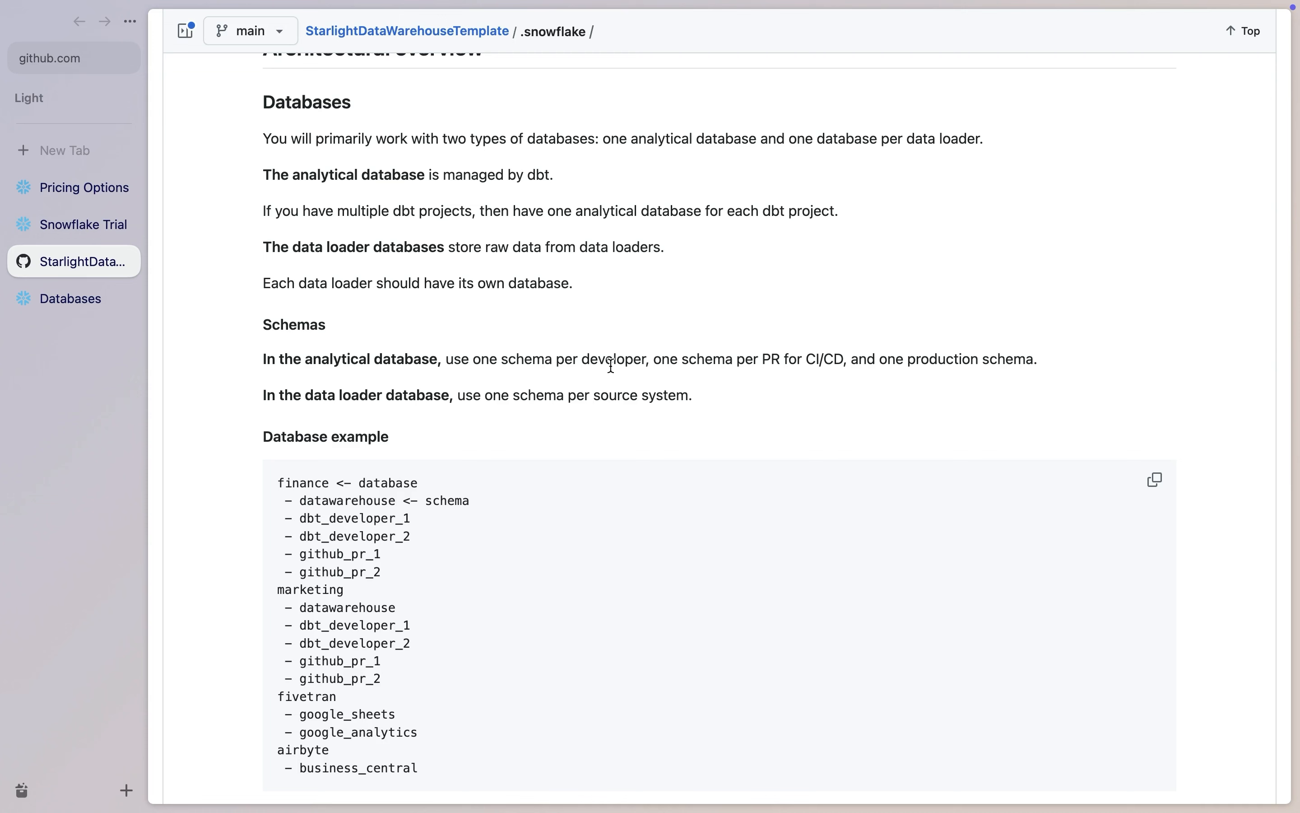
double_click(765, 361)
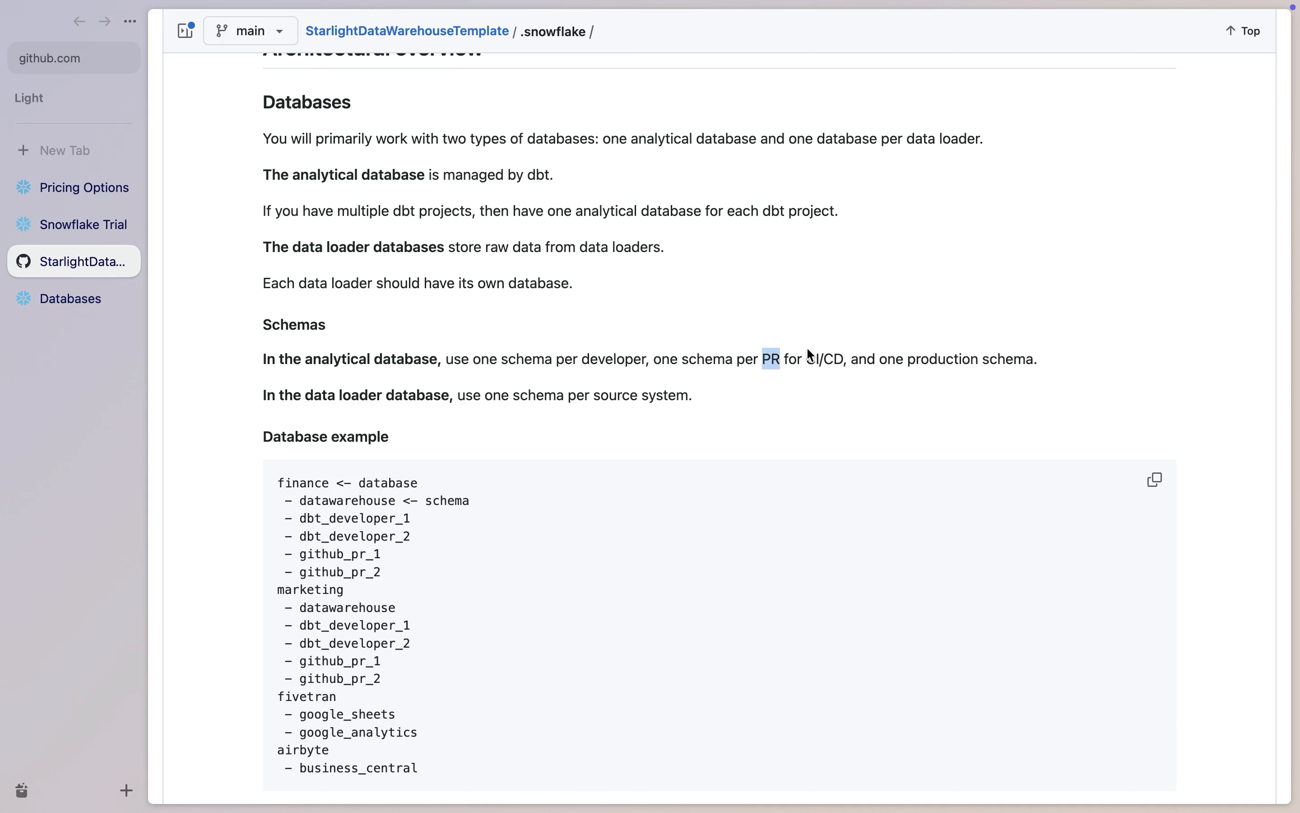
left_click(913, 361)
Step: Highlight the finance, datawarehouse and github_pr_1 examples, then scroll down to the Warehouses section
scroll(424, 393, "down", 2)
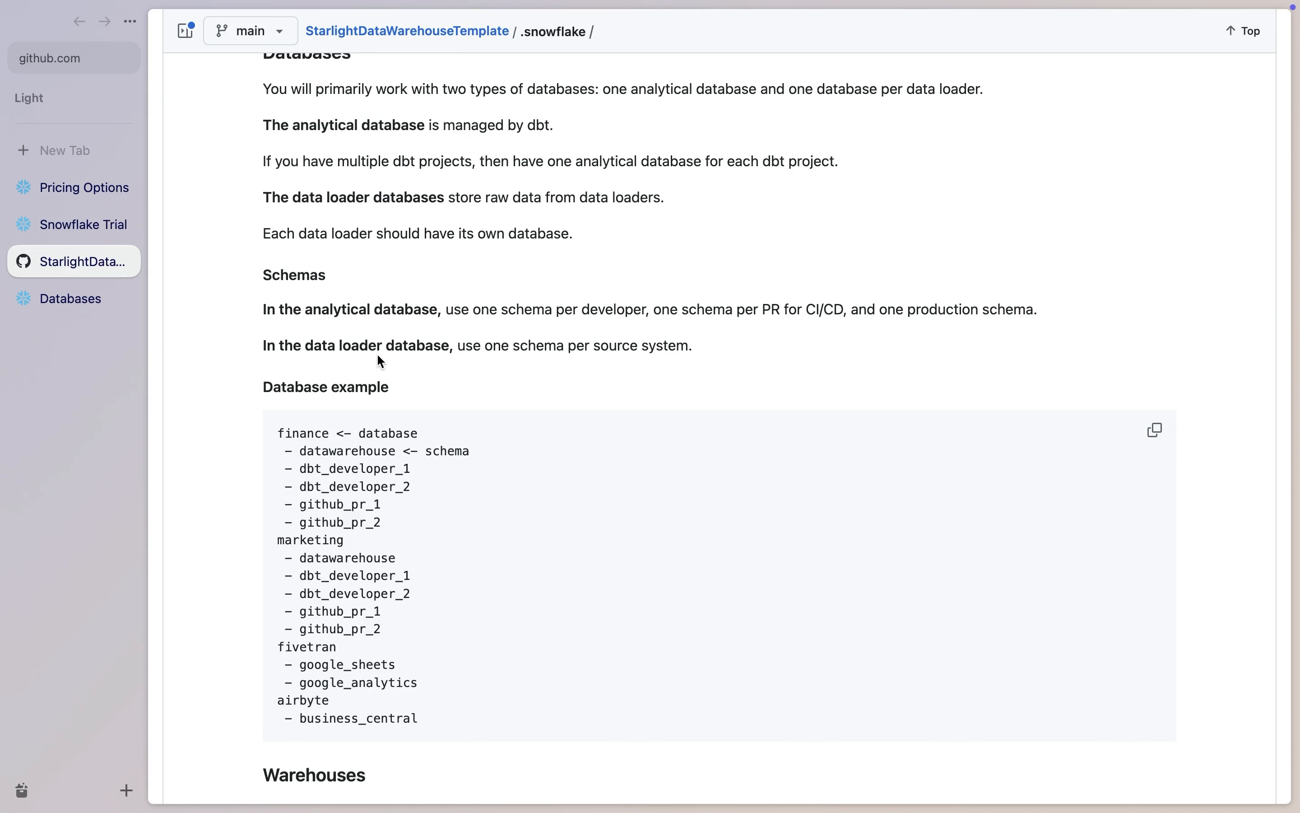
scroll(419, 351, "down", 1)
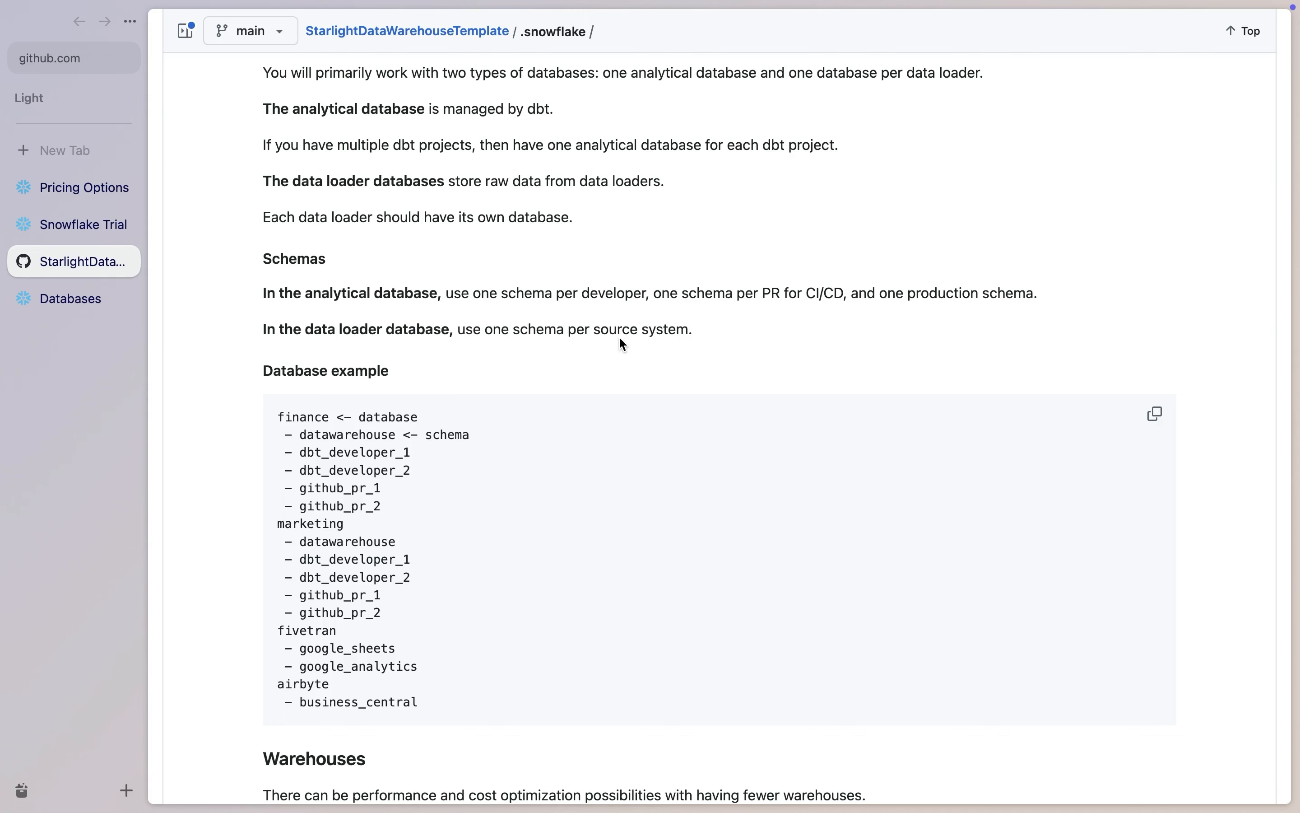
scroll(660, 425, "down", 5)
double_click(313, 283)
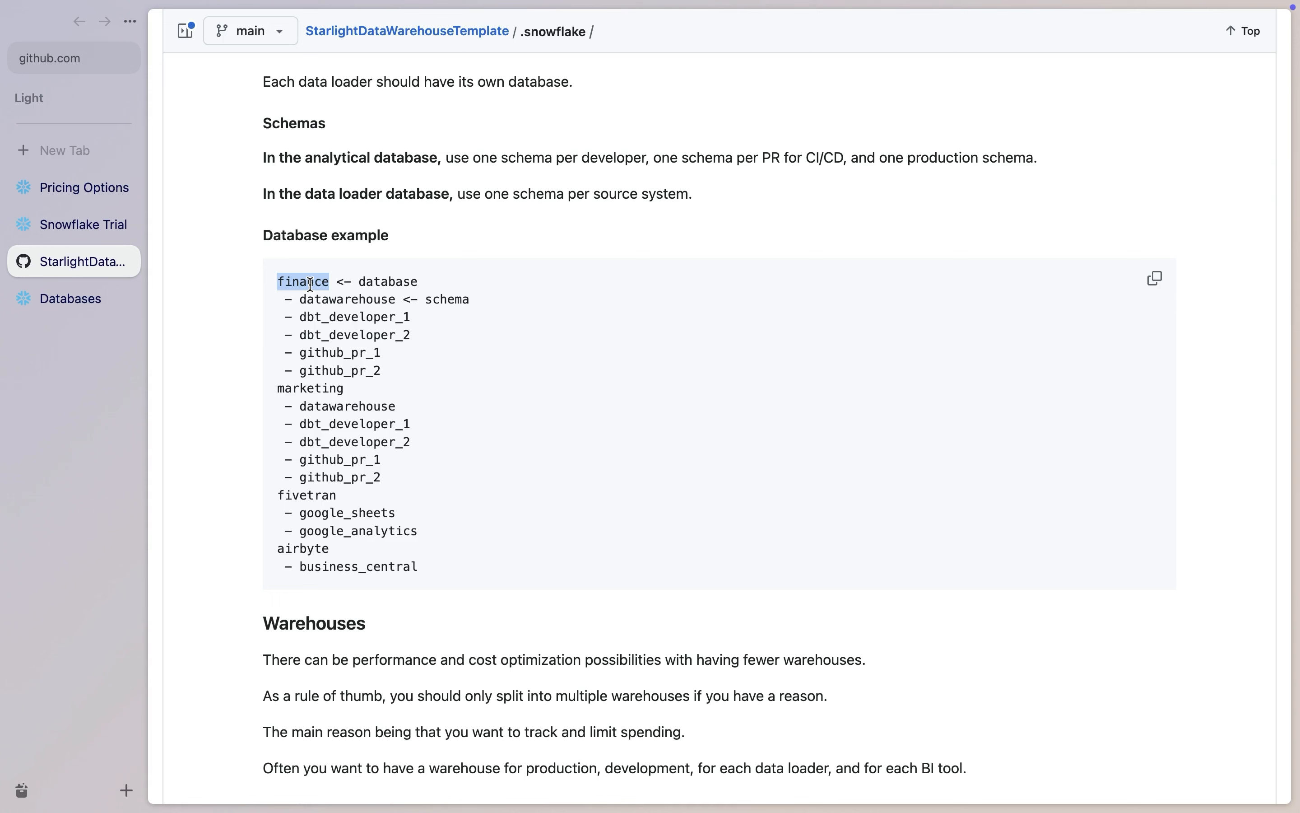
double_click(360, 297)
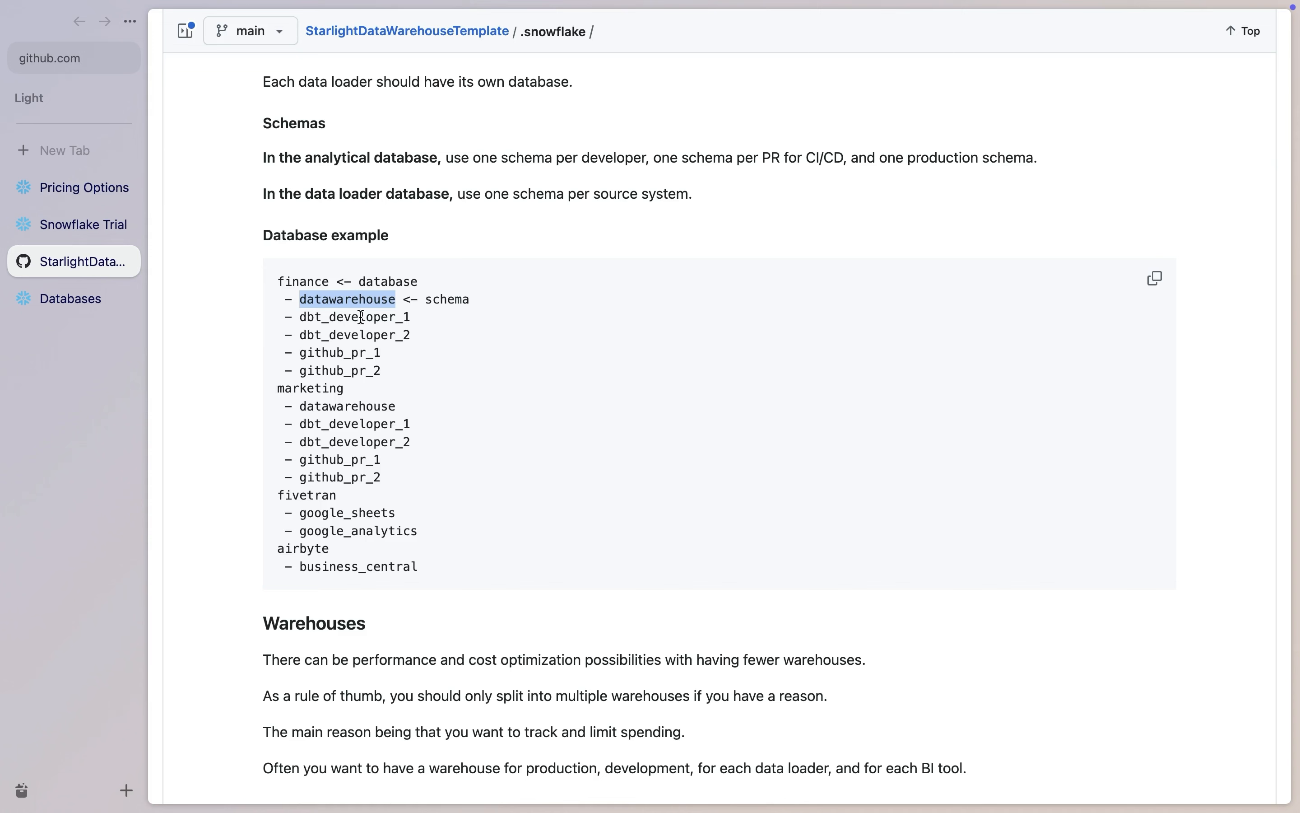
left_click(320, 318)
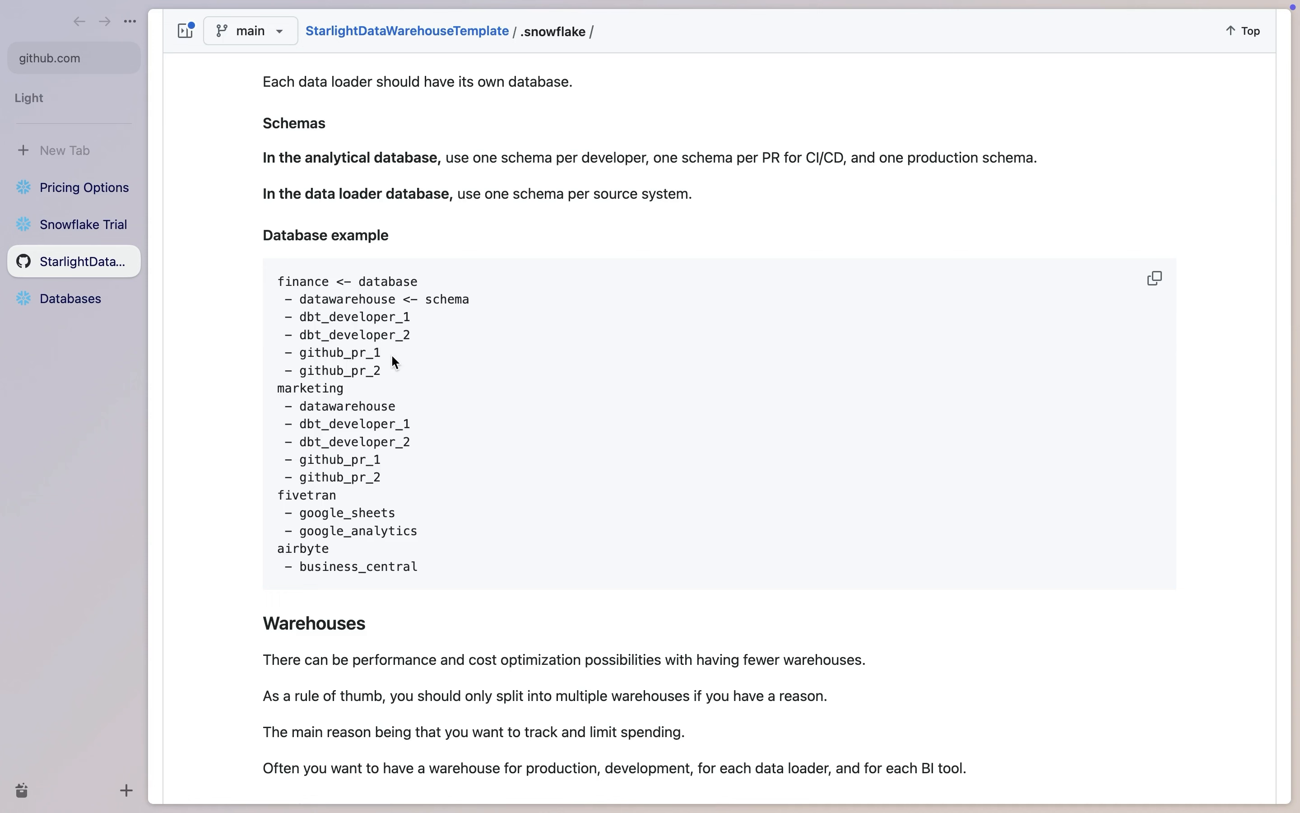
left_click_drag(352, 353, 367, 353)
left_click(379, 335)
scroll(340, 310, "down", 2)
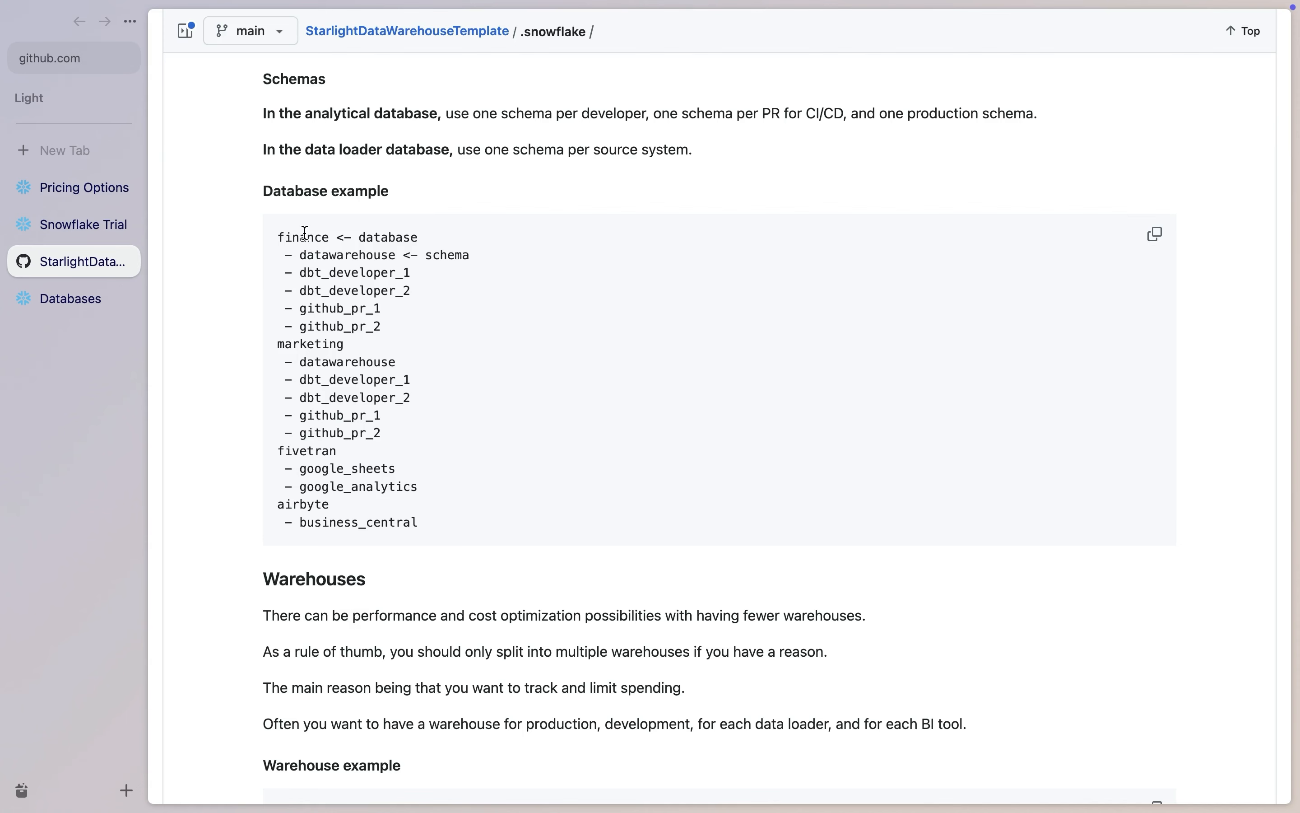
scroll(324, 341, "down", 5)
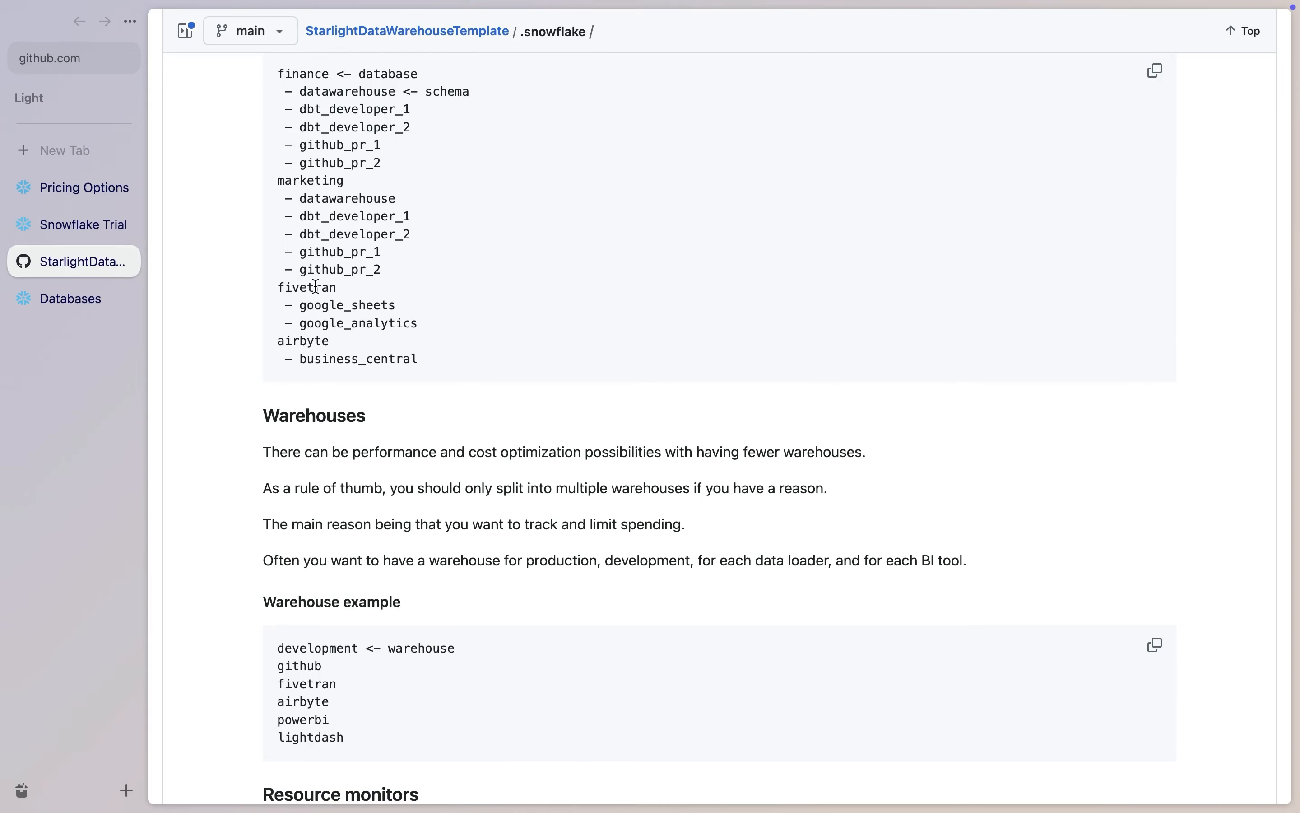
scroll(316, 371, "down", 5)
Step: Scroll the .snowflake README past the warehouse and users-and-roles examples to the MFA, key-pair and BI-tool advice
scroll(316, 373, "down", 4)
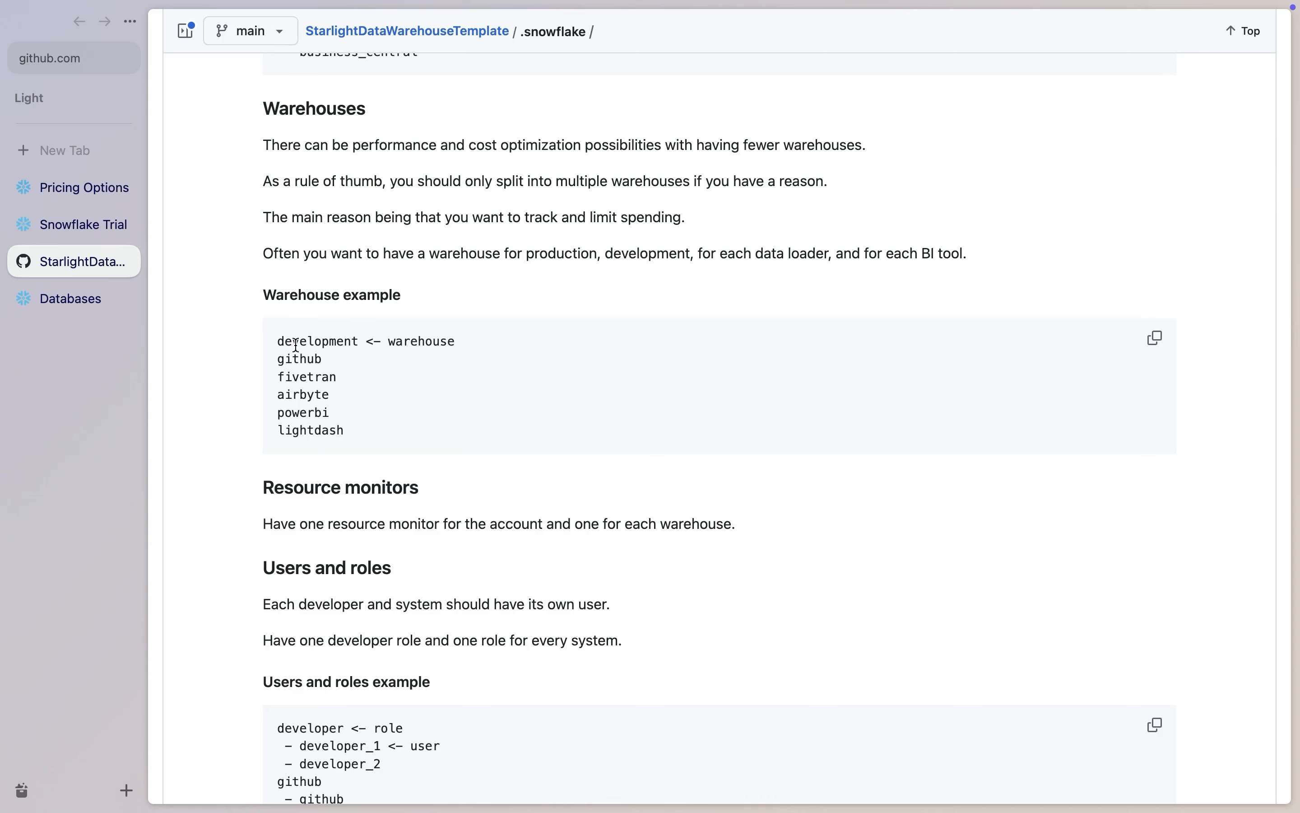
double_click(325, 342)
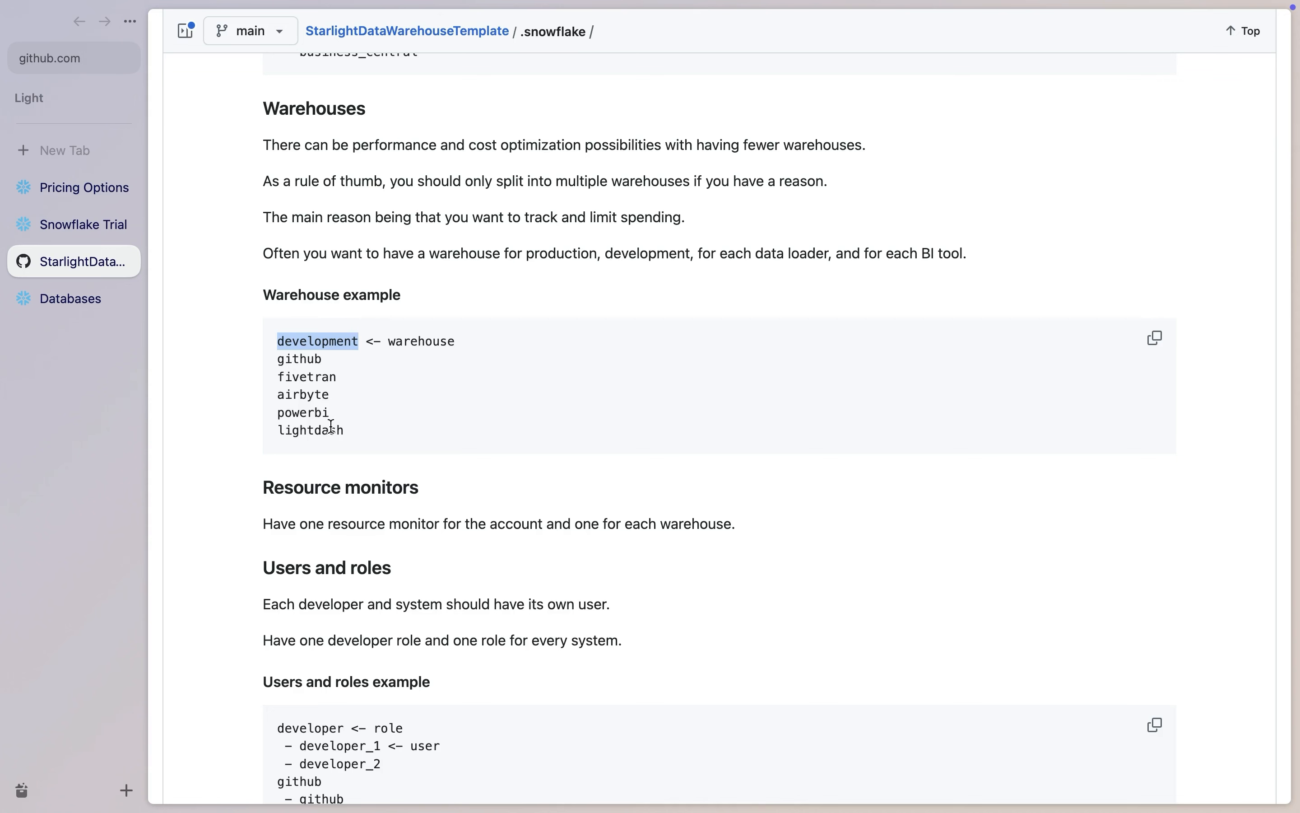
left_click(286, 368)
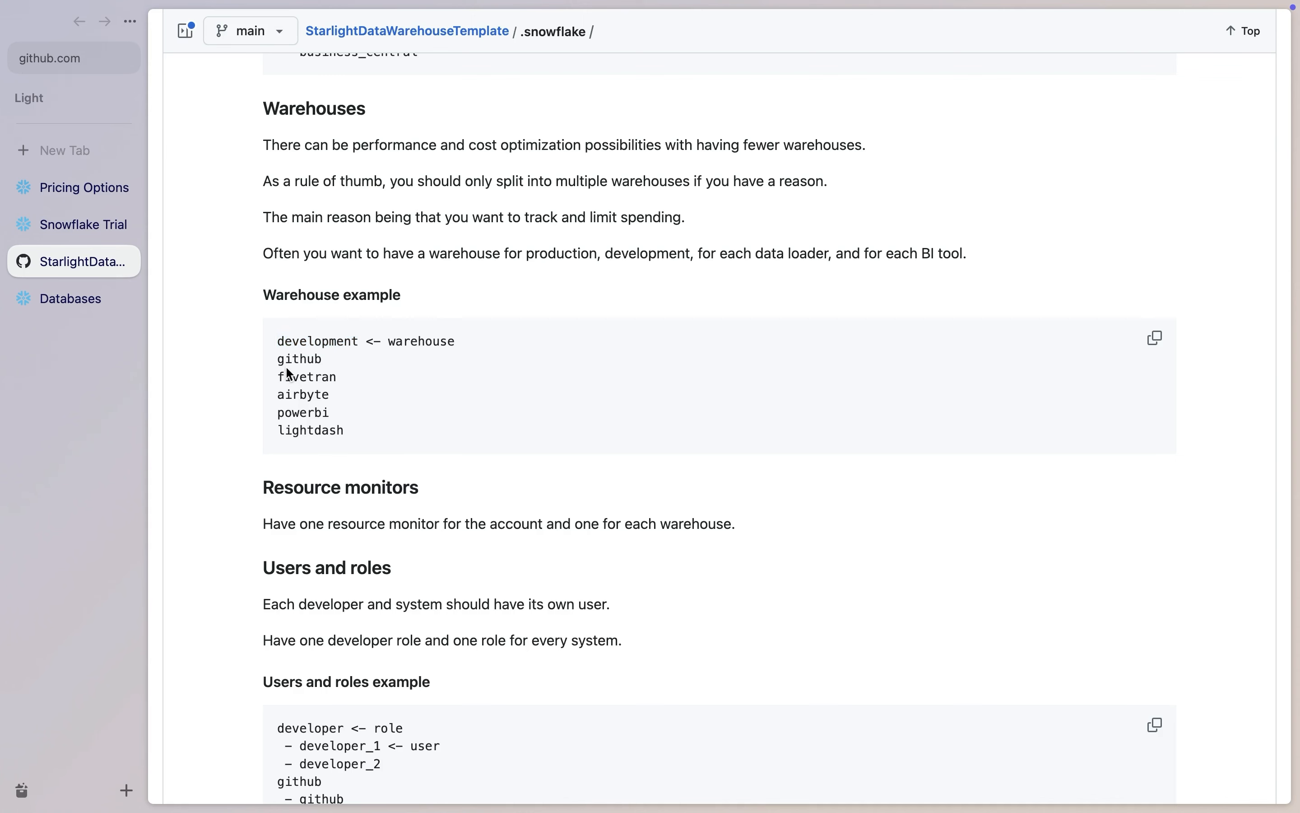
scroll(289, 370, "down", 3)
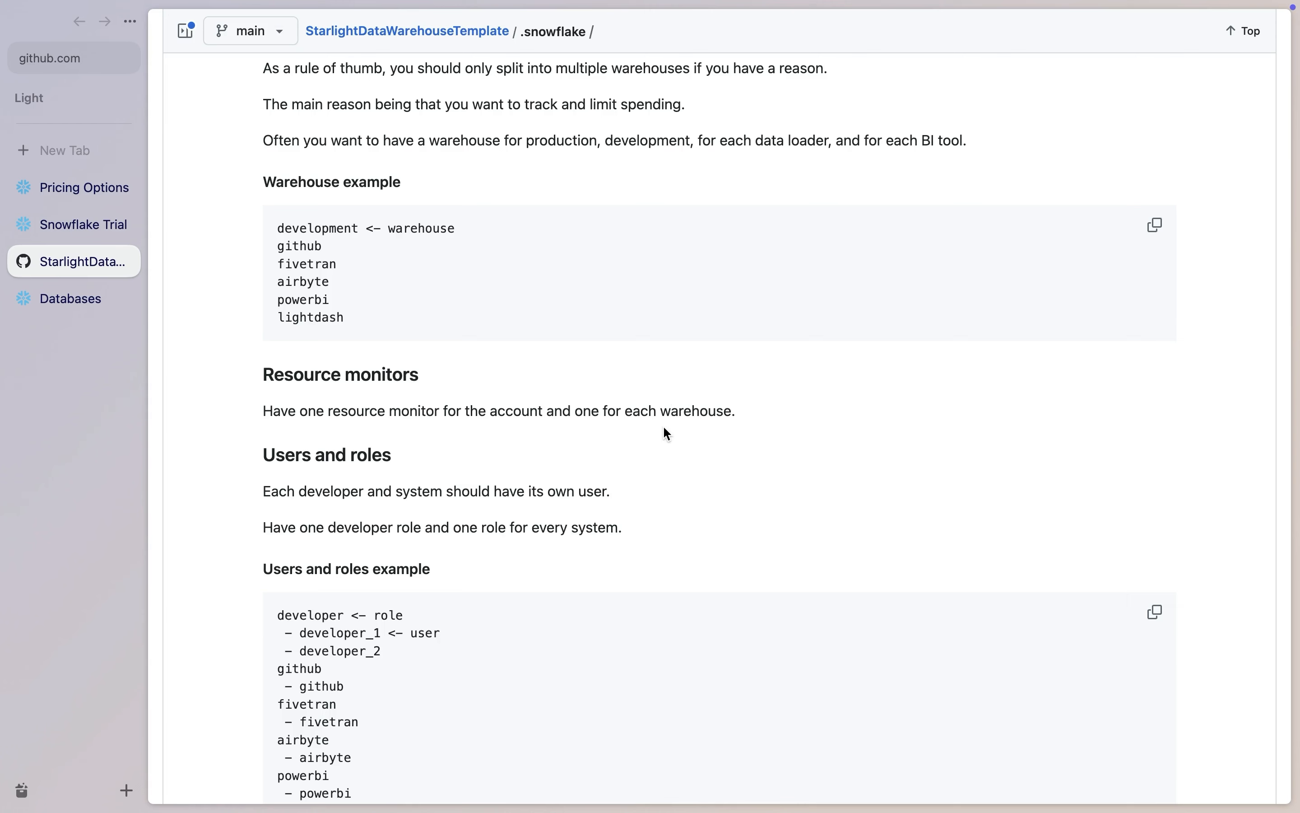
scroll(664, 428, "down", 8)
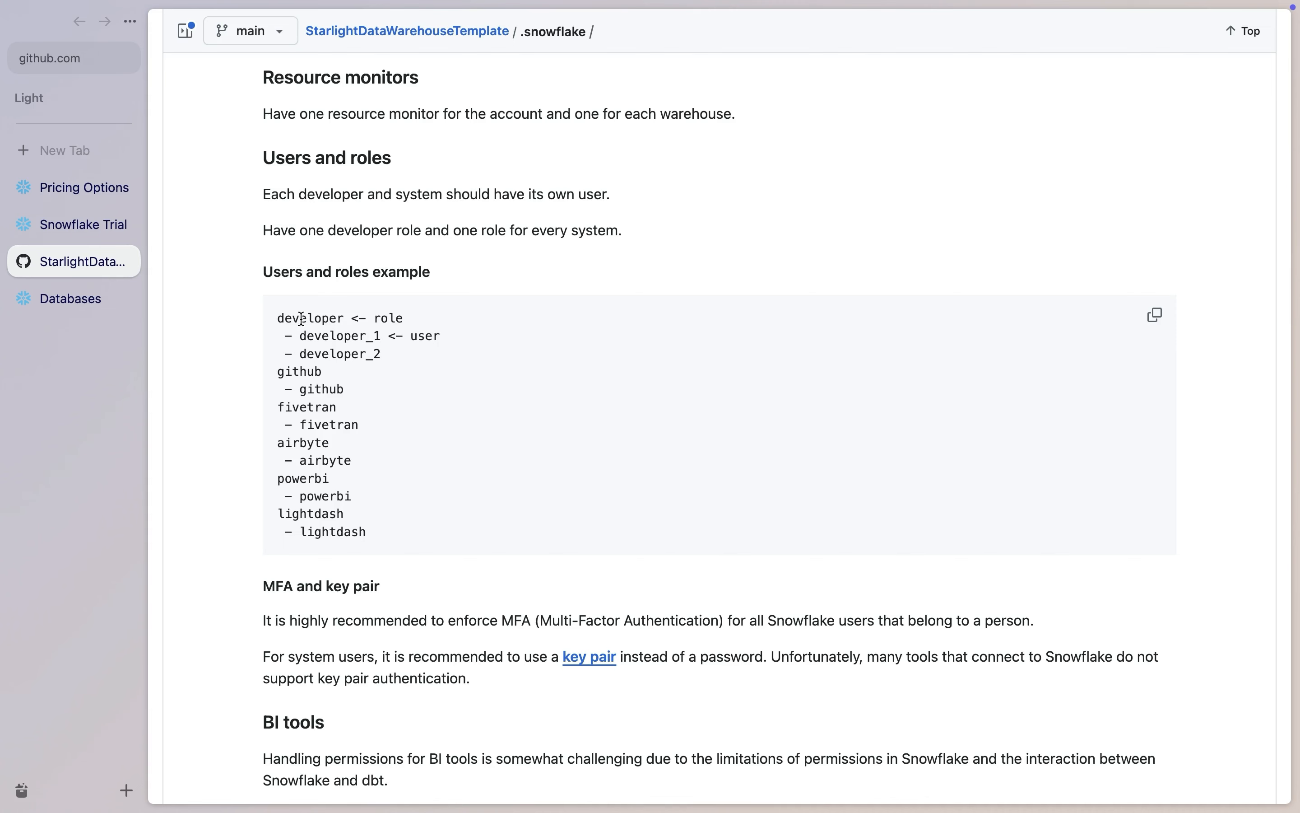
scroll(340, 344, "down", 2)
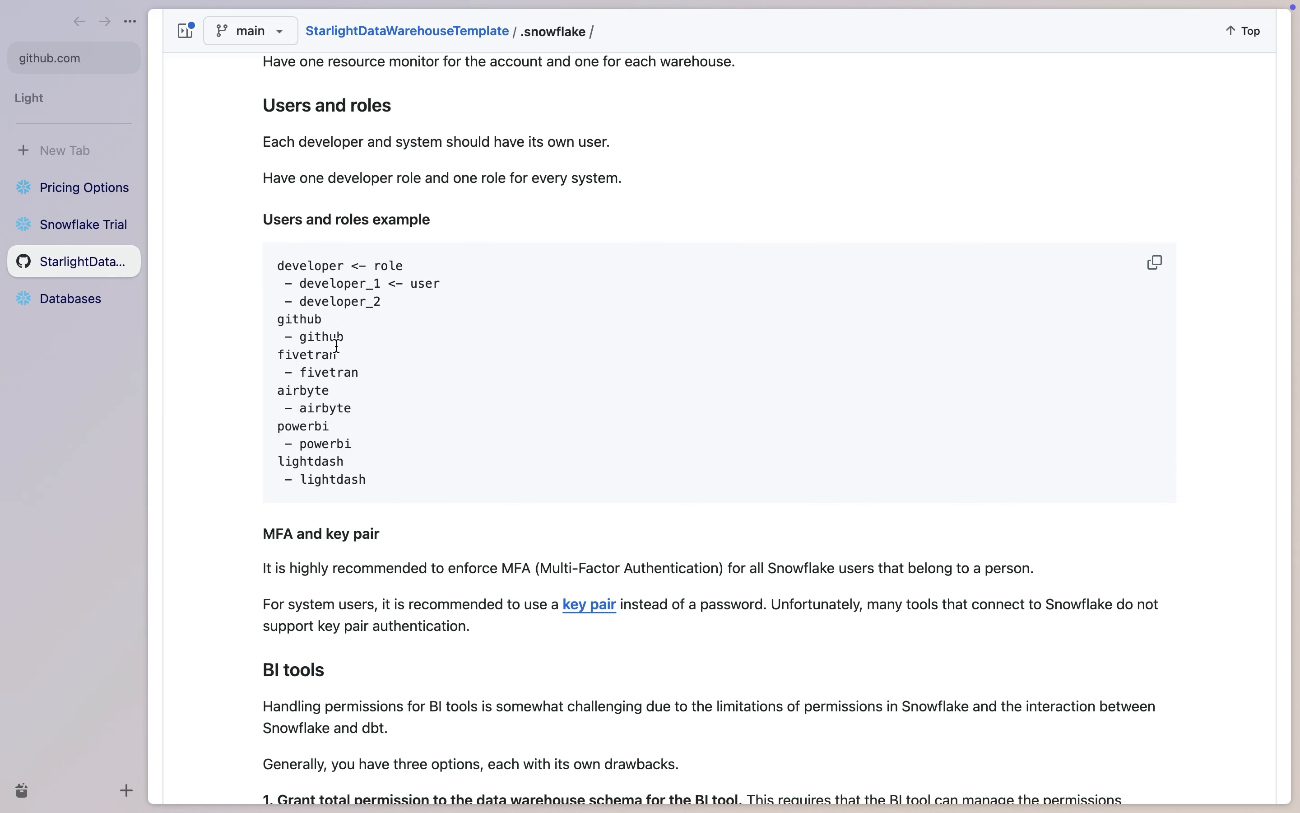
scroll(341, 472, "down", 9)
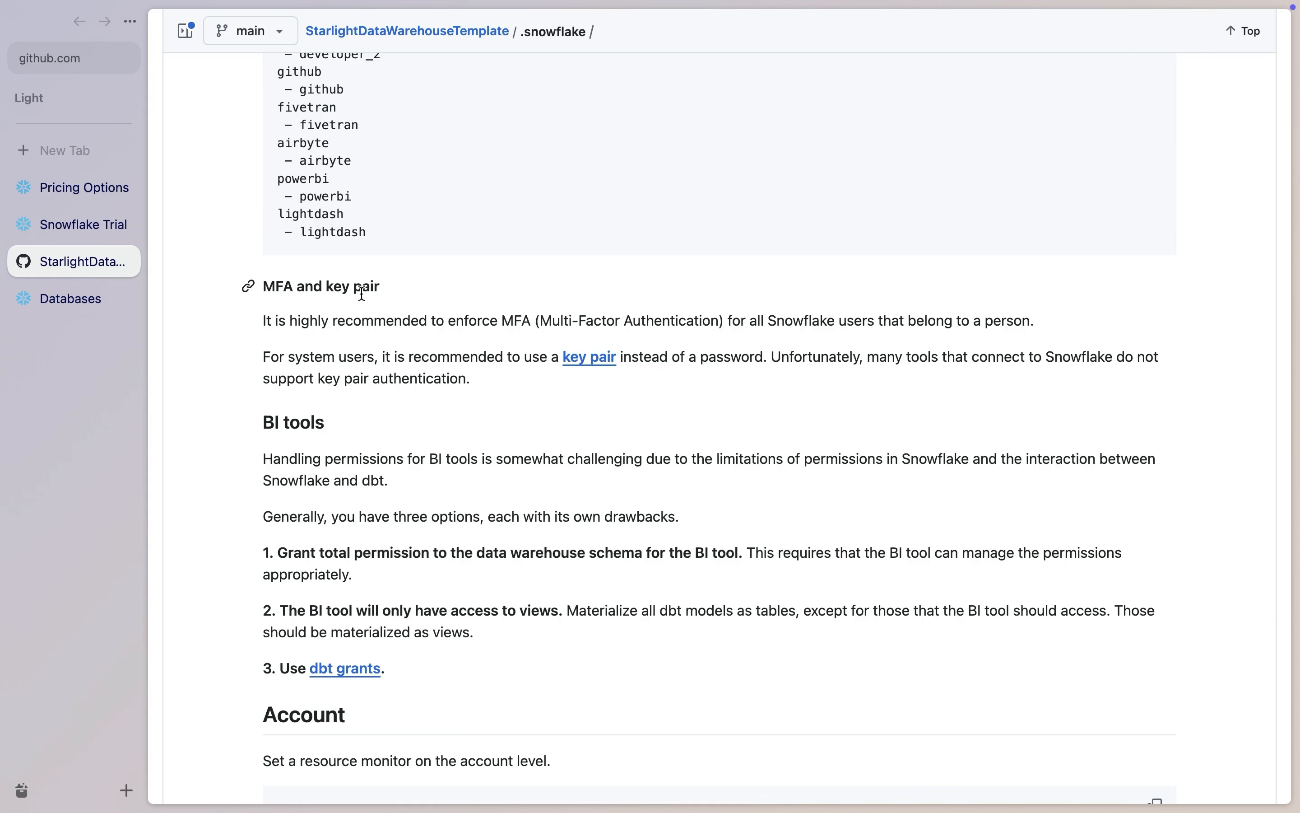
Step: Scroll further down the README and briefly view the dbt grants documentation before coming back
scroll(361, 295, "down", 1)
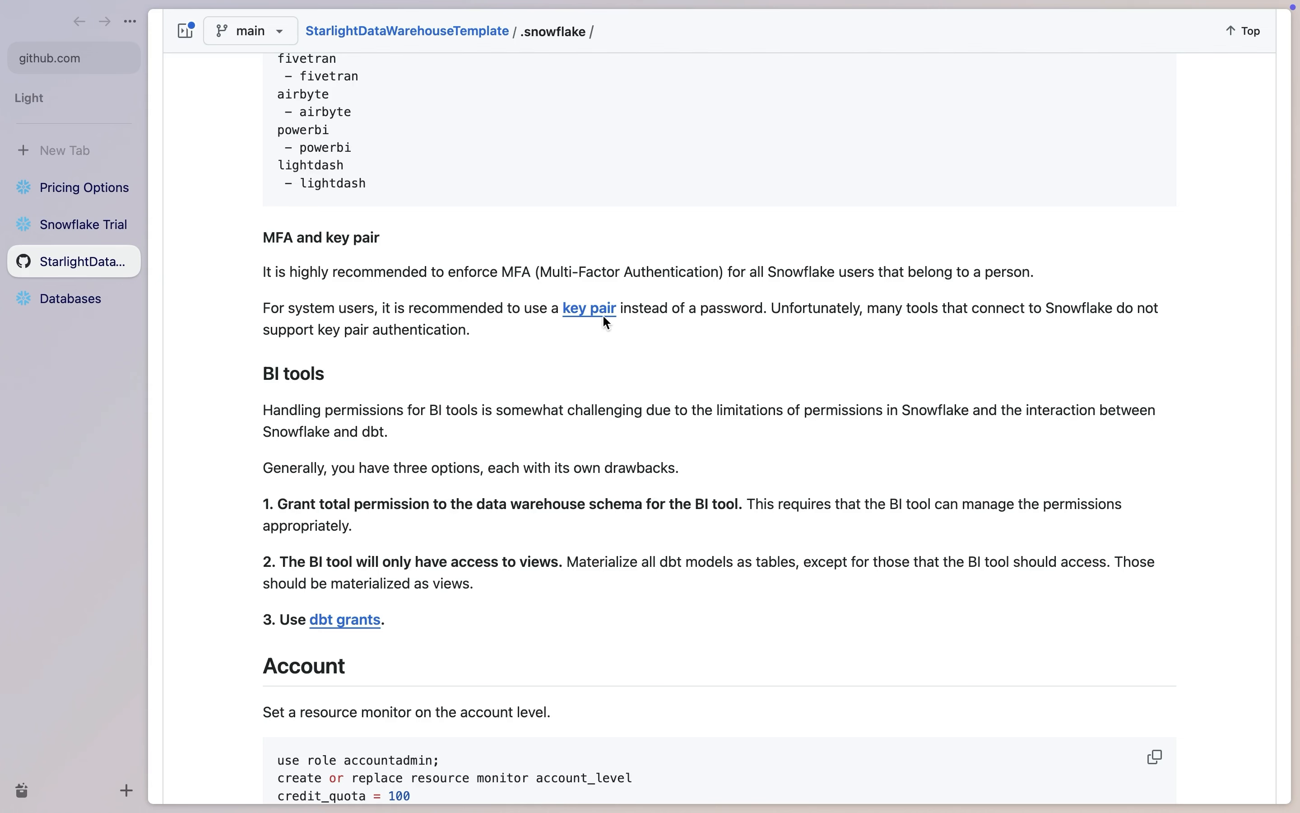
scroll(553, 425, "down", 2)
scroll(553, 425, "down", 2)
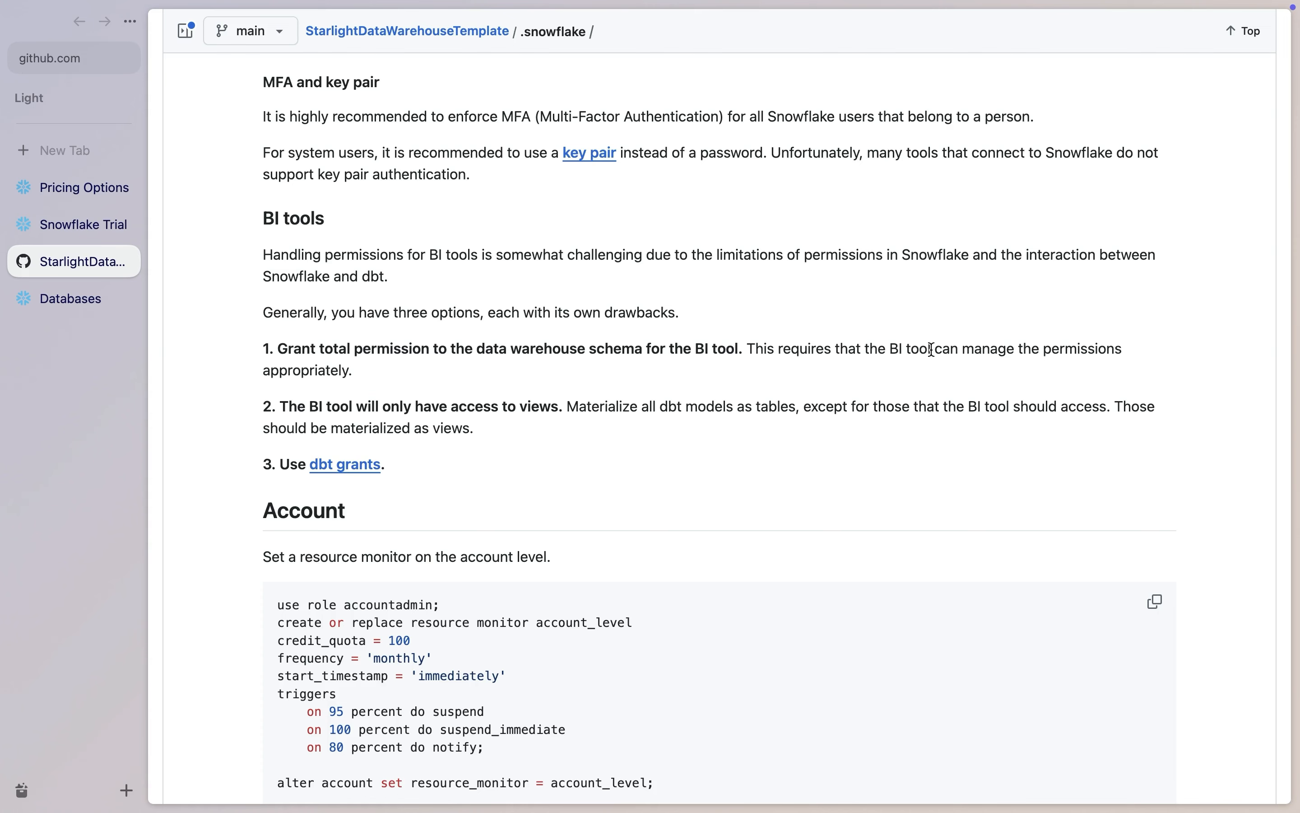
scroll(348, 409, "down", 2)
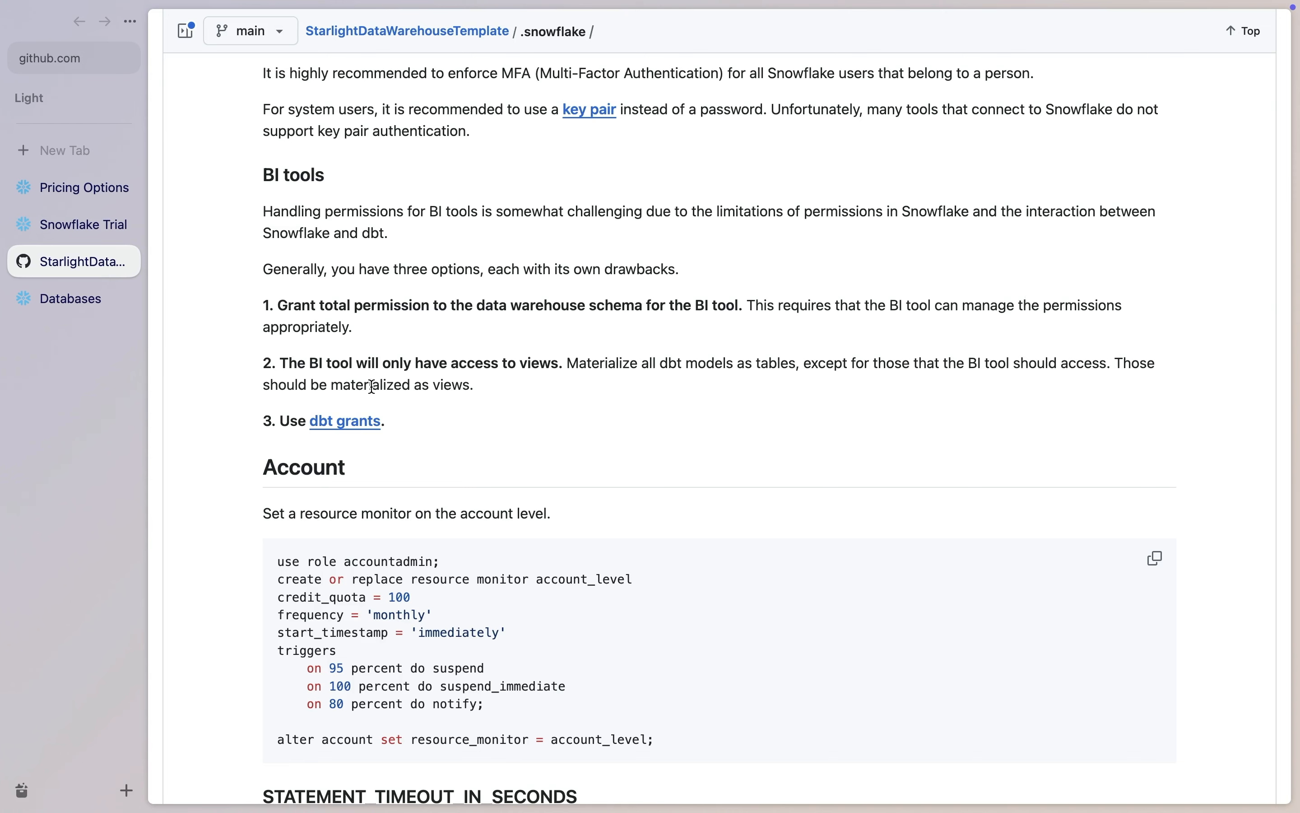
scroll(491, 381, "down", 4)
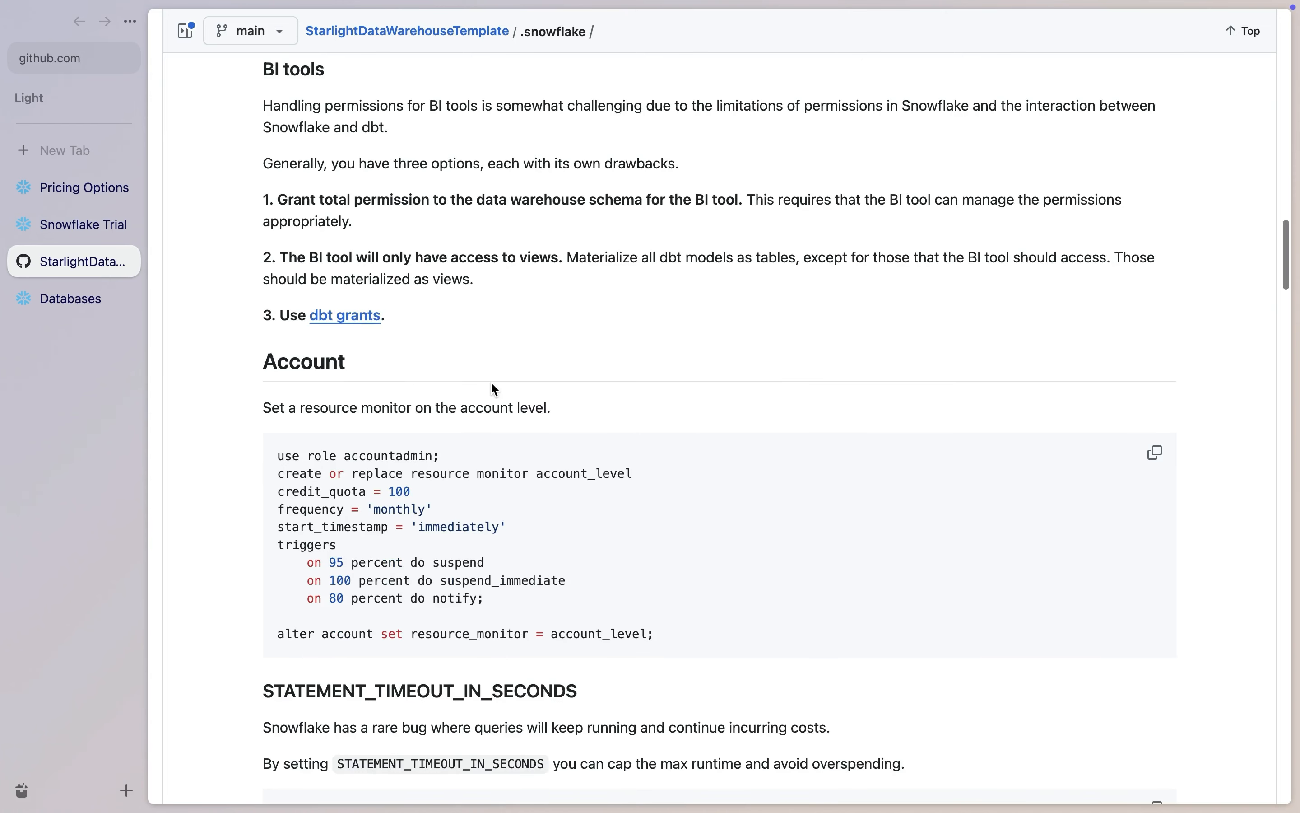
scroll(491, 381, "down", 3)
scroll(494, 389, "down", 2)
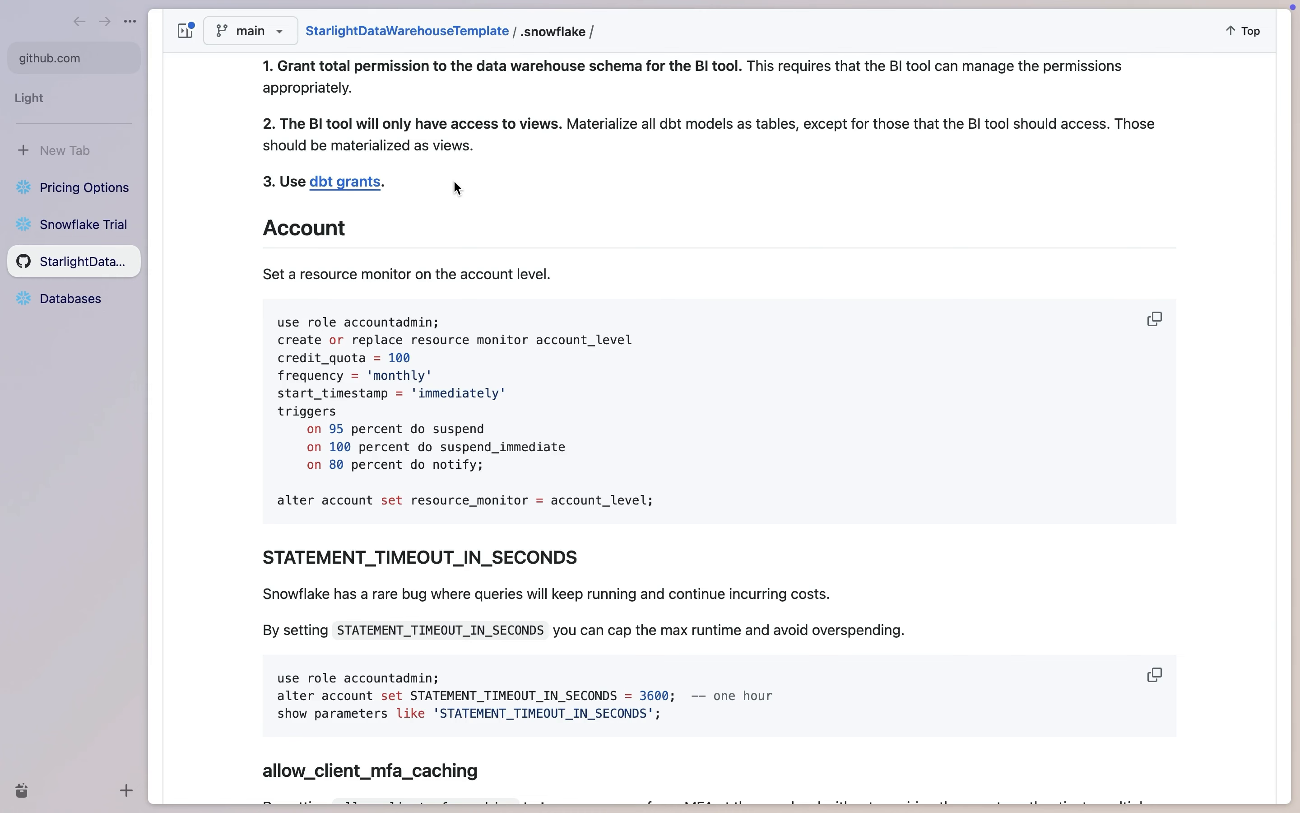
left_click(346, 182)
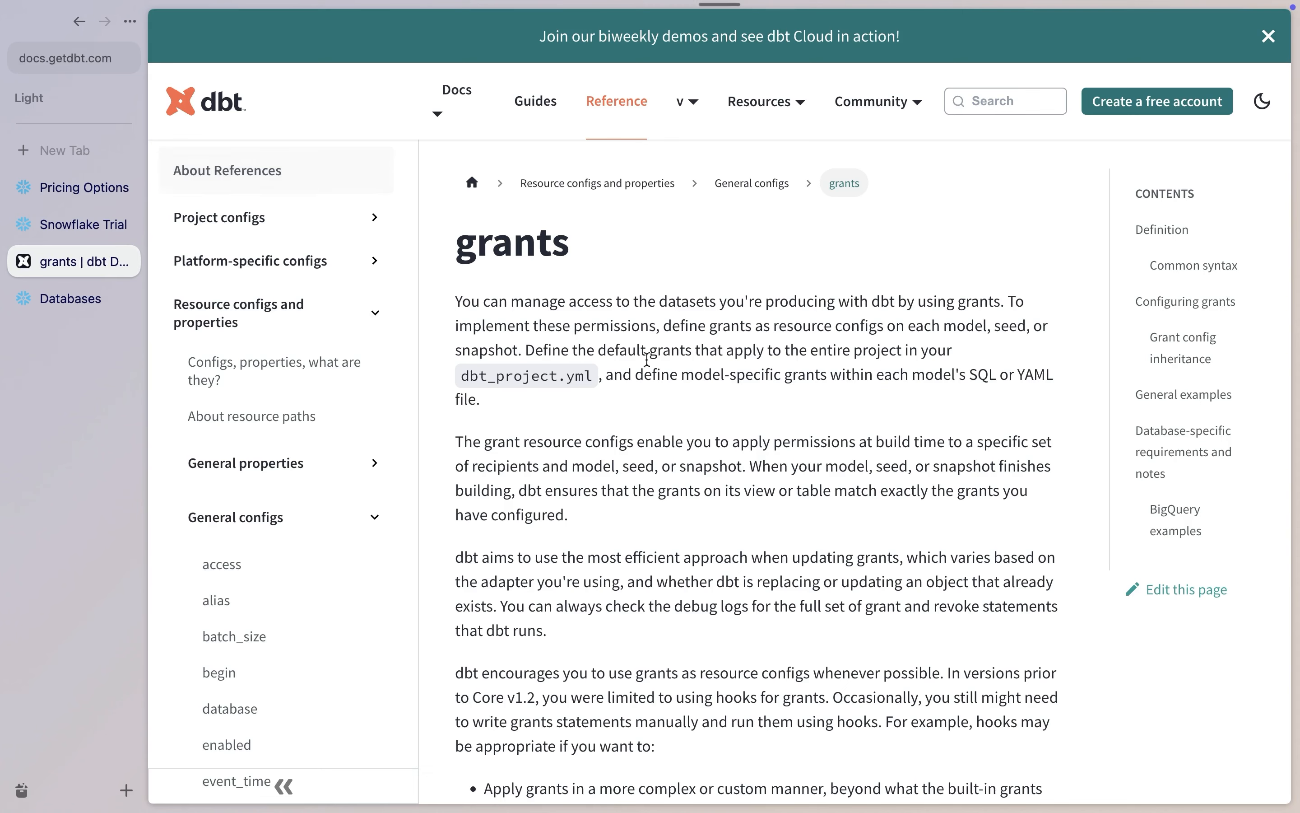
left_click(79, 22)
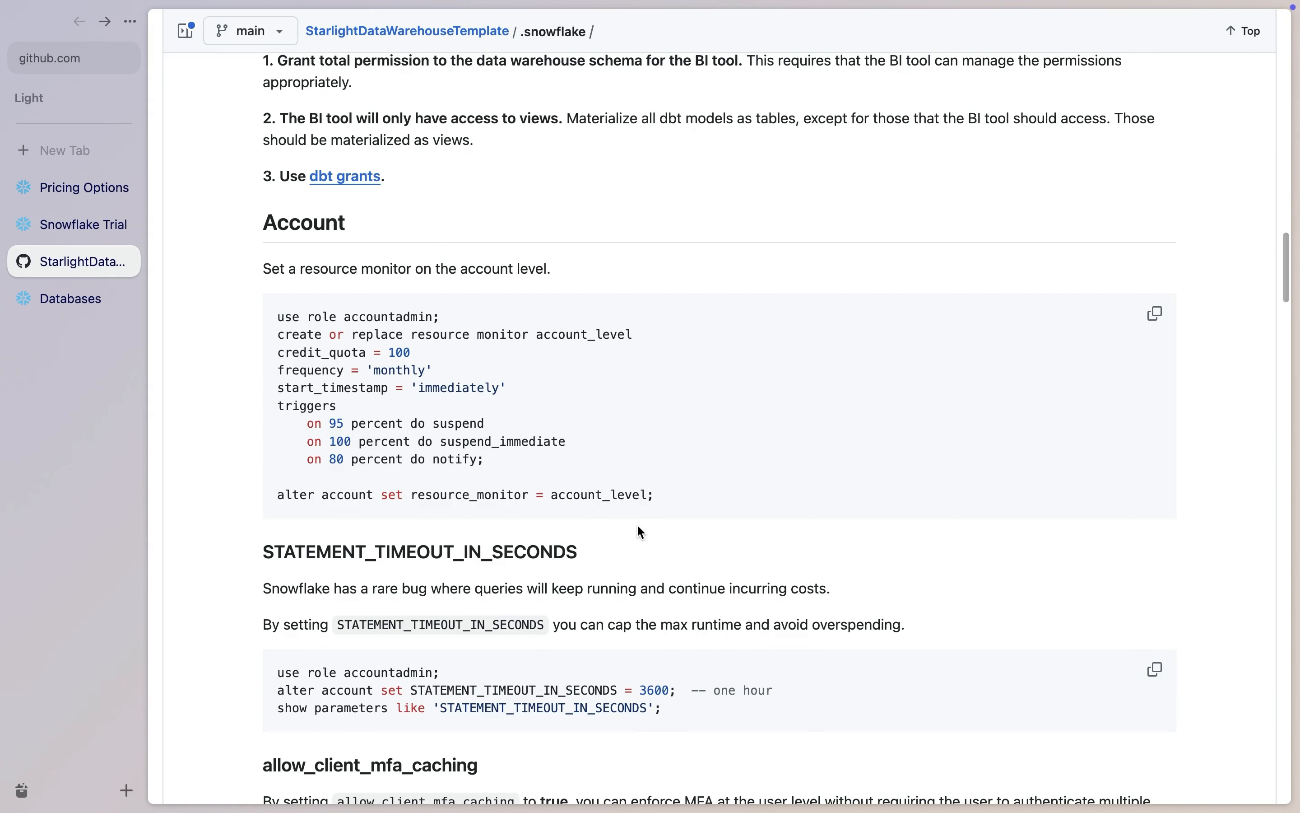
Step: Copy the Account resource-monitor script and return to Snowflake's Databases page
scroll(591, 431, "down", 3)
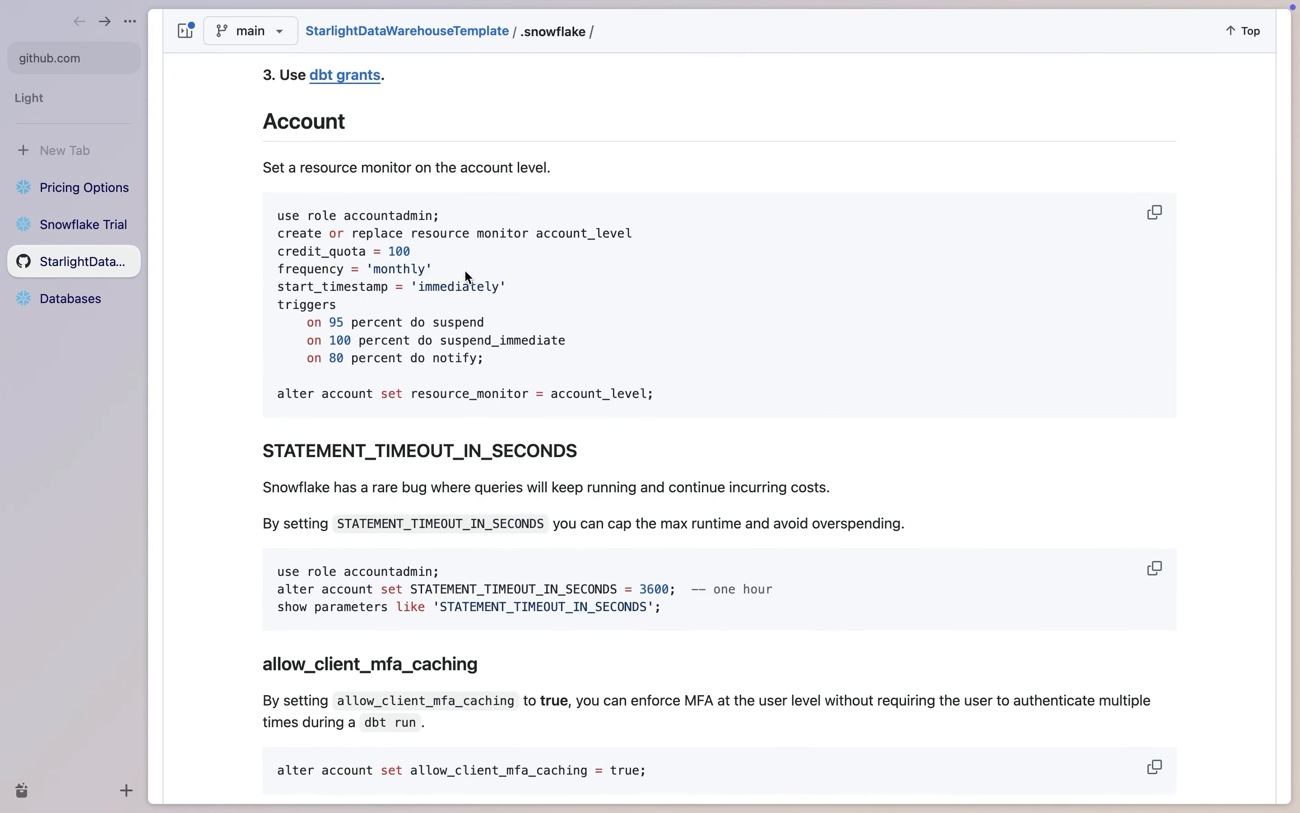
scroll(391, 267, "down", 1)
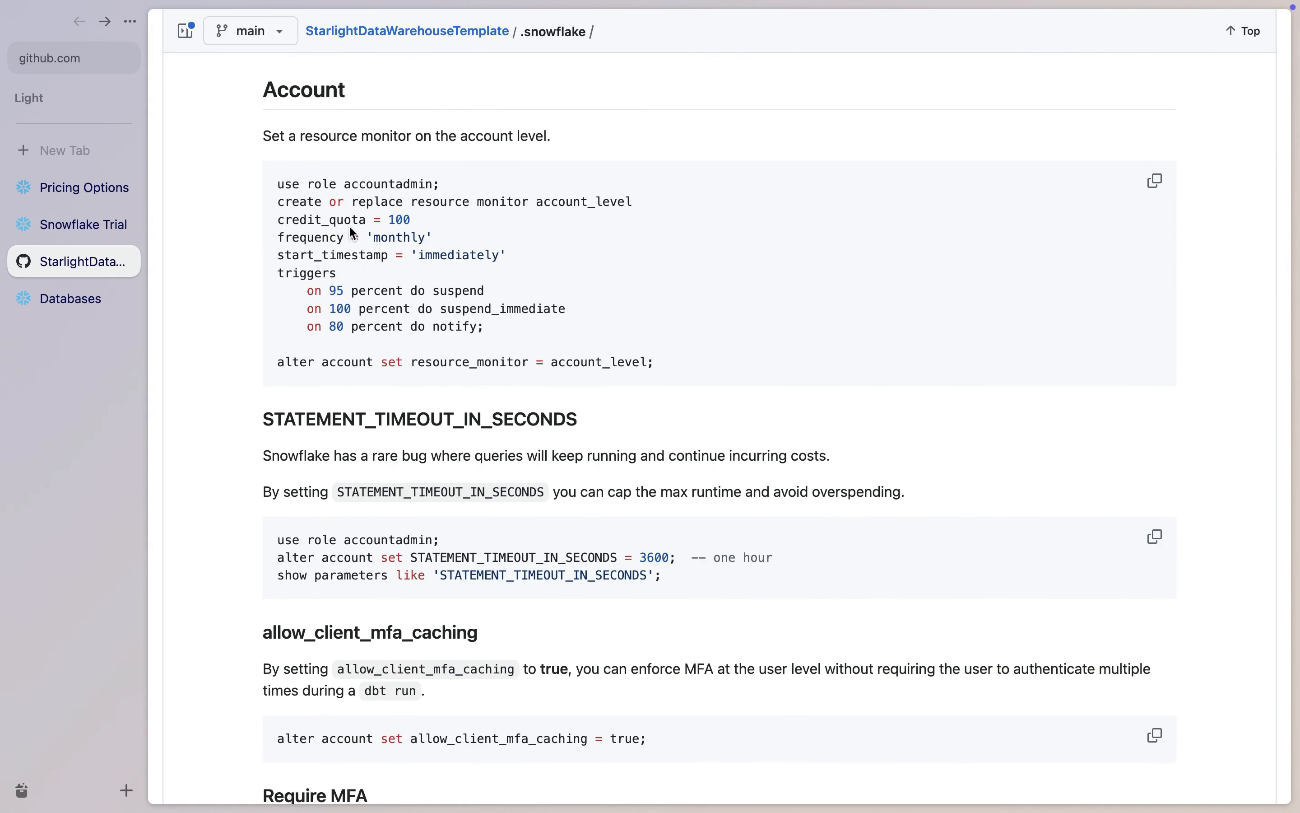
left_click(1150, 188)
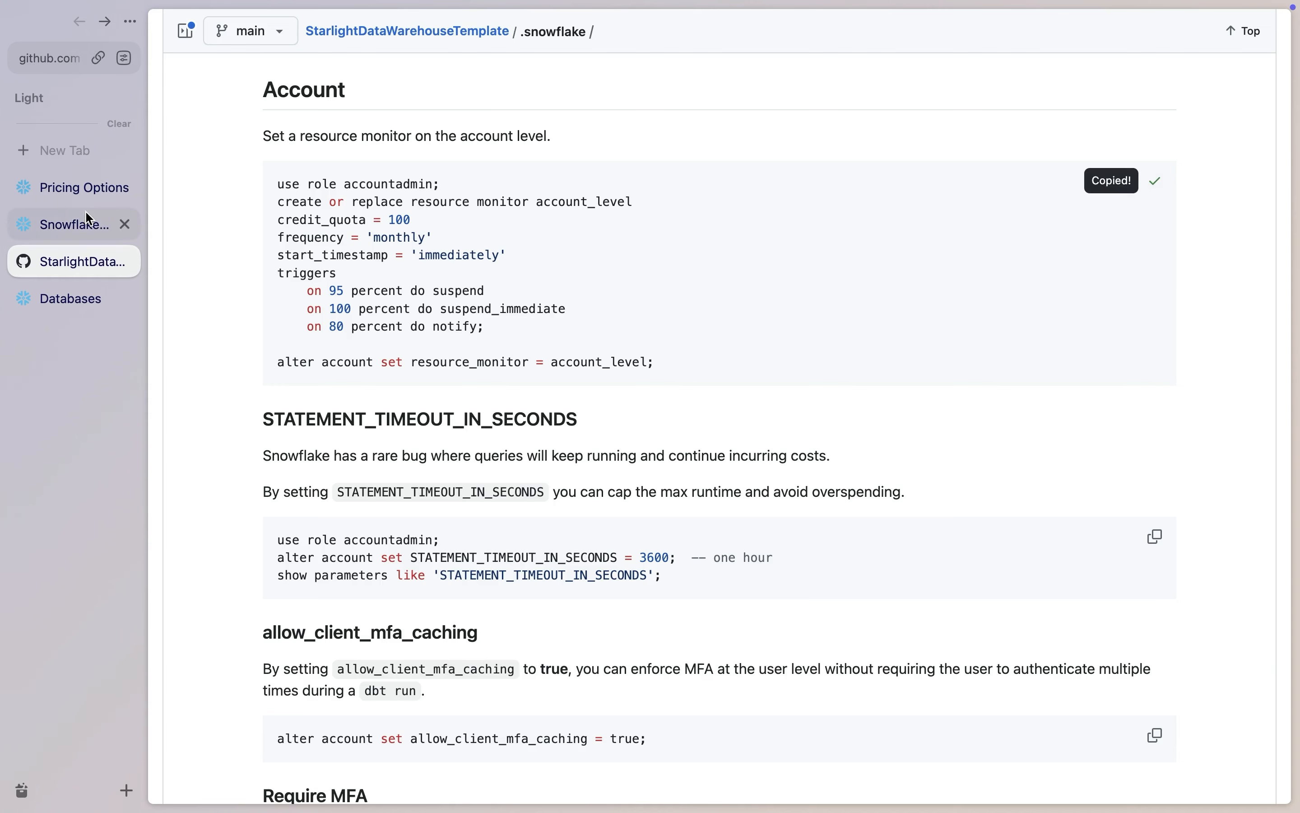
left_click(70, 298)
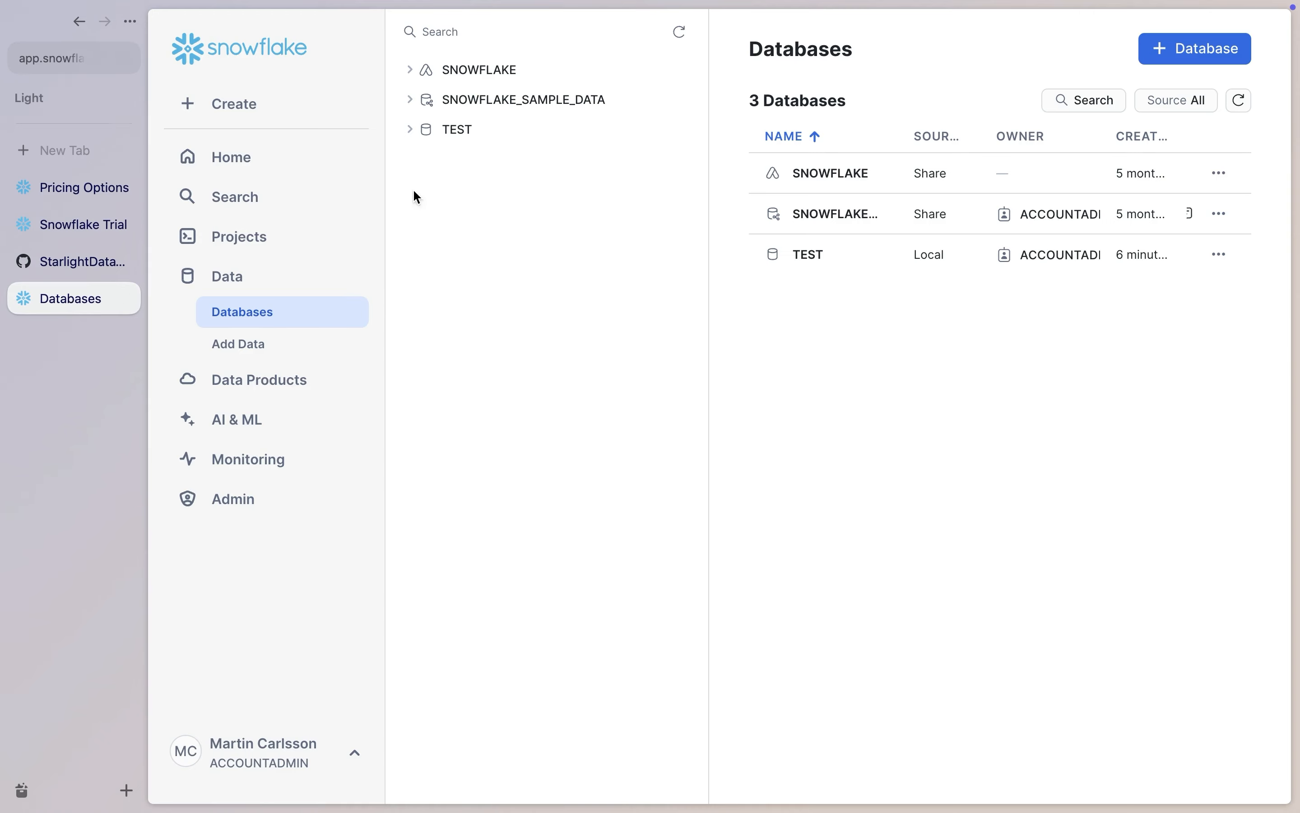
Step: Paste the account resource-monitor script over the 'select 1 as id' query in the SnowflakeSetup worksheet
left_click(237, 168)
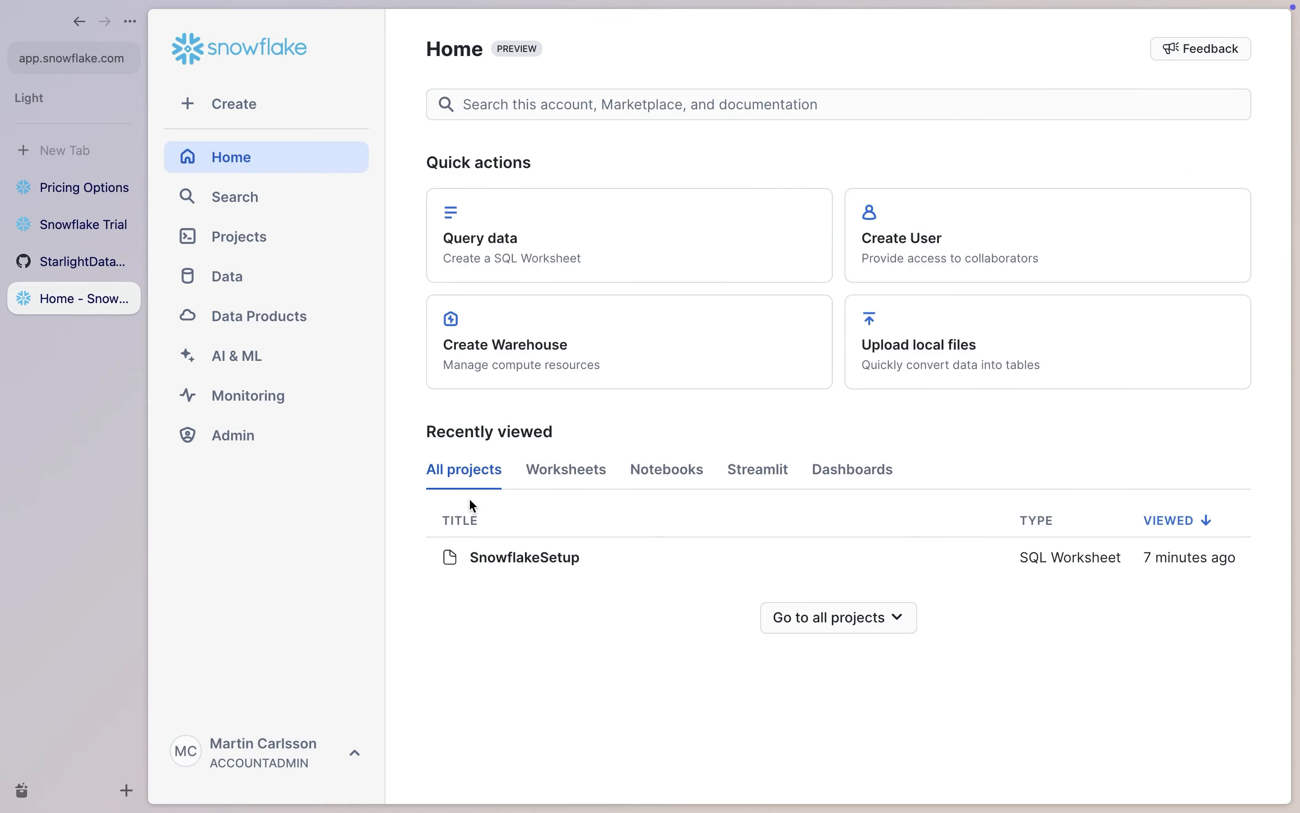
left_click(511, 555)
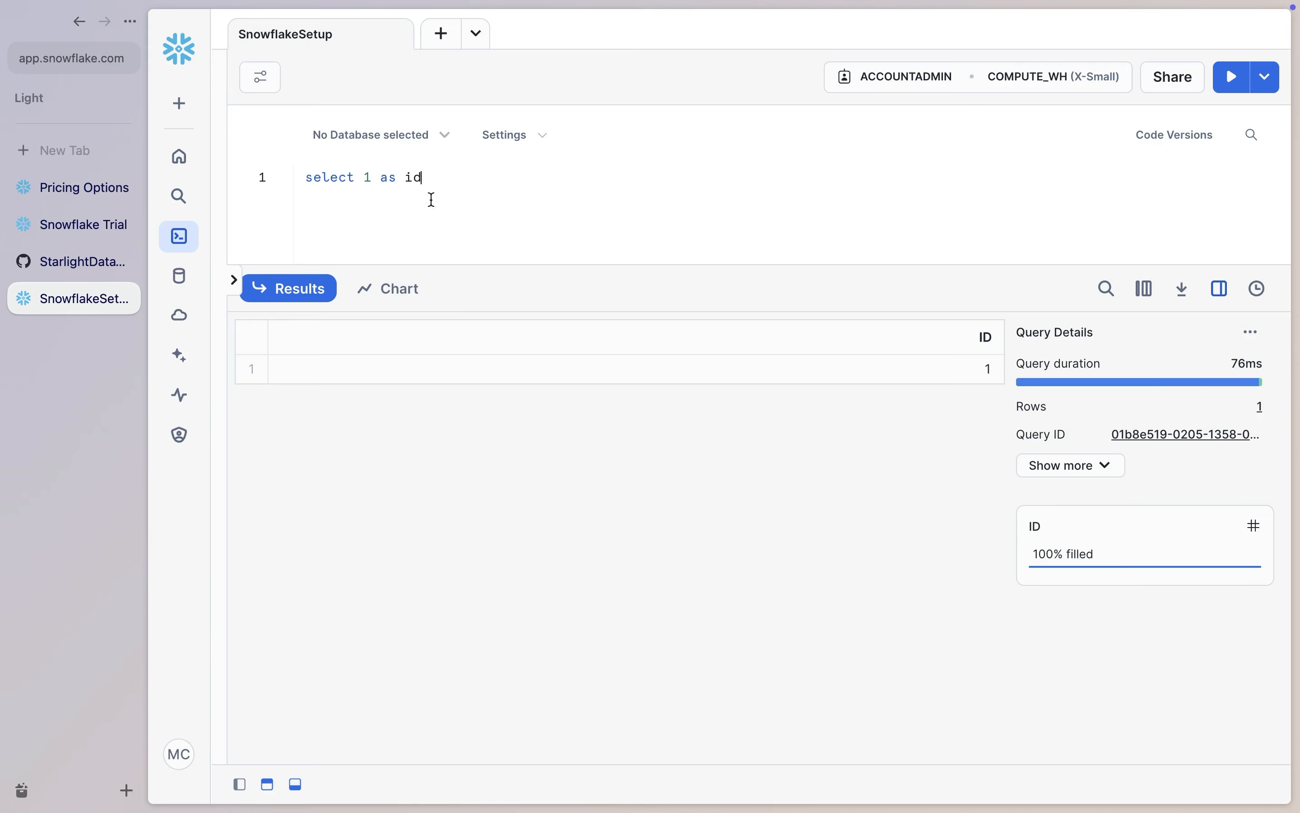
left_click_drag(431, 198, 241, 171)
key("ctrl+v")
left_click_drag(754, 285, 754, 500)
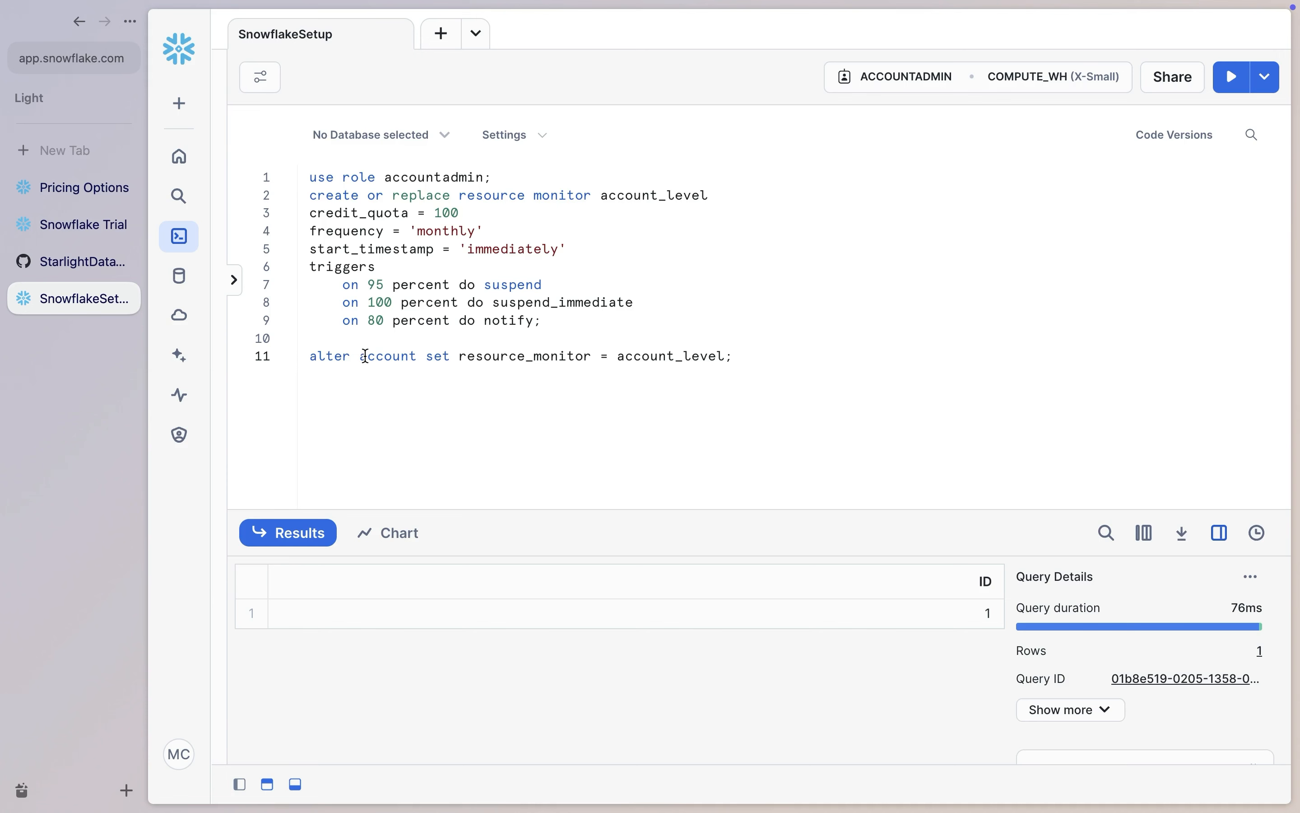
Step: Review the script's resource_monitor, account_level and credit_quota names
double_click(528, 358)
double_click(672, 356)
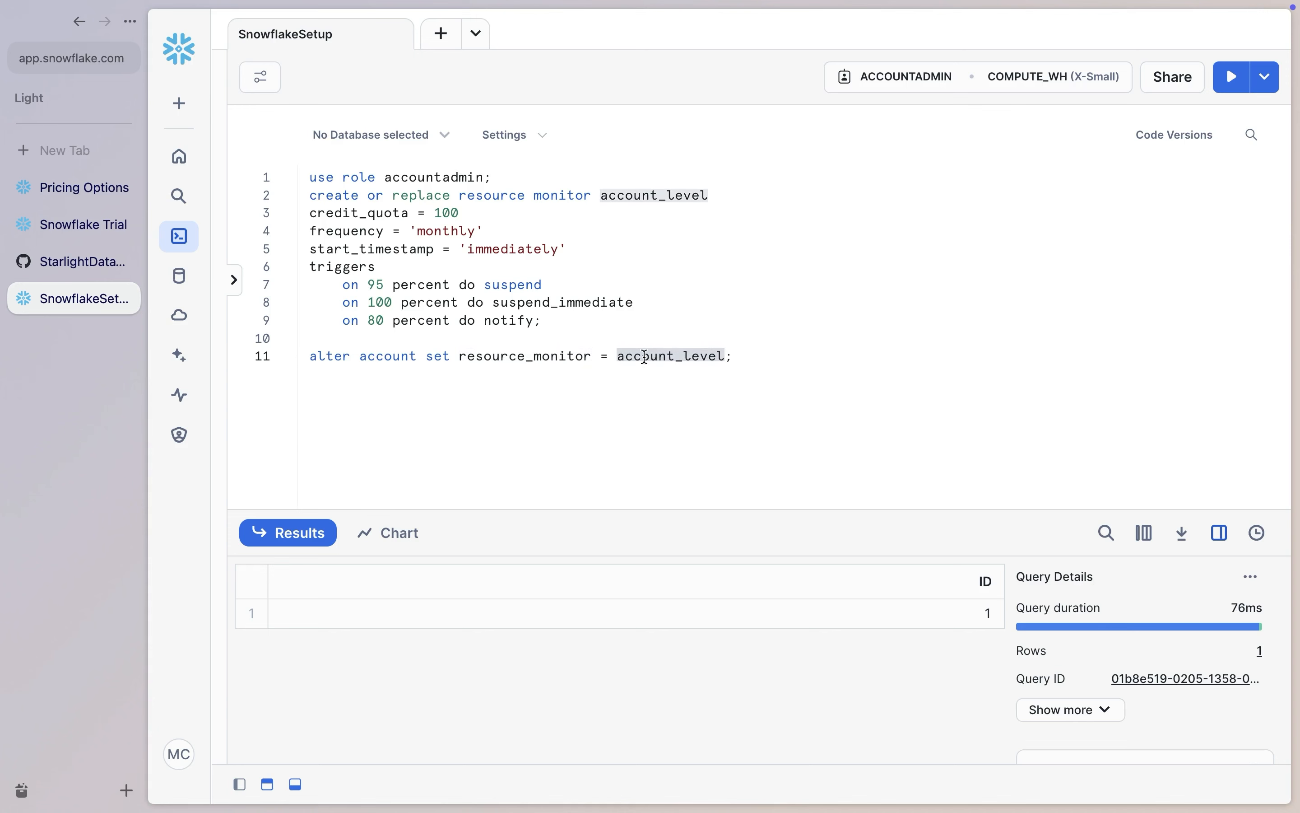
double_click(516, 356)
left_click(381, 356)
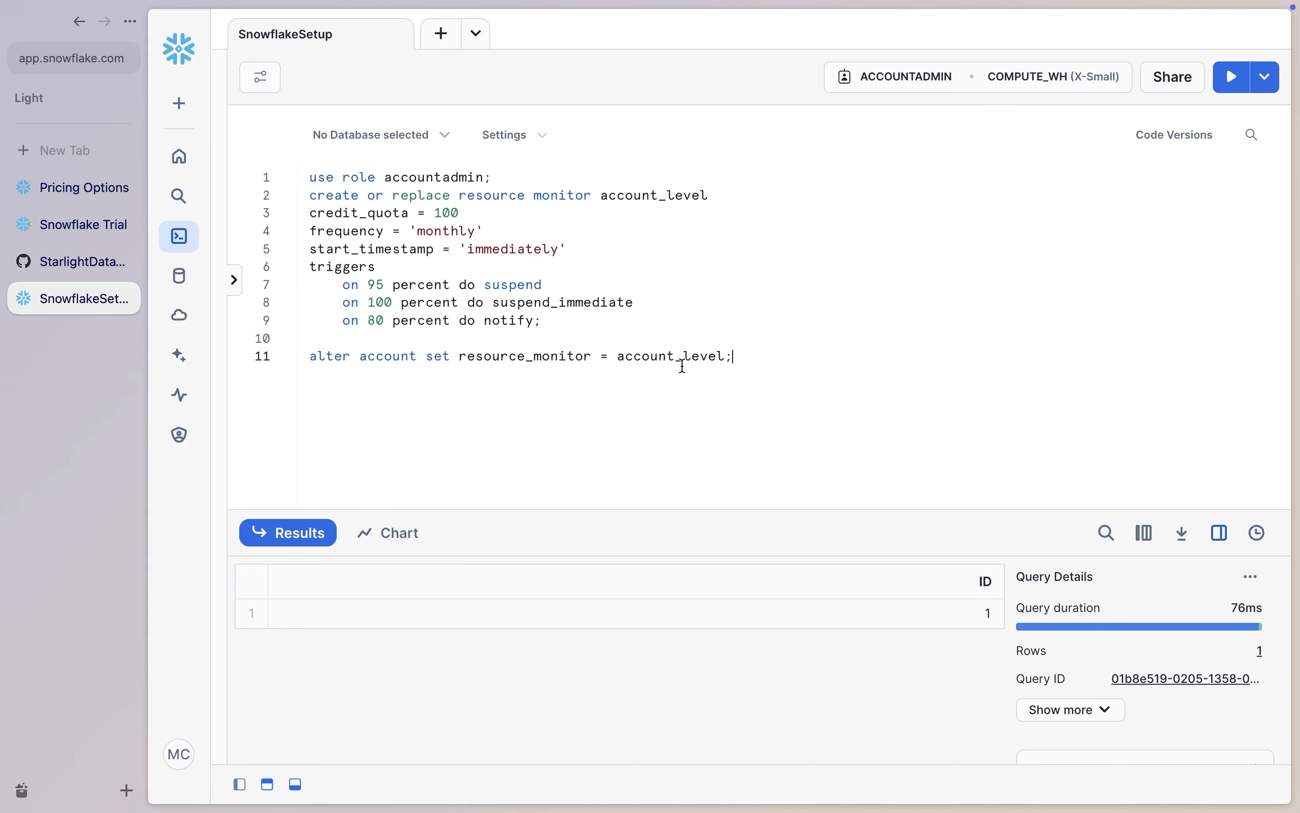
double_click(348, 214)
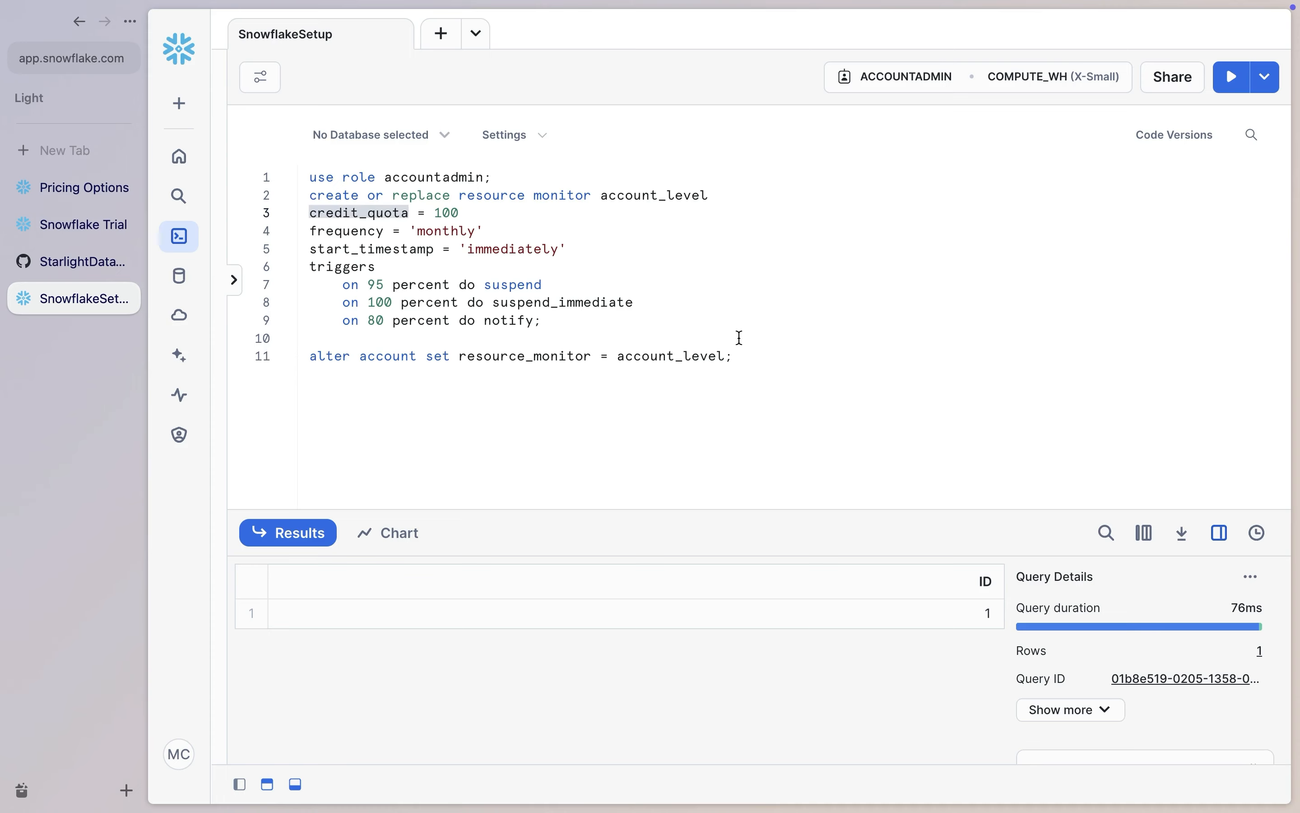
left_click(729, 357)
Step: Replace the worksheet script with the copied STATEMENT_TIMEOUT_IN_SECONDS = 3600 statements
key("super+a")
key("BackSpace")
left_click(68, 265)
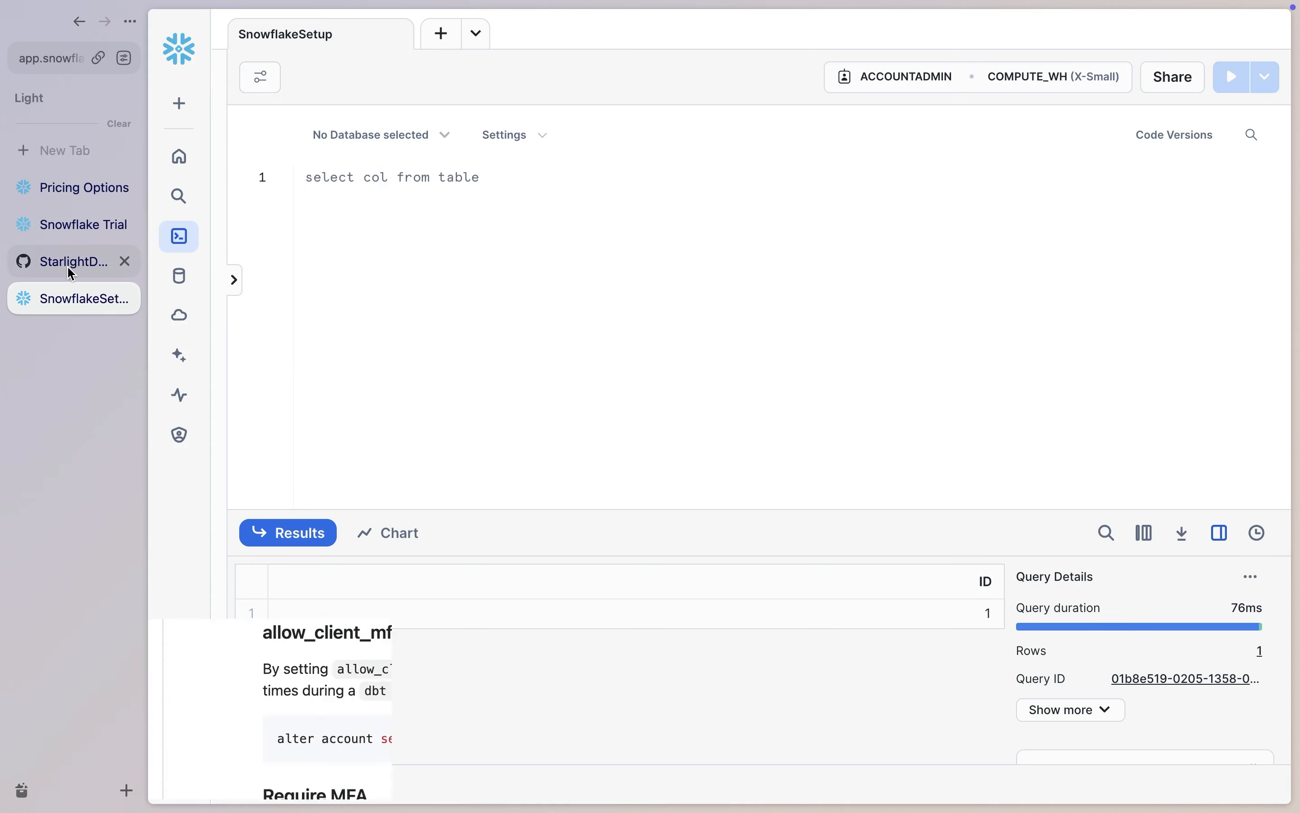
scroll(1206, 333, "down", 4)
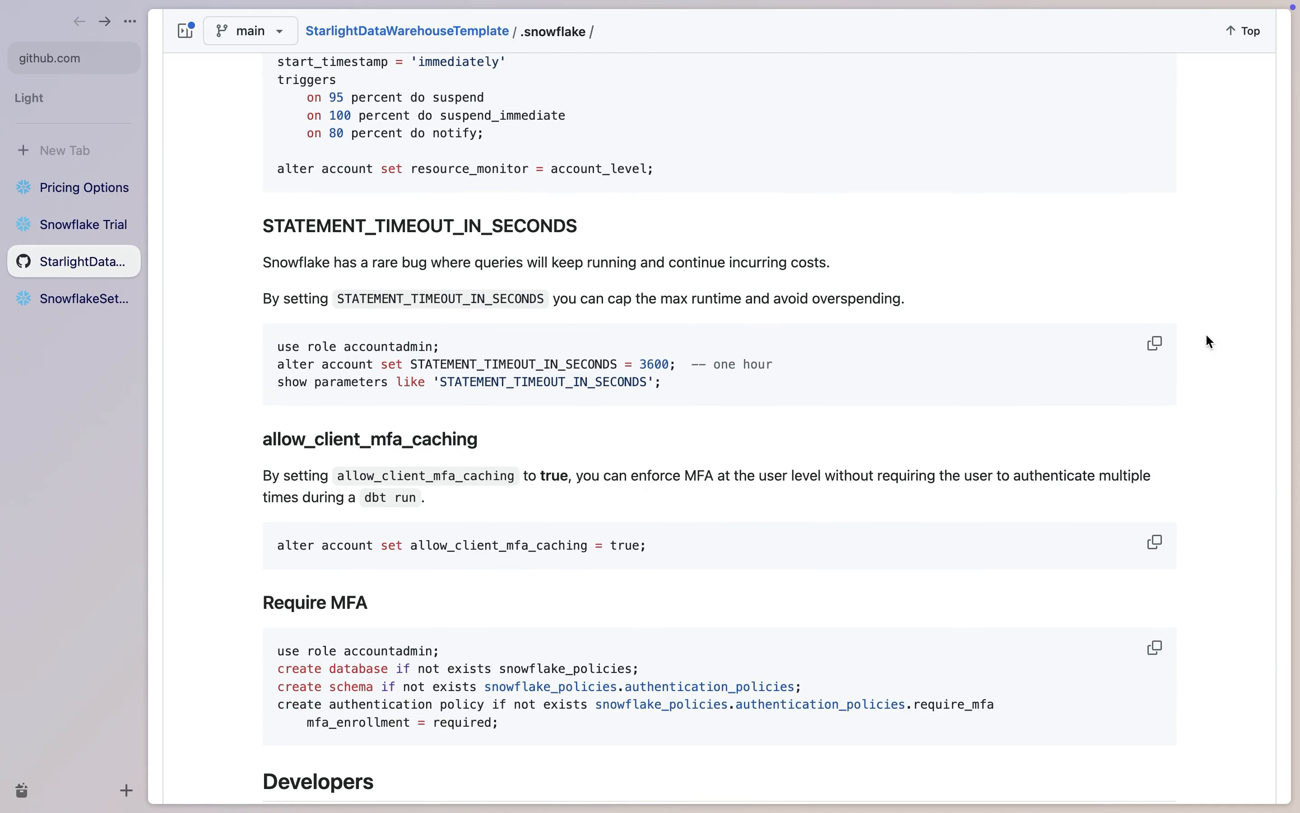
left_click(1156, 344)
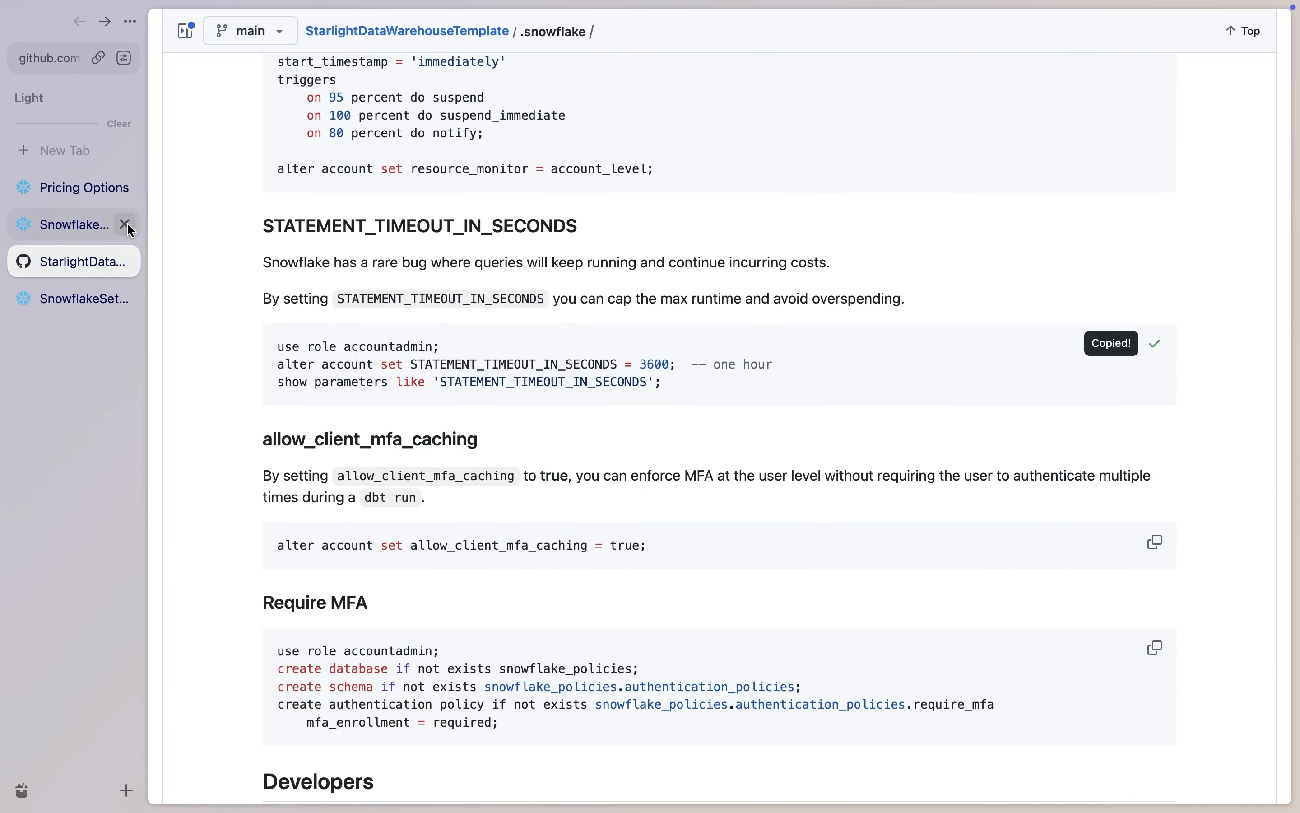
left_click(73, 285)
key("super+v")
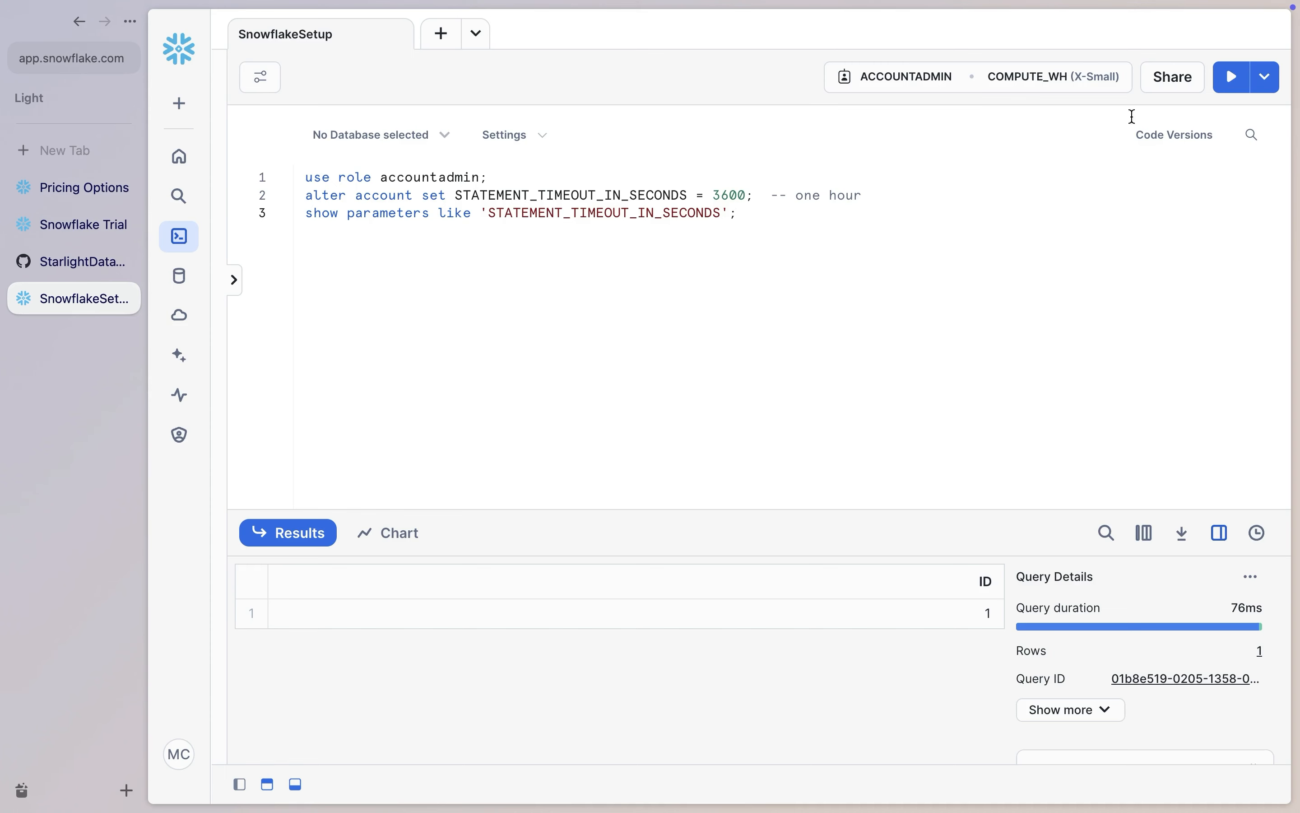
Step: Run the timeout statements and confirm the value 3600 against the 172800 default
left_click(1233, 77)
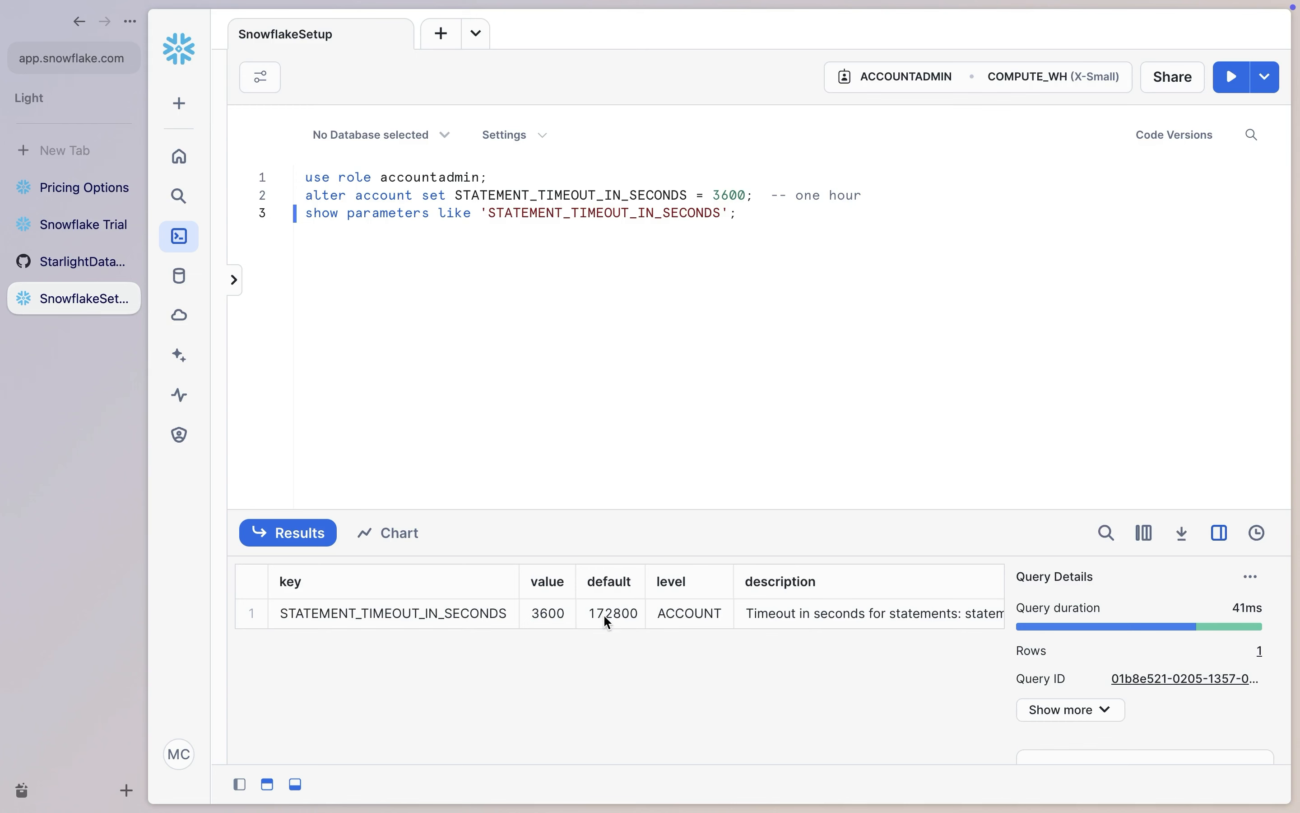
left_click(606, 623)
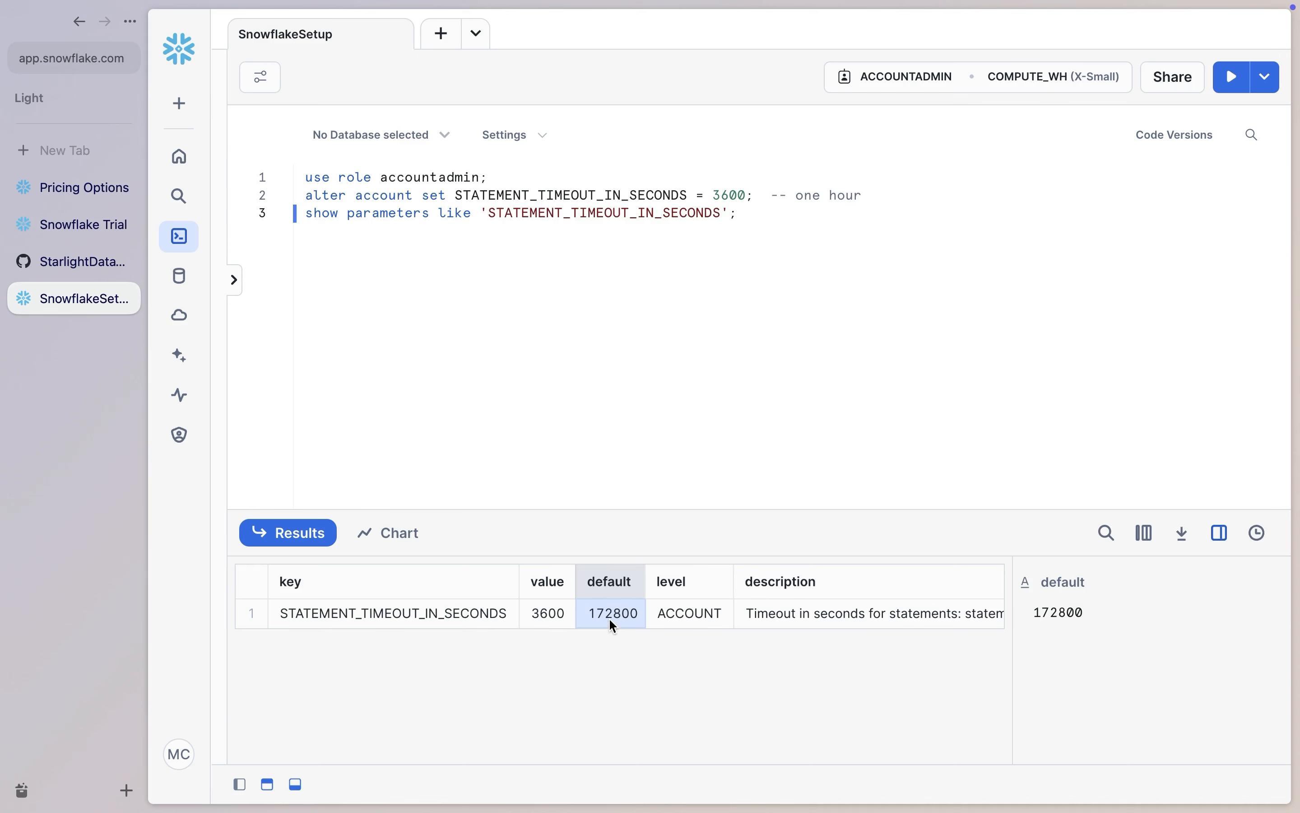
left_click(547, 618)
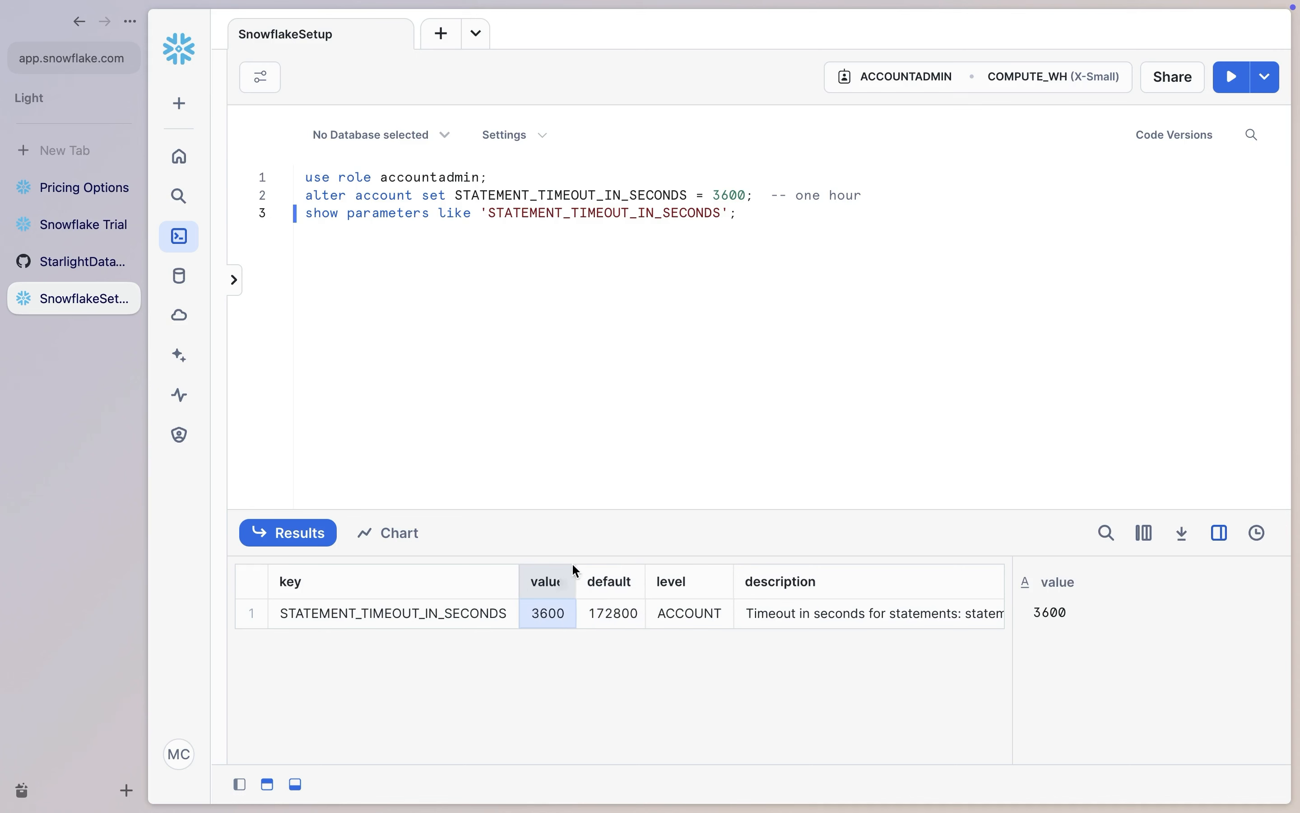
left_click(698, 195)
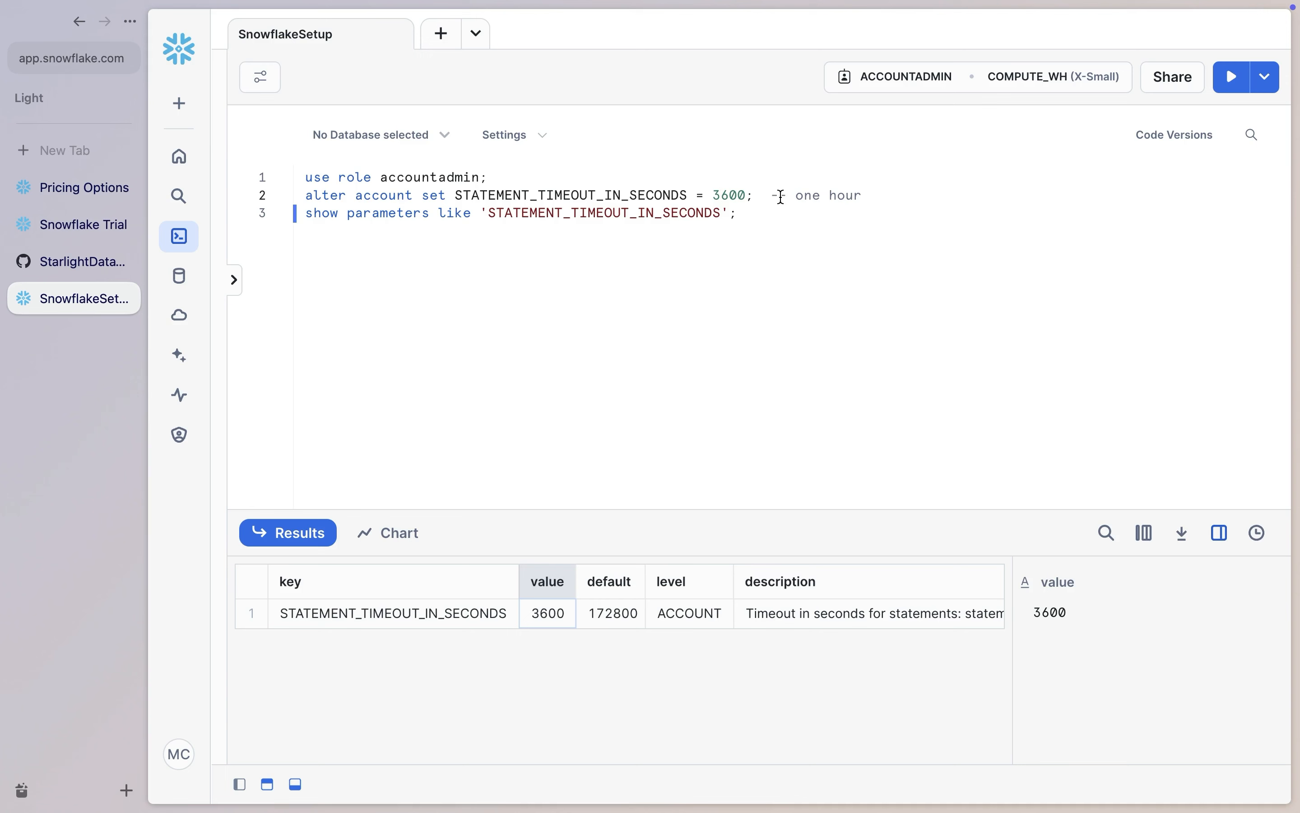
double_click(708, 195)
key("super+a")
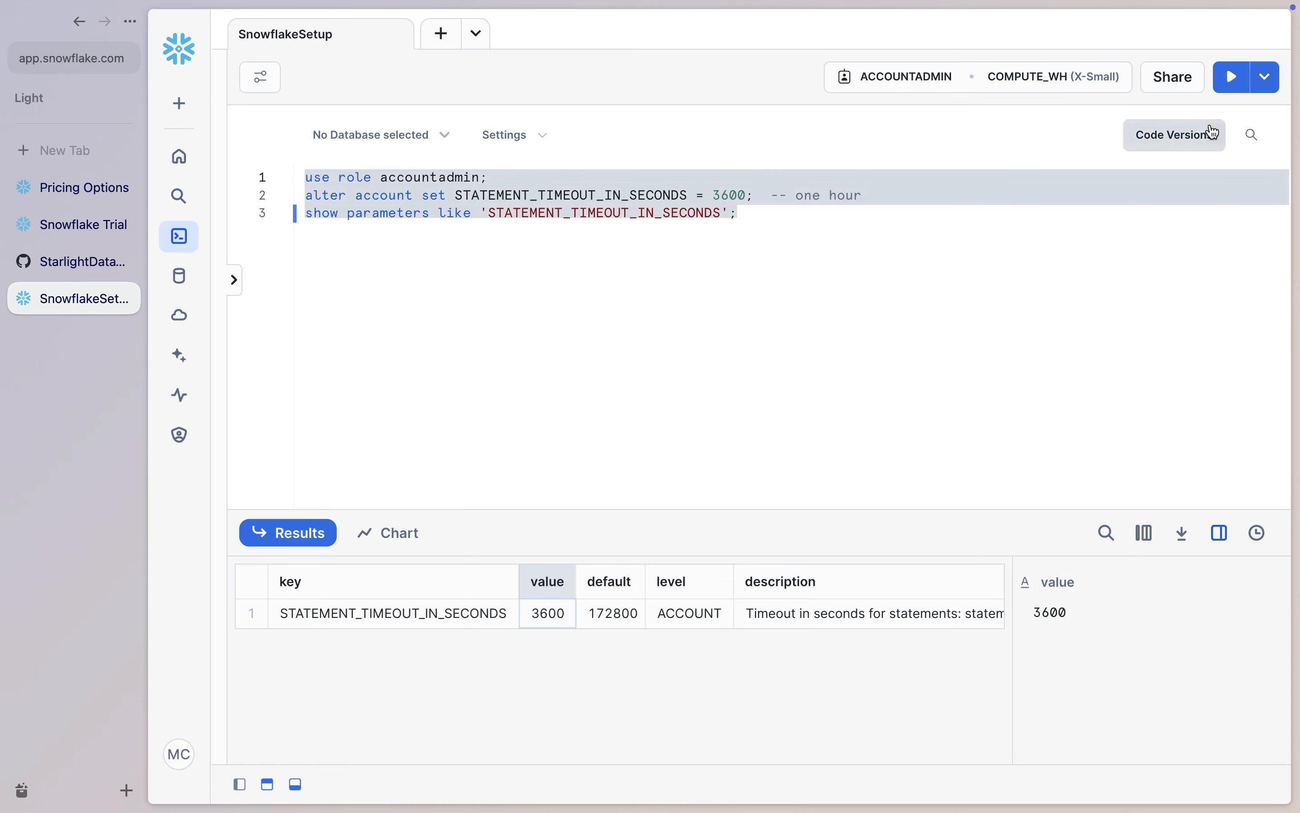
left_click(1234, 77)
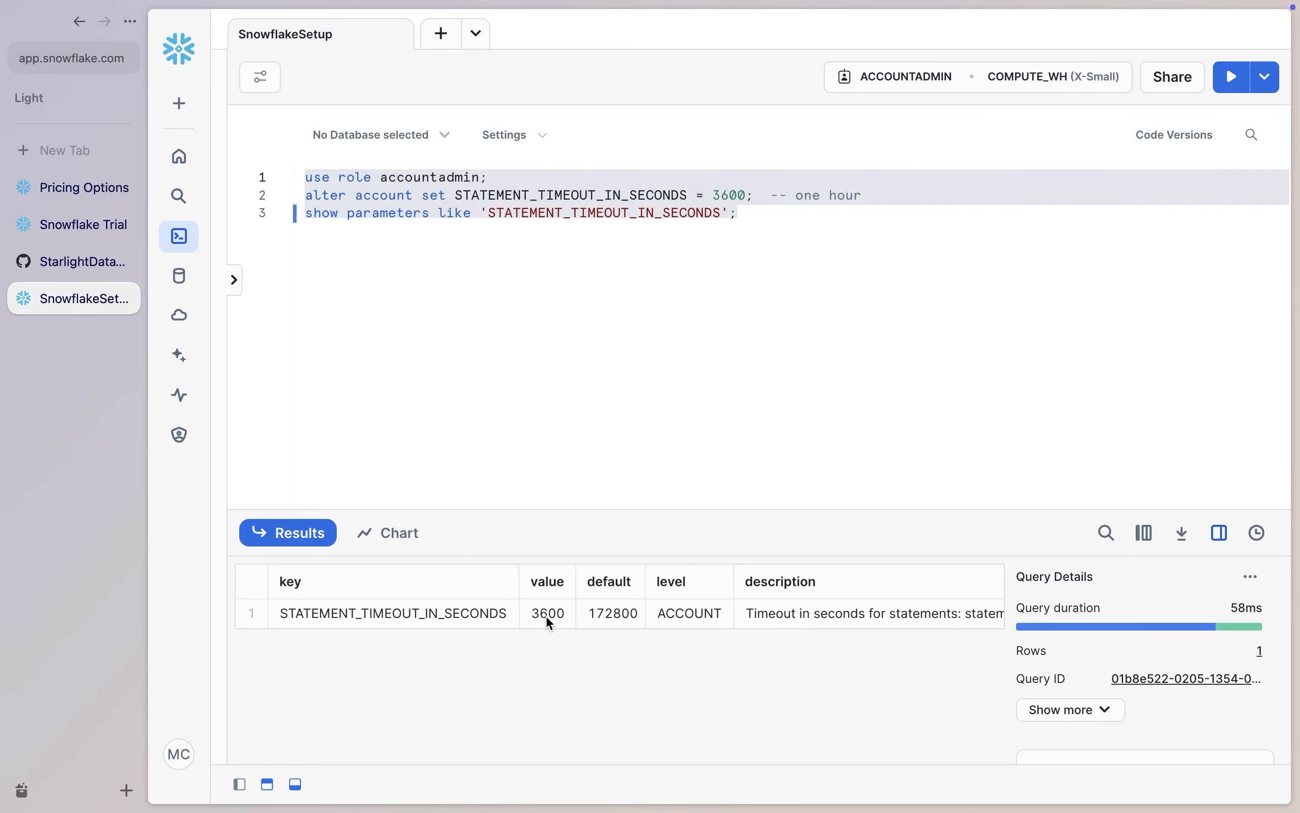
left_click(546, 616)
left_click(608, 612)
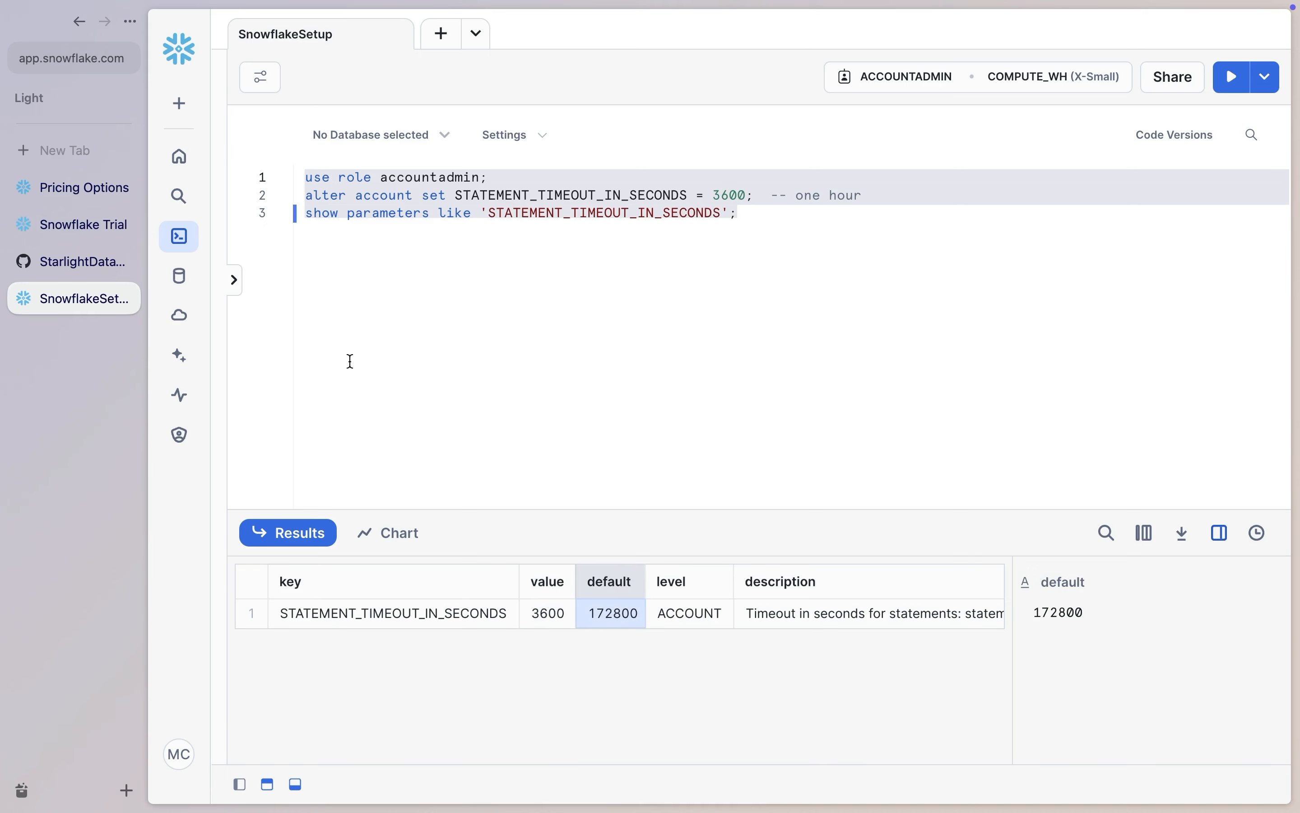
left_click(57, 258)
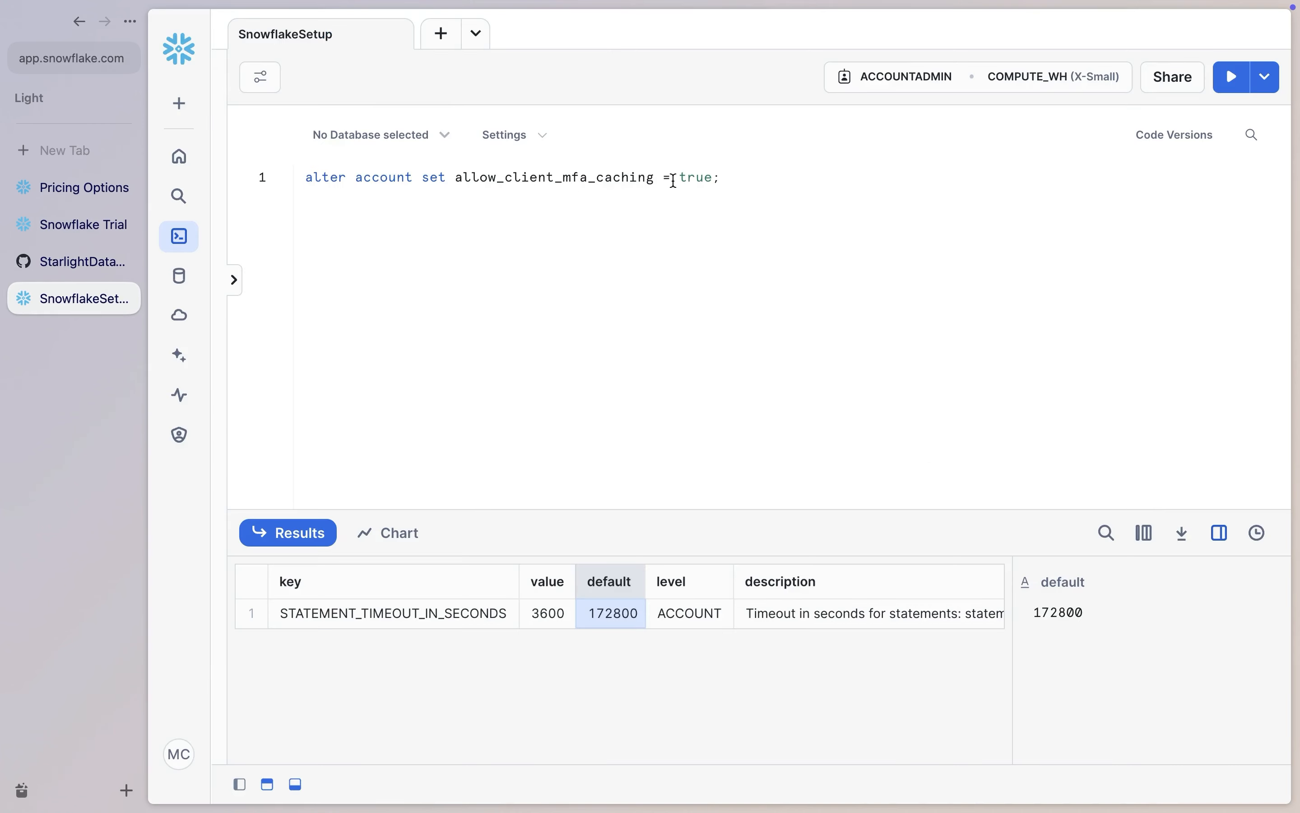
Step: Run the allow_client_mfa_caching statement, then paste the Require MFA script over it
left_click(763, 190)
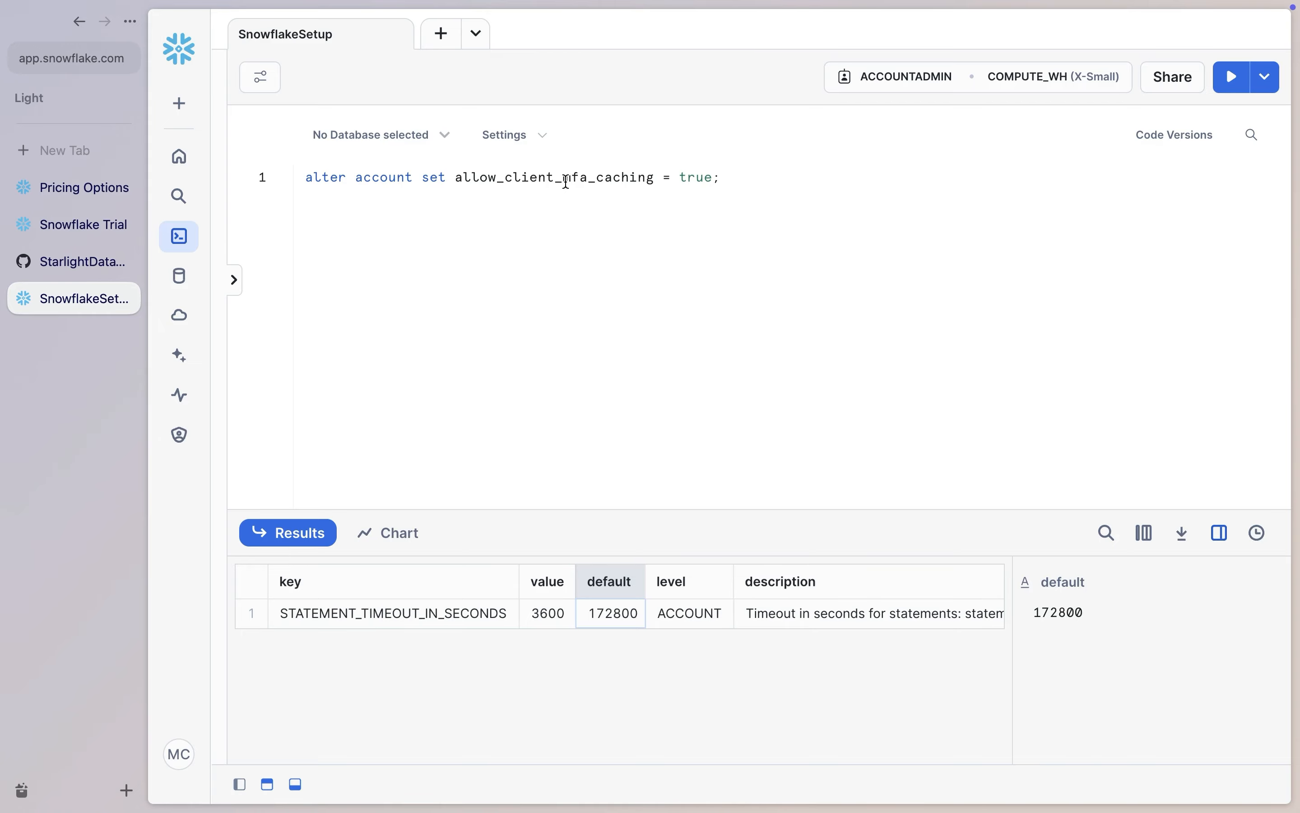
key("ctrl+Tab")
left_click(1156, 333)
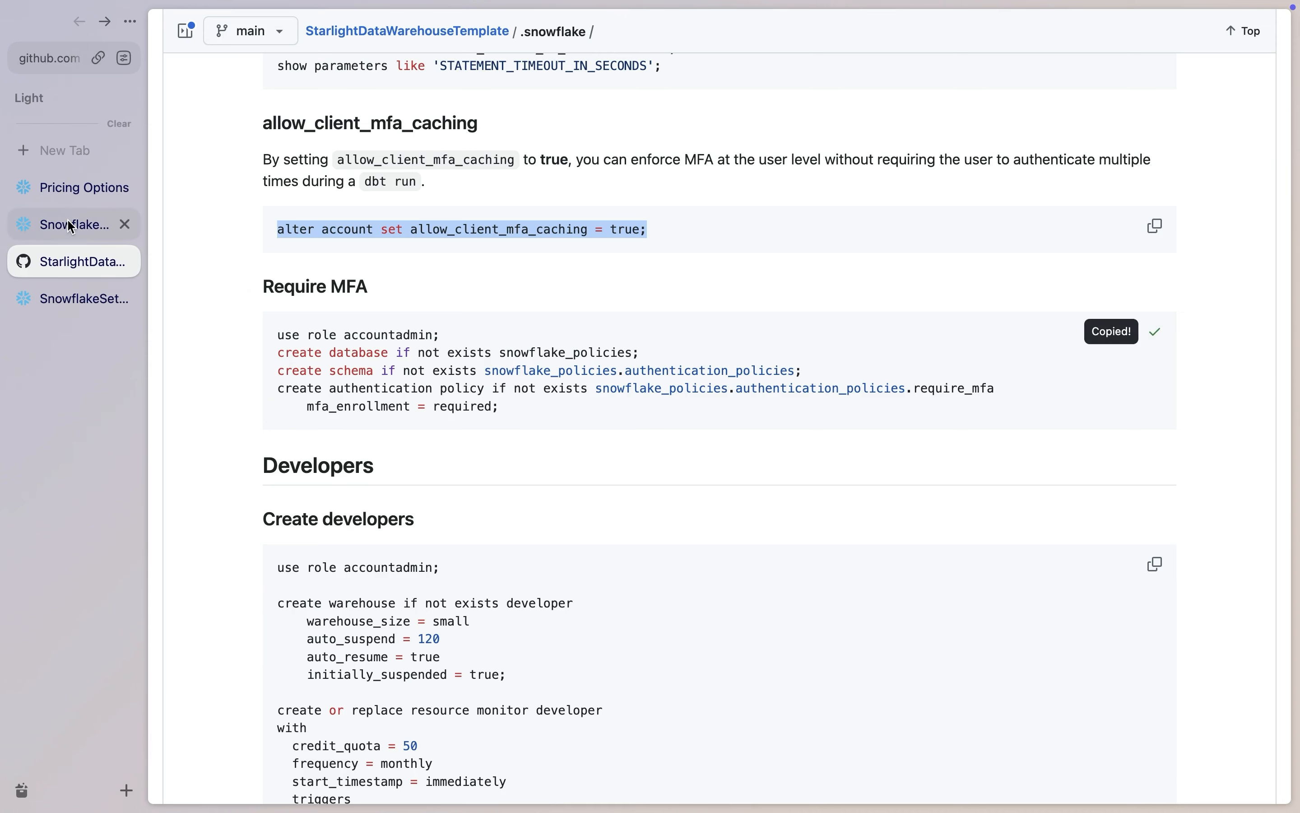
left_click(58, 302)
left_click(619, 289)
left_click_drag(828, 271, 161, 57)
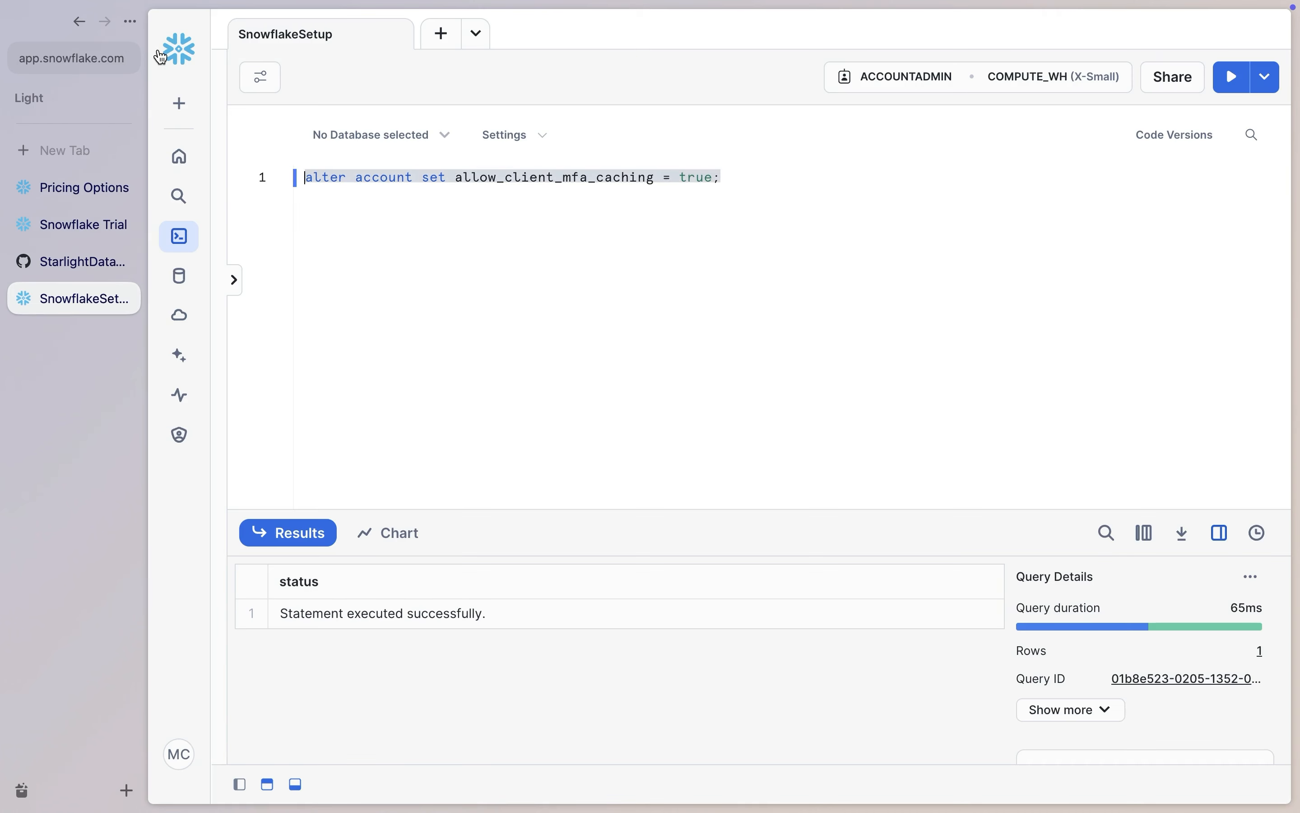
key("super+v")
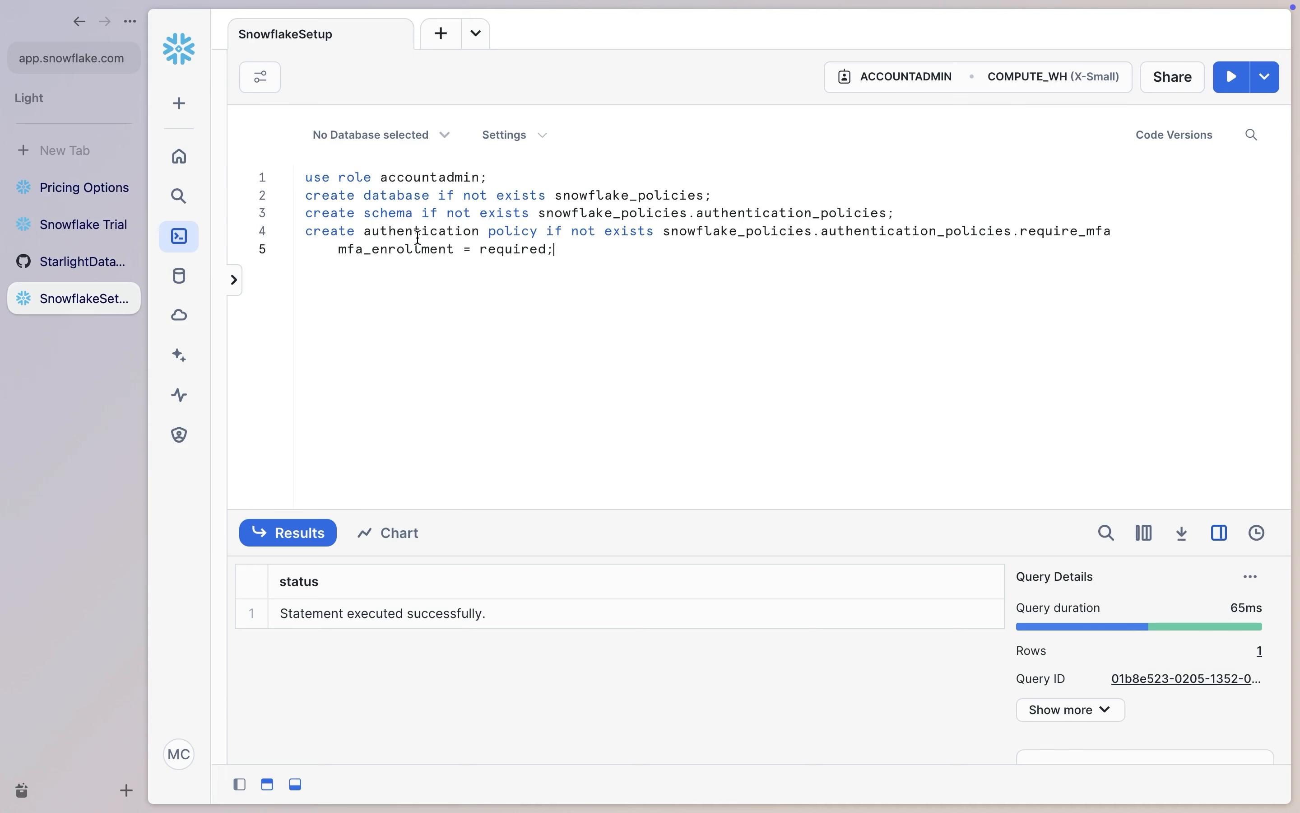
Step: Review the REQUIRE_MFA policy's required mfa_enrollment setting and authentication_policies schema
double_click(1053, 231)
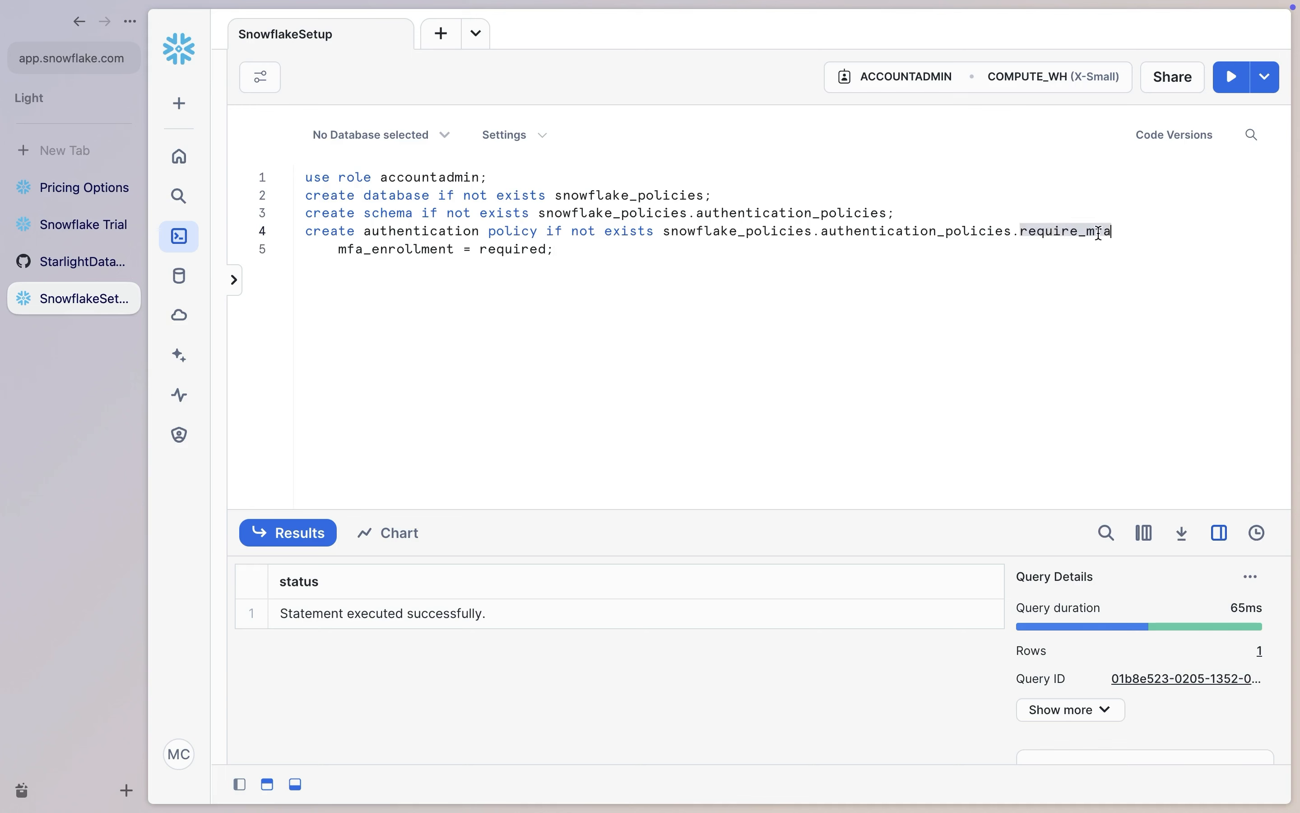
double_click(412, 250)
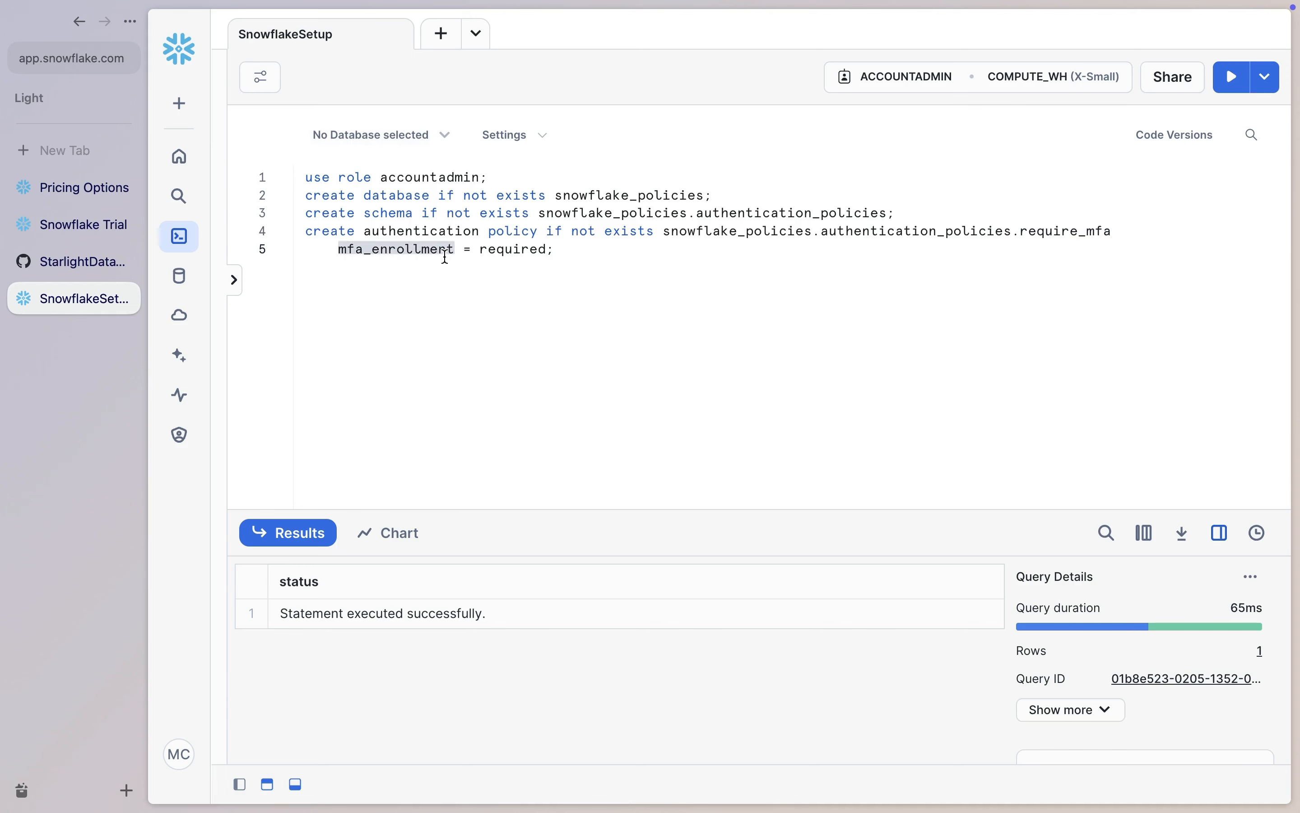
left_click(530, 250)
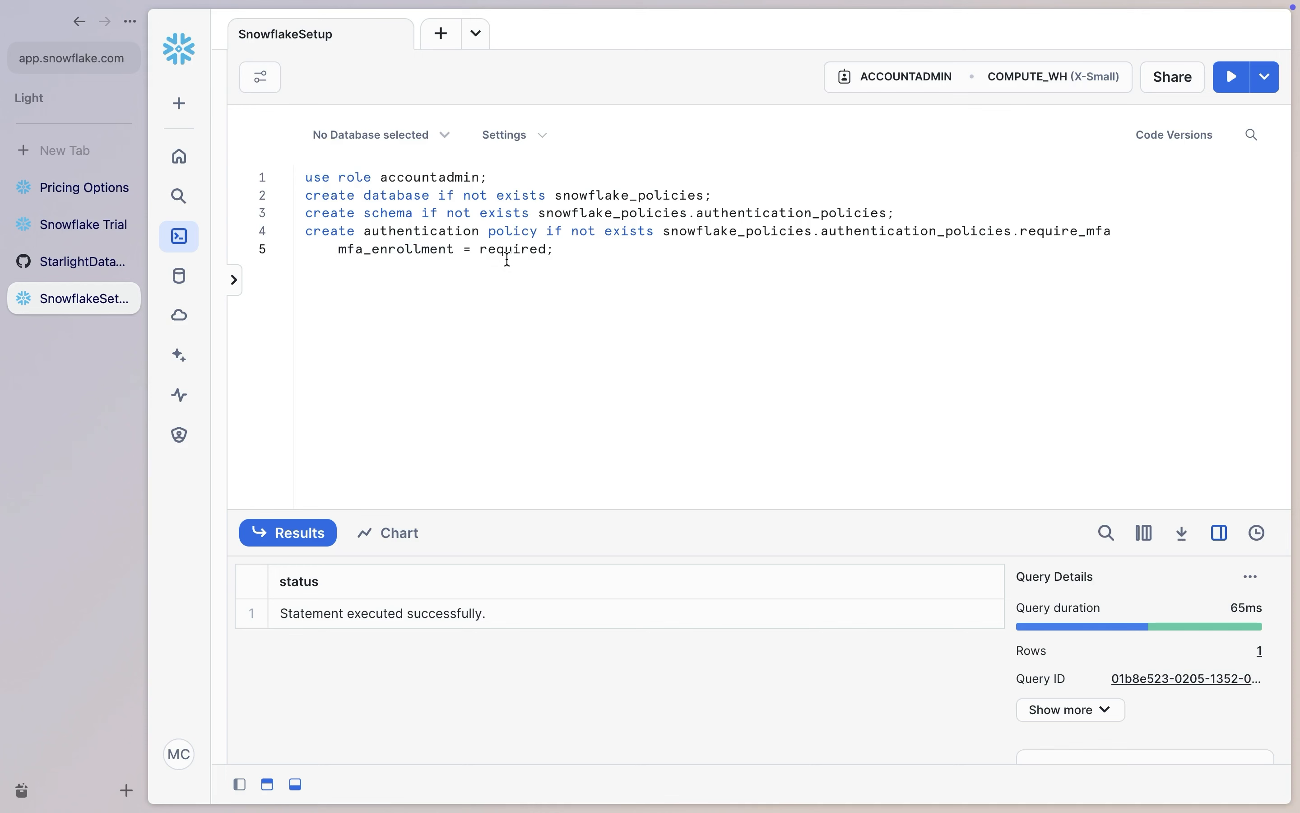
left_click_drag(364, 231, 537, 231)
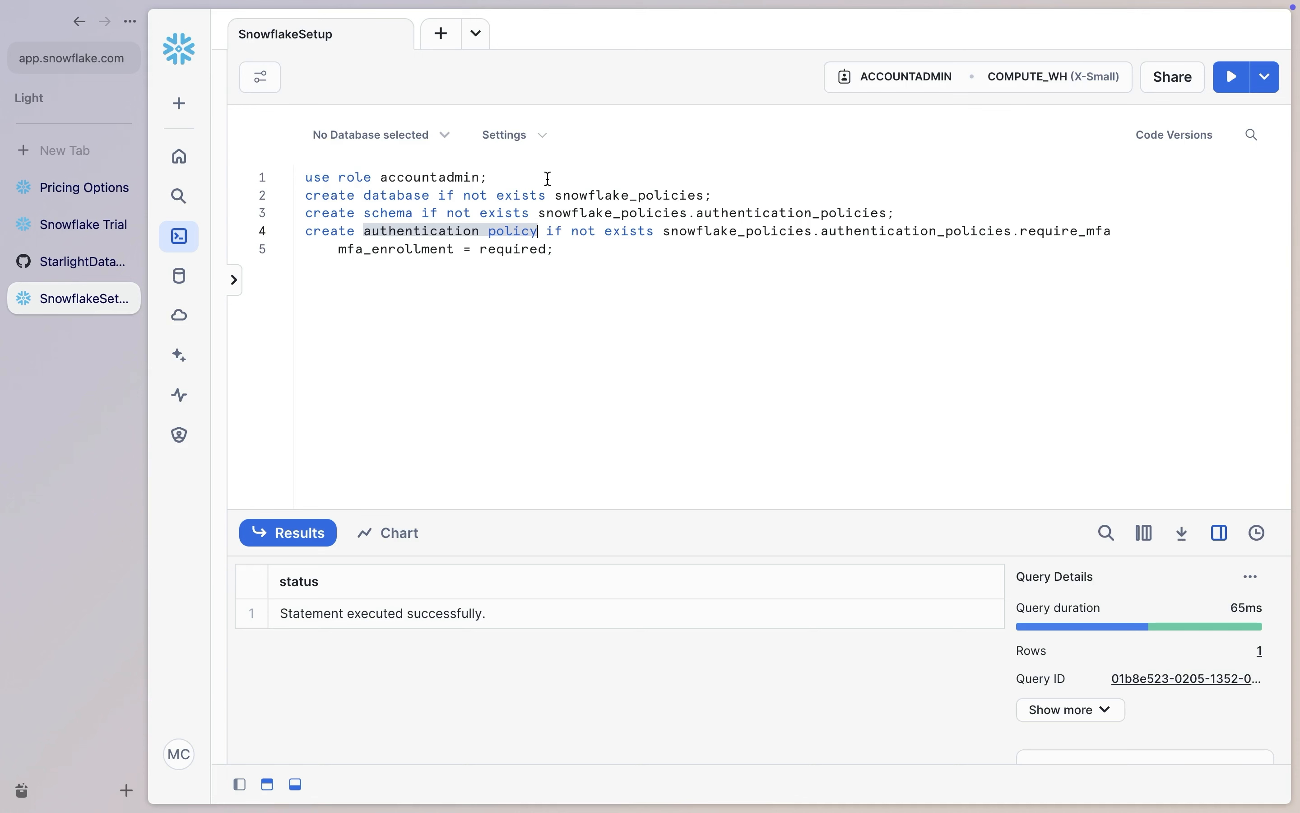
left_click(630, 197)
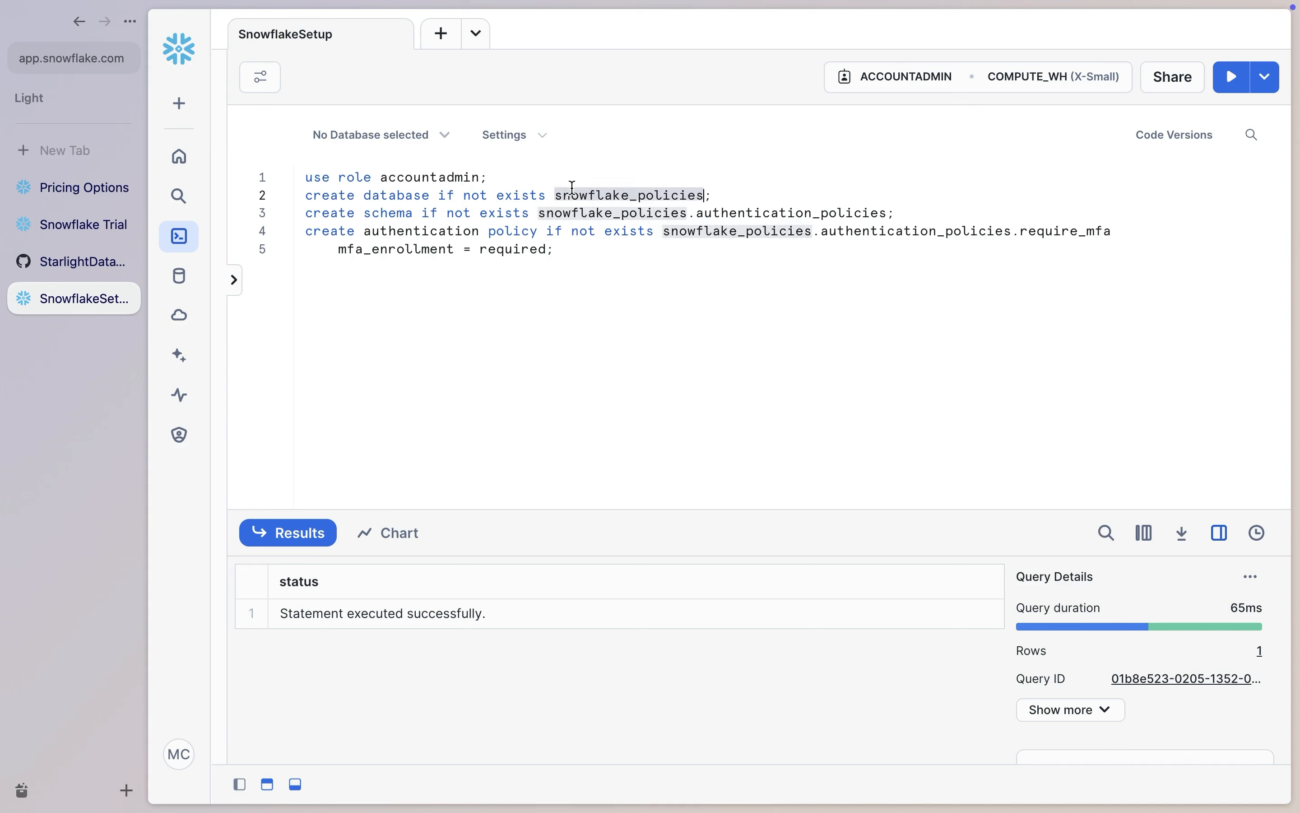
double_click(735, 217)
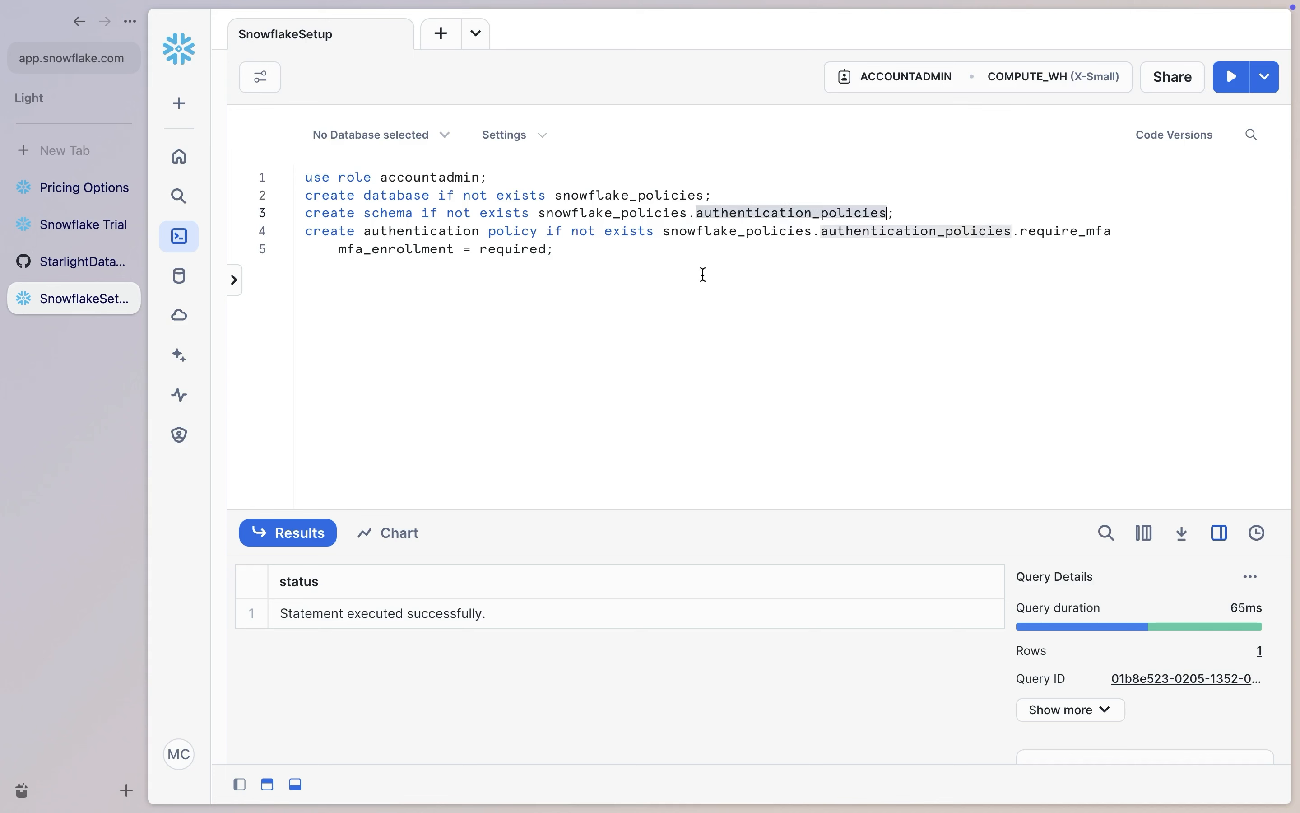
left_click(783, 239)
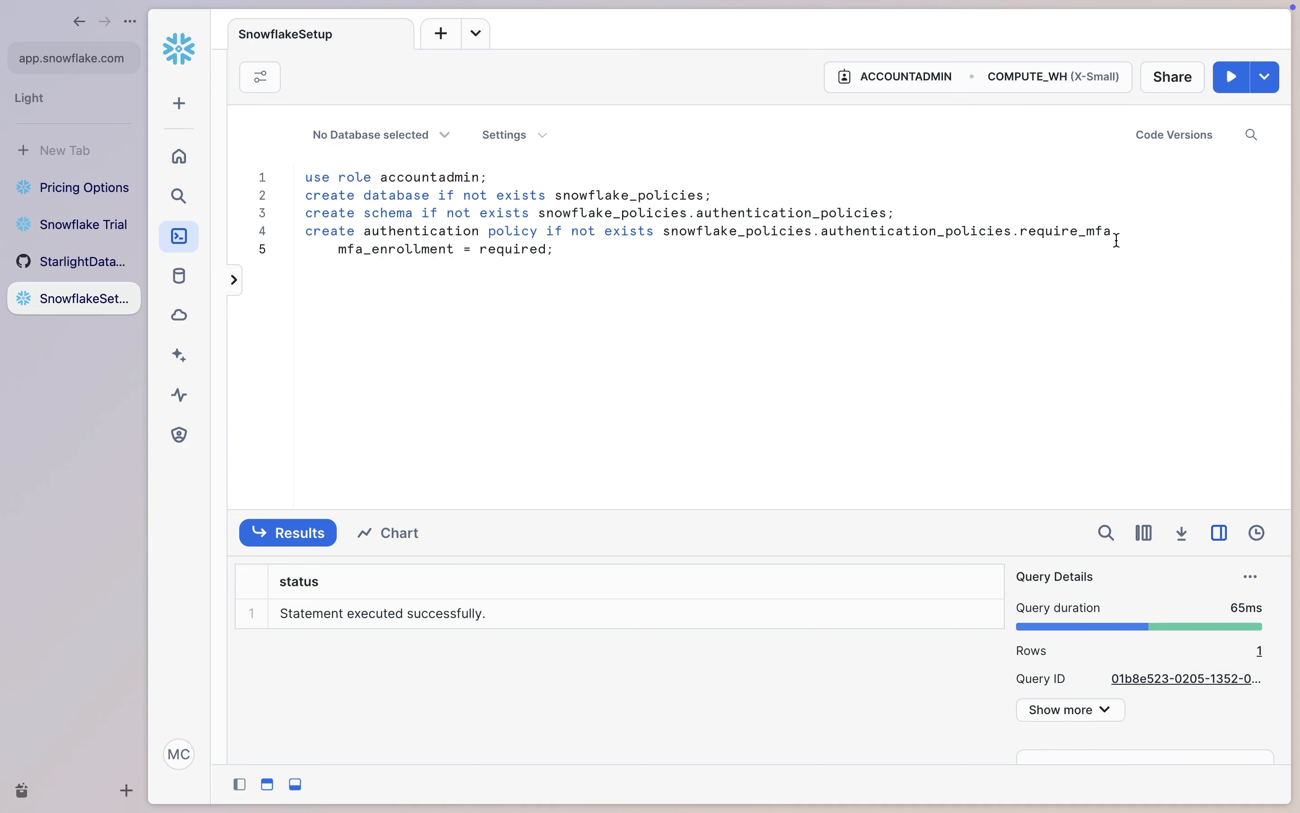
double_click(1081, 232)
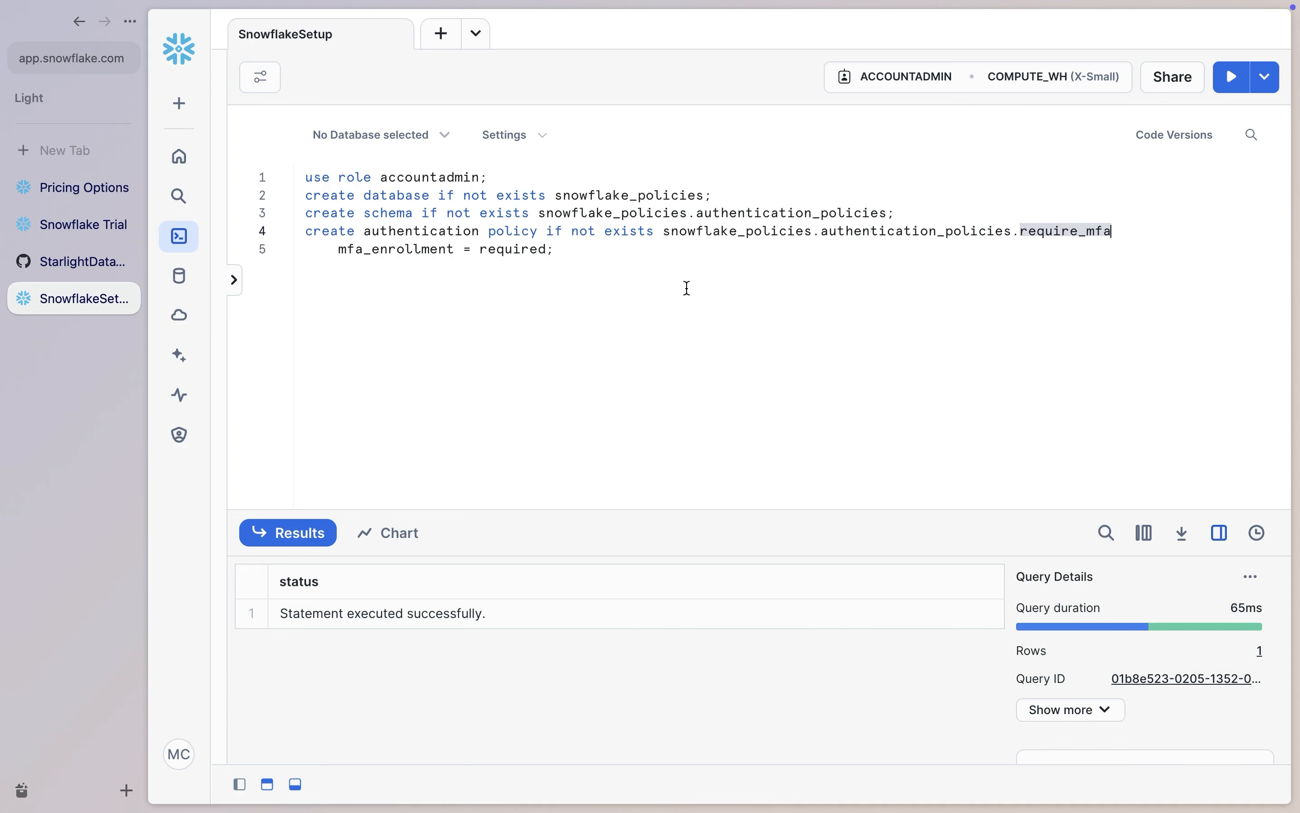
Step: Run all five statements to create the REQUIRE_MFA authentication policy
key("super+a")
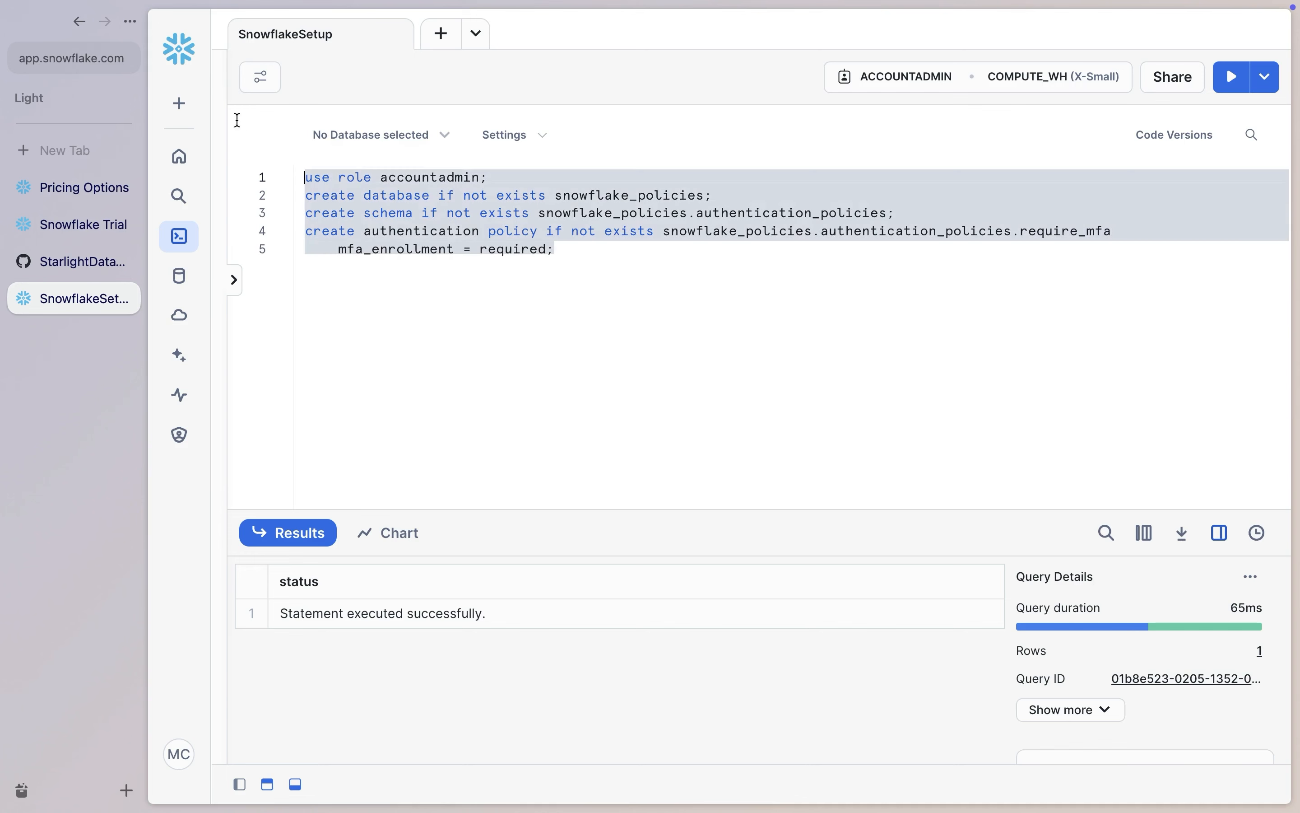
left_click(1234, 81)
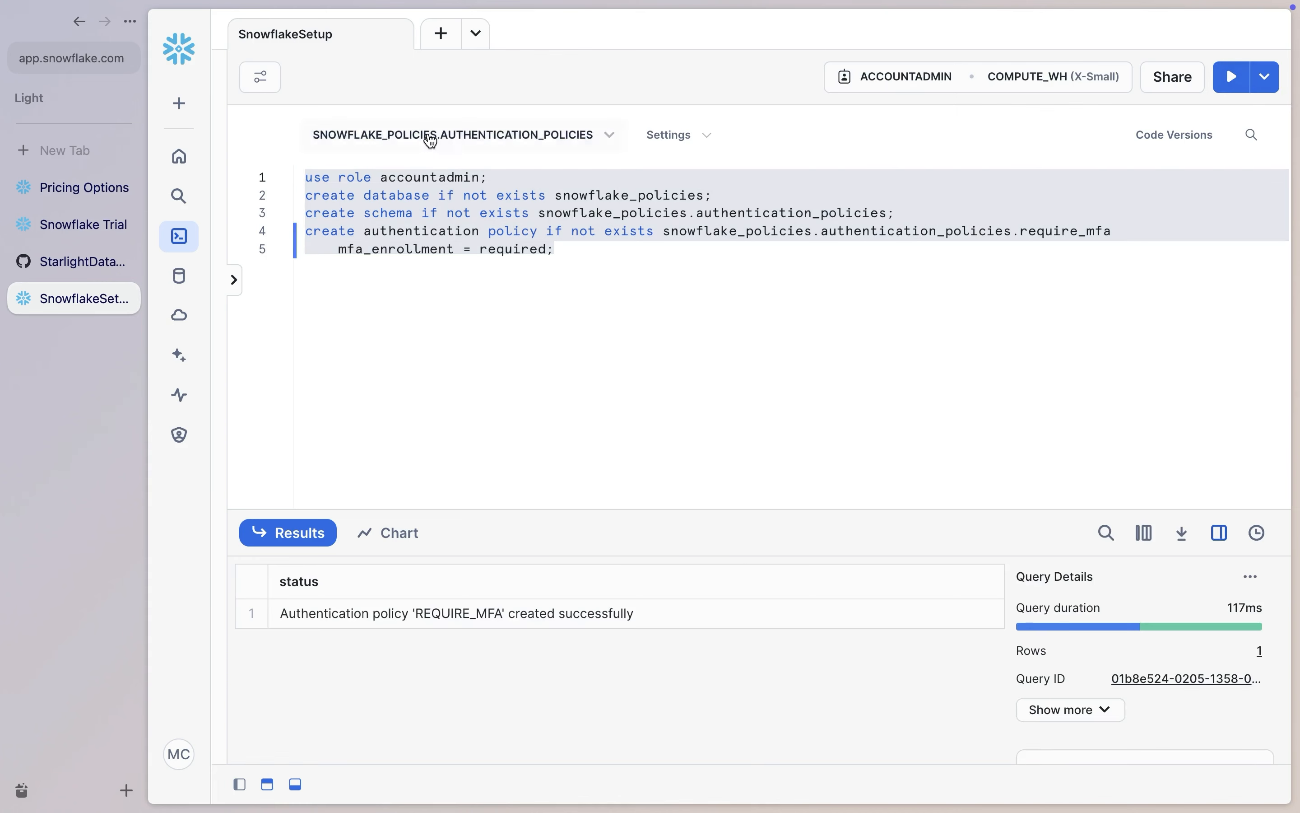
left_click(81, 262)
Step: Paste the Create developers statements from GitHub over the worksheet code
scroll(459, 399, "down", 6)
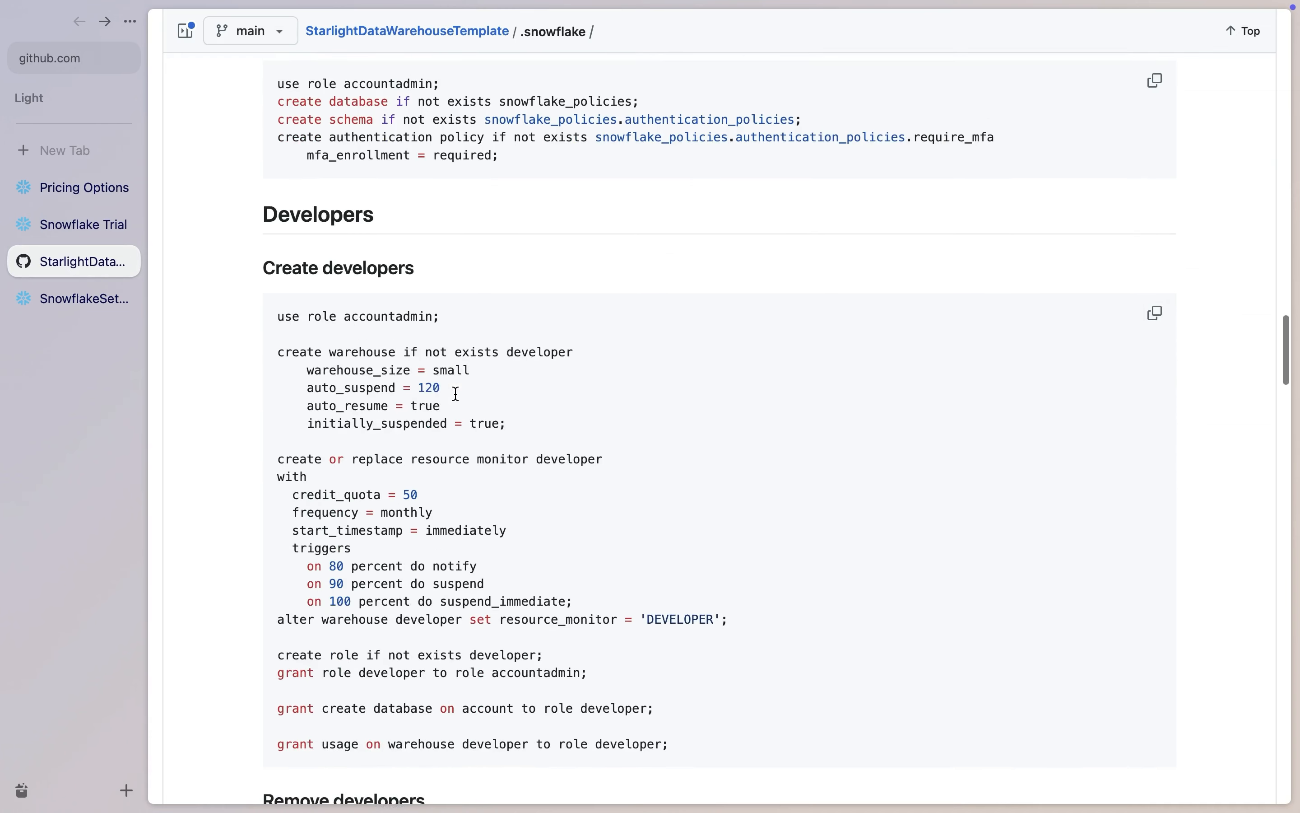
left_click(1155, 201)
left_click(36, 293)
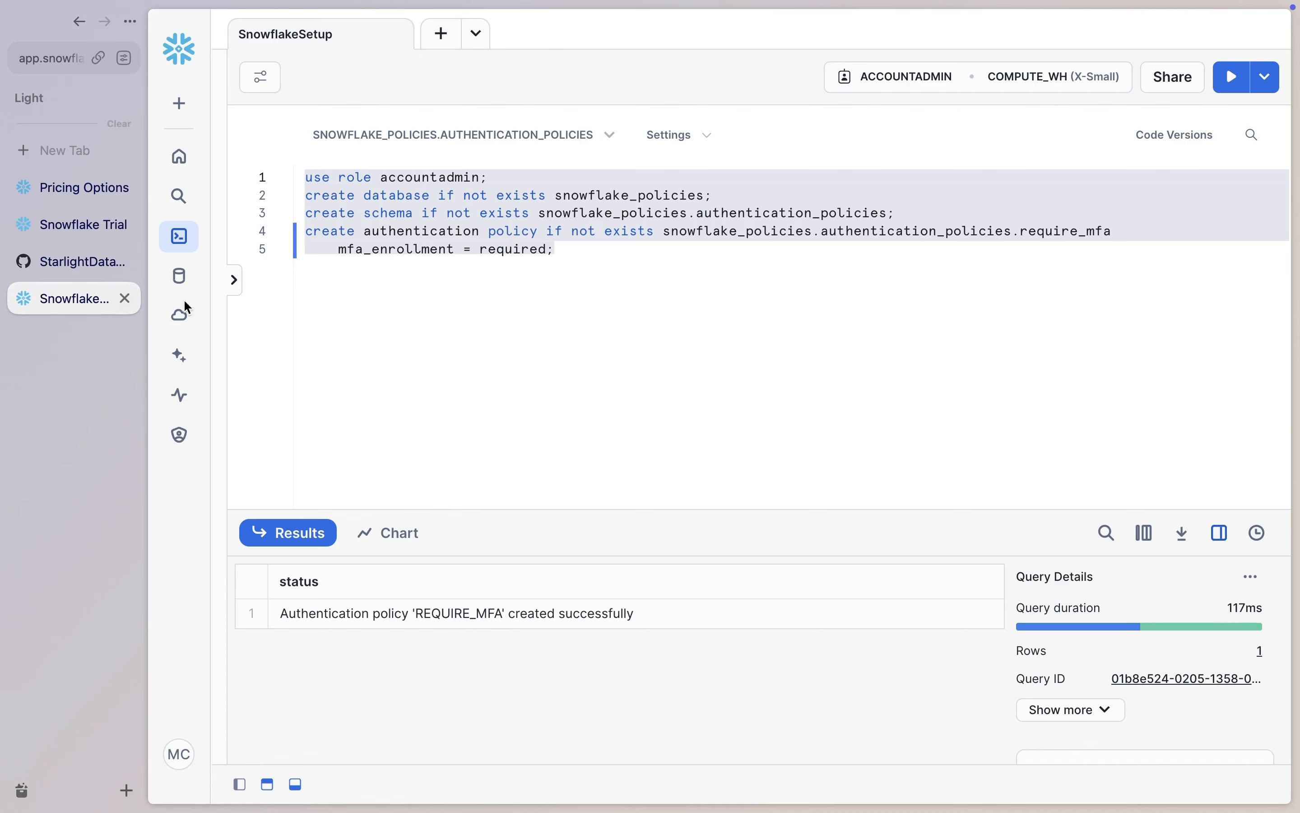
left_click(622, 338)
key("super+a")
key("super+v")
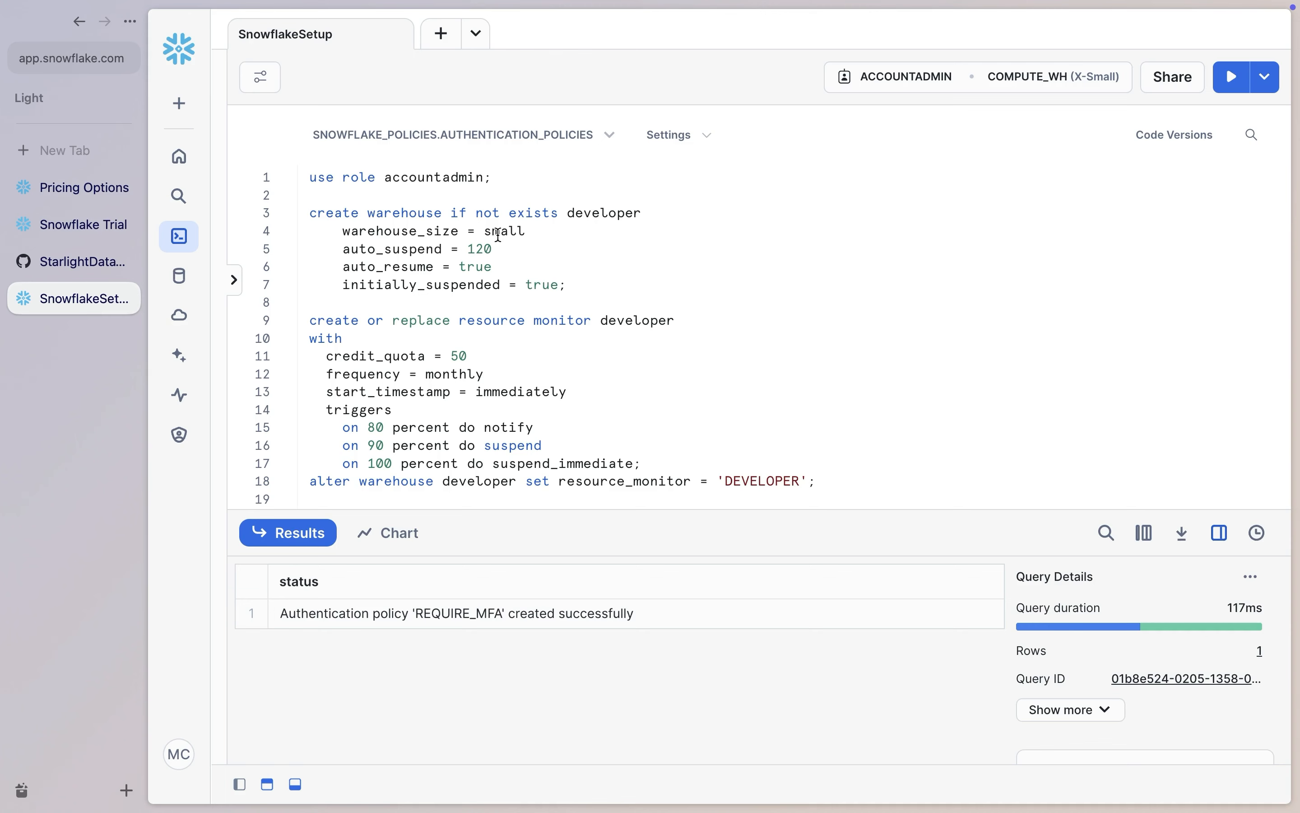
Step: Review the monitor assignment, the DEVELOPER role and its accountadmin and create-database grants
scroll(507, 293, "down", 1)
scroll(506, 293, "down", 2)
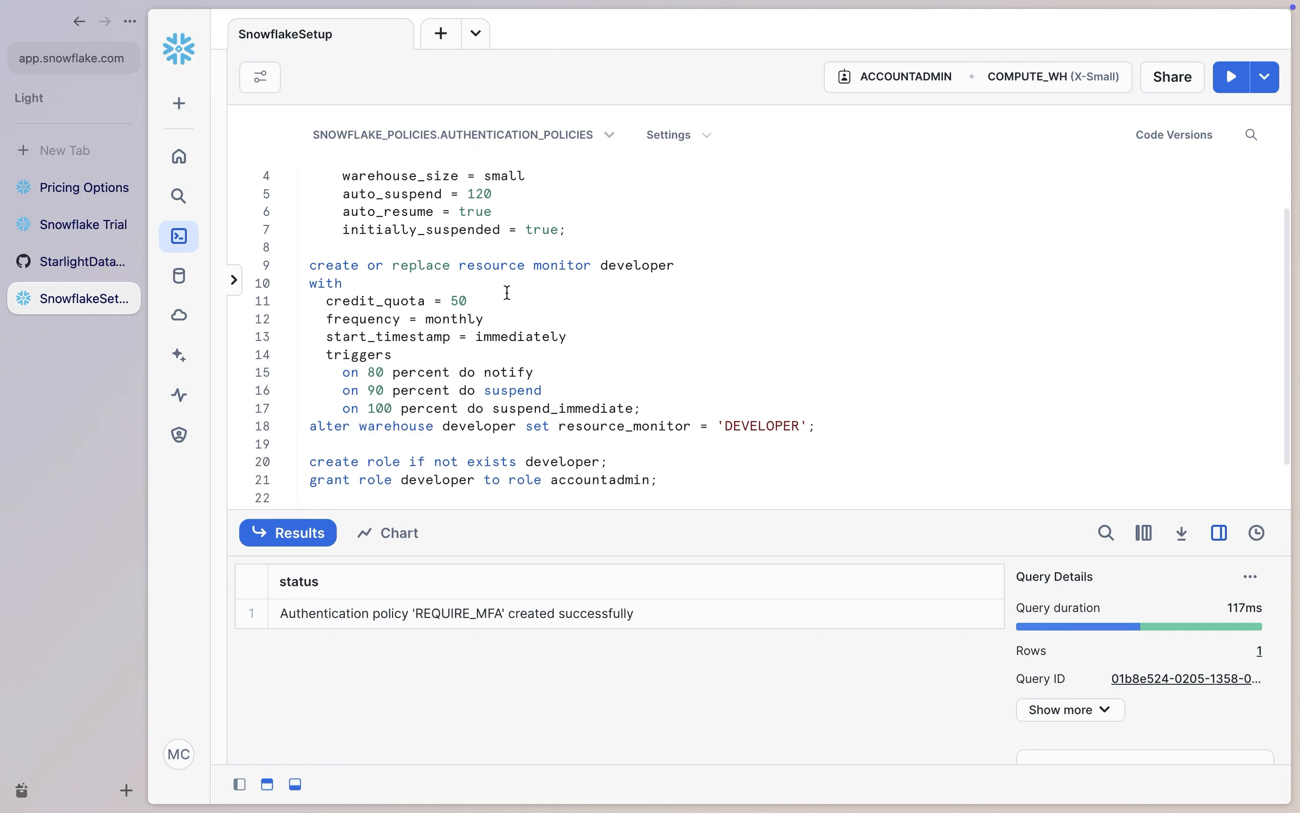
scroll(447, 347, "down", 3)
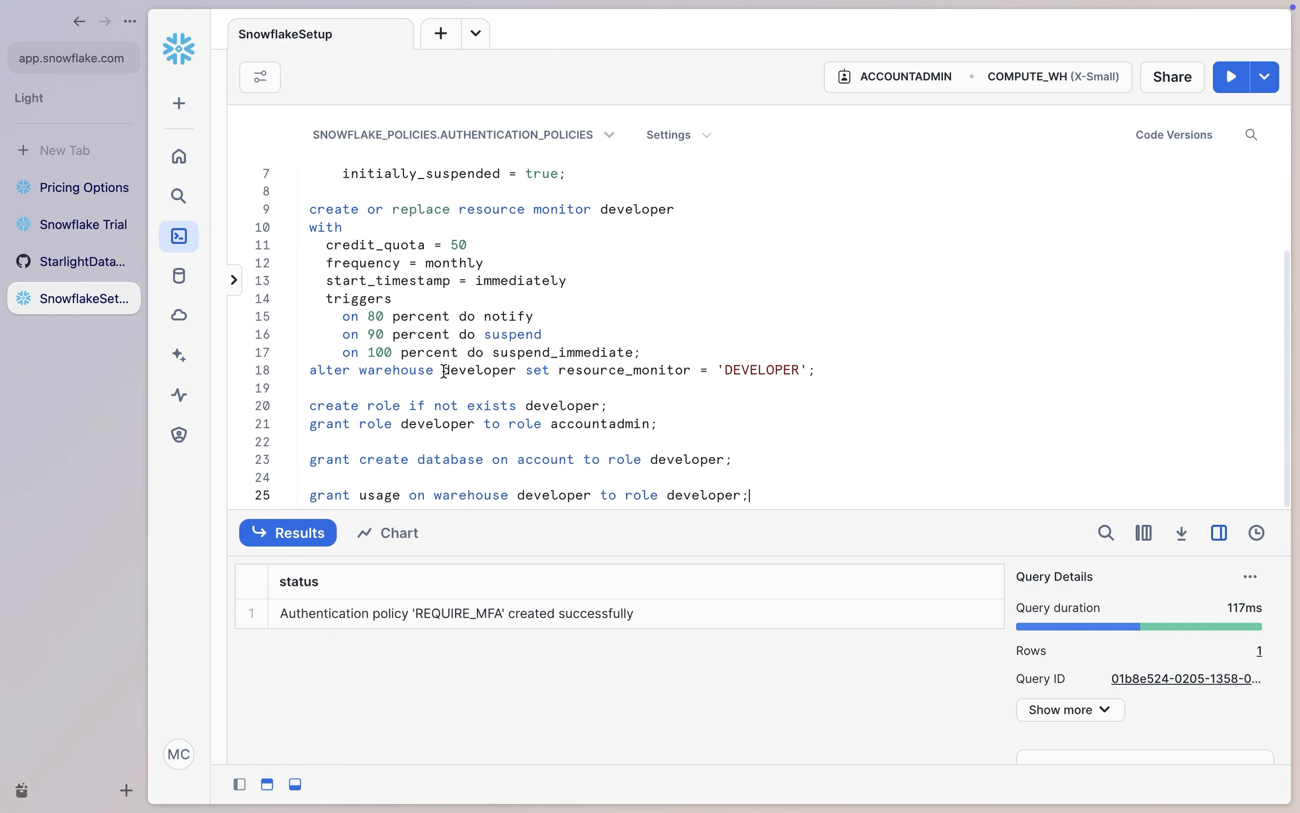
left_click(493, 370)
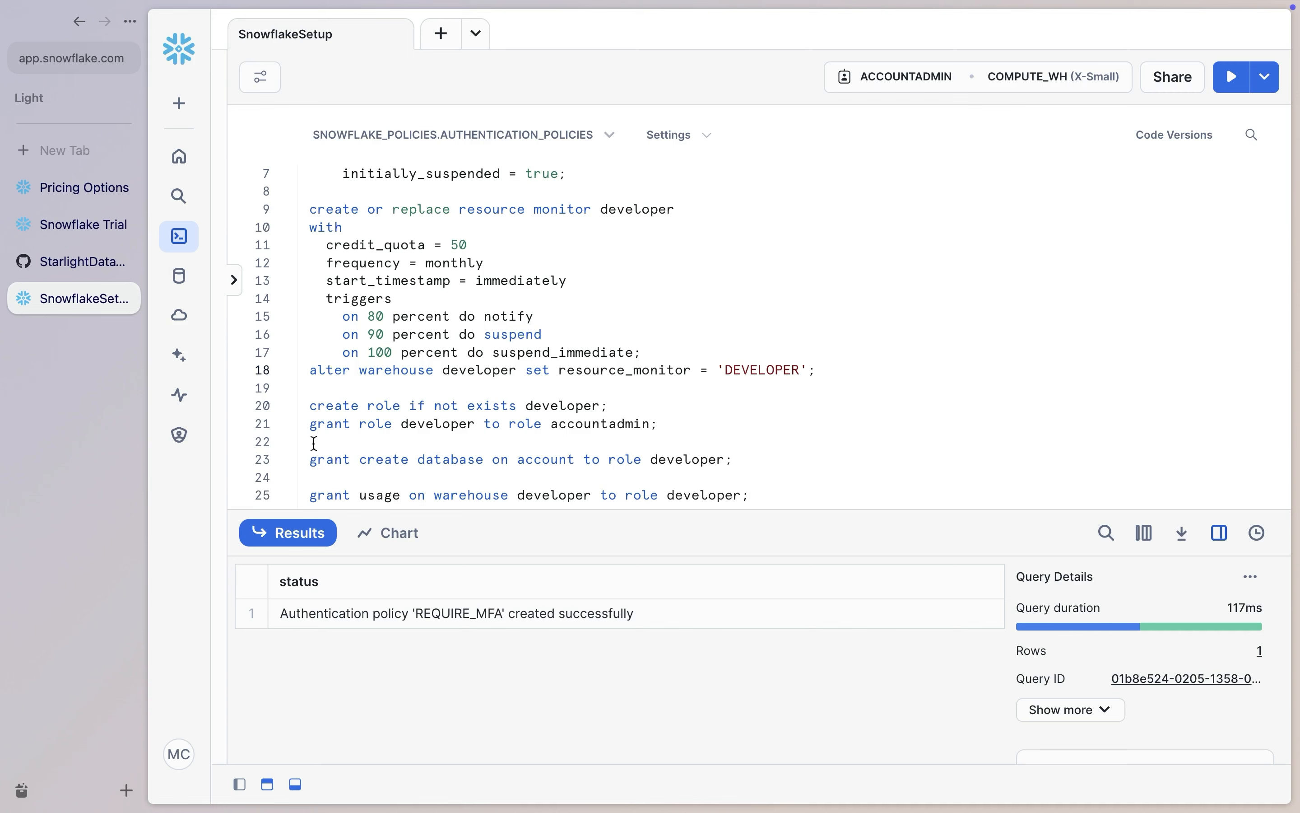
left_click(426, 424)
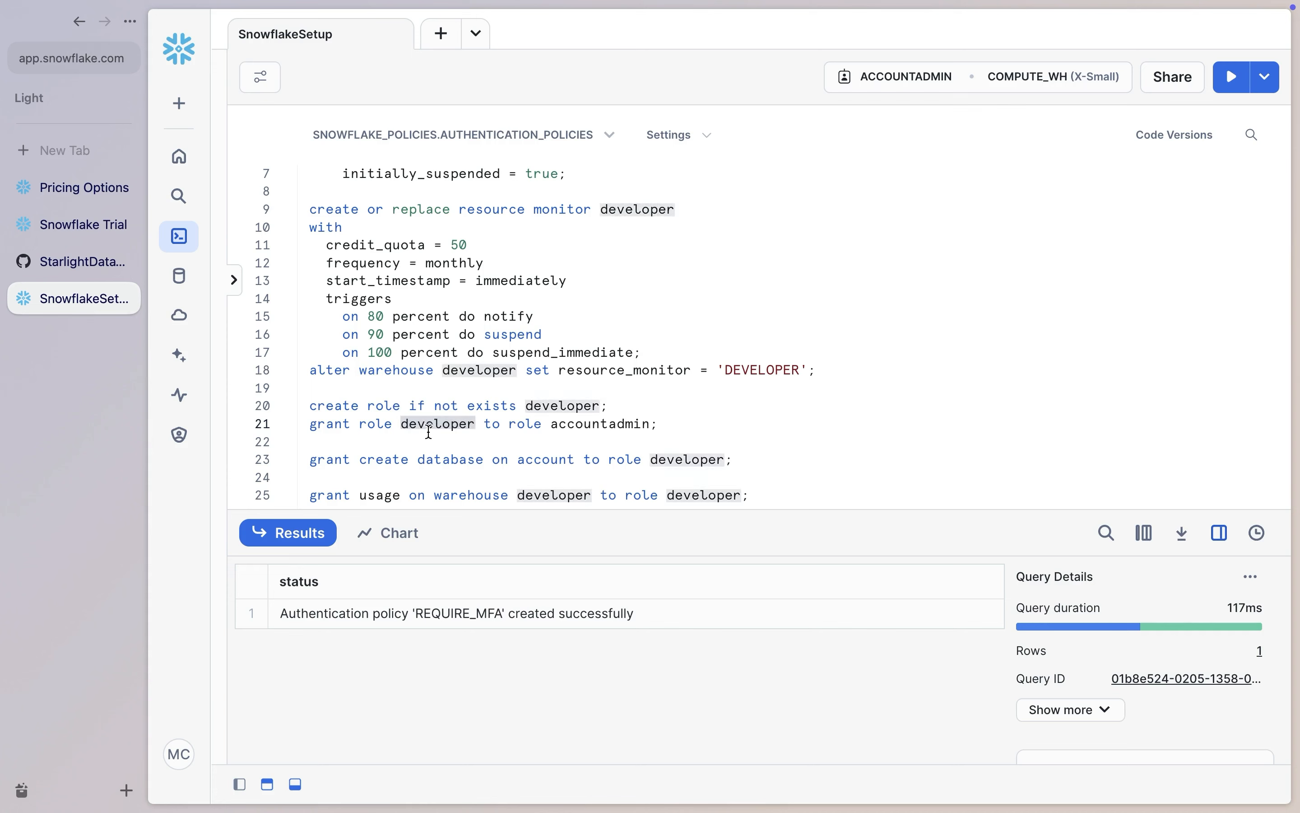
double_click(624, 424)
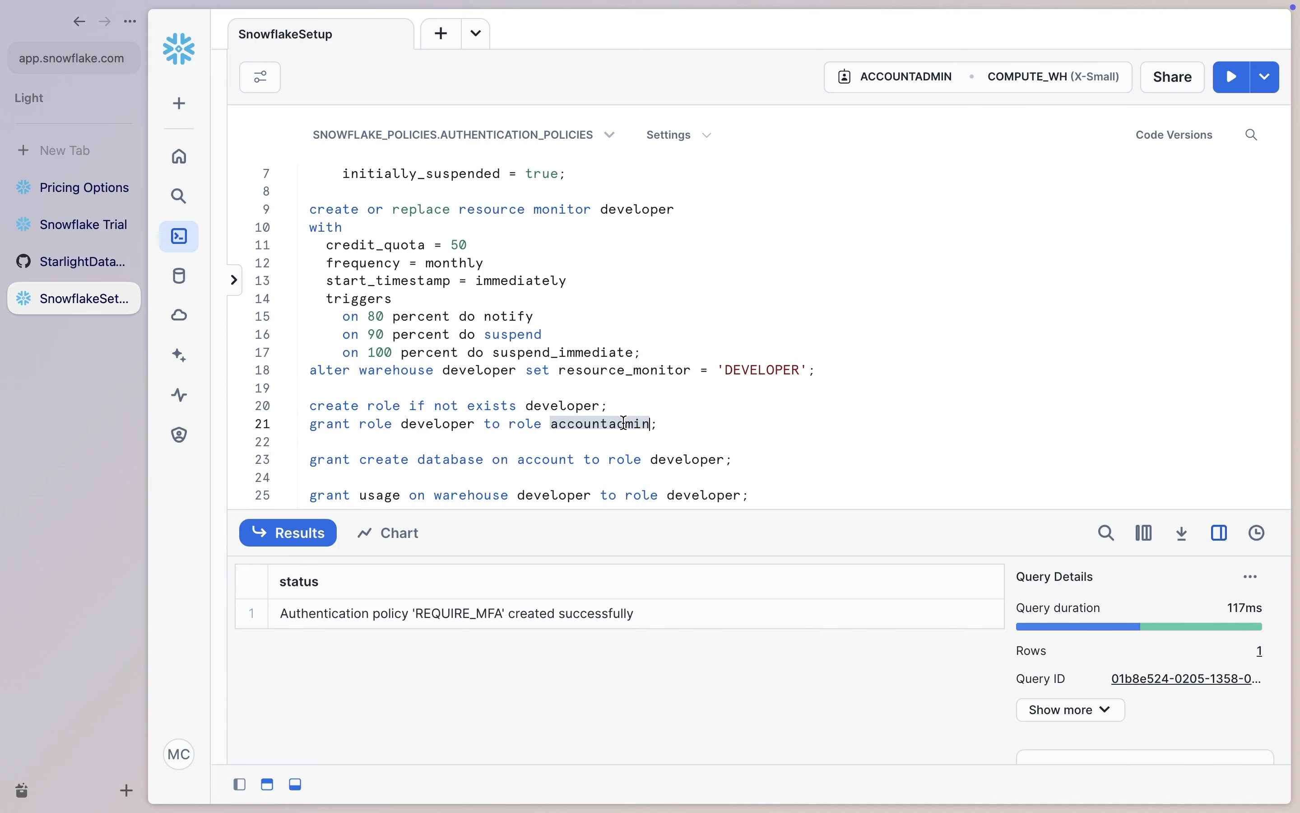
double_click(438, 424)
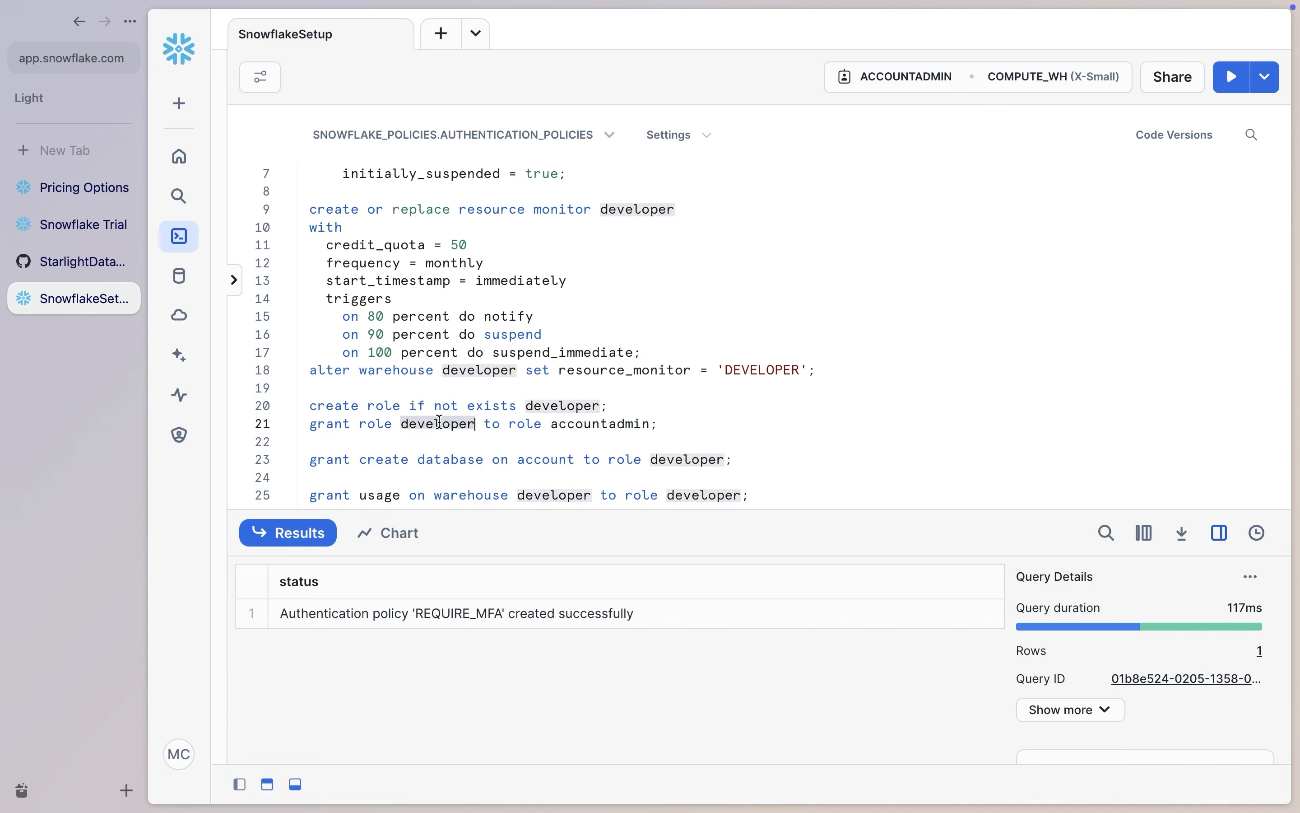
left_click(343, 461)
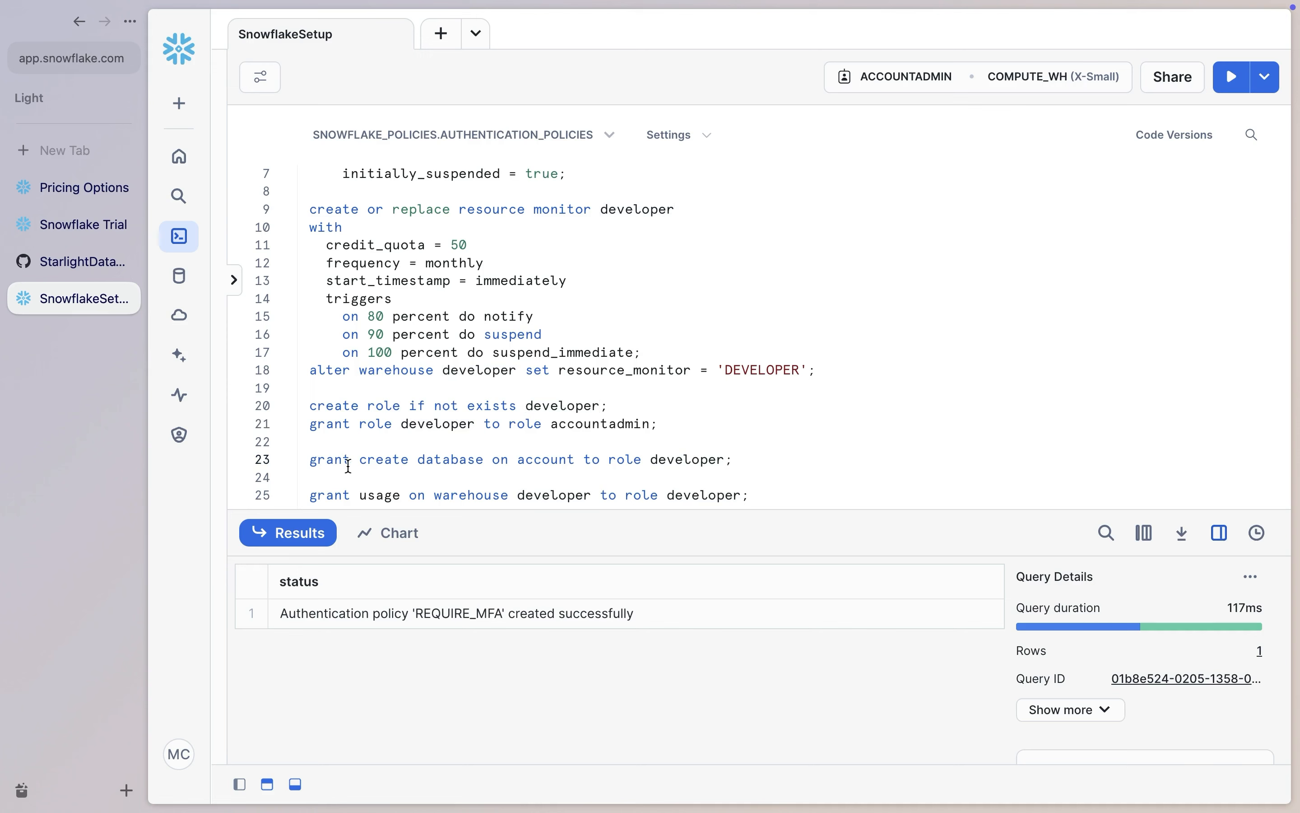
double_click(691, 461)
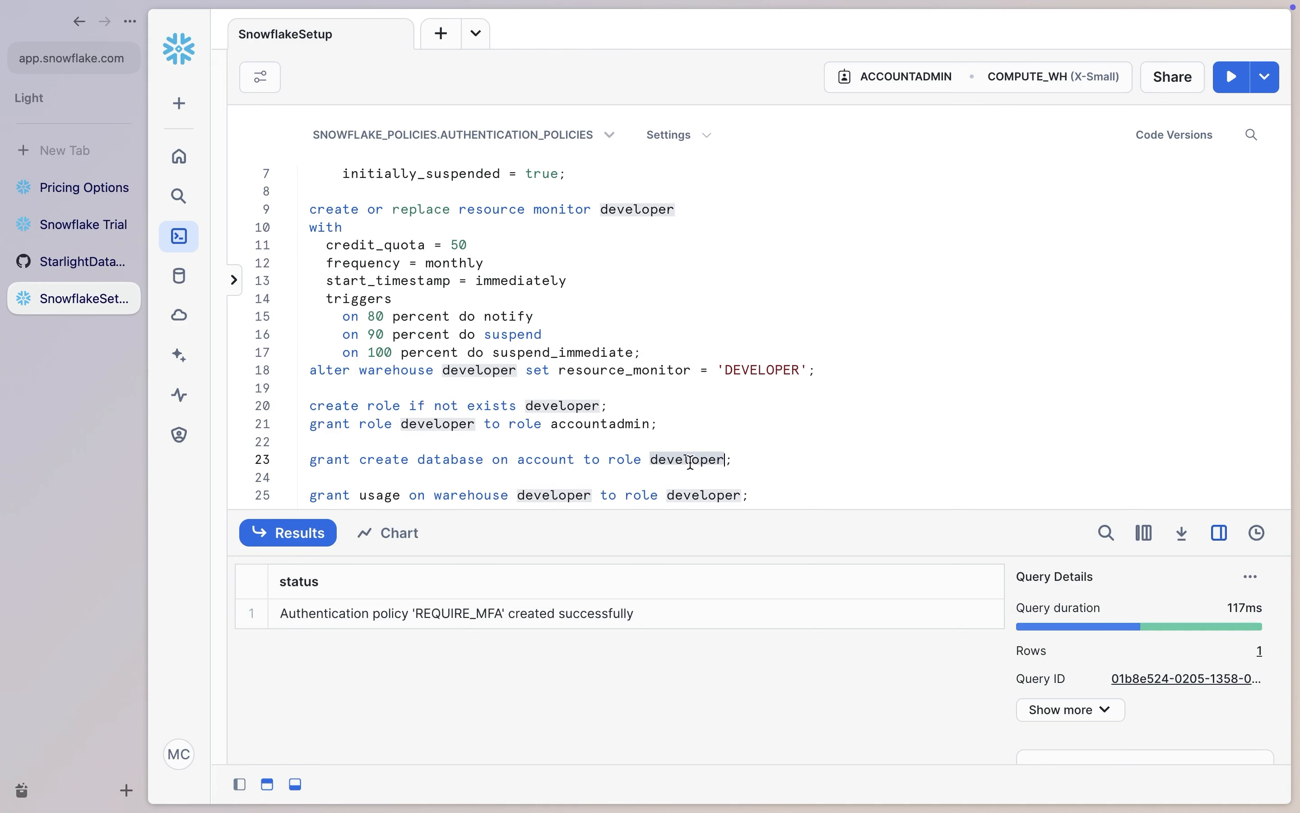
left_click(377, 495)
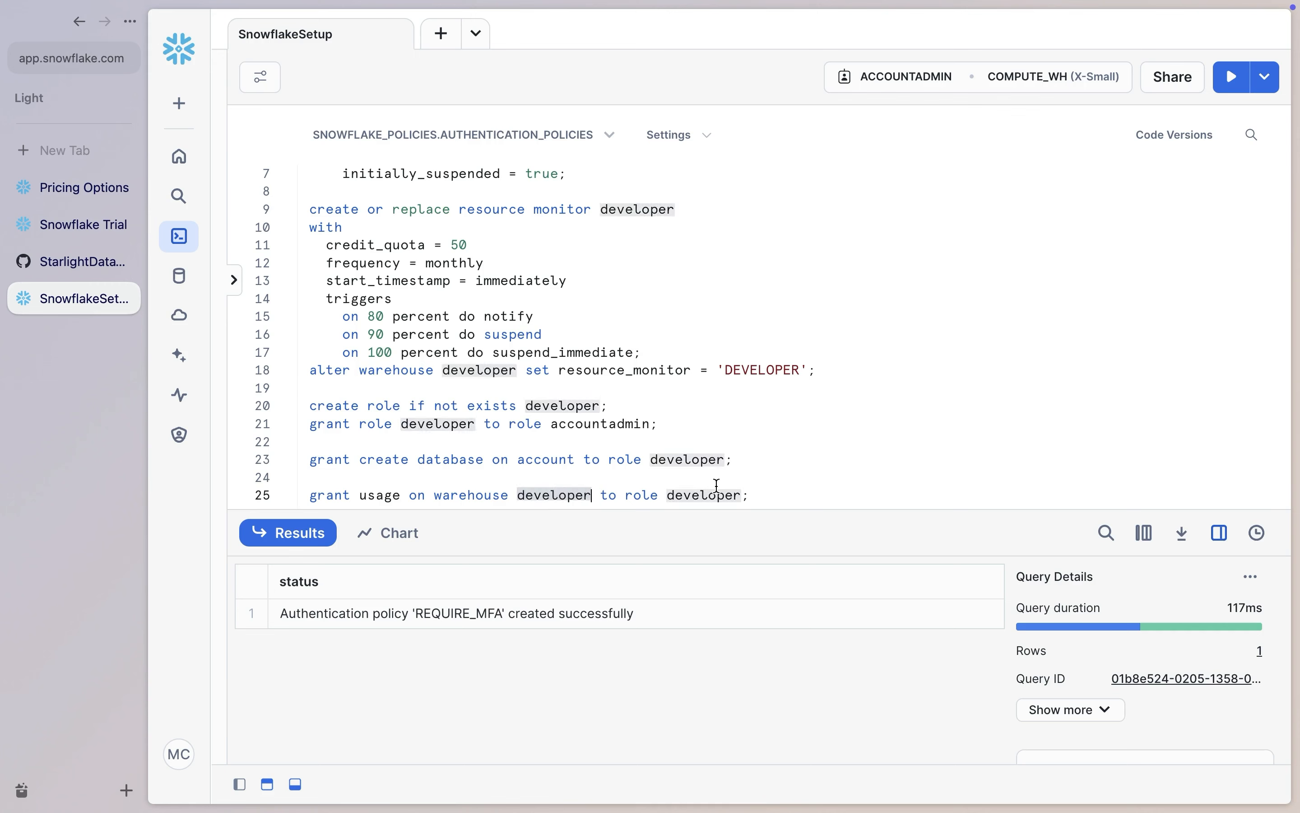
scroll(500, 285, "up", 3)
Step: Run the create warehouse, resource monitor, alter warehouse and create role DEVELOPER statements one by one
left_click(453, 230)
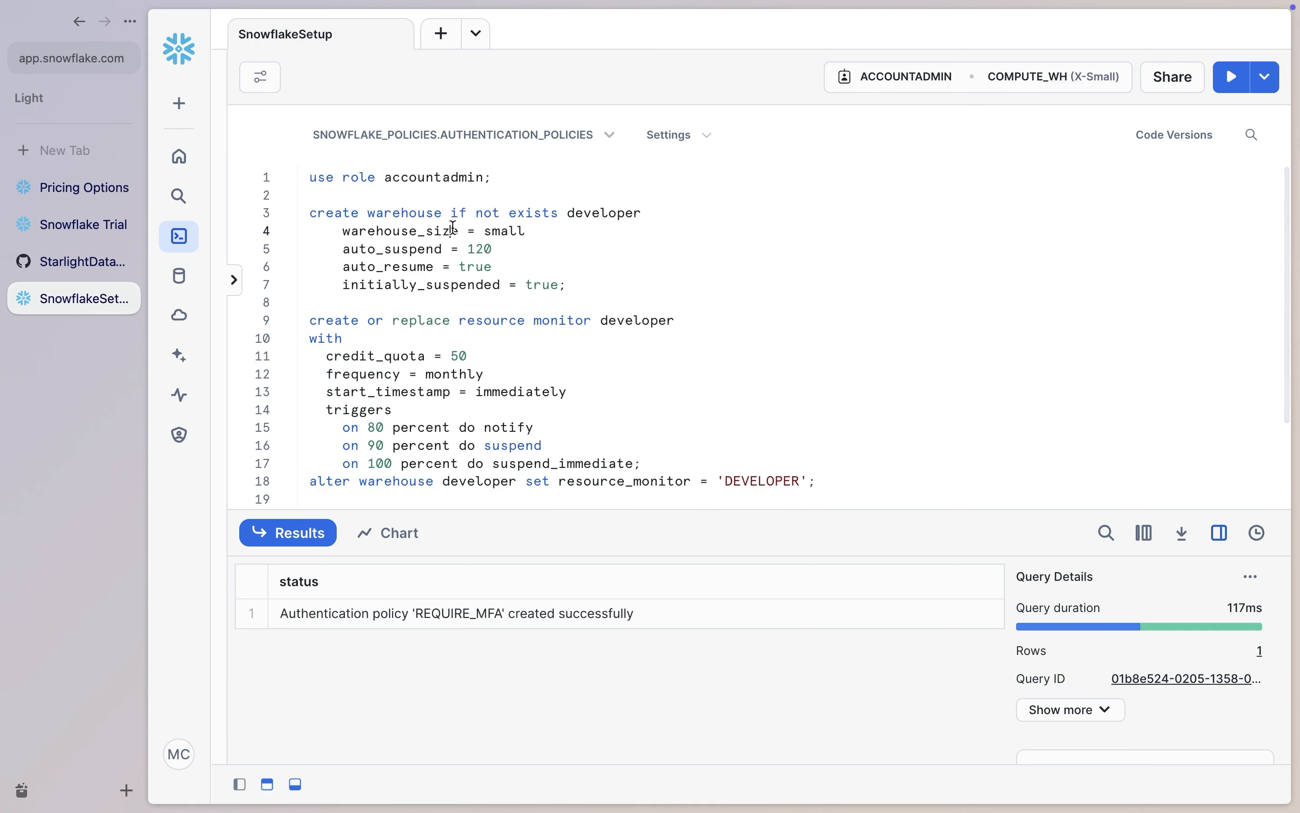
key("super+Return")
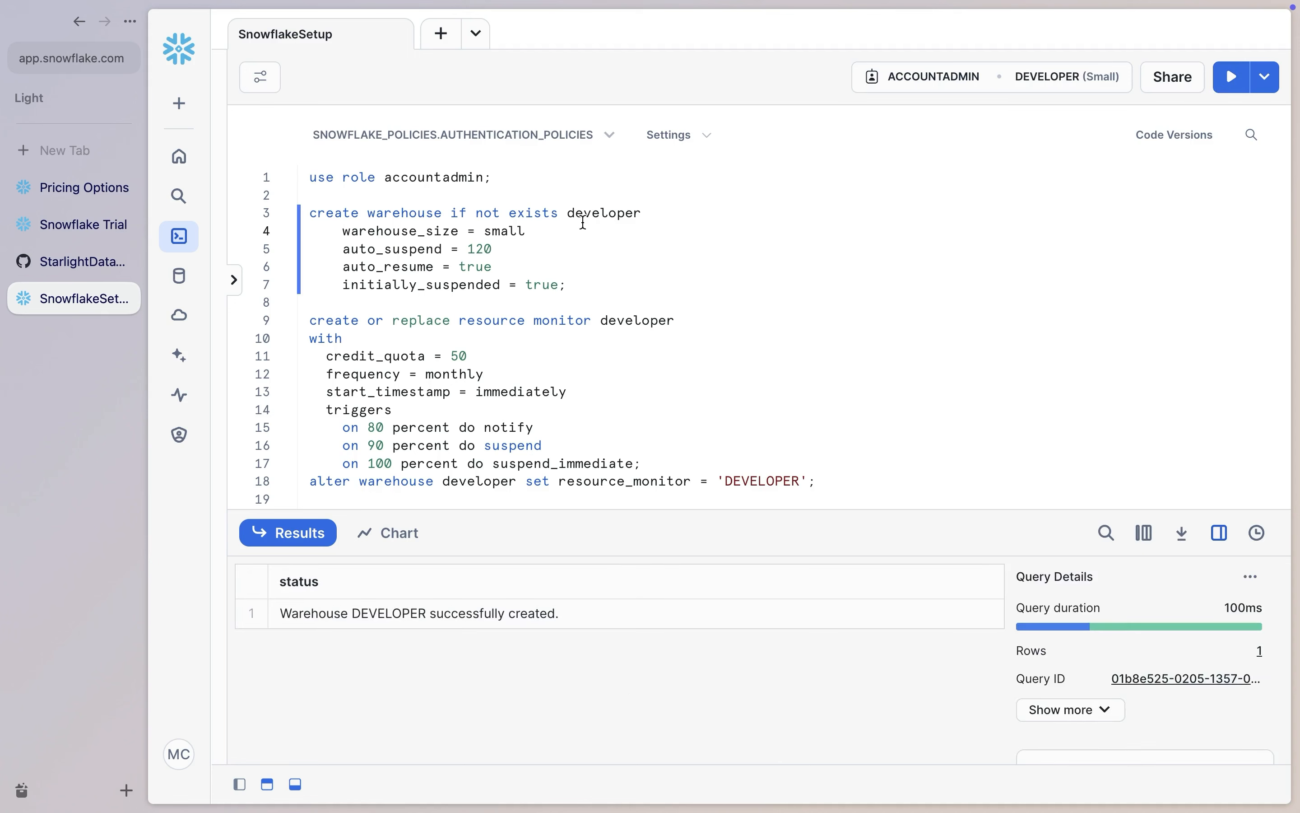
left_click(422, 355)
left_click(1232, 77)
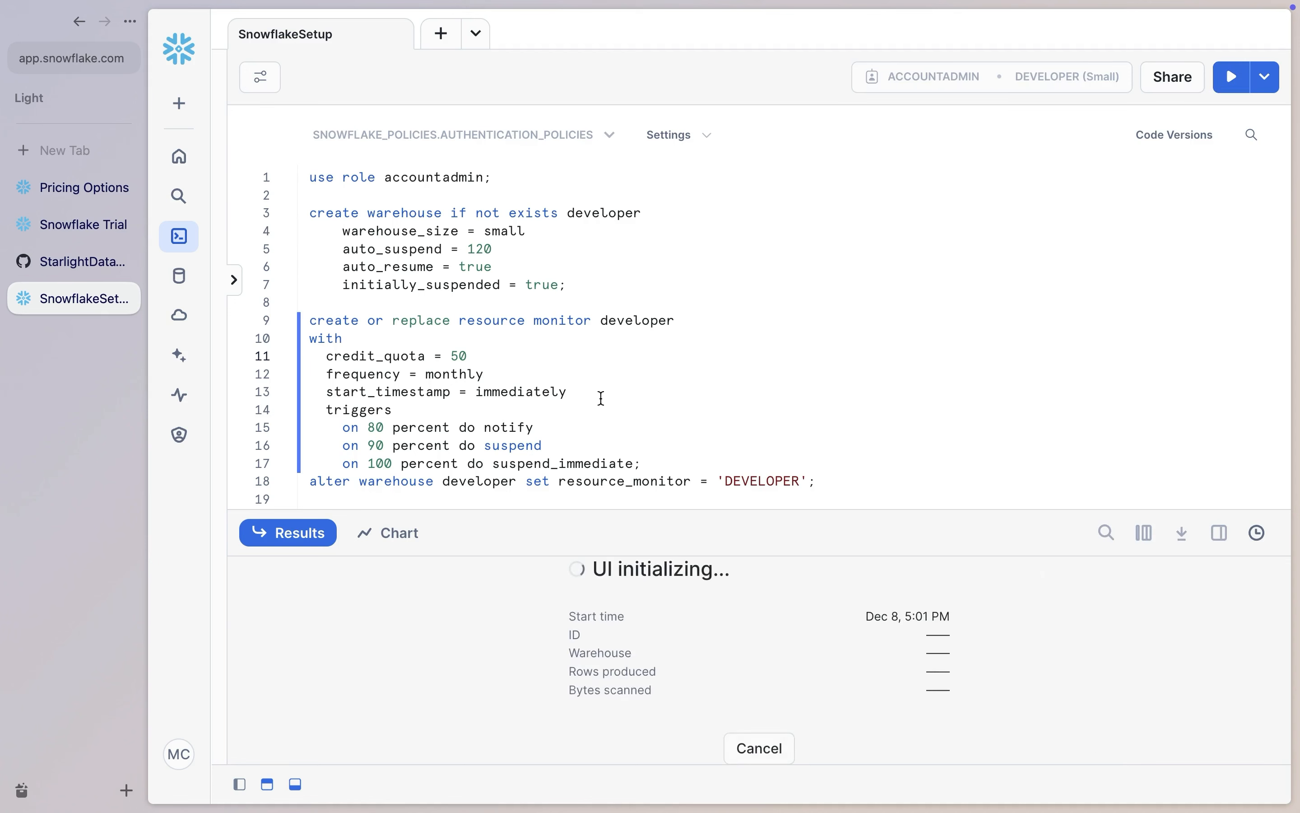
scroll(598, 398, "down", 2)
left_click(598, 398)
key("super+Return")
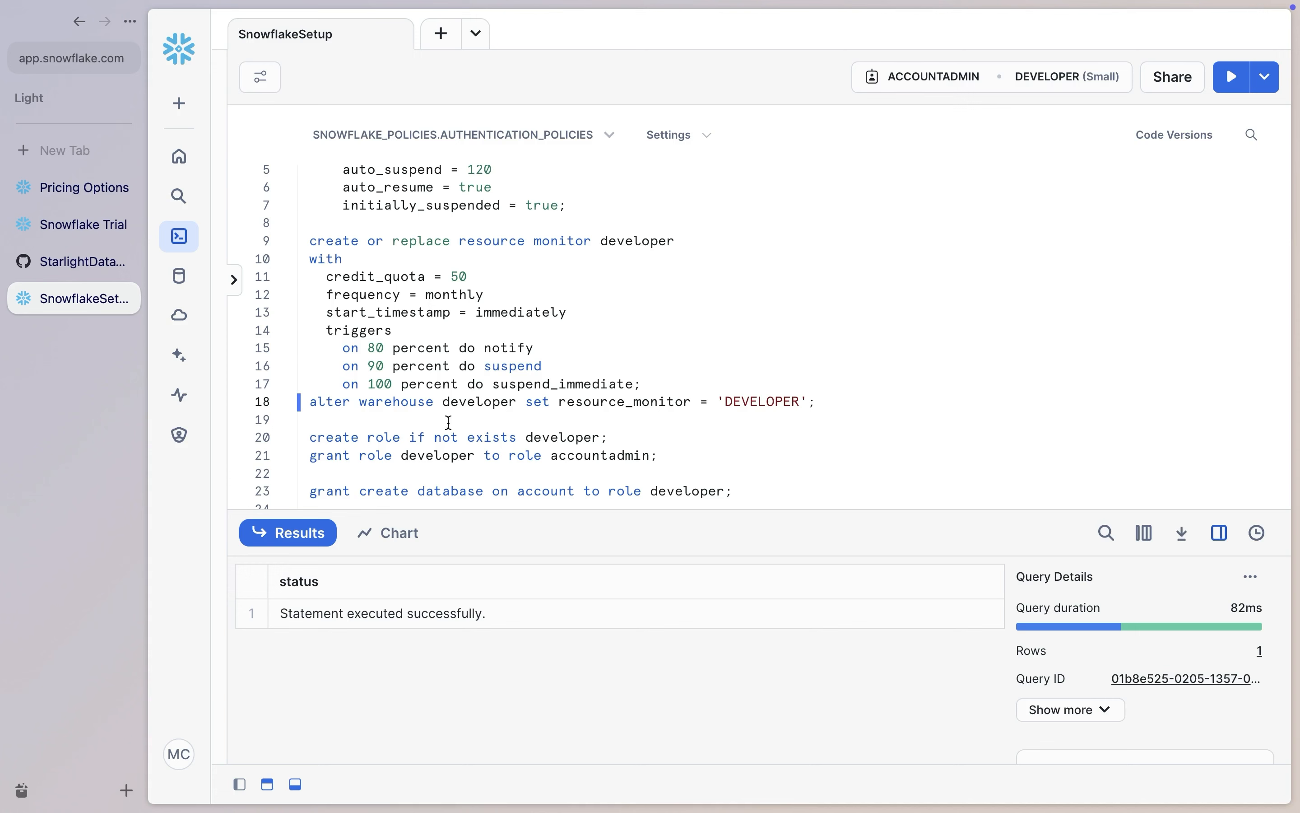
left_click(450, 437)
left_click(1232, 77)
Step: Recheck the developer role and accountadmin grant lines and view the role and warehouse list
left_click(529, 368)
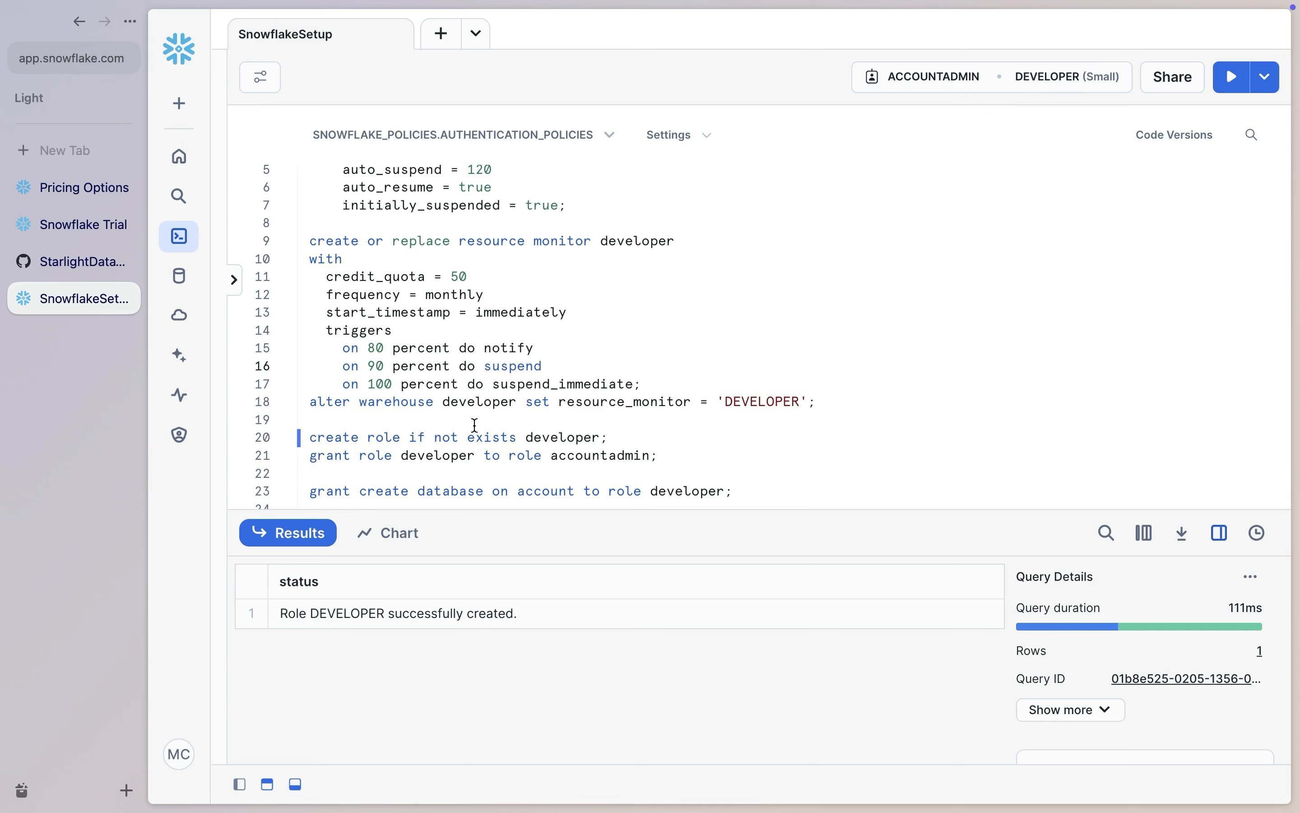
left_click(566, 438)
double_click(600, 455)
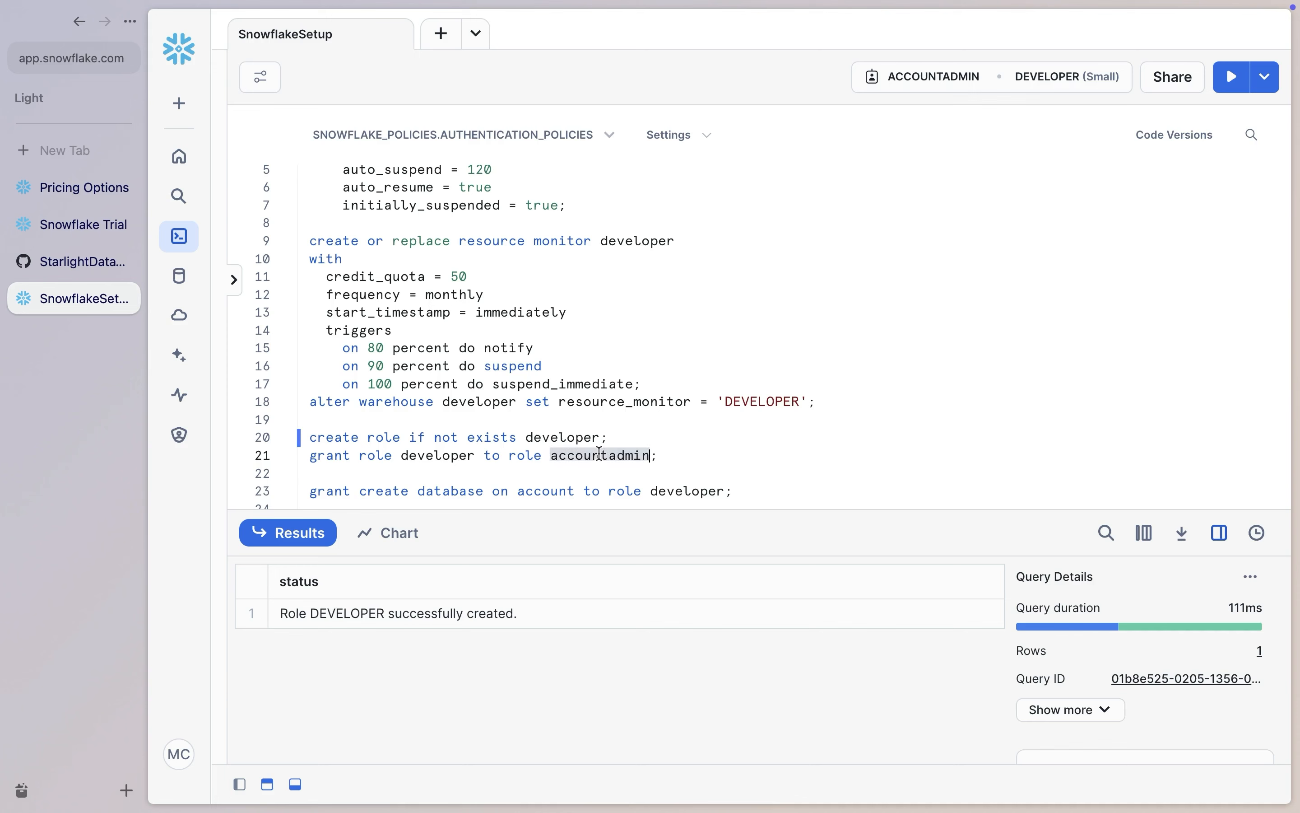
left_click(574, 439)
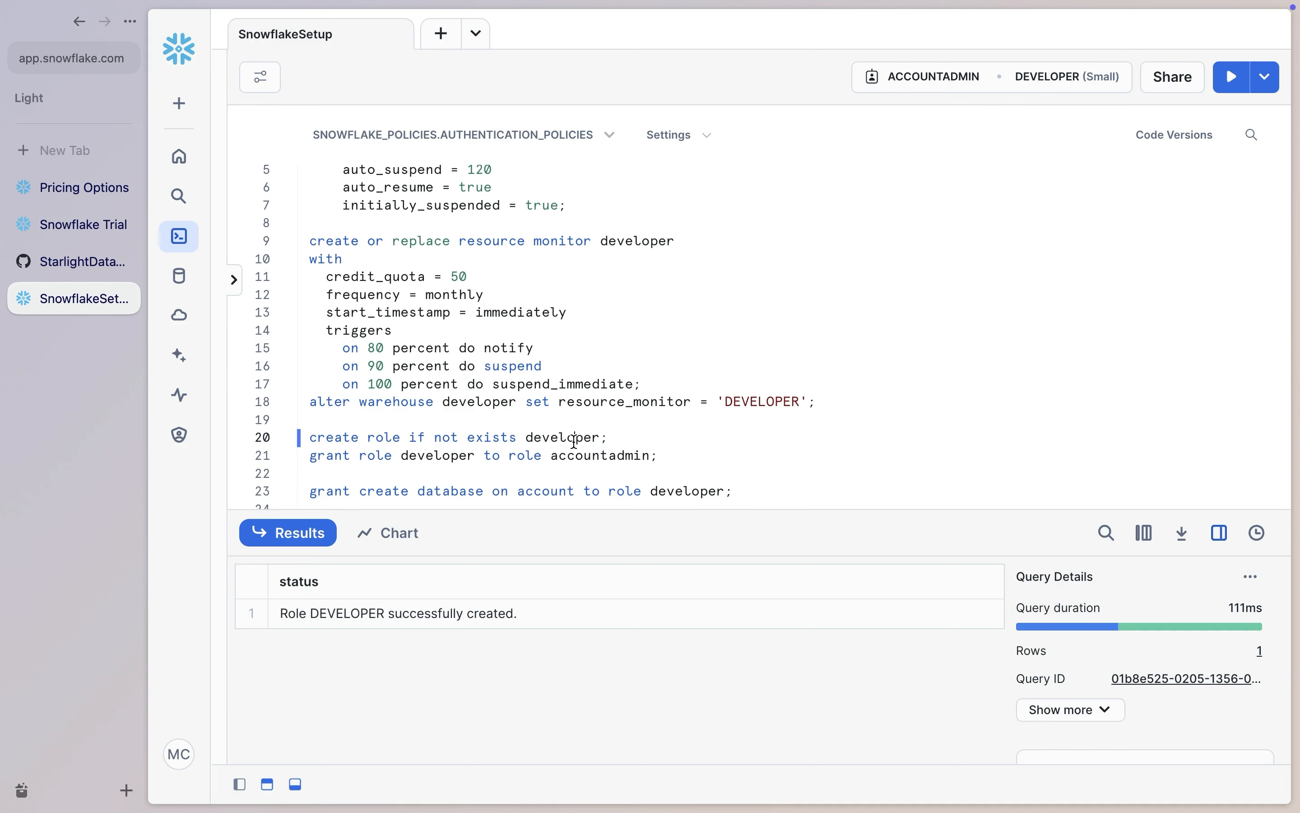
left_click(552, 427)
double_click(553, 435)
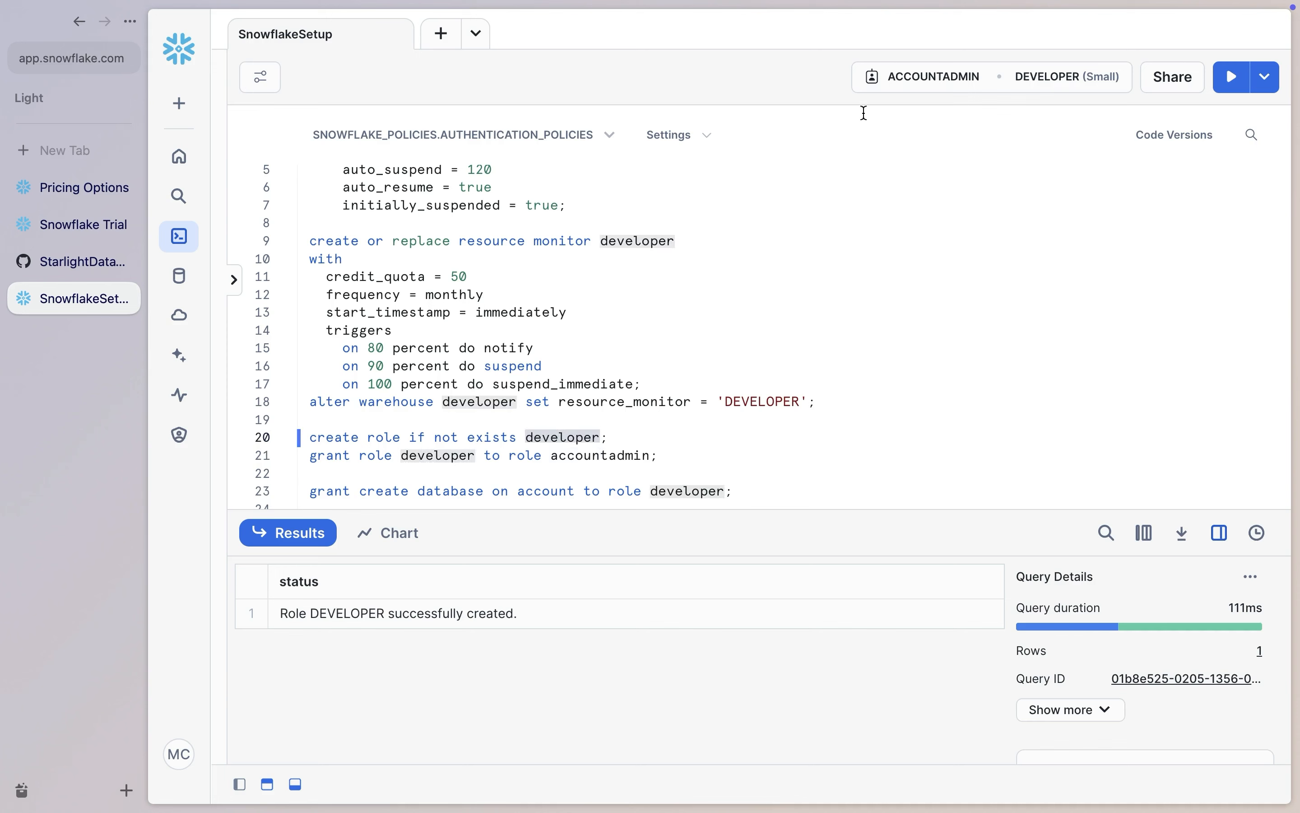
left_click(930, 76)
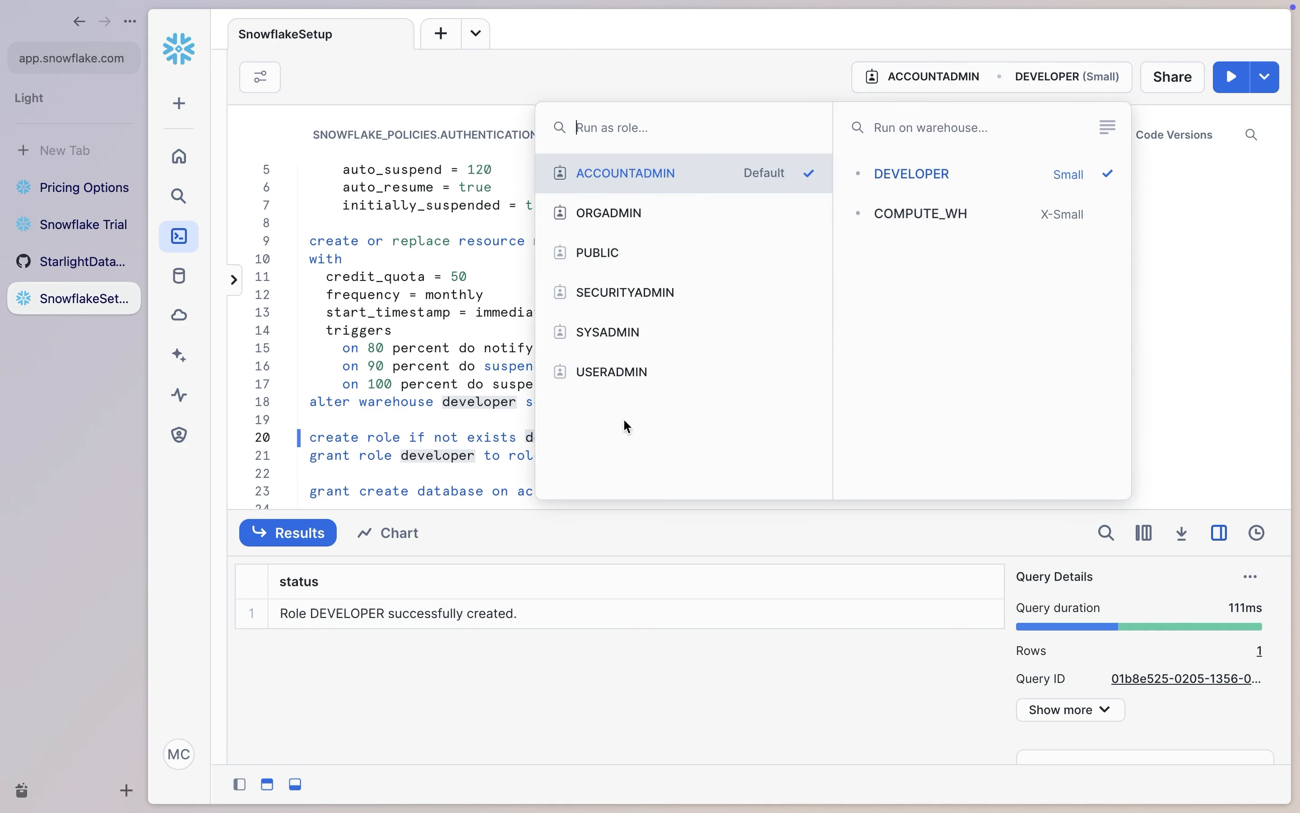
Step: Try running 'use role developer;', then delete it after it fails
key("Escape")
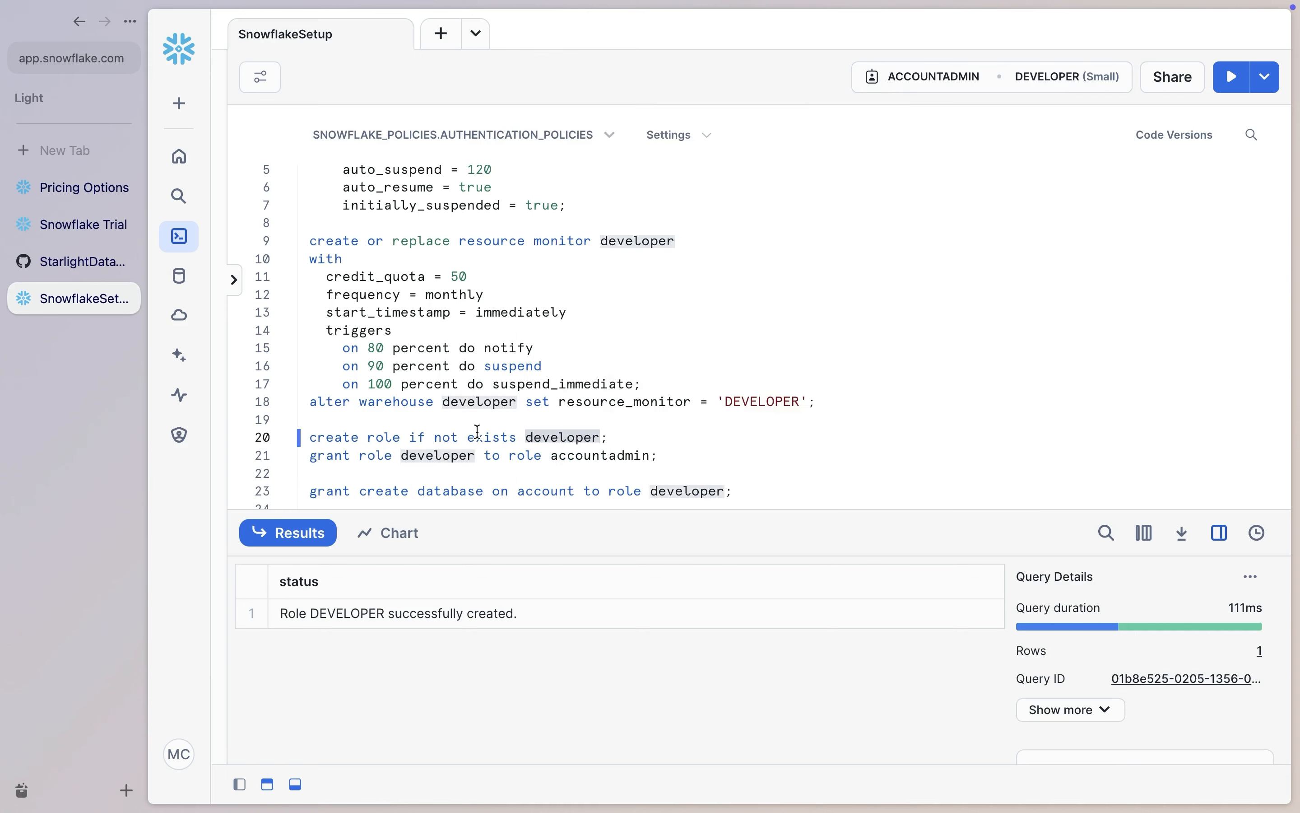
left_click(437, 426)
type("use")
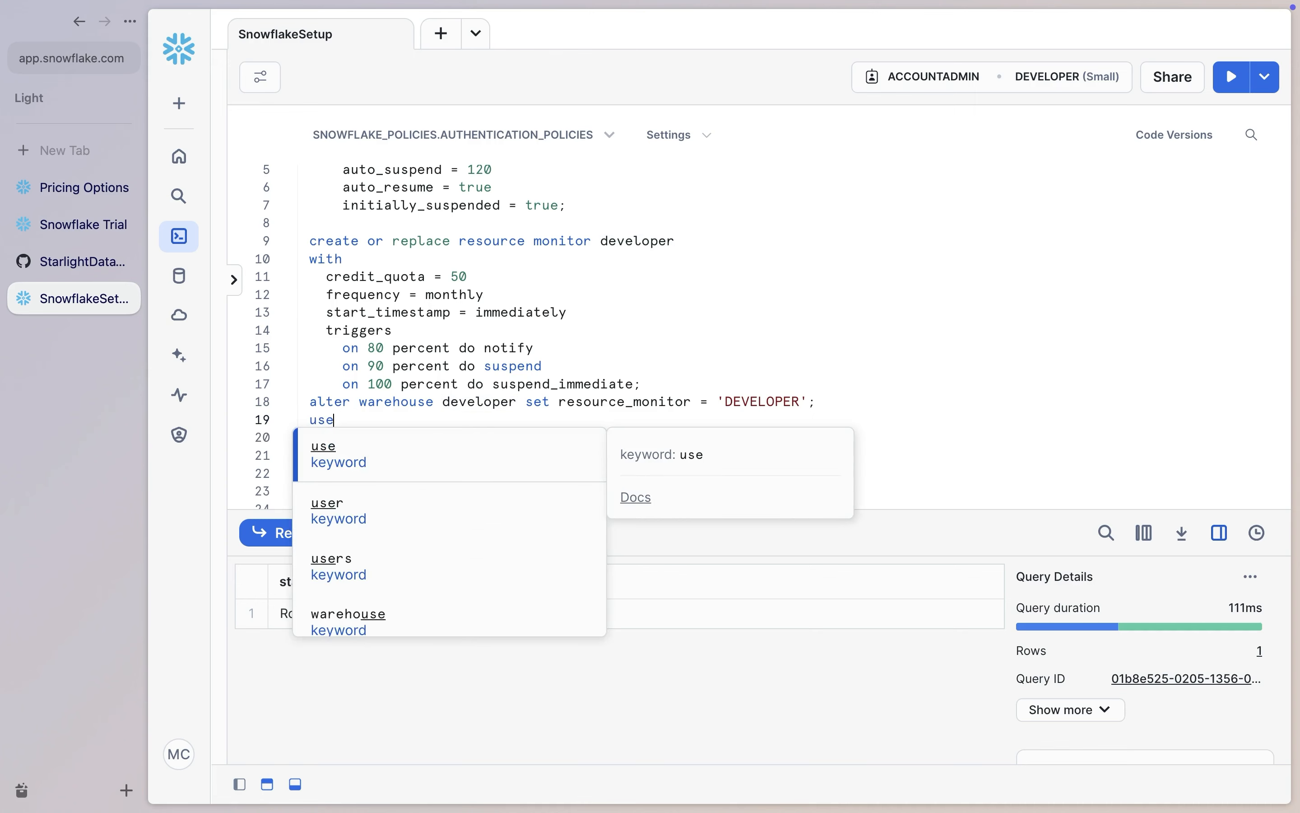
type(" role developer;")
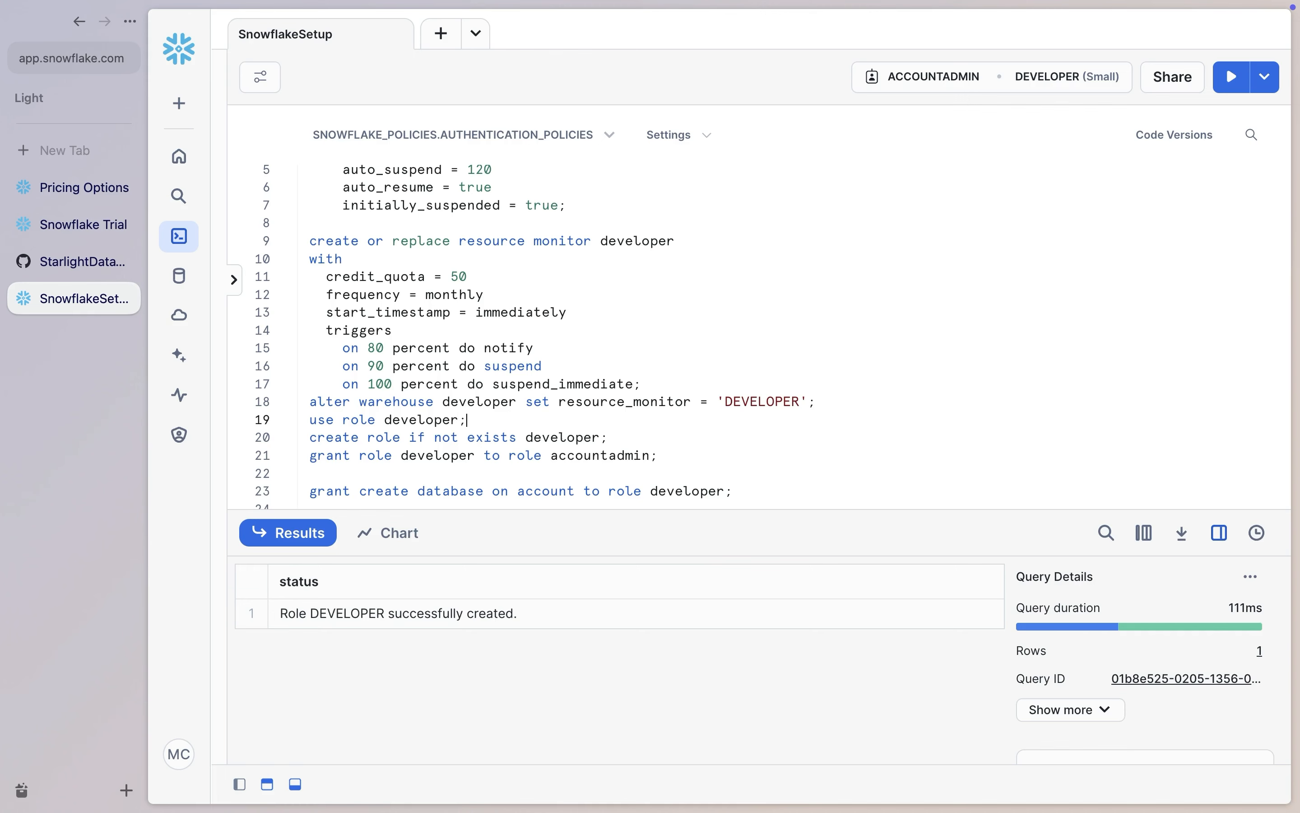
key("super+Return")
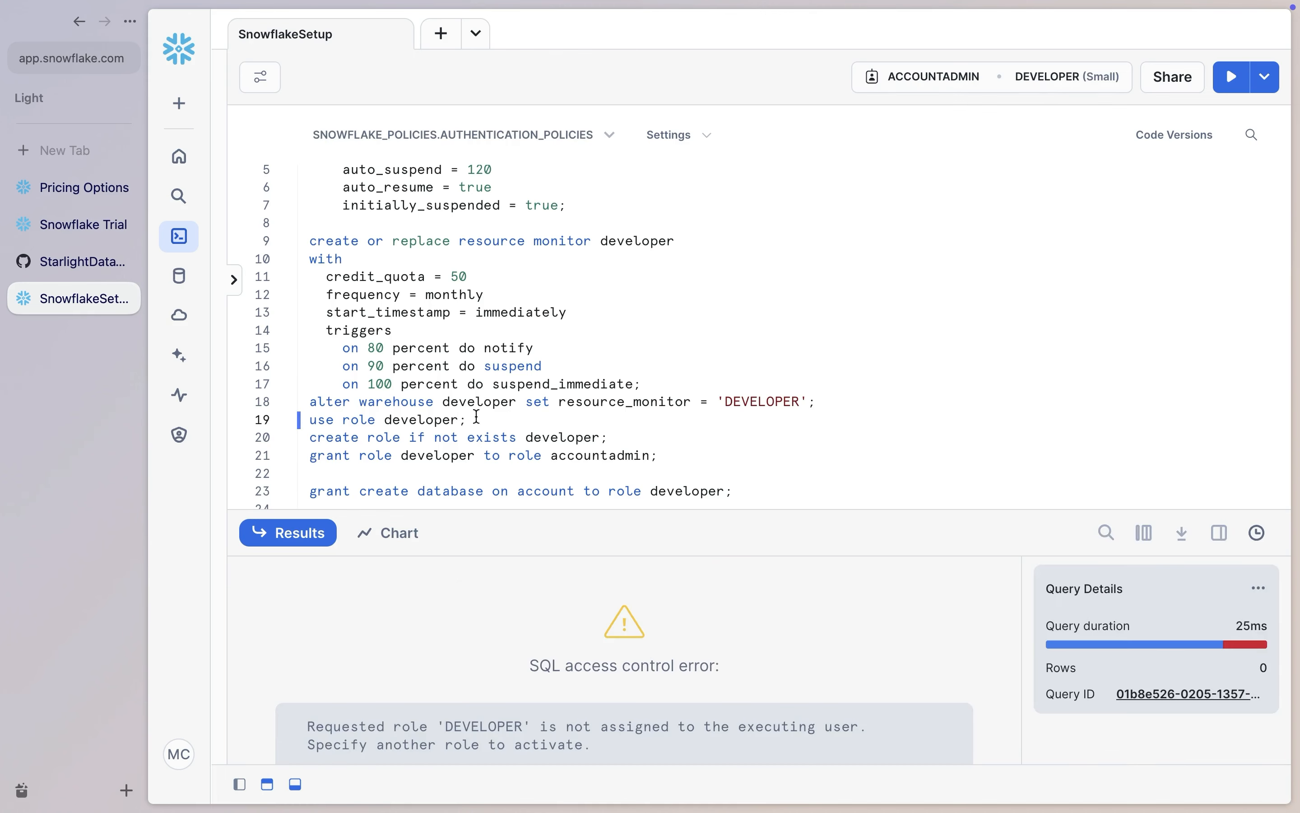
left_click_drag(477, 416, 308, 420)
key("BackSpace")
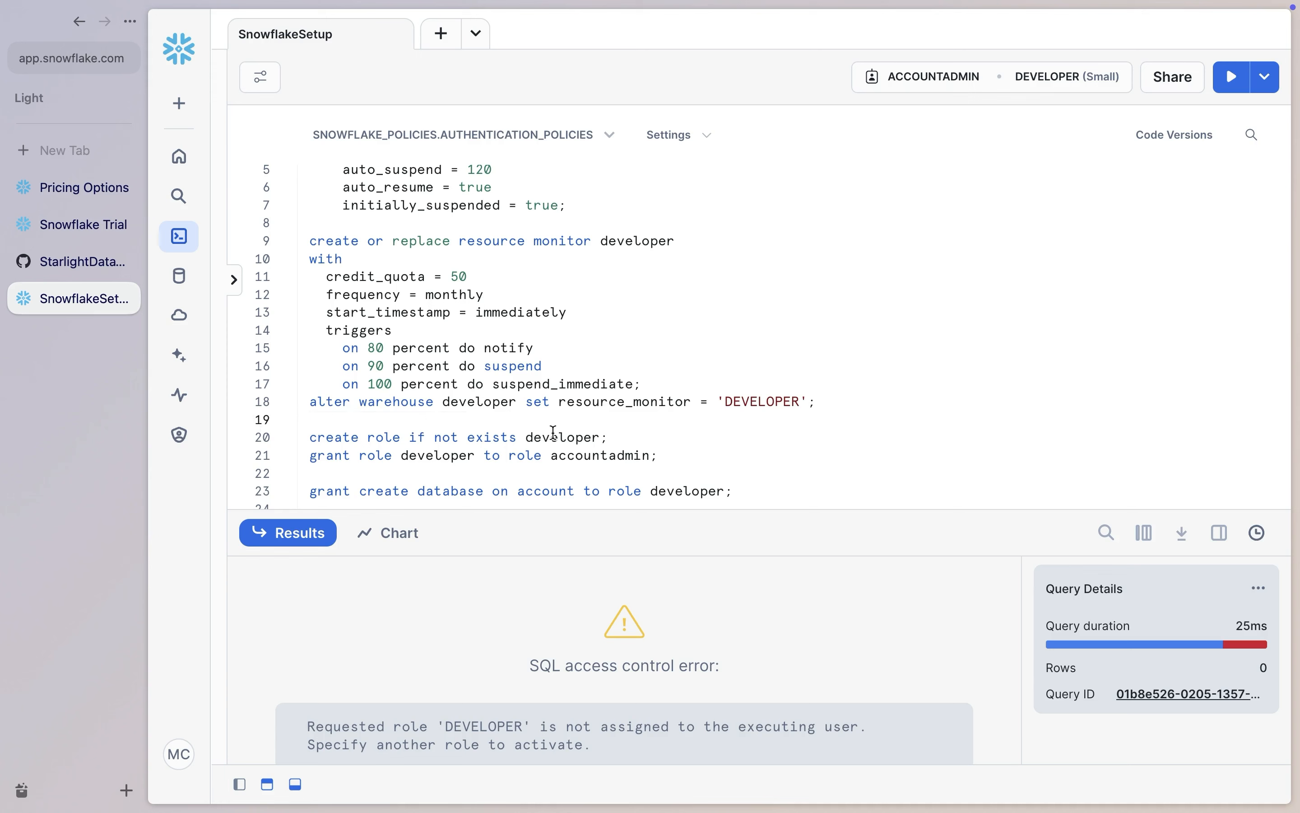
Step: Grant DEVELOPER to ACCOUNTADMIN and reload to confirm DEVELOPER appears among the roles
left_click(373, 456)
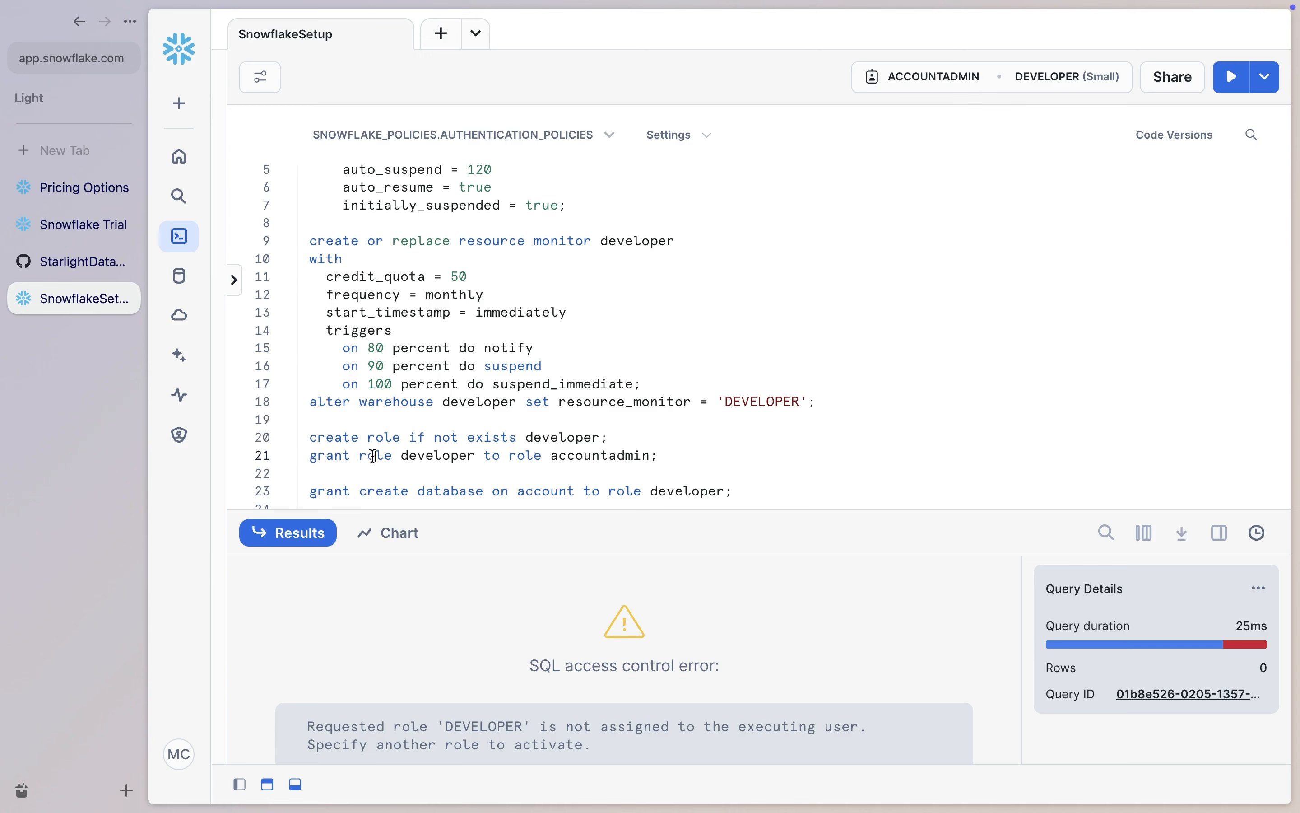
double_click(427, 456)
left_click(509, 452)
left_click(1232, 81)
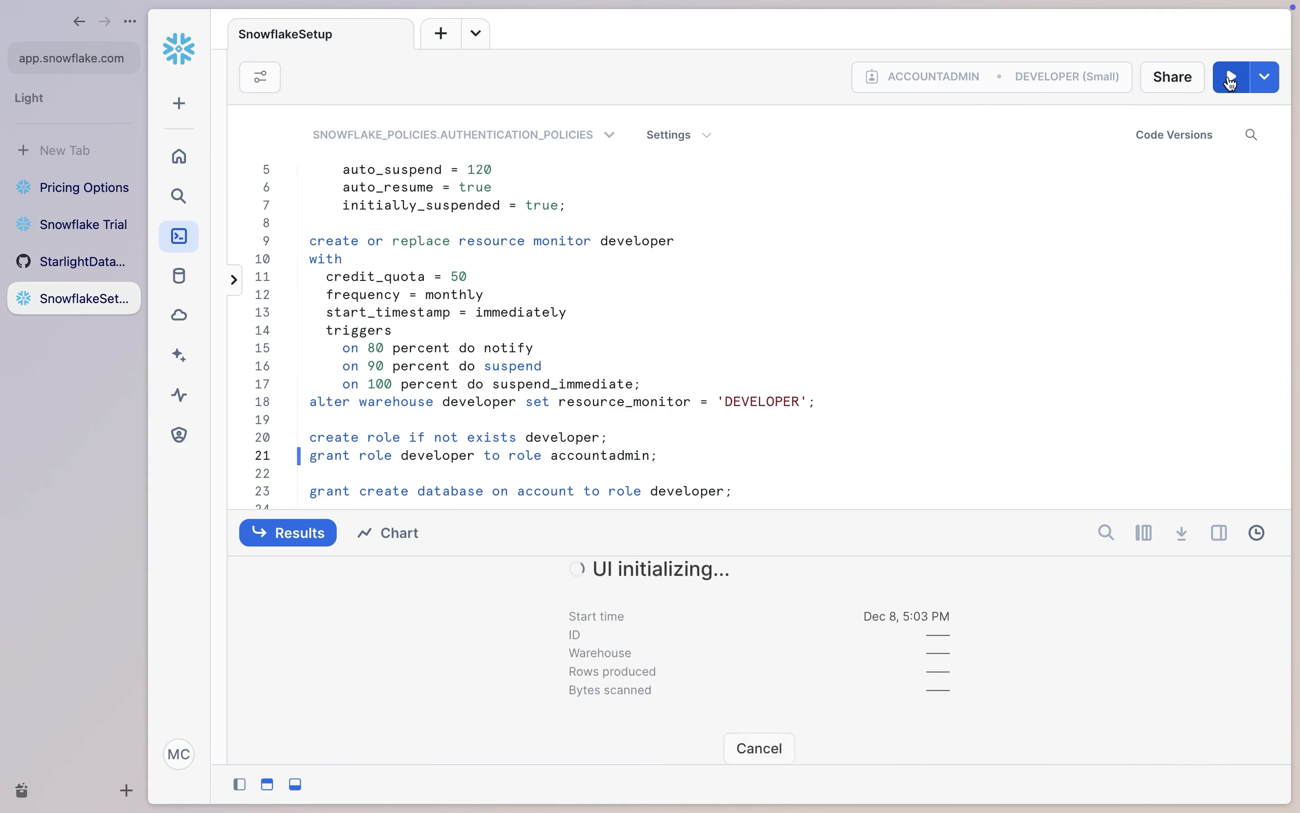
left_click(428, 424)
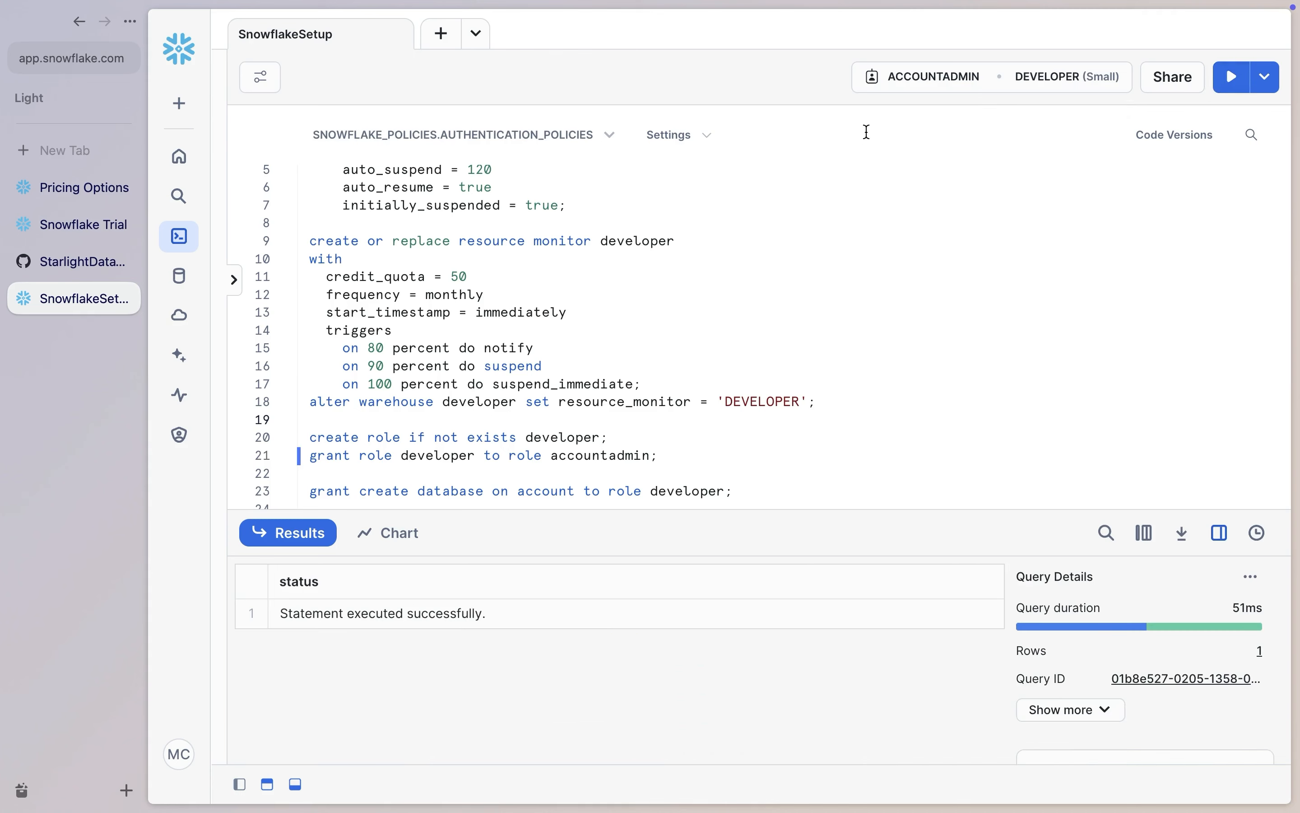
left_click(903, 84)
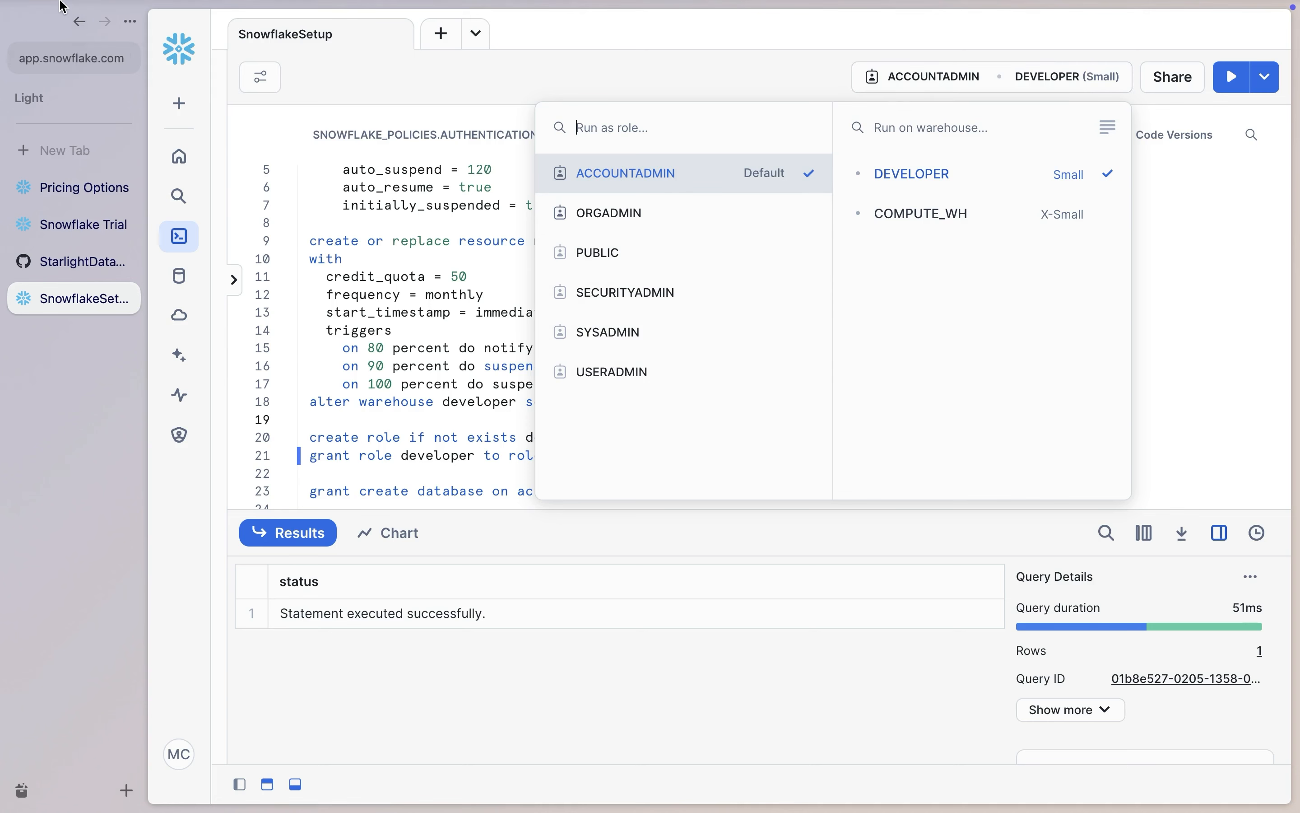
left_click(320, 316)
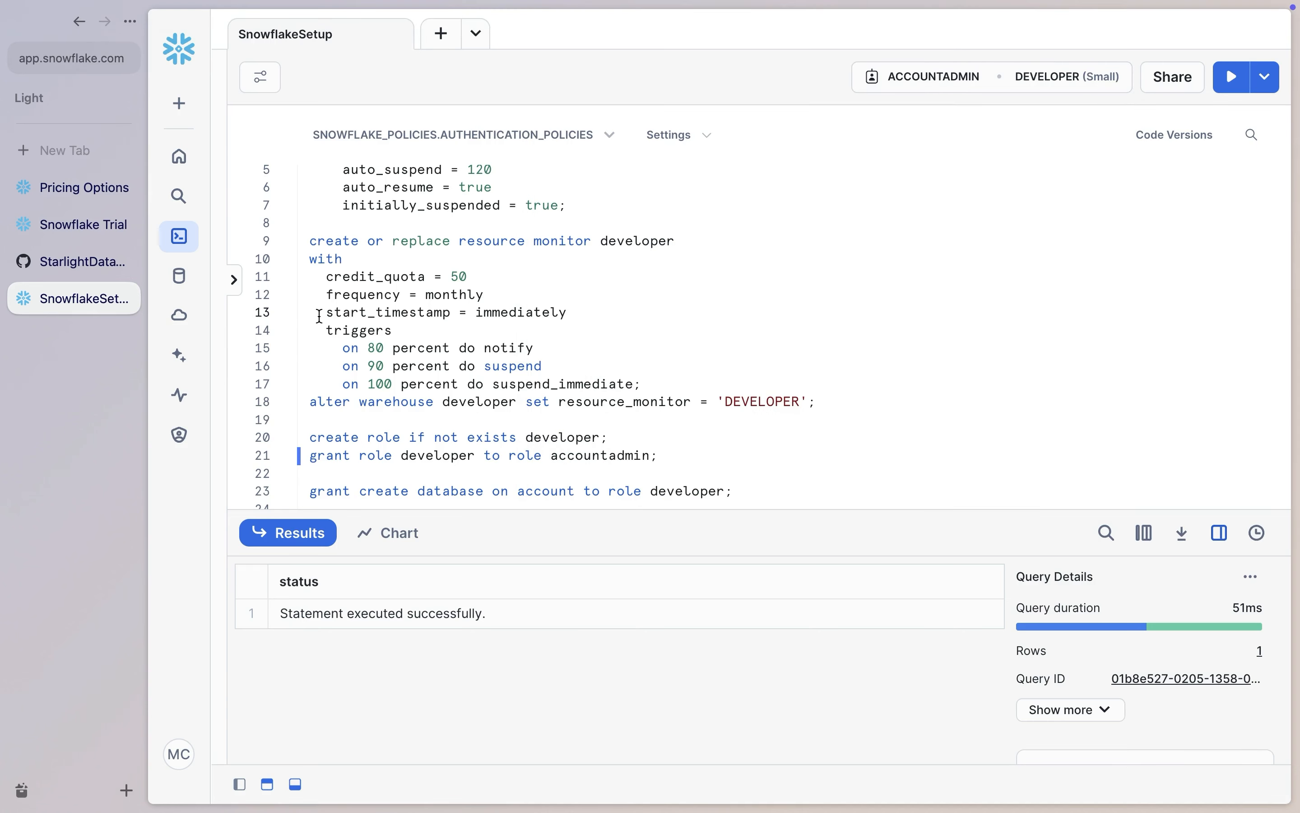
key("super+r")
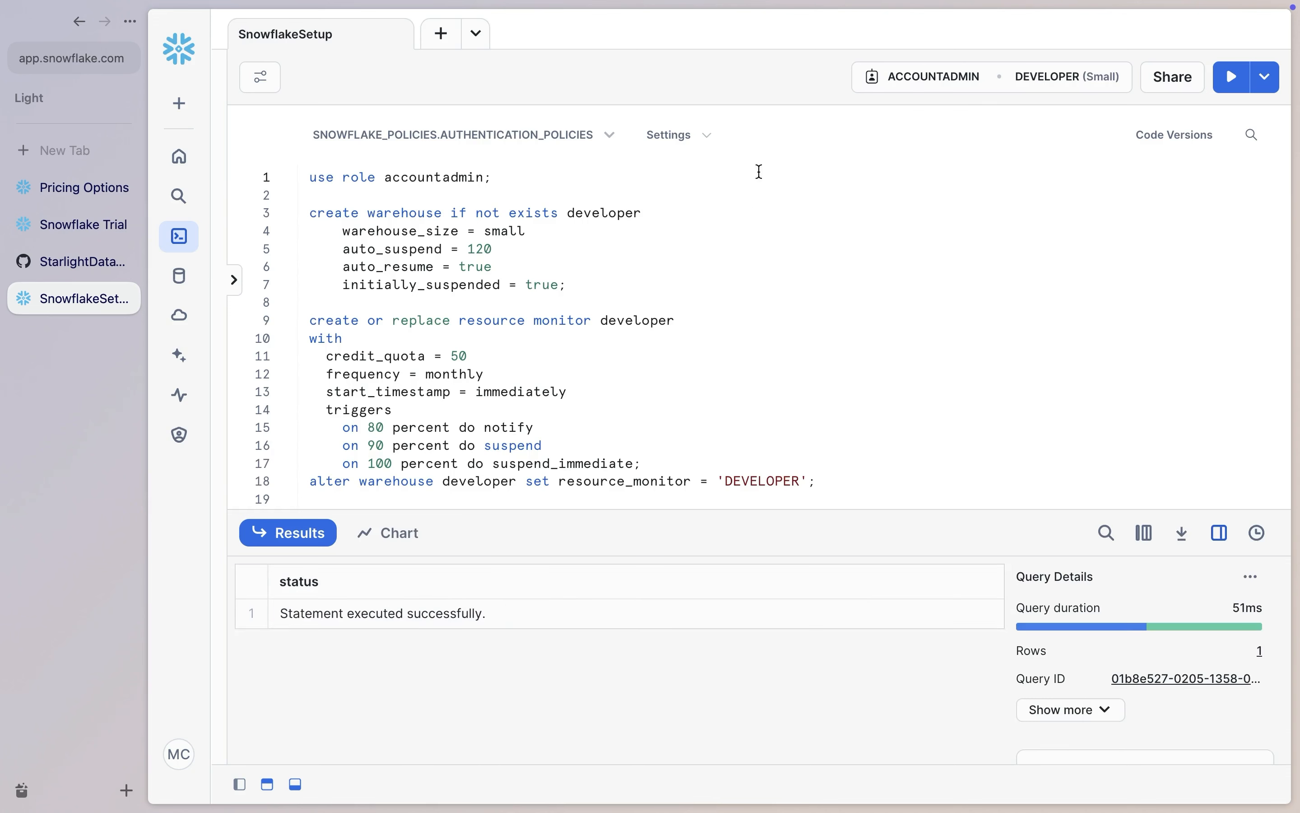
left_click(923, 86)
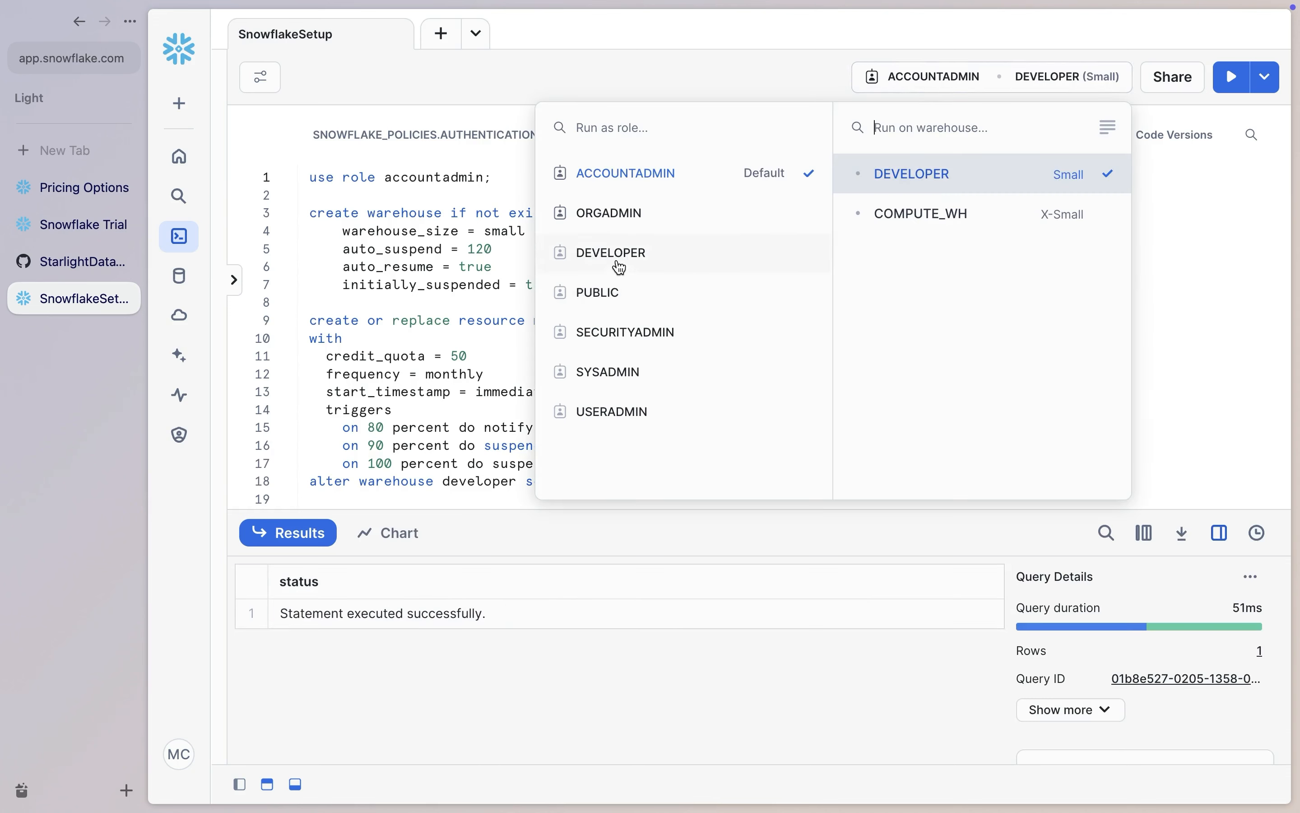
Step: Run the create-database and DEVELOPER warehouse usage grants to the DEVELOPER role
mouse_move(563, 261)
left_click(414, 370)
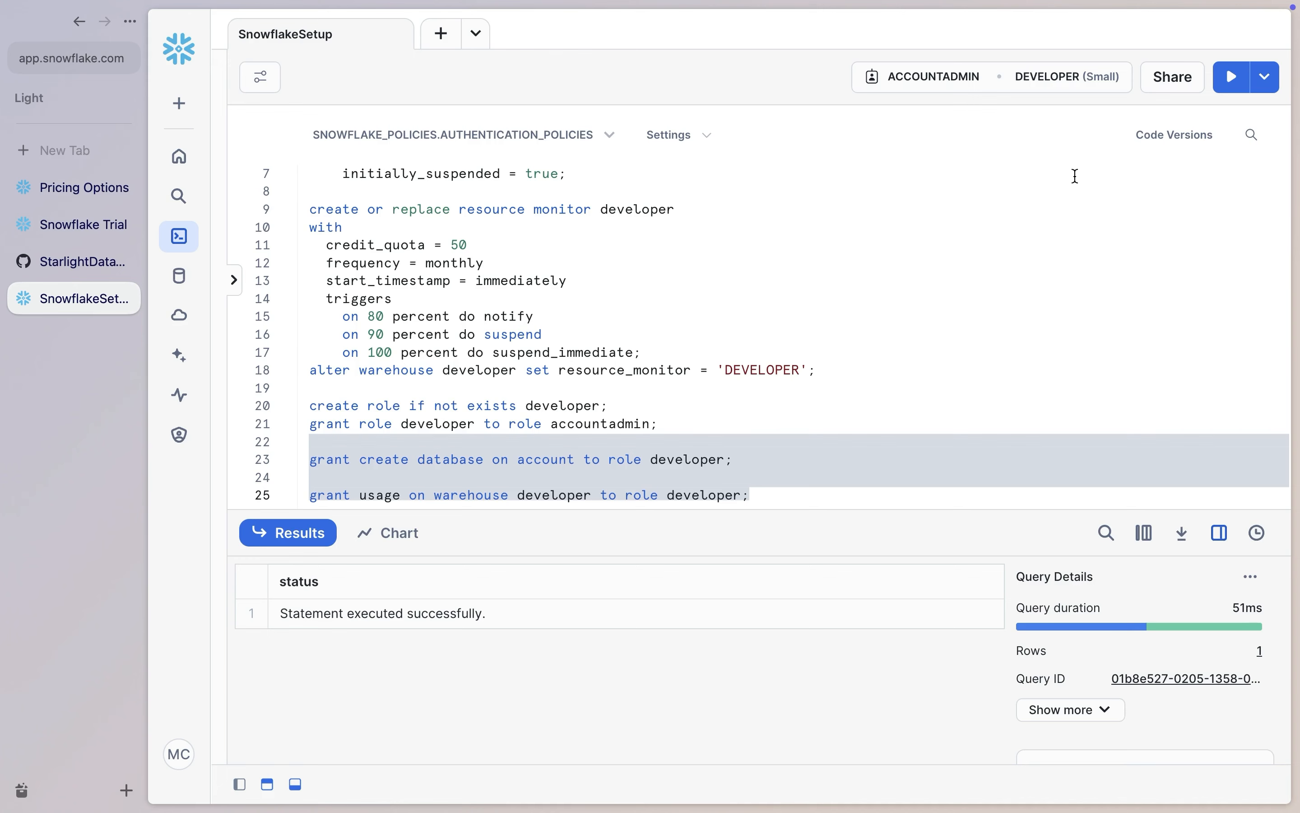
left_click(1233, 77)
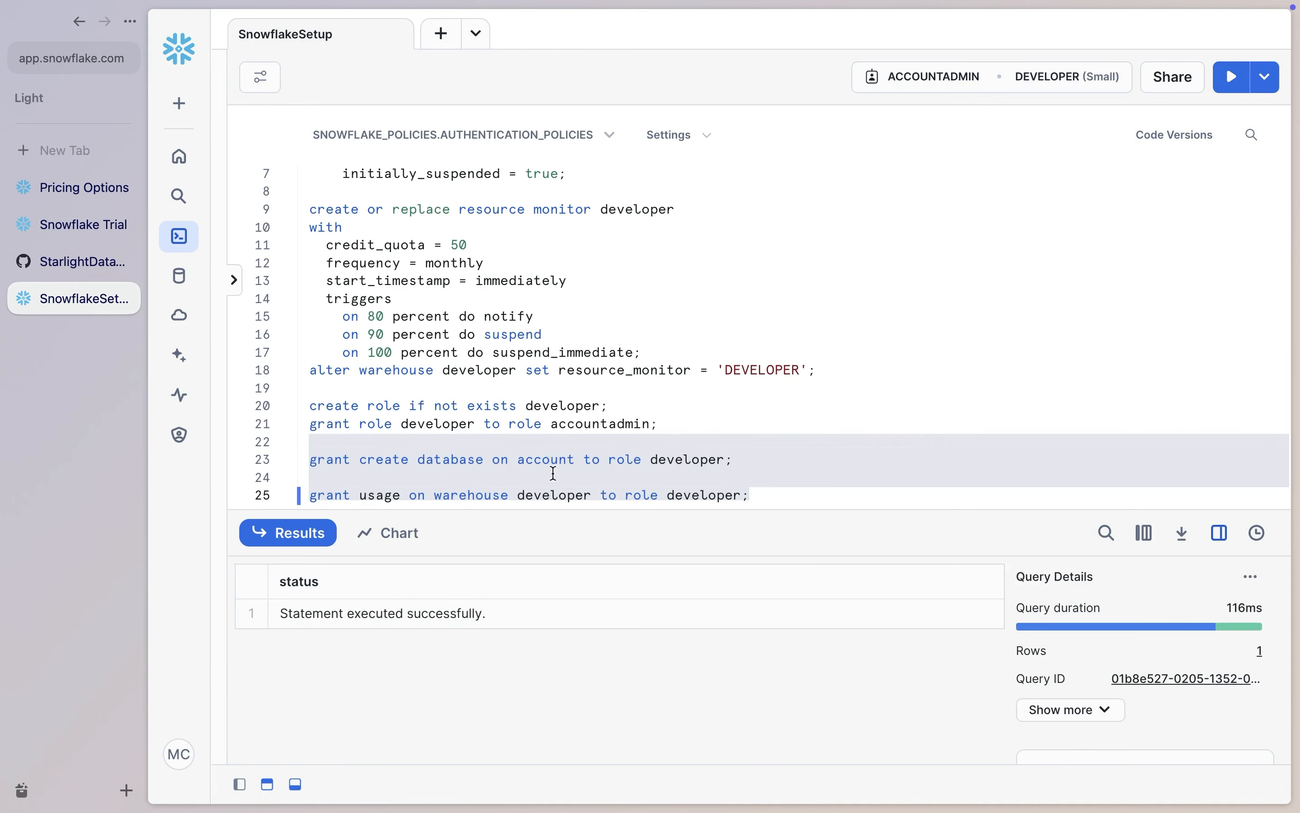
left_click(527, 393)
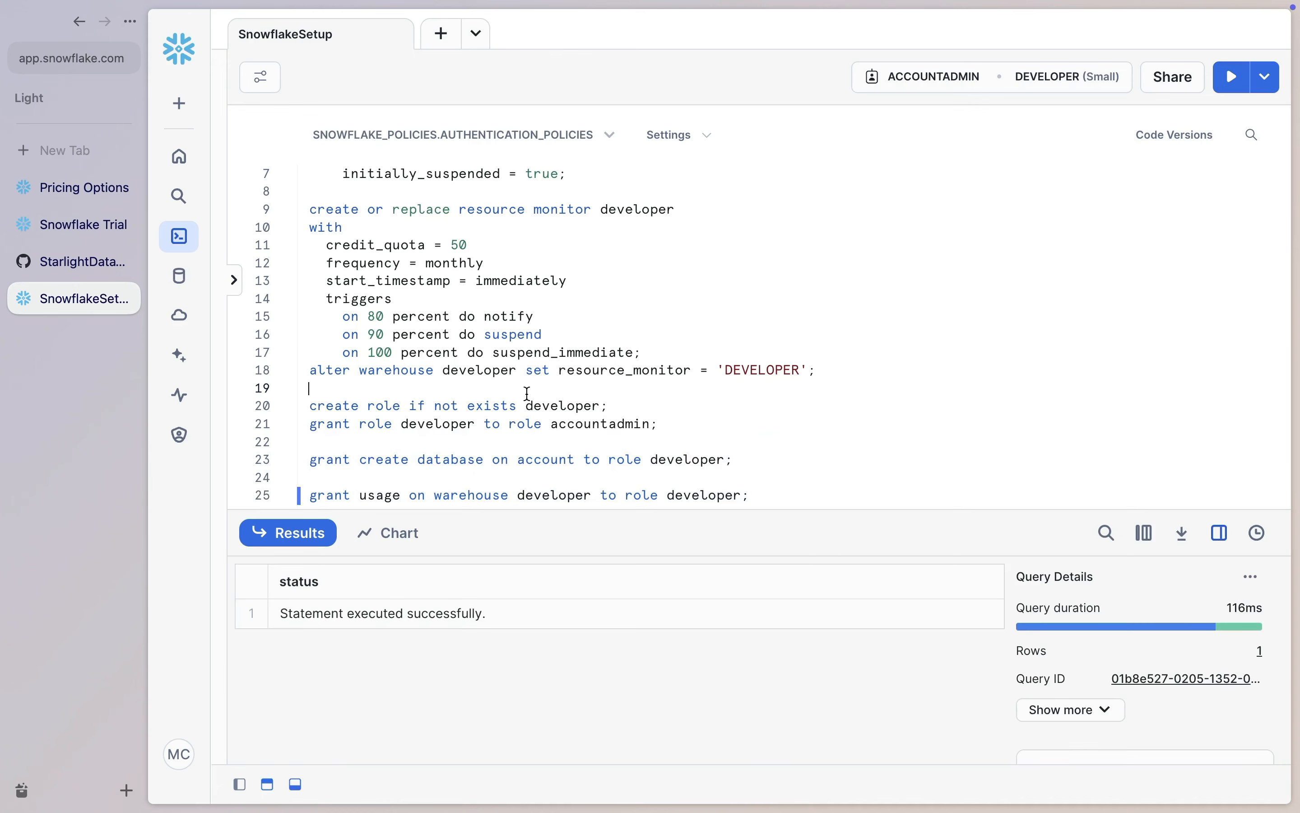
Step: Replace the worksheet script with the Create developer script copied from GitHub
left_click(80, 262)
scroll(519, 366, "down", 5)
scroll(521, 370, "down", 8)
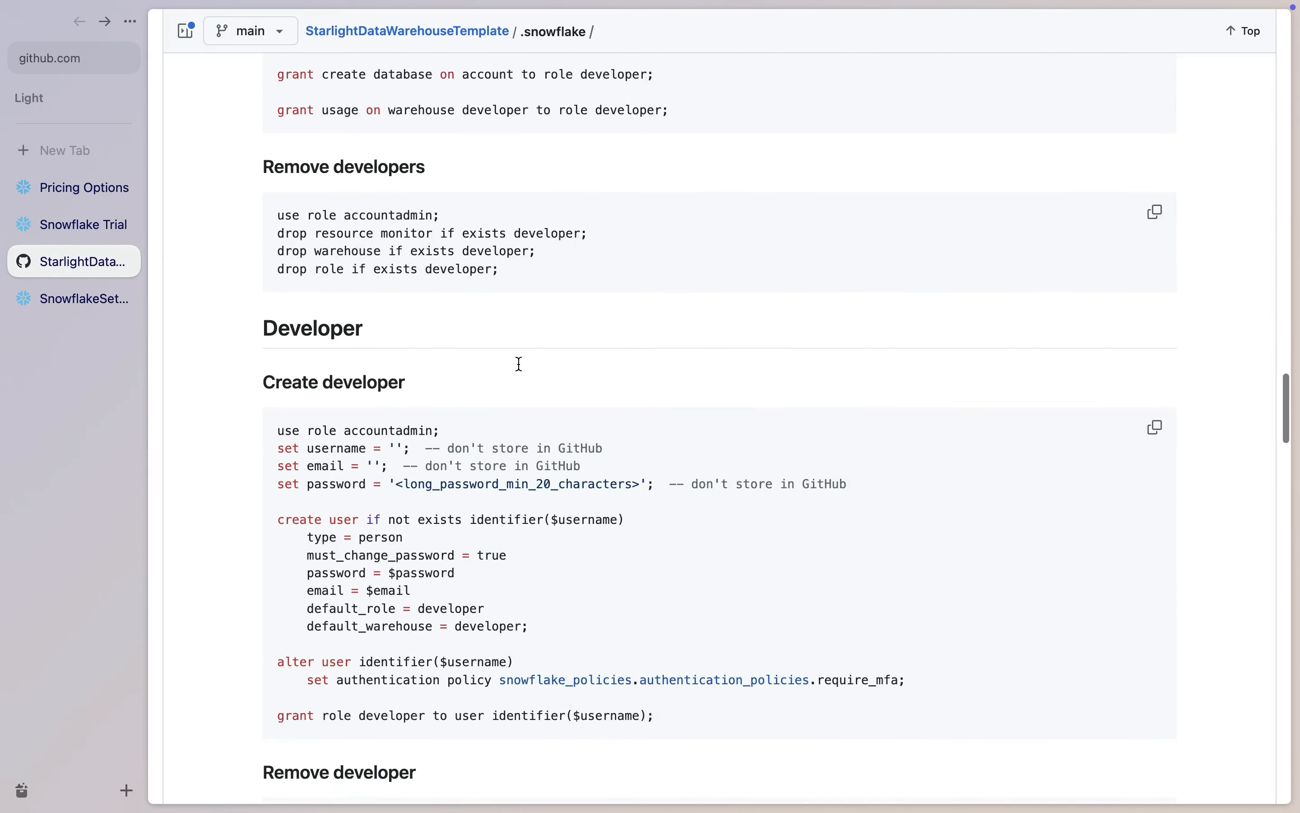
left_click(1155, 258)
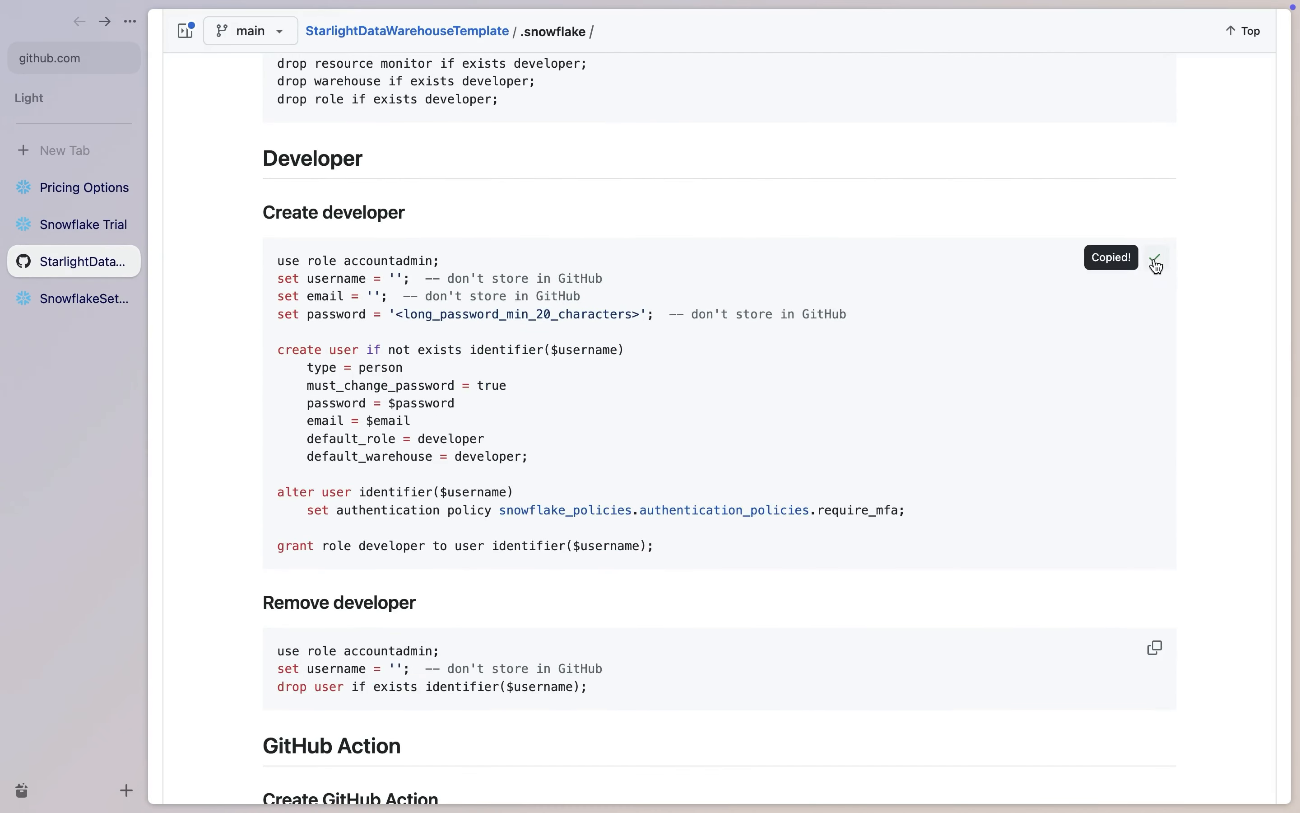
left_click(70, 310)
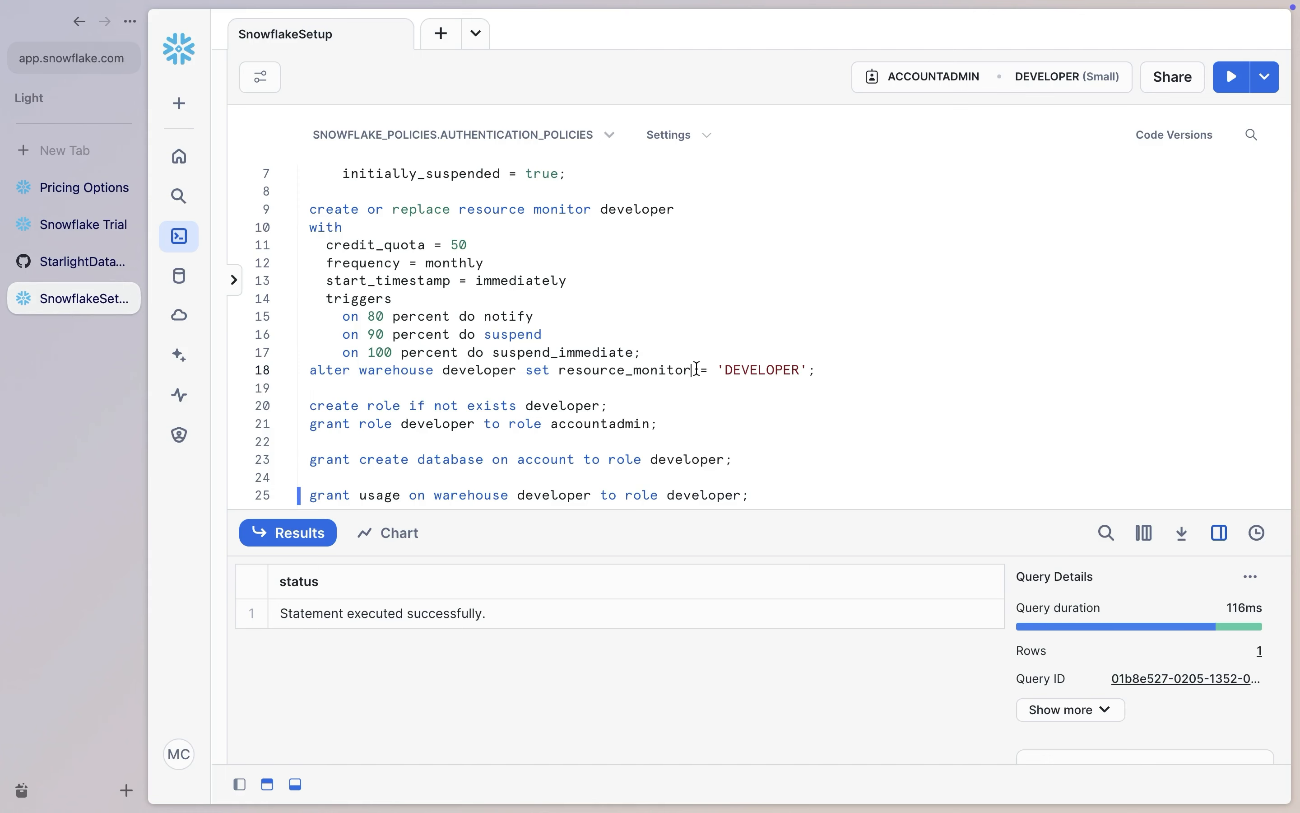
key("ctrl+a")
key("ctrl+v")
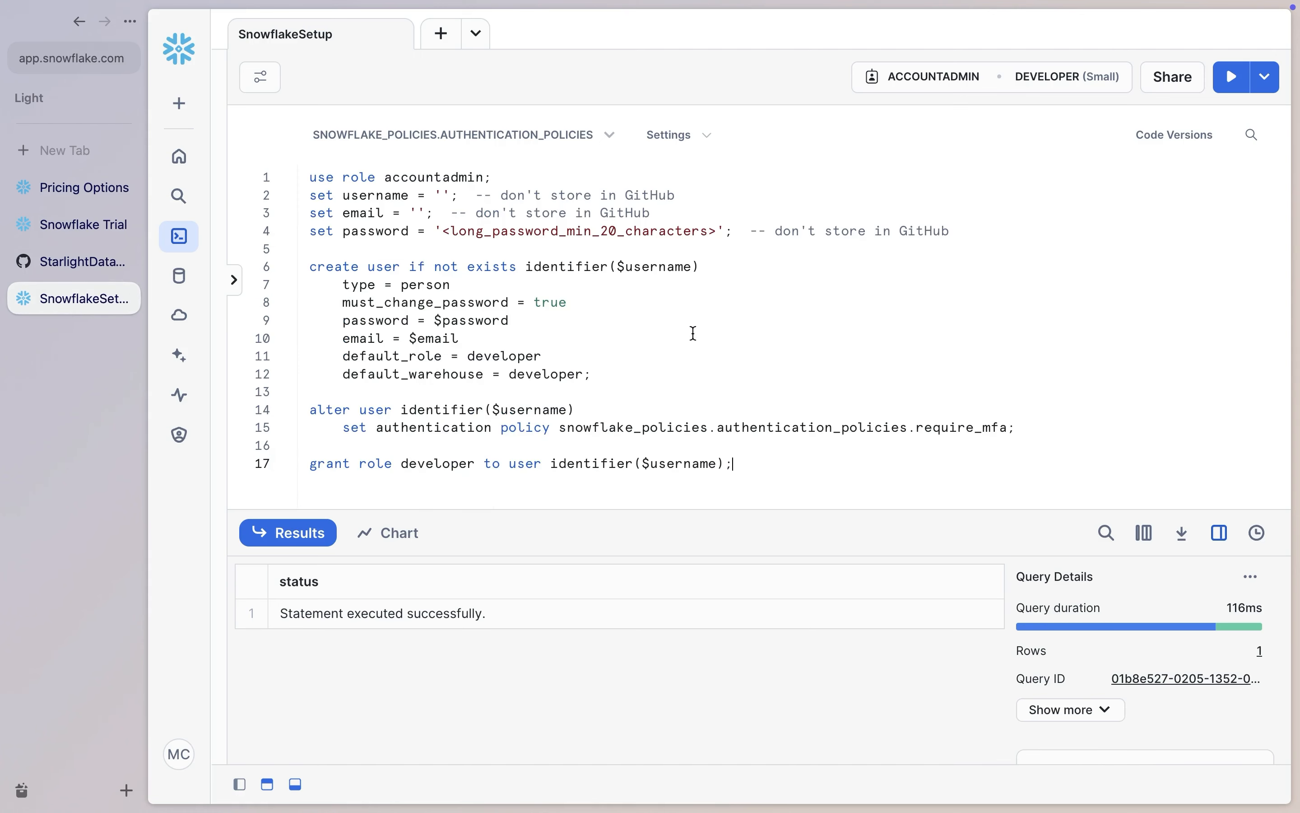
Step: Fill in the new developer's username and e-mail address in the script's variables
left_click(444, 194)
type("martin1")
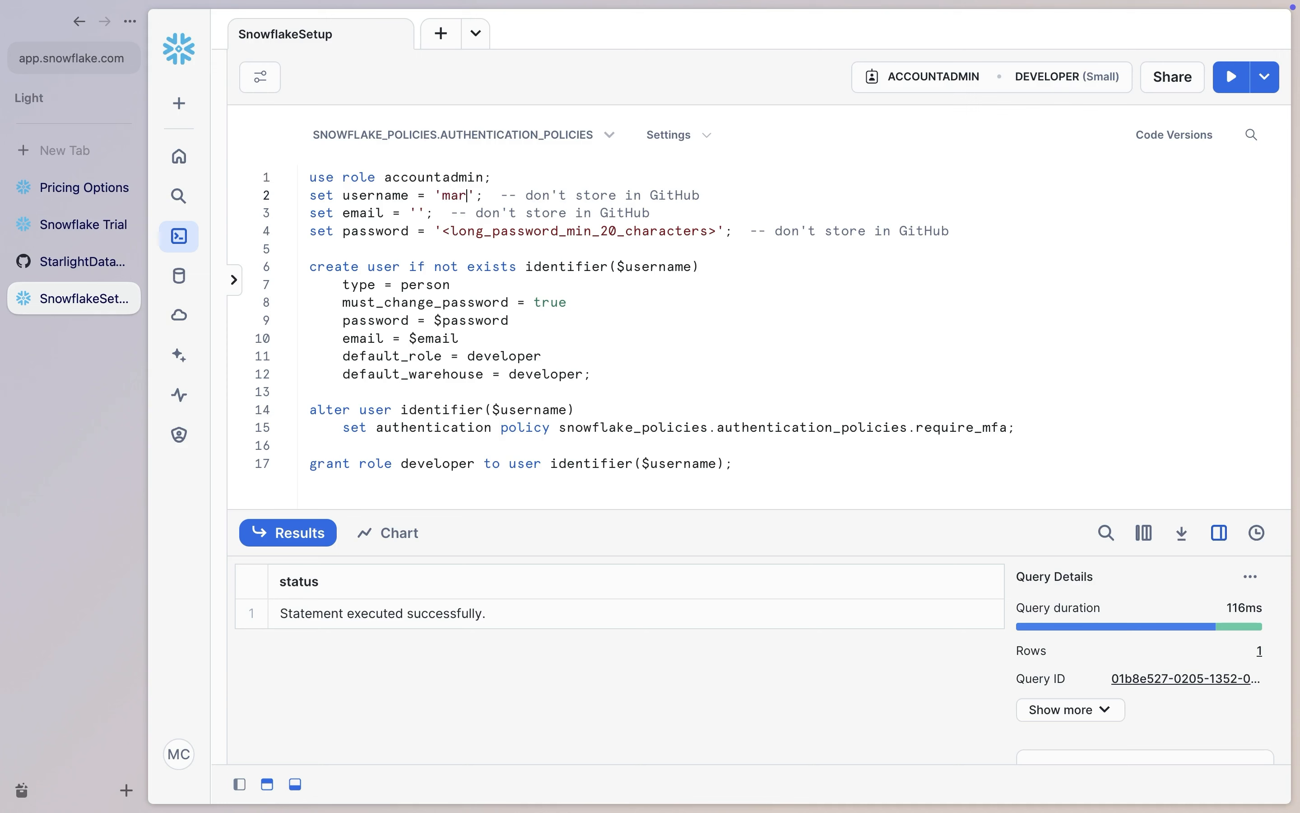
left_click(417, 212)
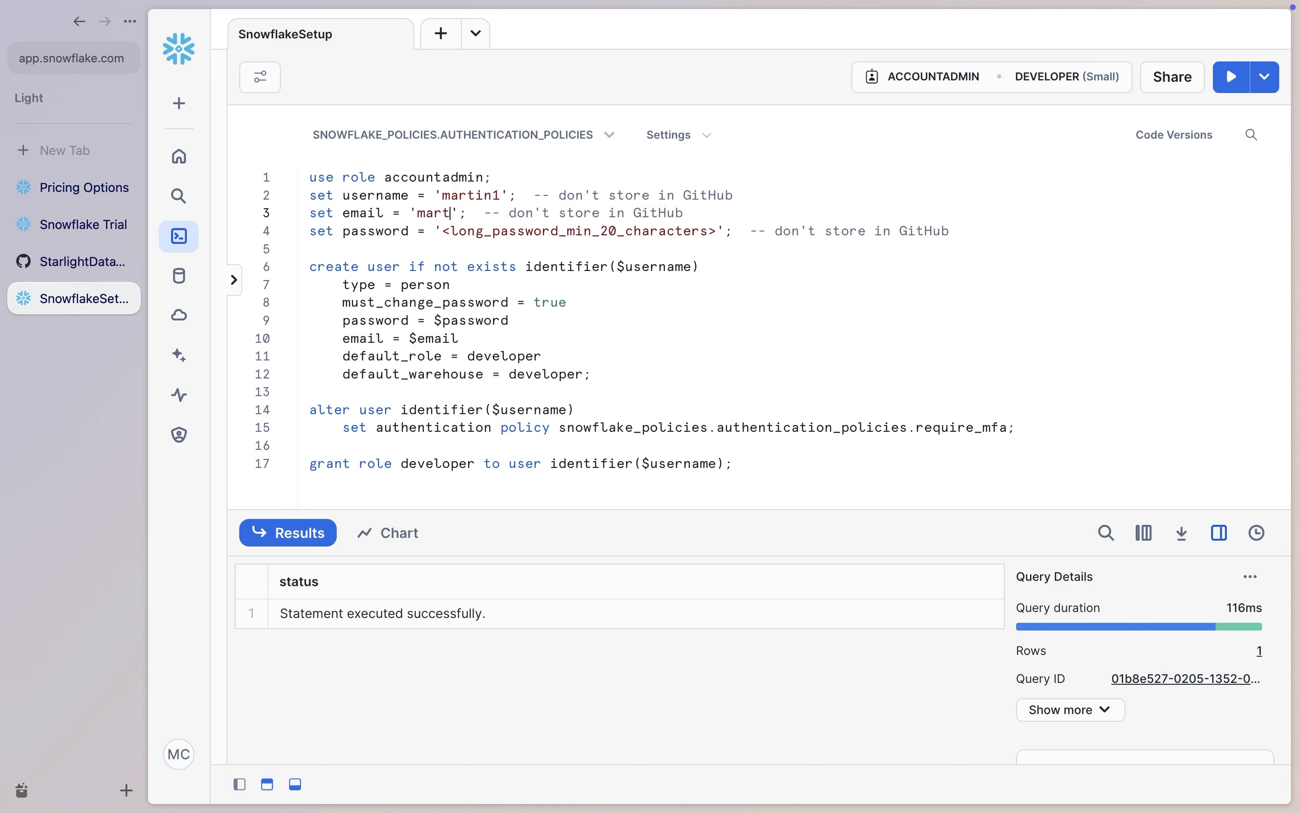
double_click(538, 233)
left_click(802, 241)
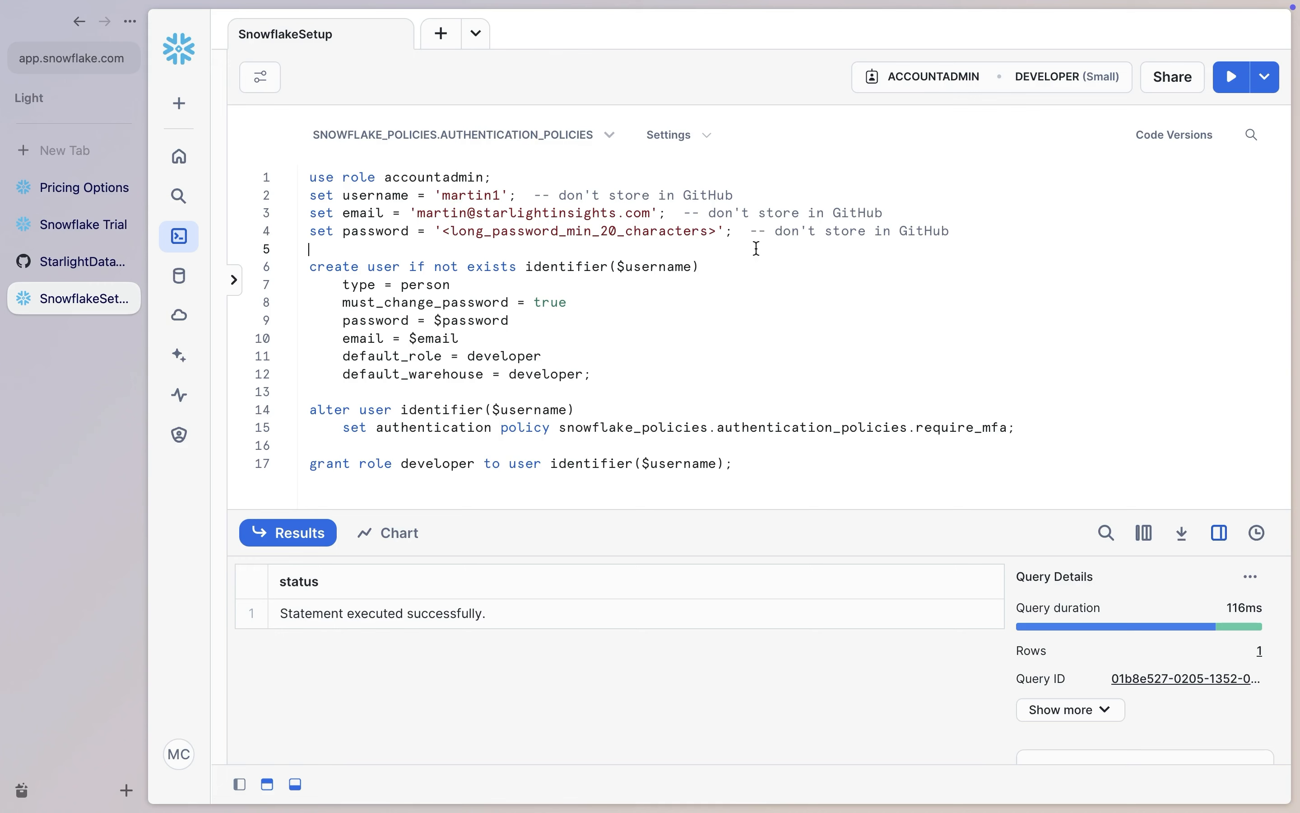
left_click(988, 234)
left_click_drag(988, 233, 297, 192)
Step: Review the script's type = person, must_change_password, password placeholder, require_mfa policy and developer role
left_click(702, 355)
left_click_drag(344, 283, 455, 283)
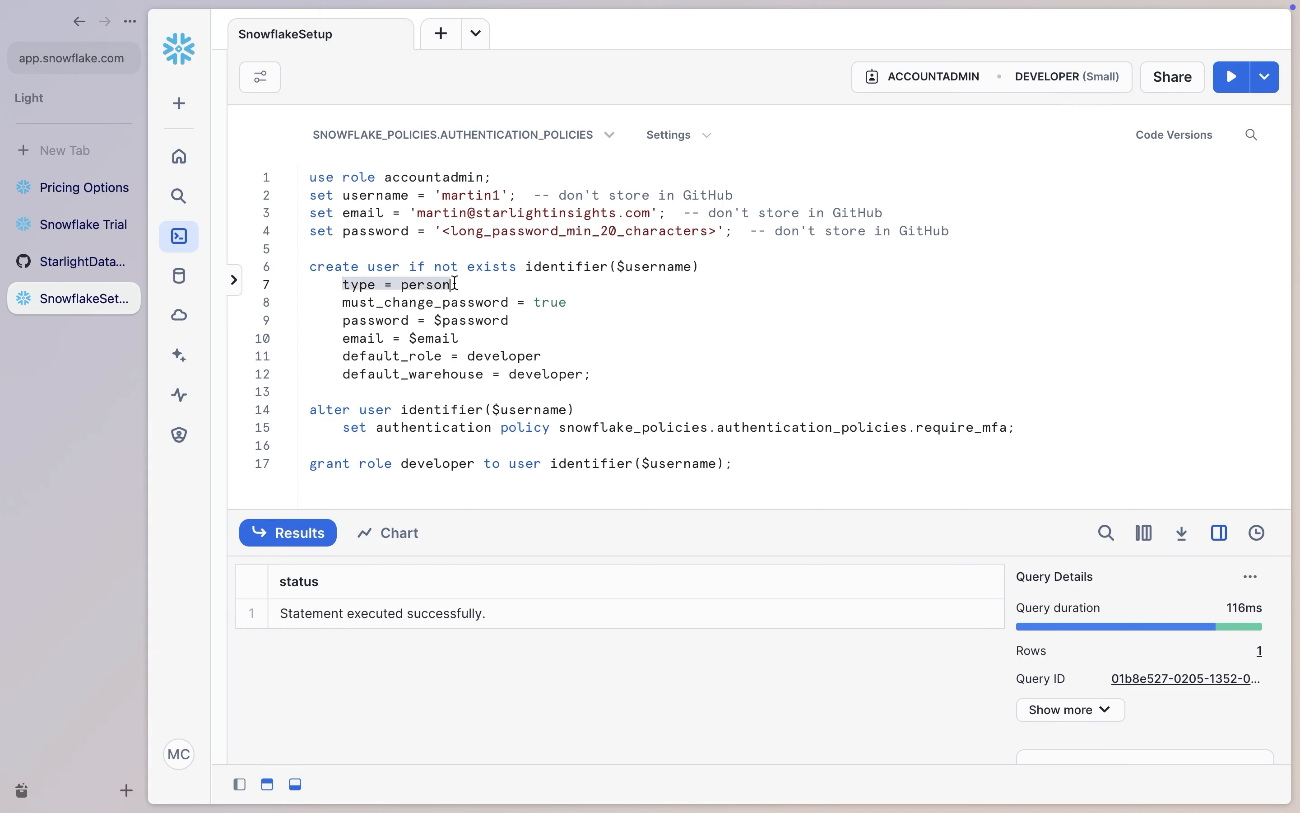
double_click(424, 305)
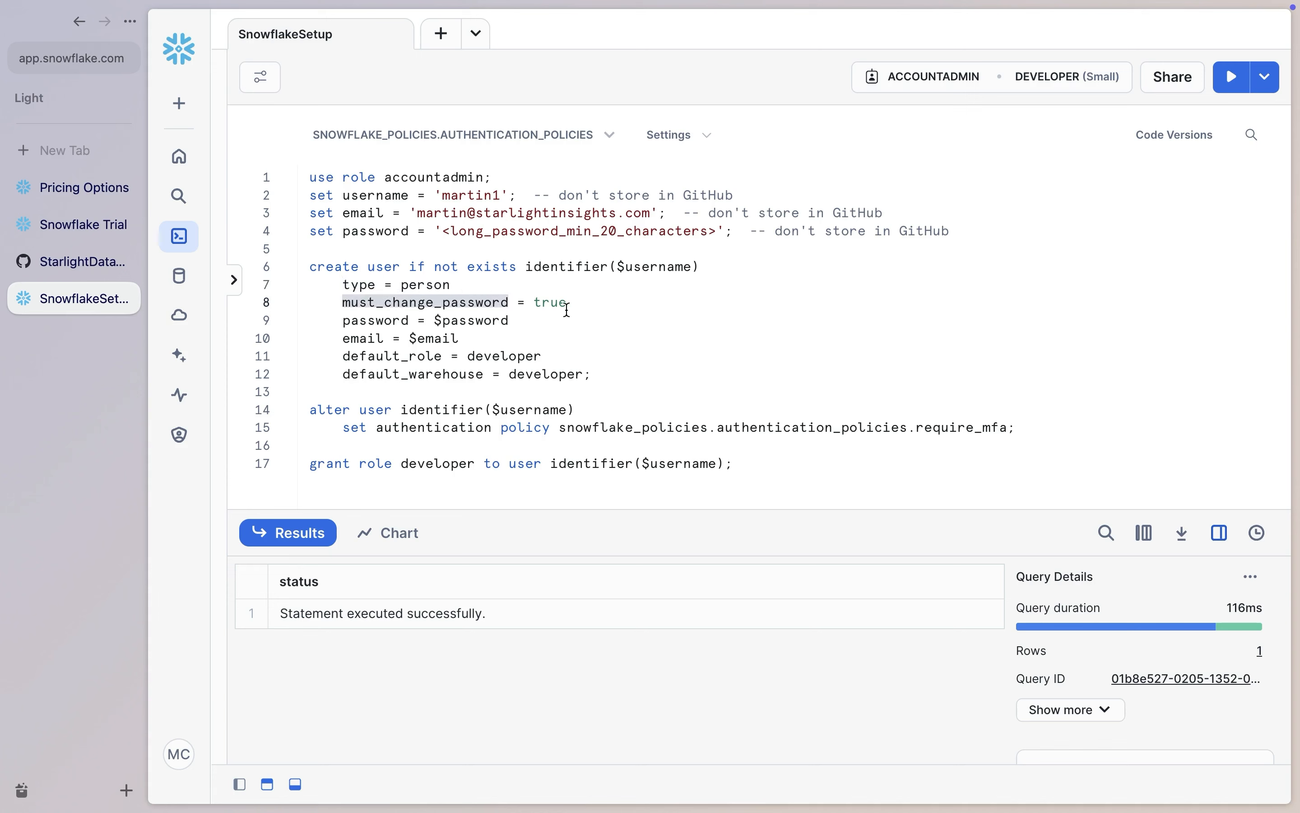
double_click(538, 232)
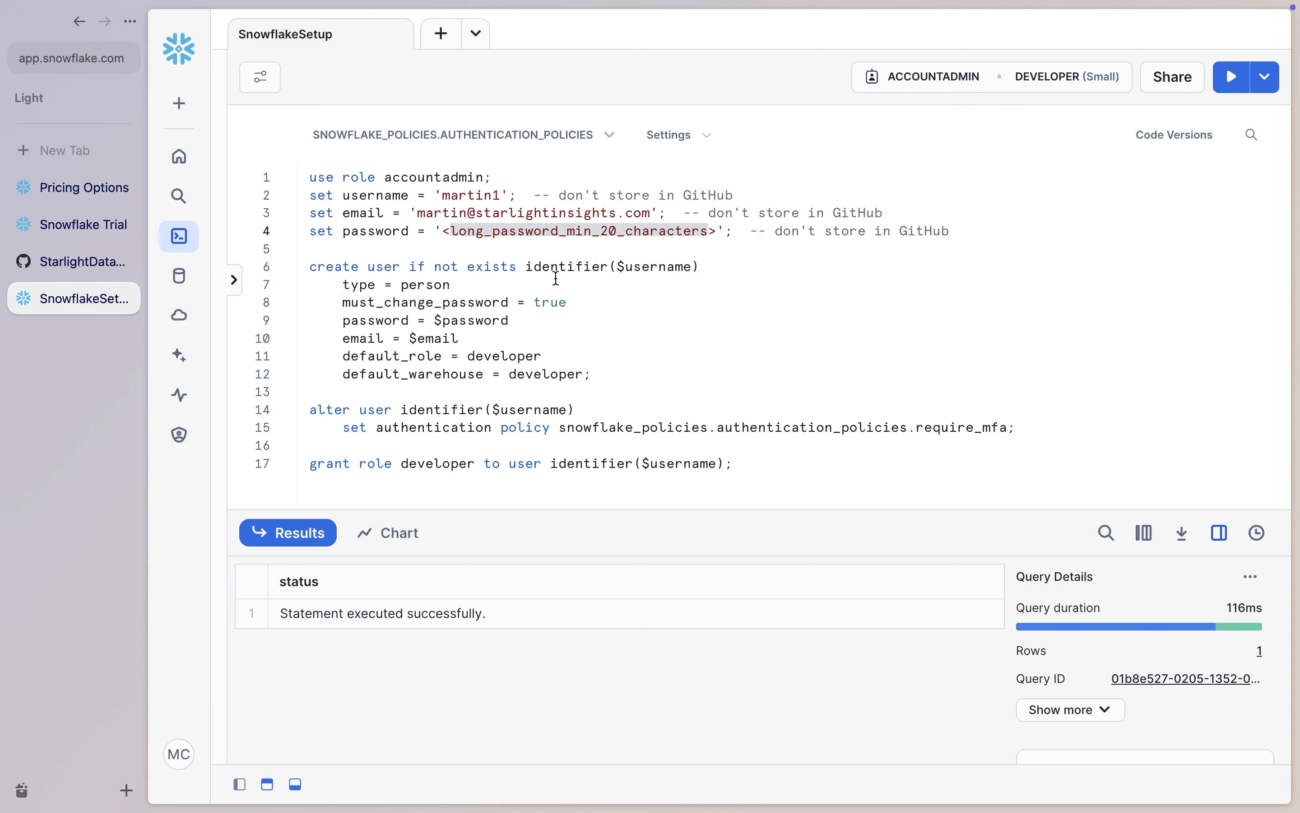
left_click(719, 232)
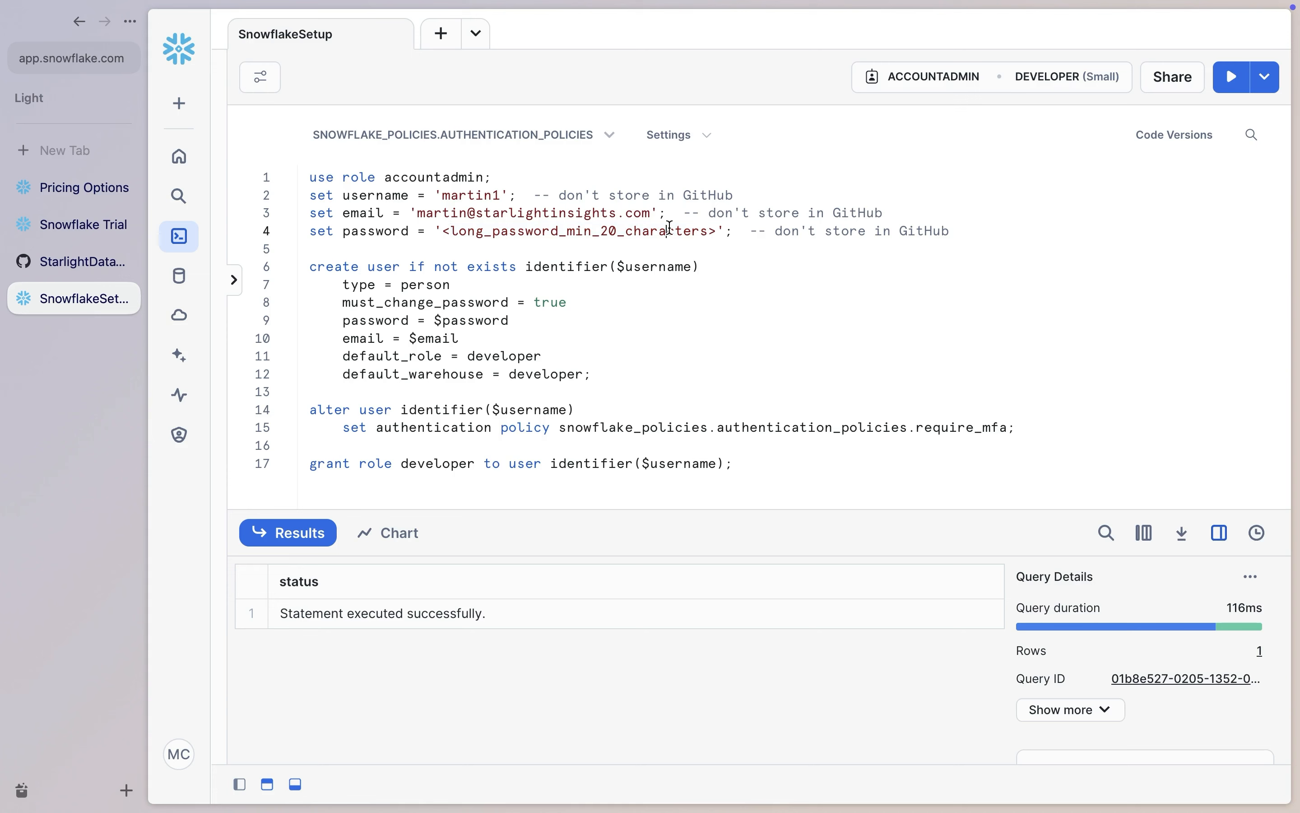
left_click_drag(718, 233, 441, 234)
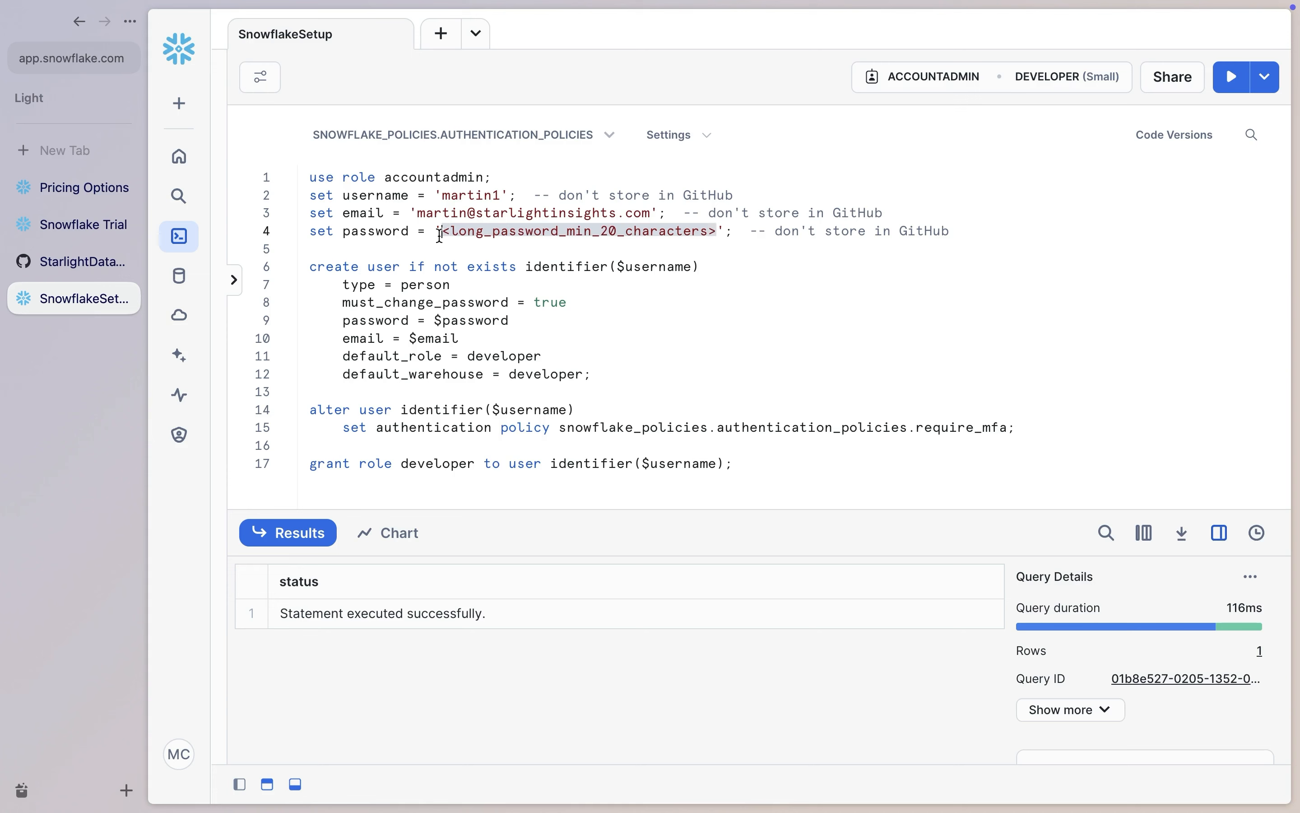
left_click(415, 363)
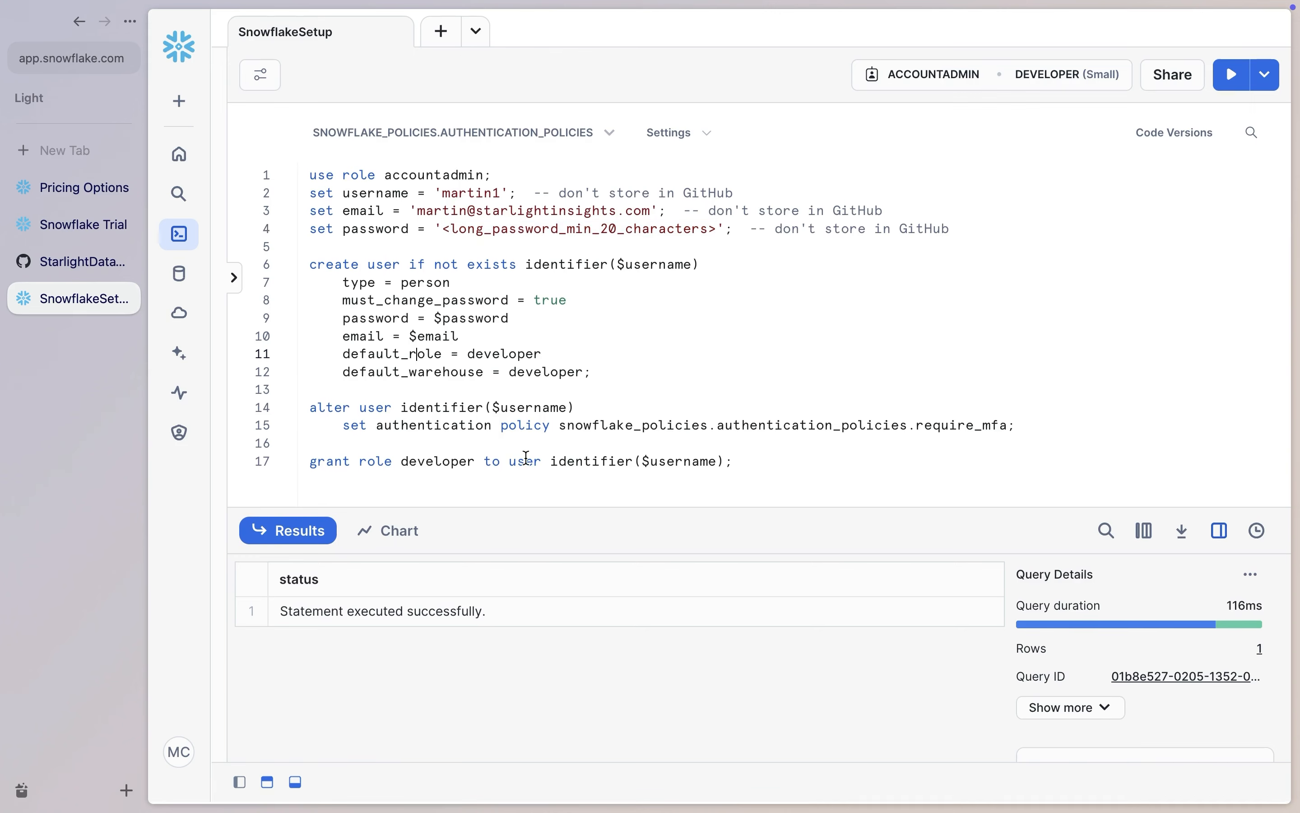
double_click(950, 426)
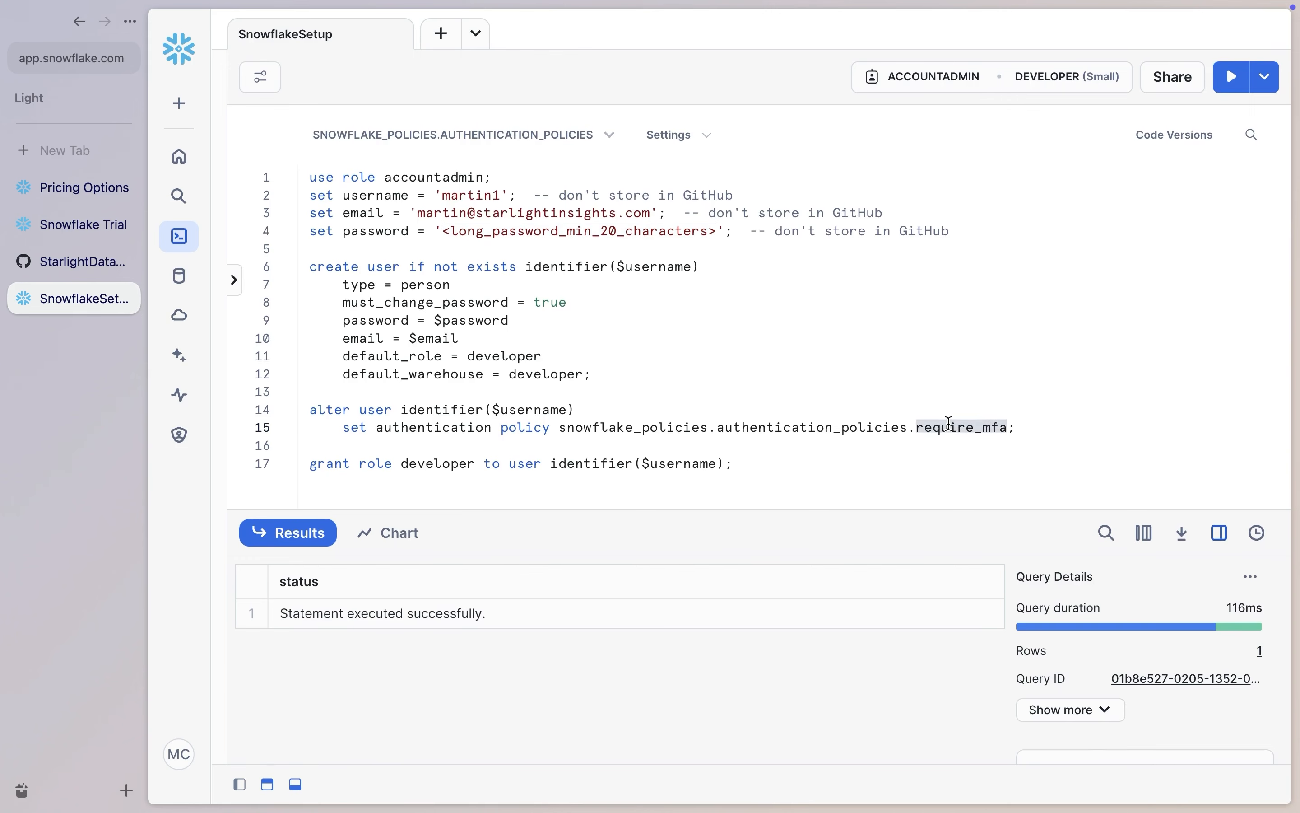
double_click(541, 411)
left_click(454, 443)
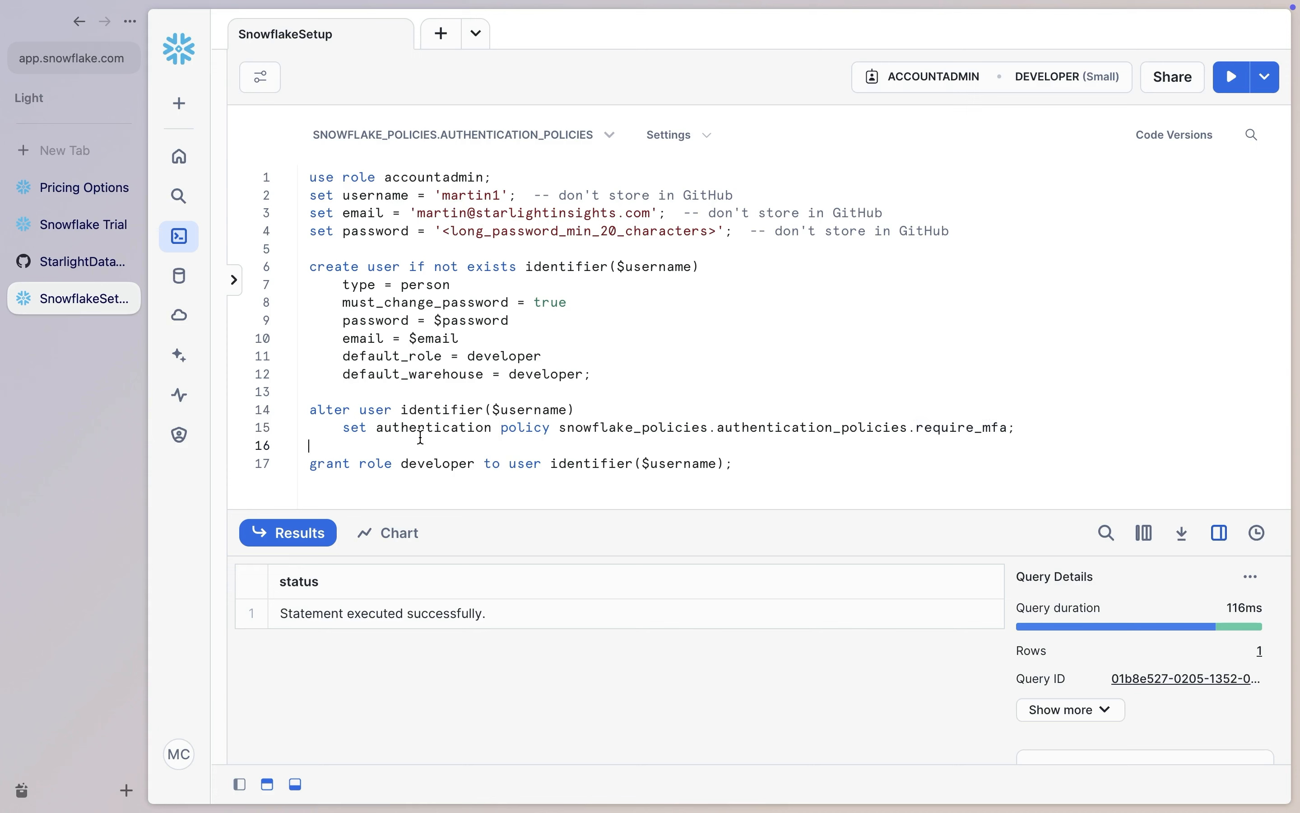
double_click(437, 463)
left_click(693, 462)
Step: Run the entire developer-user script, then look over its accountadmin, username, email and password lines
key("super+a")
left_click(1230, 86)
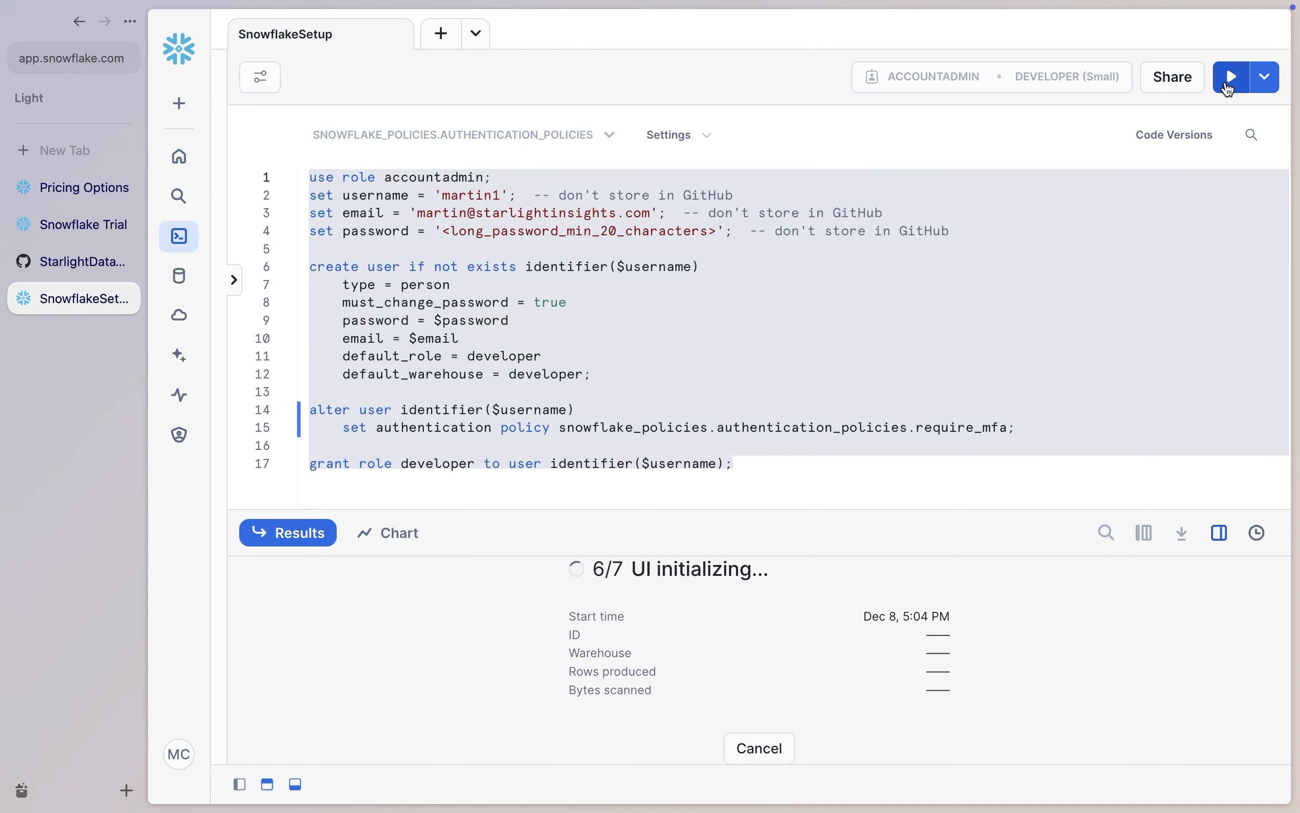
left_click(788, 314)
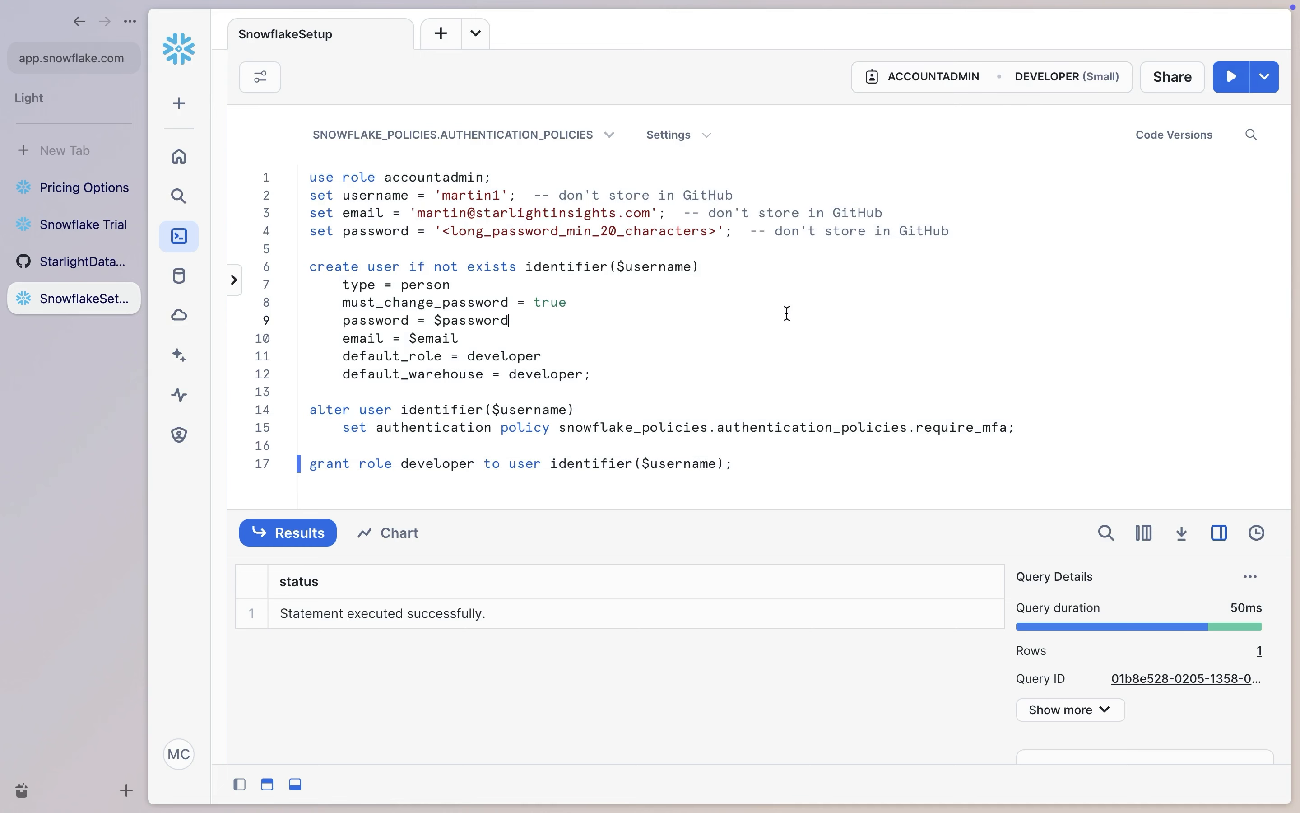
double_click(471, 177)
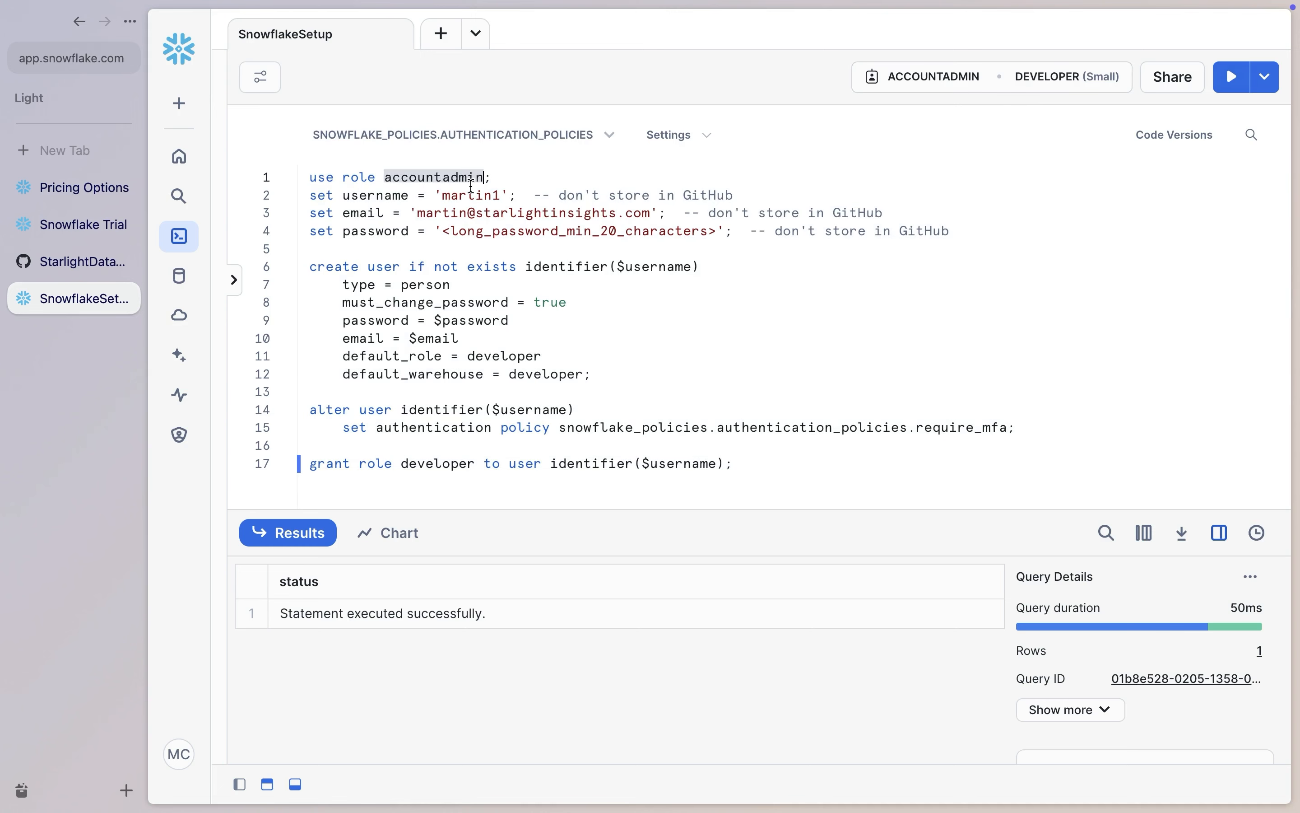
double_click(472, 196)
left_click(502, 211)
left_click(534, 233)
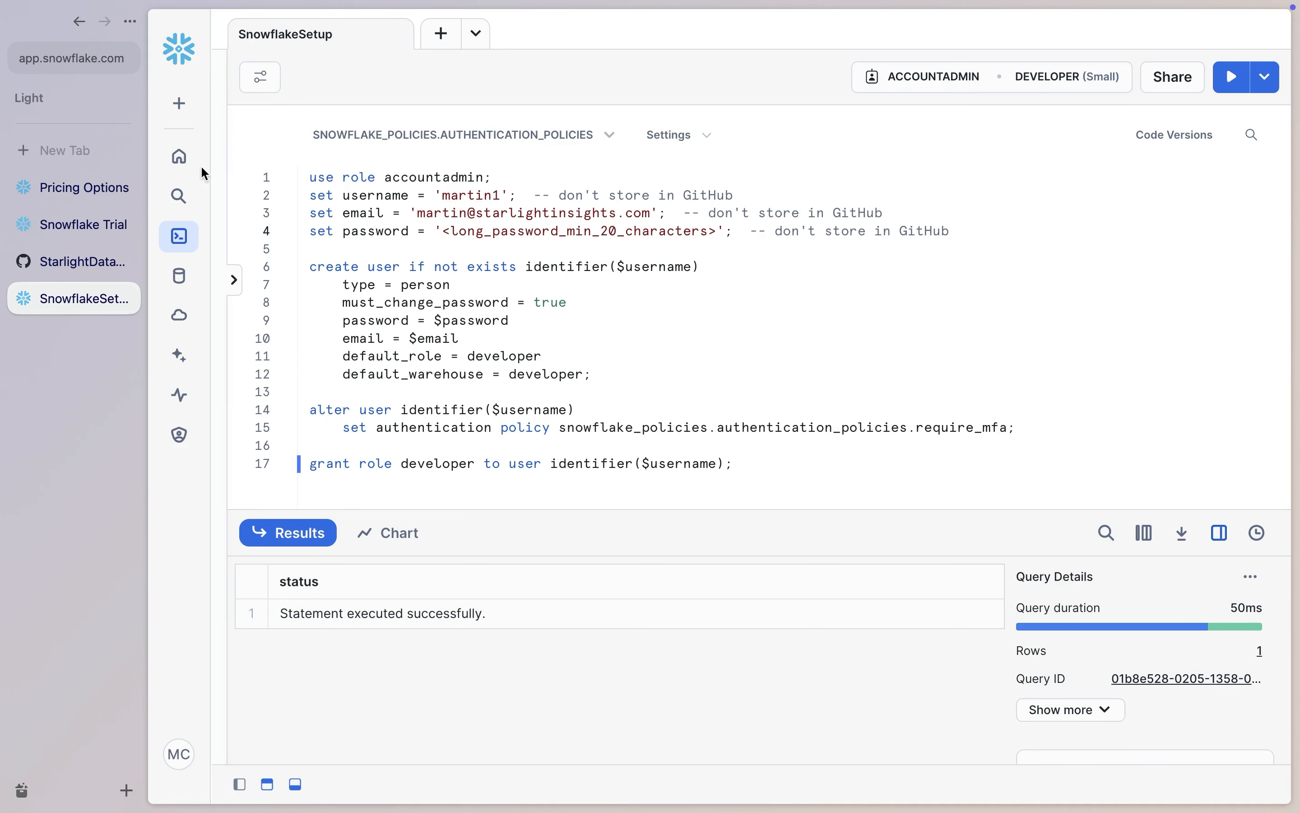
Step: Copy the Create GitHub Action script from StarlightData and paste it over the worksheet's old script
left_click(45, 269)
scroll(552, 420, "down", 10)
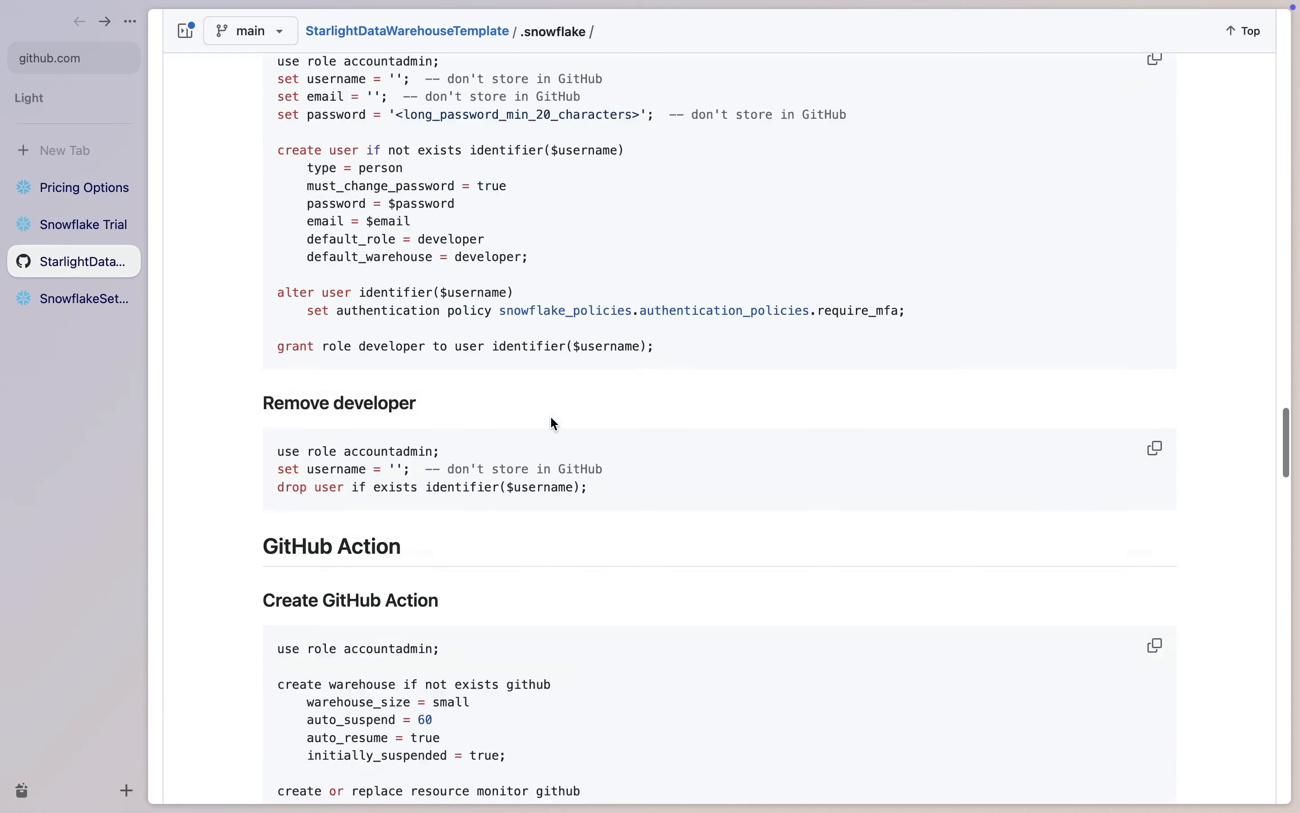
scroll(555, 424, "down", 2)
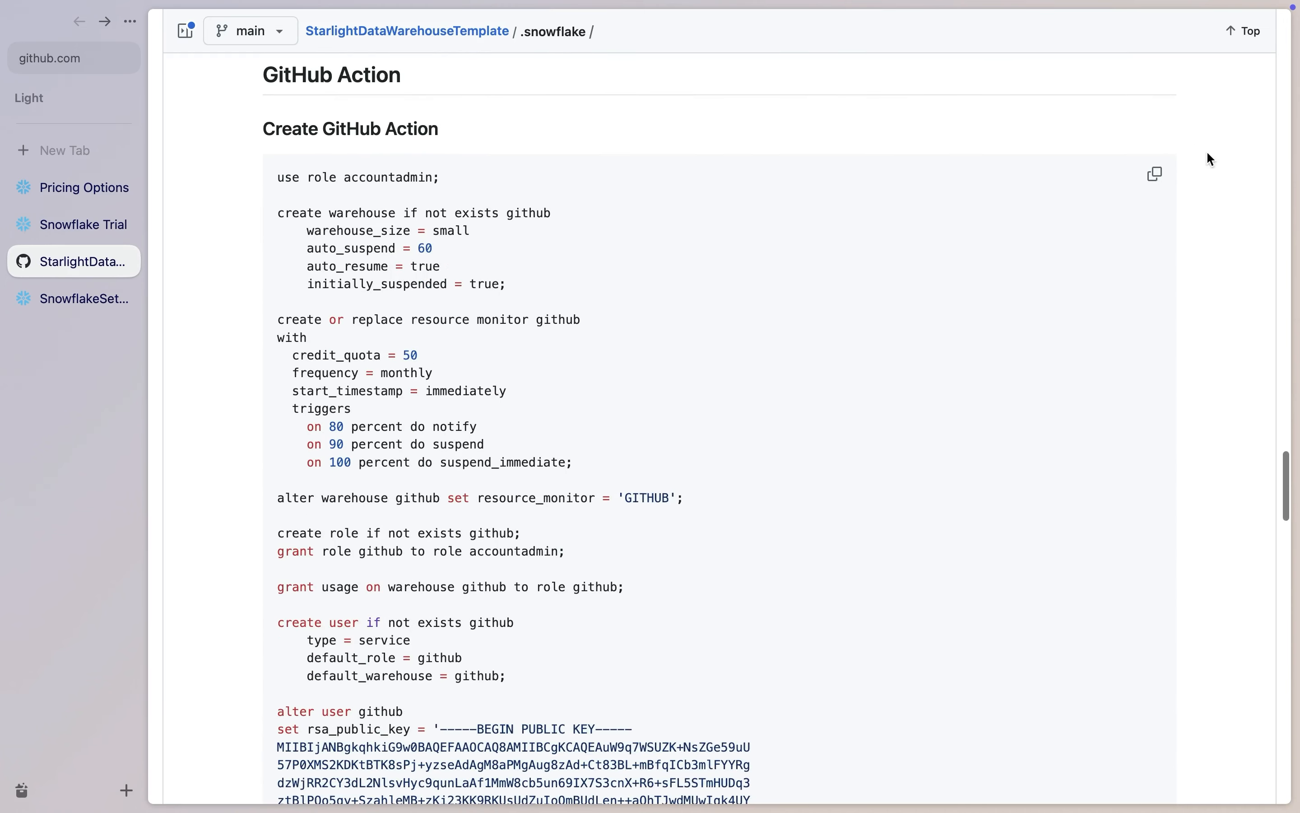
left_click(1156, 174)
left_click(39, 300)
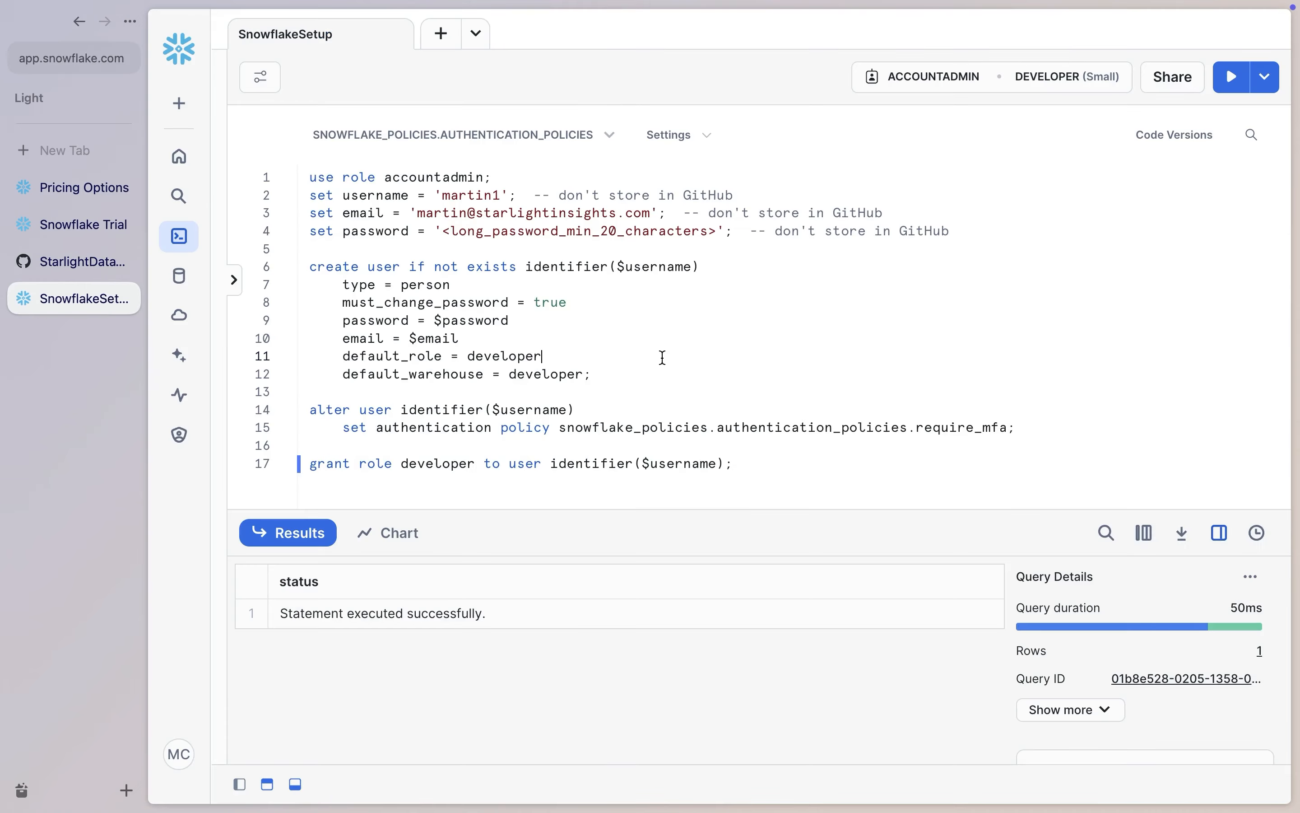
key("super+a")
key("BackSpace")
key("super+v")
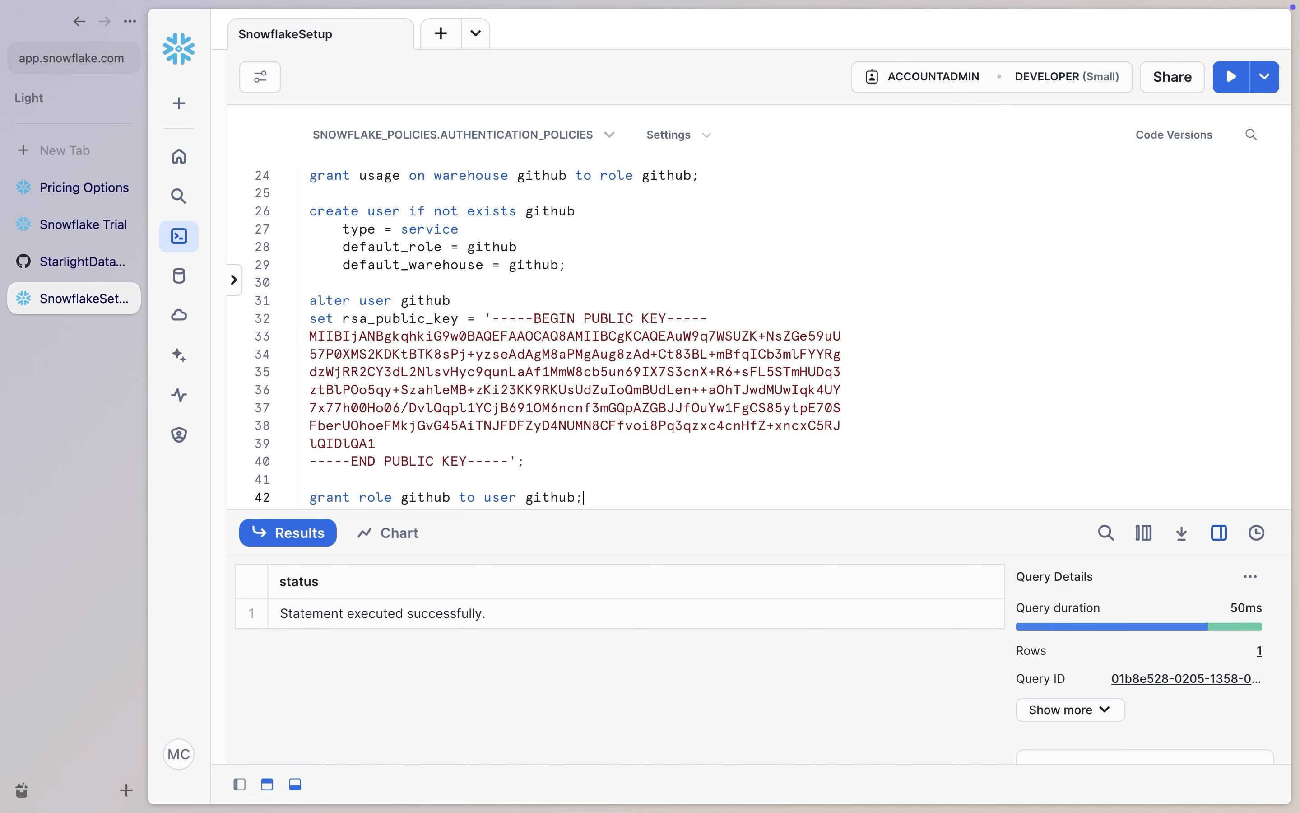
Step: Review the pasted github warehouse_size and the resource monitor frequency and assignment lines
scroll(568, 367, "up", 4)
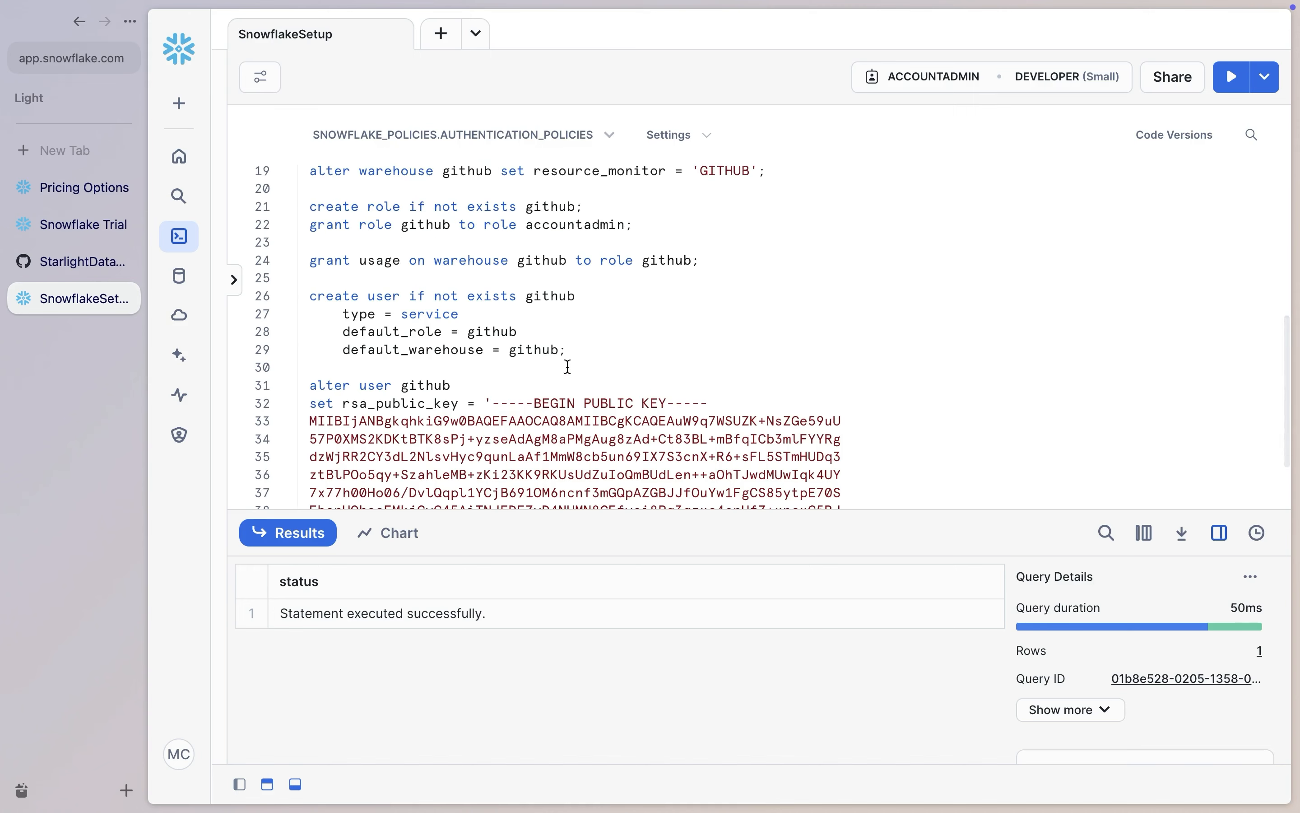
scroll(568, 366, "up", 10)
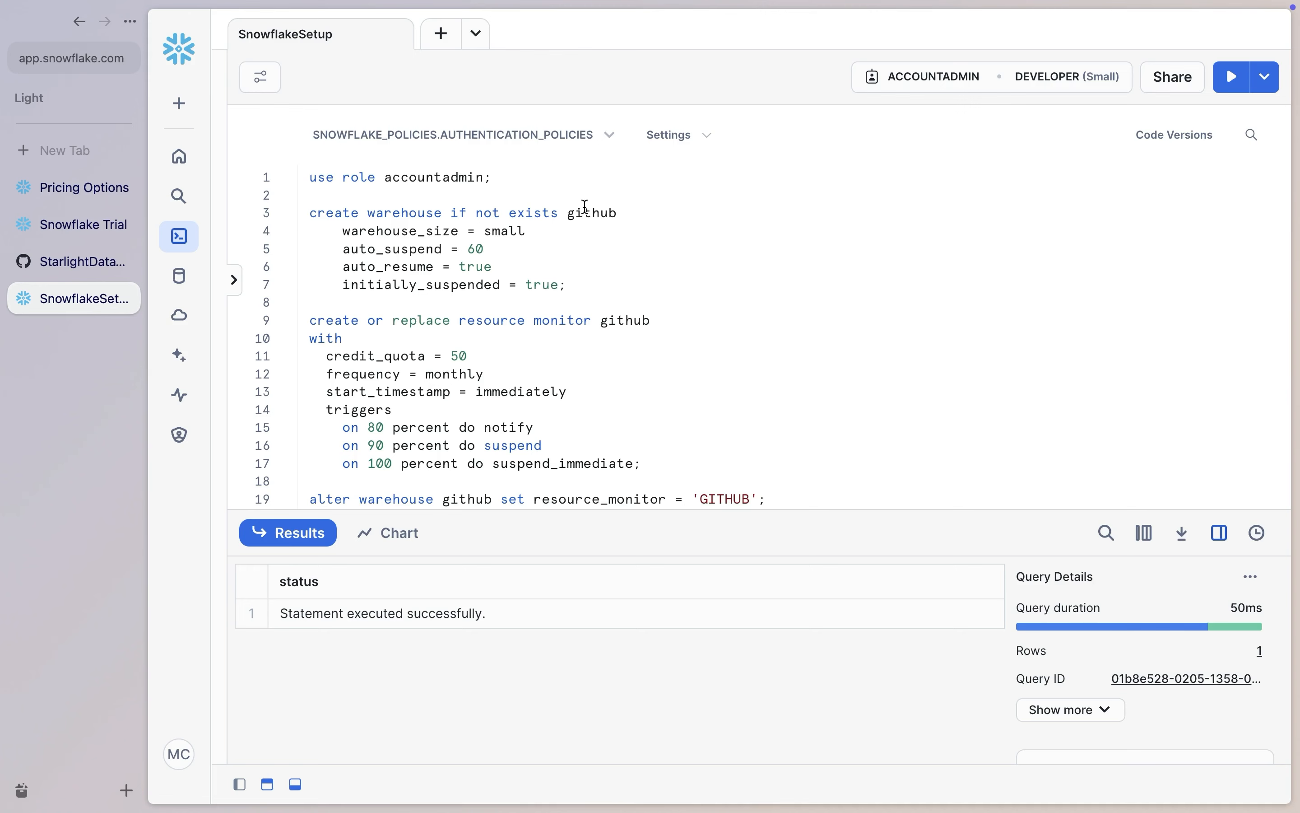
double_click(427, 228)
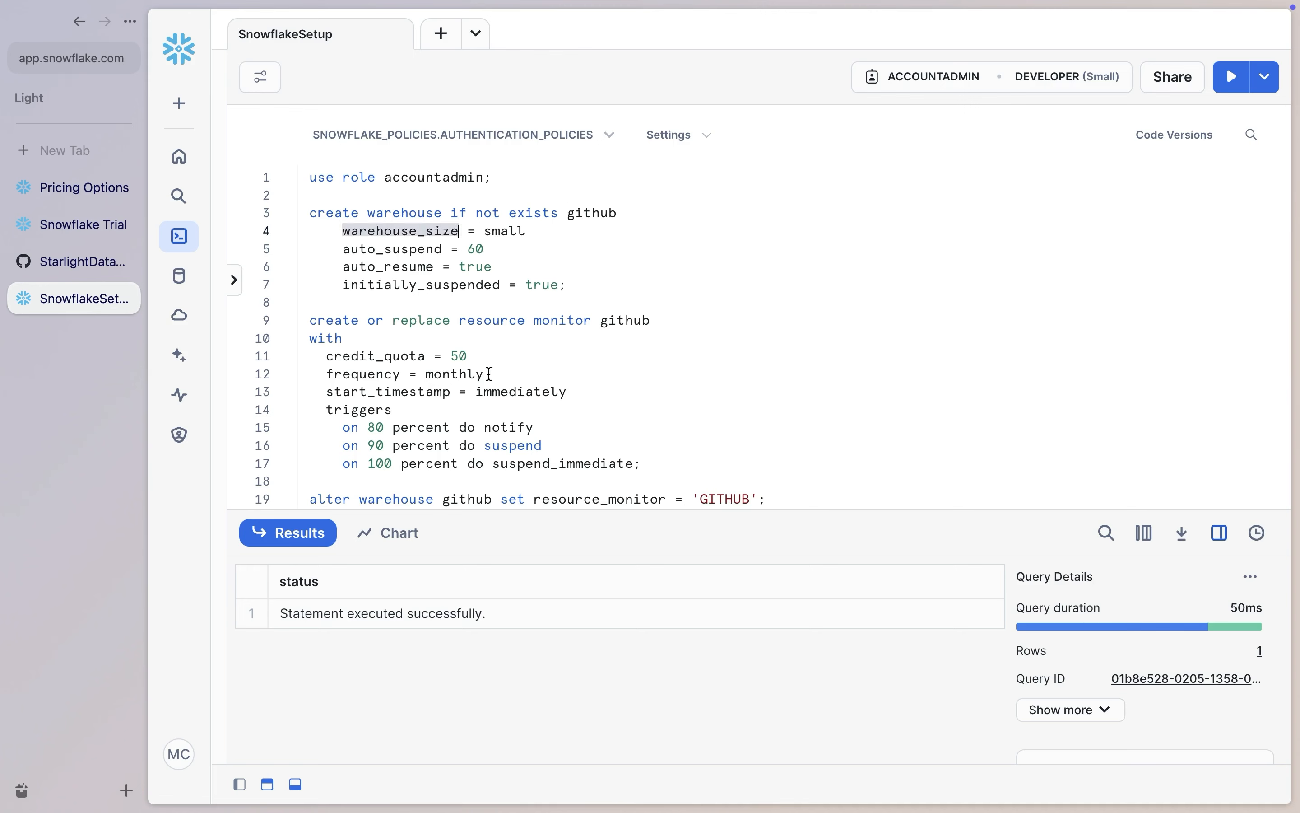
left_click(490, 373)
scroll(490, 373, "down", 6)
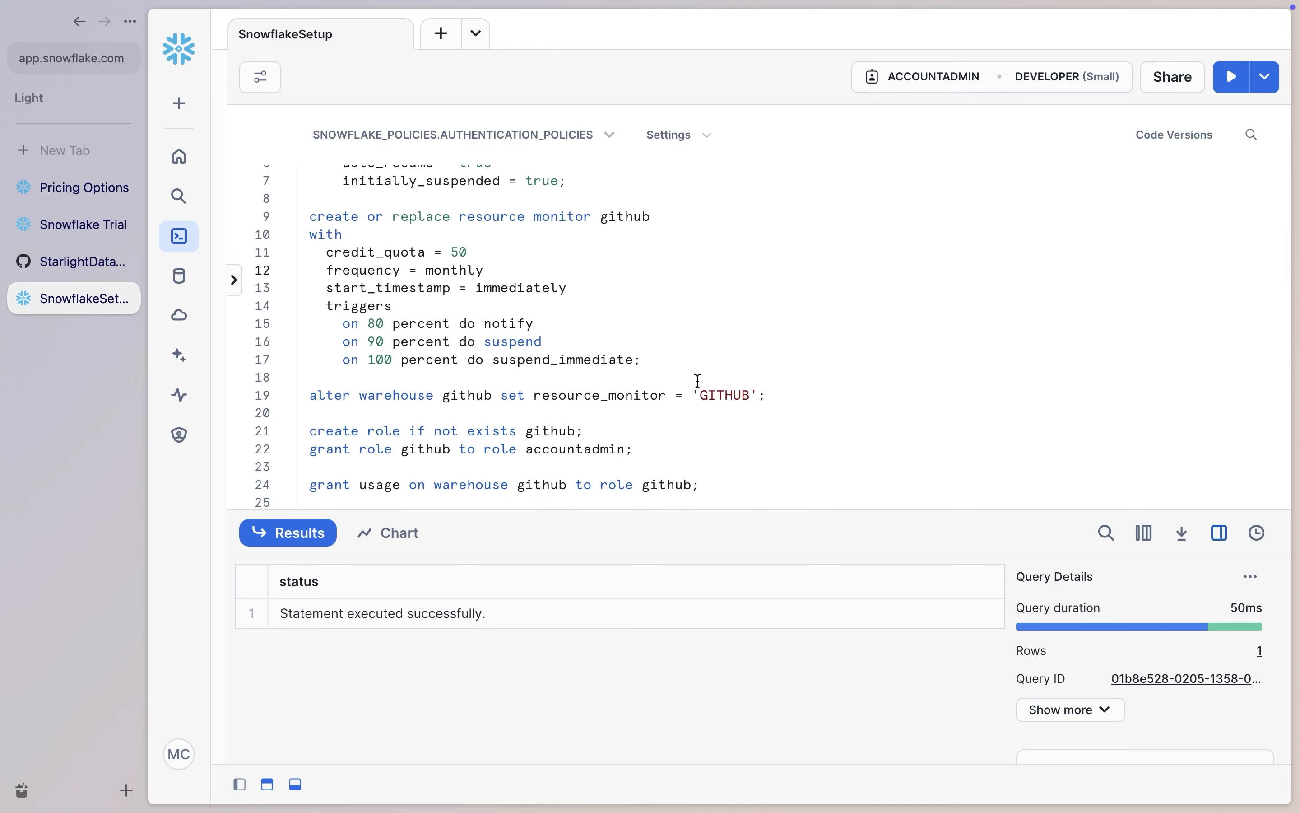
left_click(624, 390)
scroll(446, 384, "down", 4)
Step: Review the github role creation, accountadmin grant, warehouse usage grant and every use of github
left_click(392, 359)
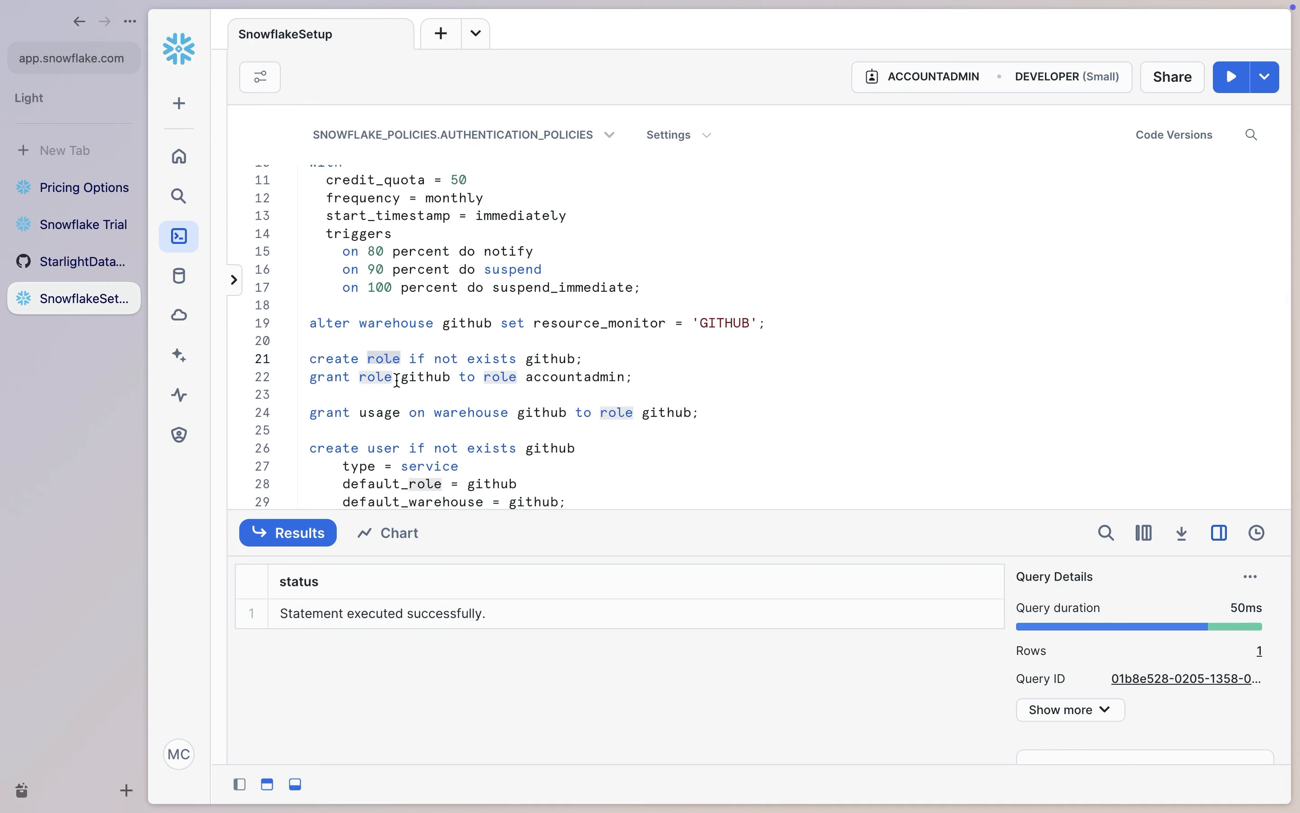
left_click(398, 380)
left_click(559, 374)
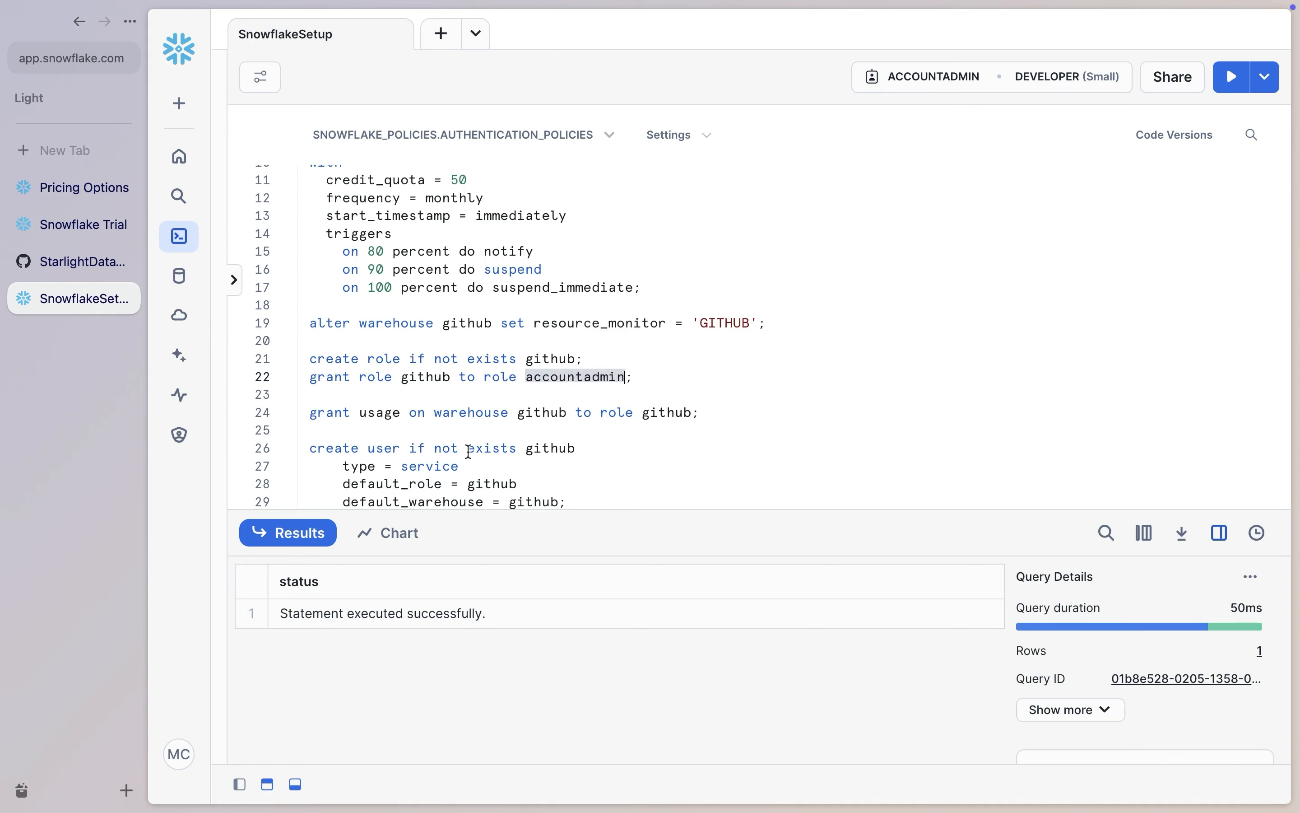
scroll(446, 408, "down", 3)
left_click(378, 335)
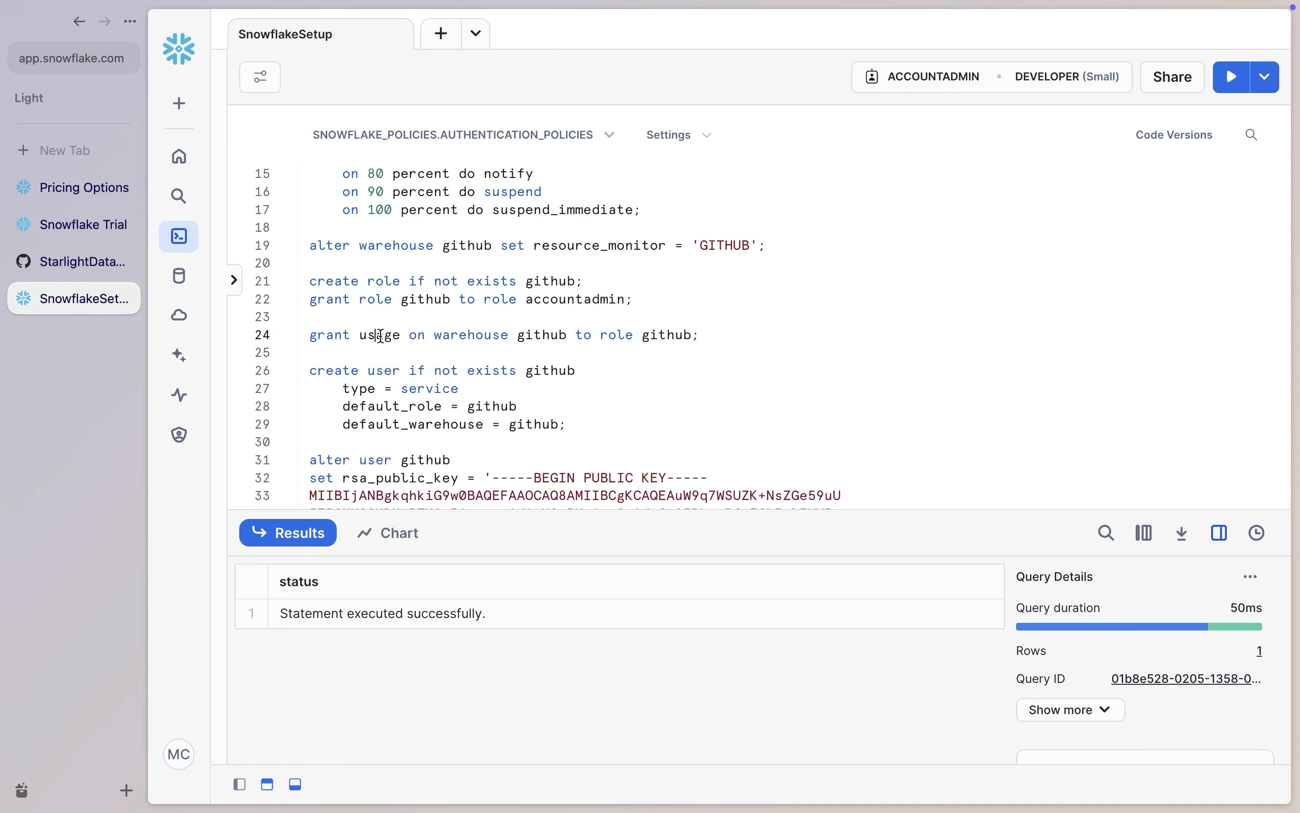
scroll(430, 366, "down", 2)
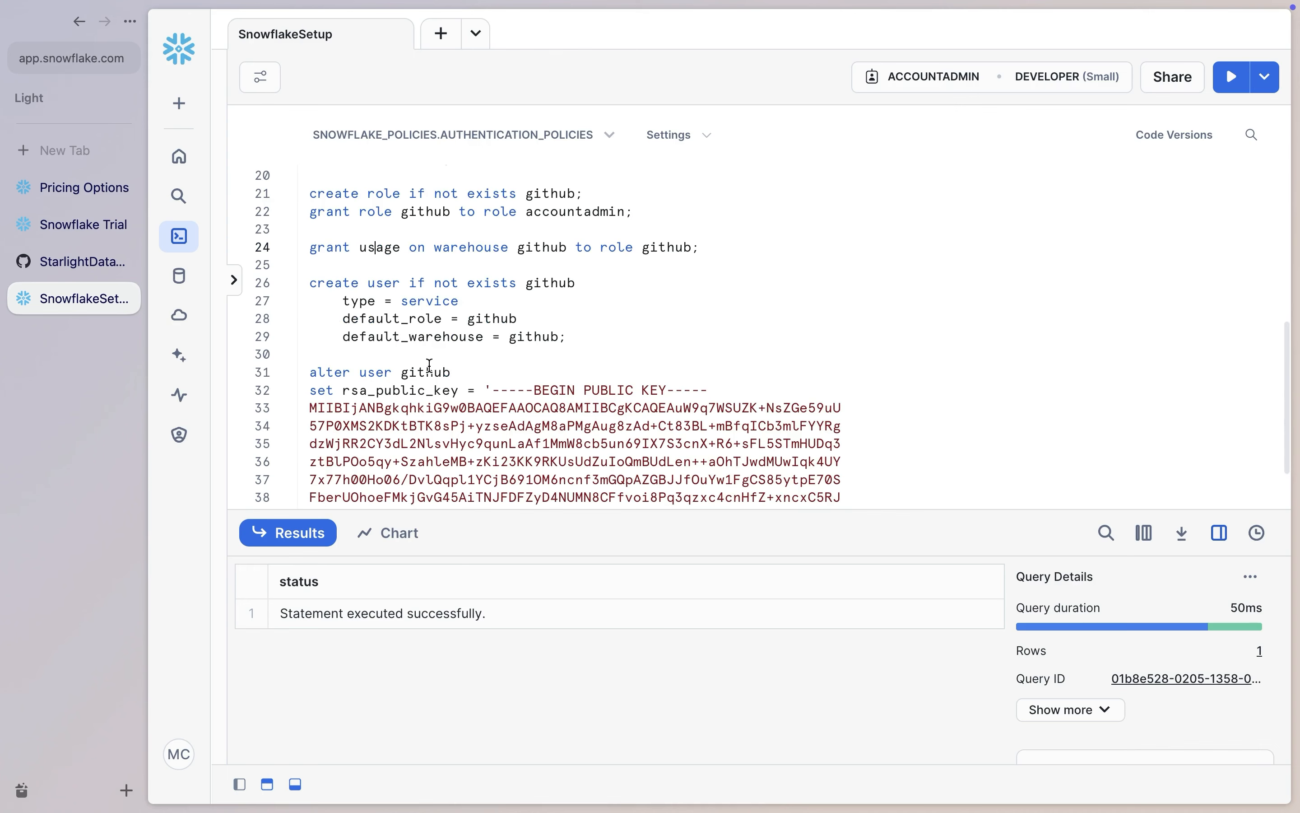
scroll(436, 349, "down", 2)
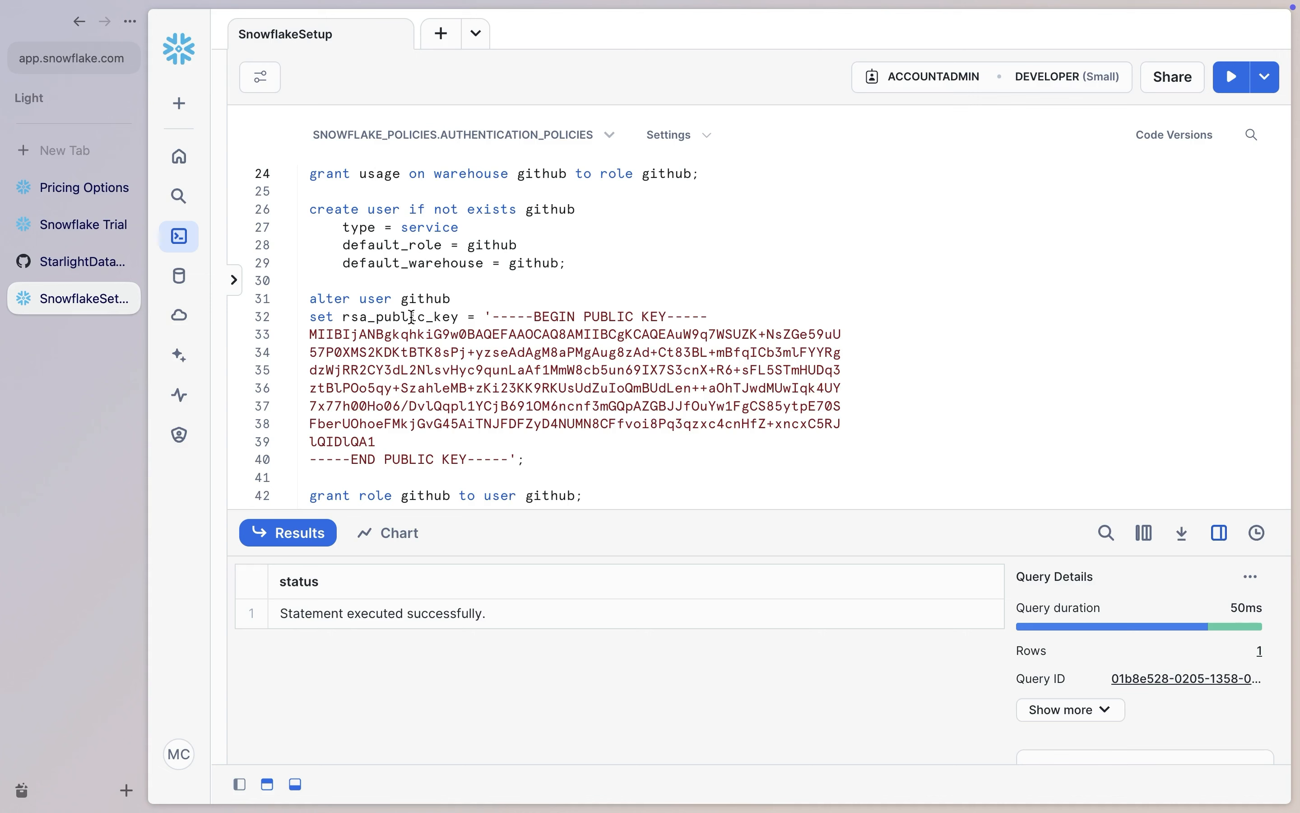
double_click(414, 299)
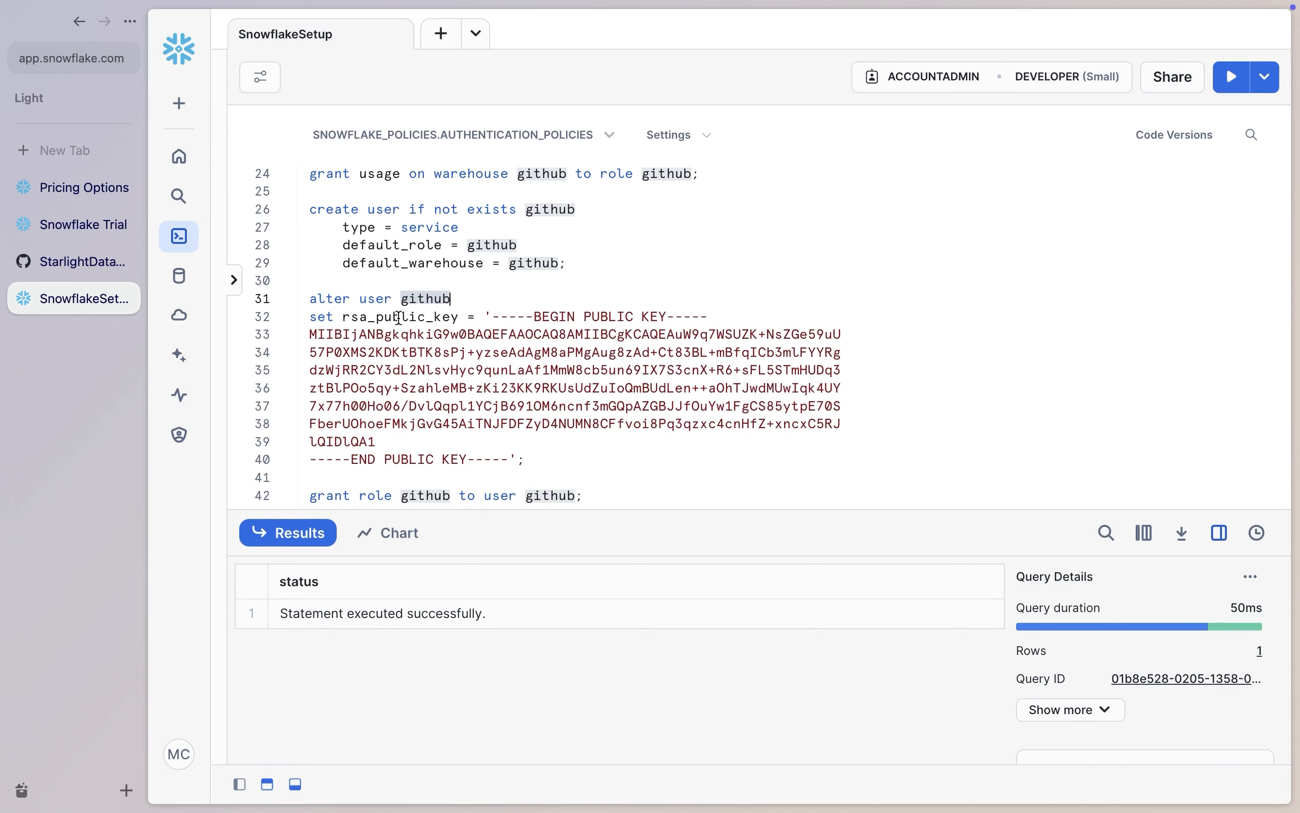
scroll(401, 316, "up", 10)
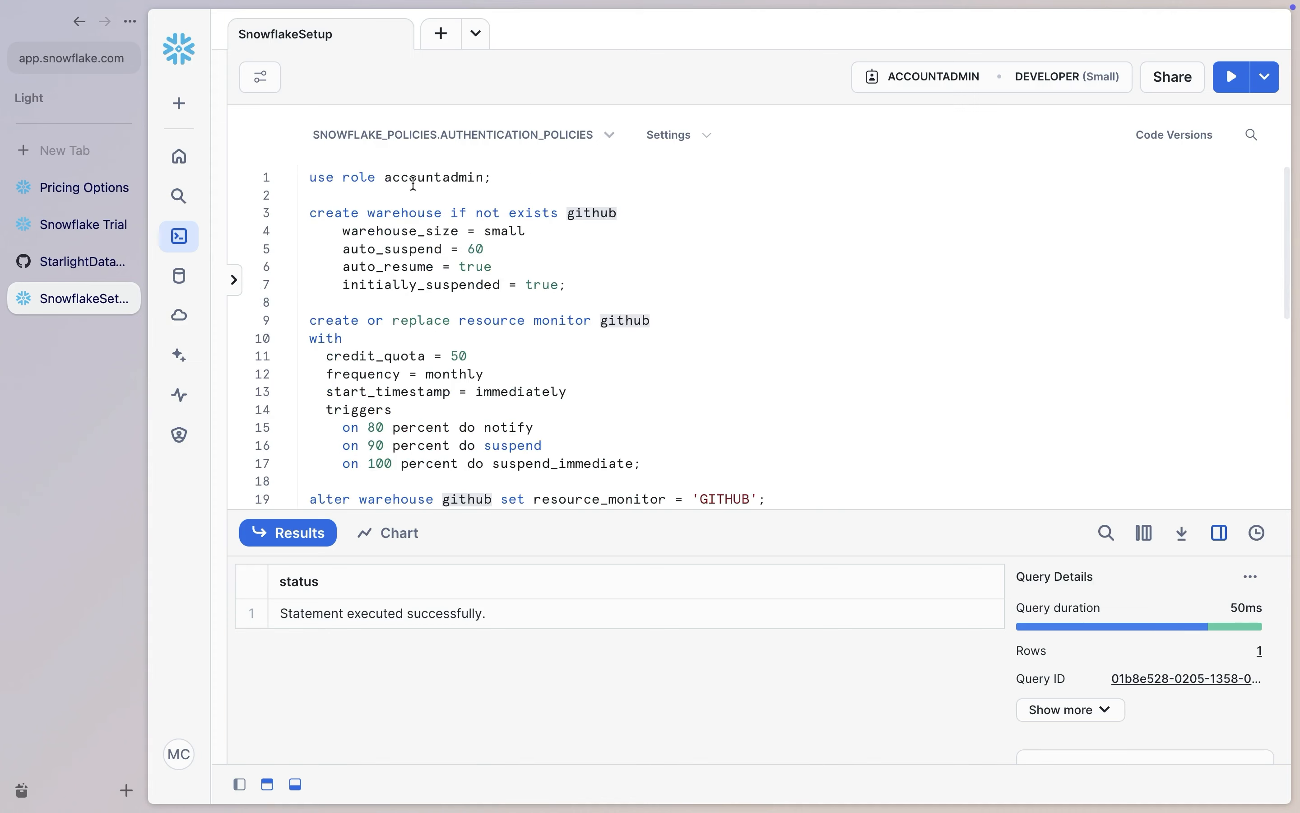
Step: Create the github warehouse and resource monitor, and assign the monitor to the warehouse
left_click(419, 296)
left_click(443, 257)
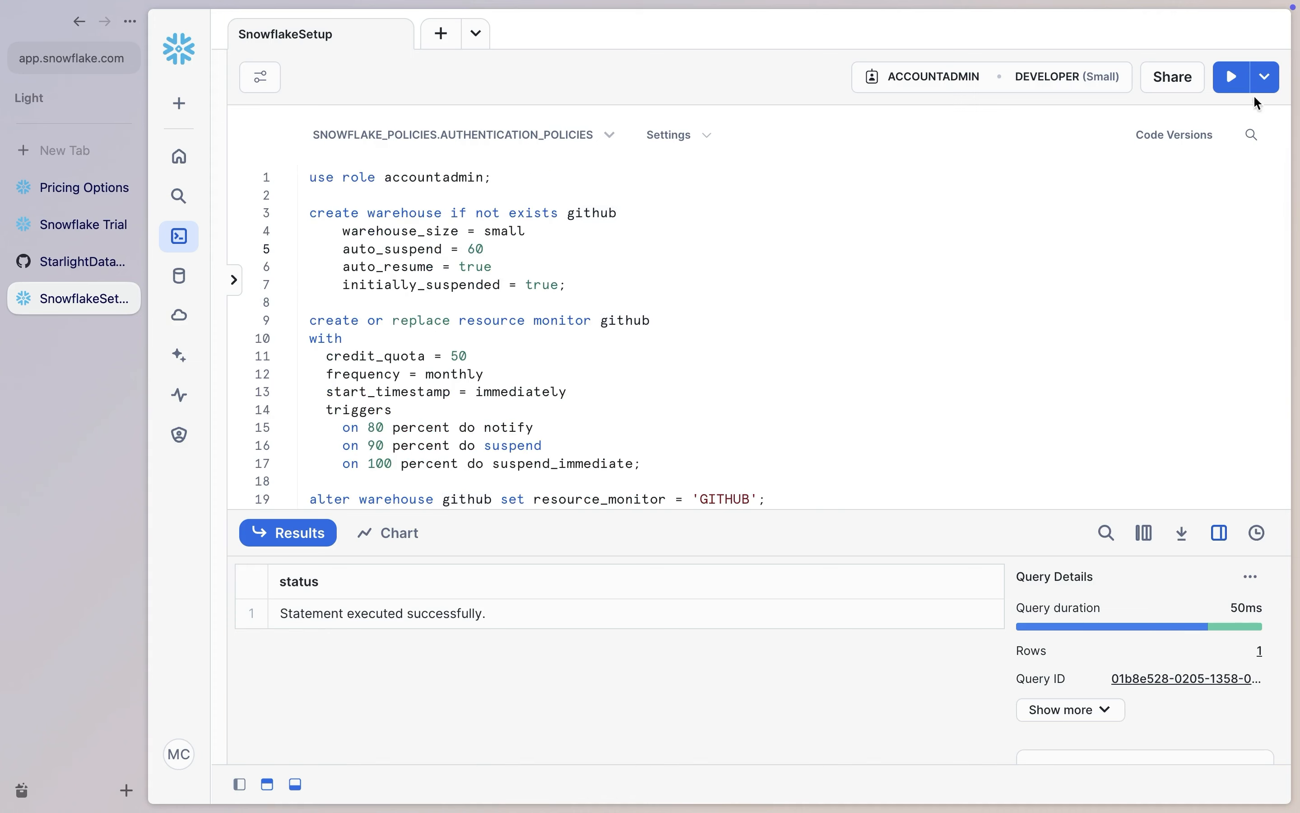
left_click(1233, 77)
left_click(450, 374)
left_click(1233, 75)
scroll(495, 406, "down", 3)
left_click(495, 403)
left_click(1233, 77)
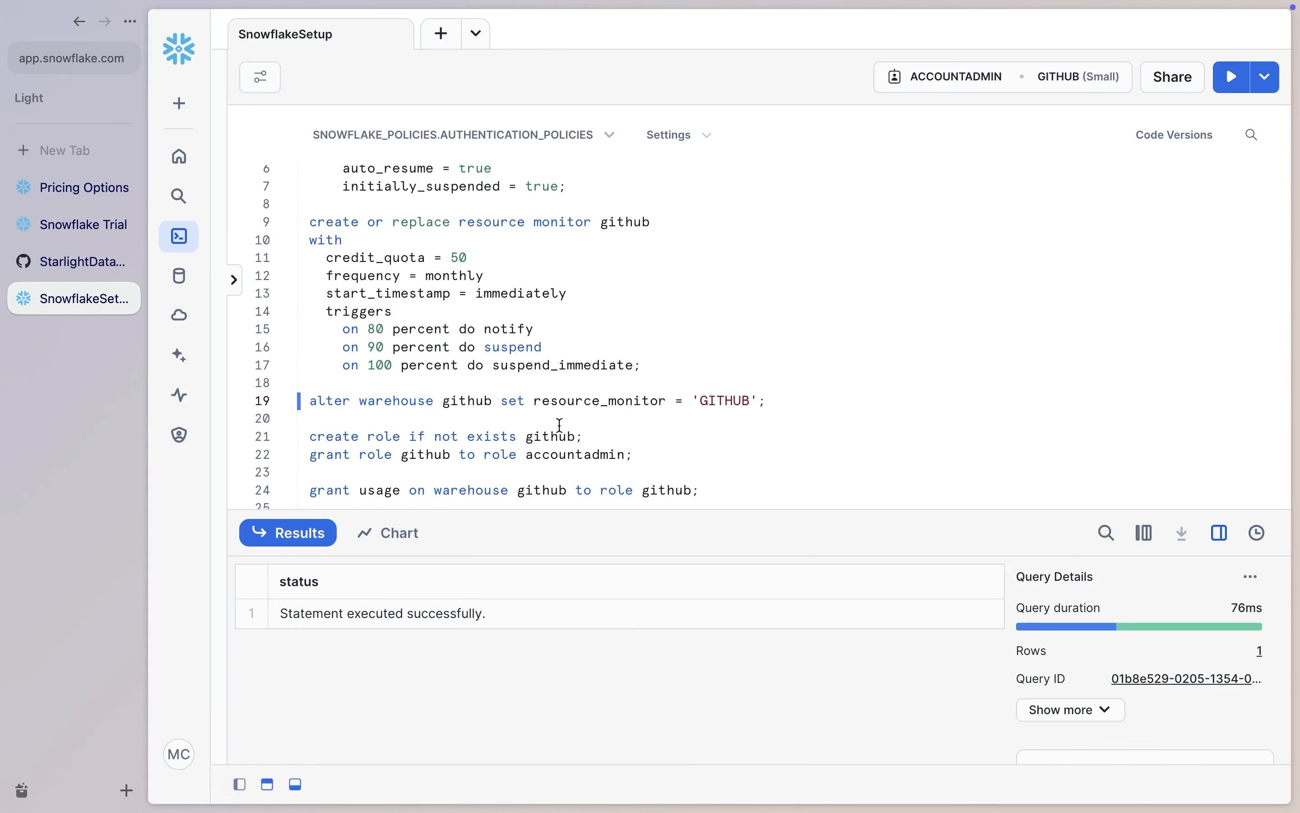
Step: Create the github role, grant it and warehouse usage, and create the github service user
left_click(557, 434)
left_click(1233, 77)
left_click(442, 457)
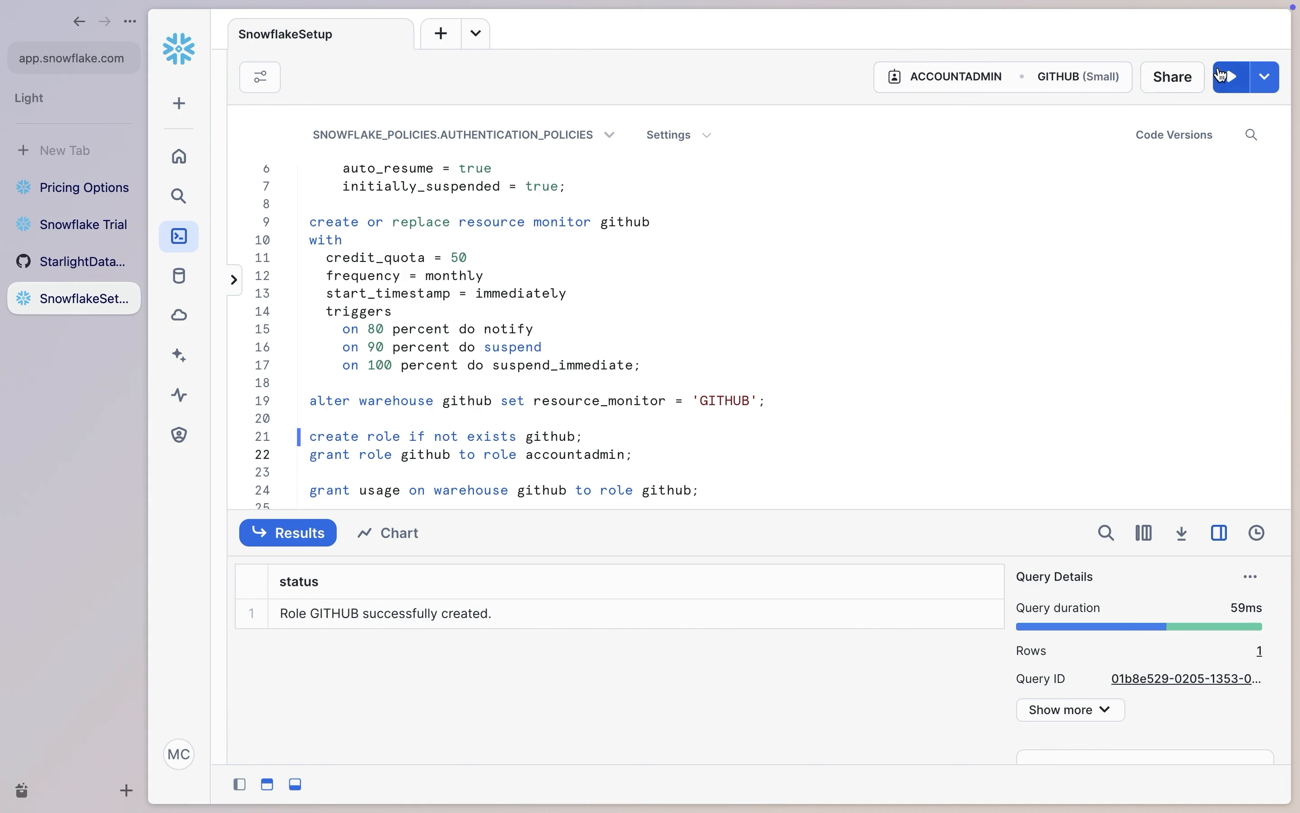
left_click(1233, 77)
left_click(466, 400)
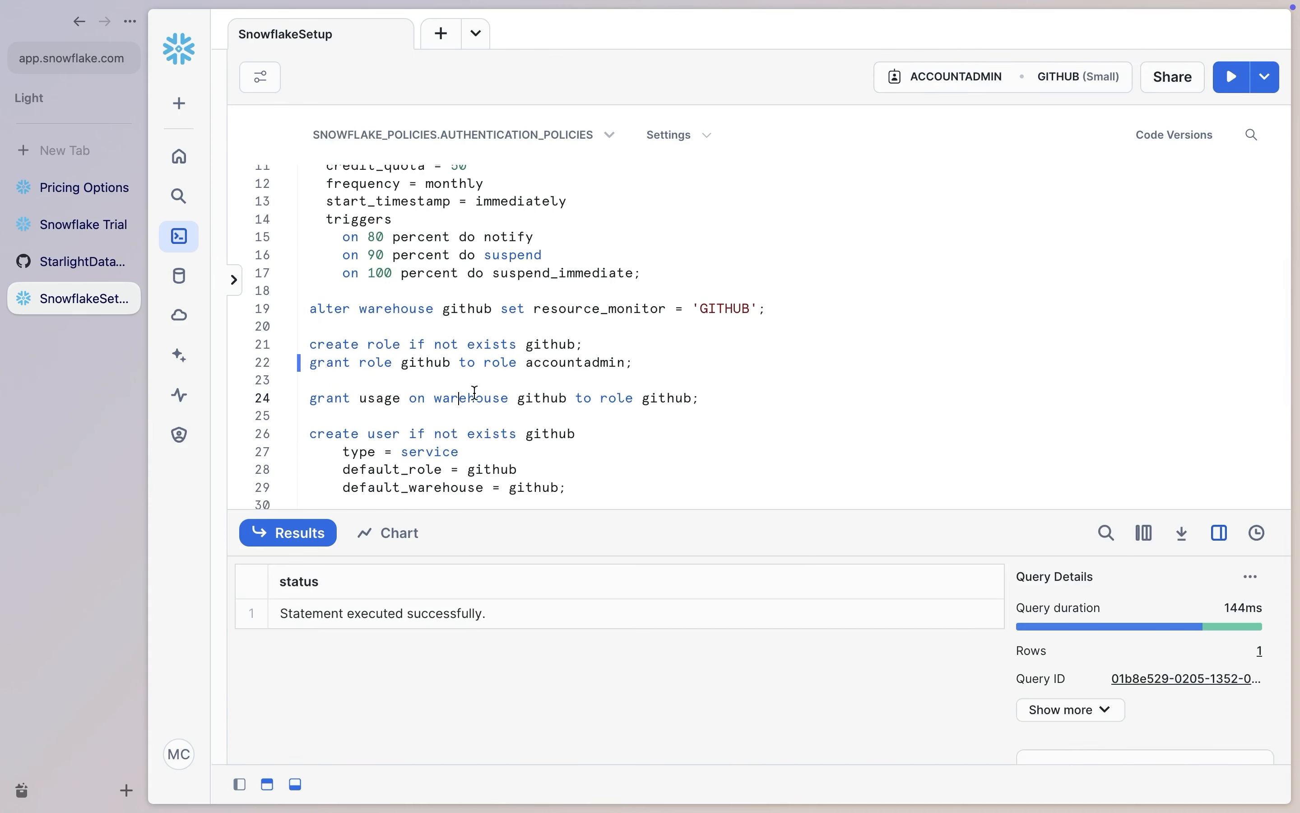
left_click(1232, 77)
left_click(477, 451)
left_click(1232, 77)
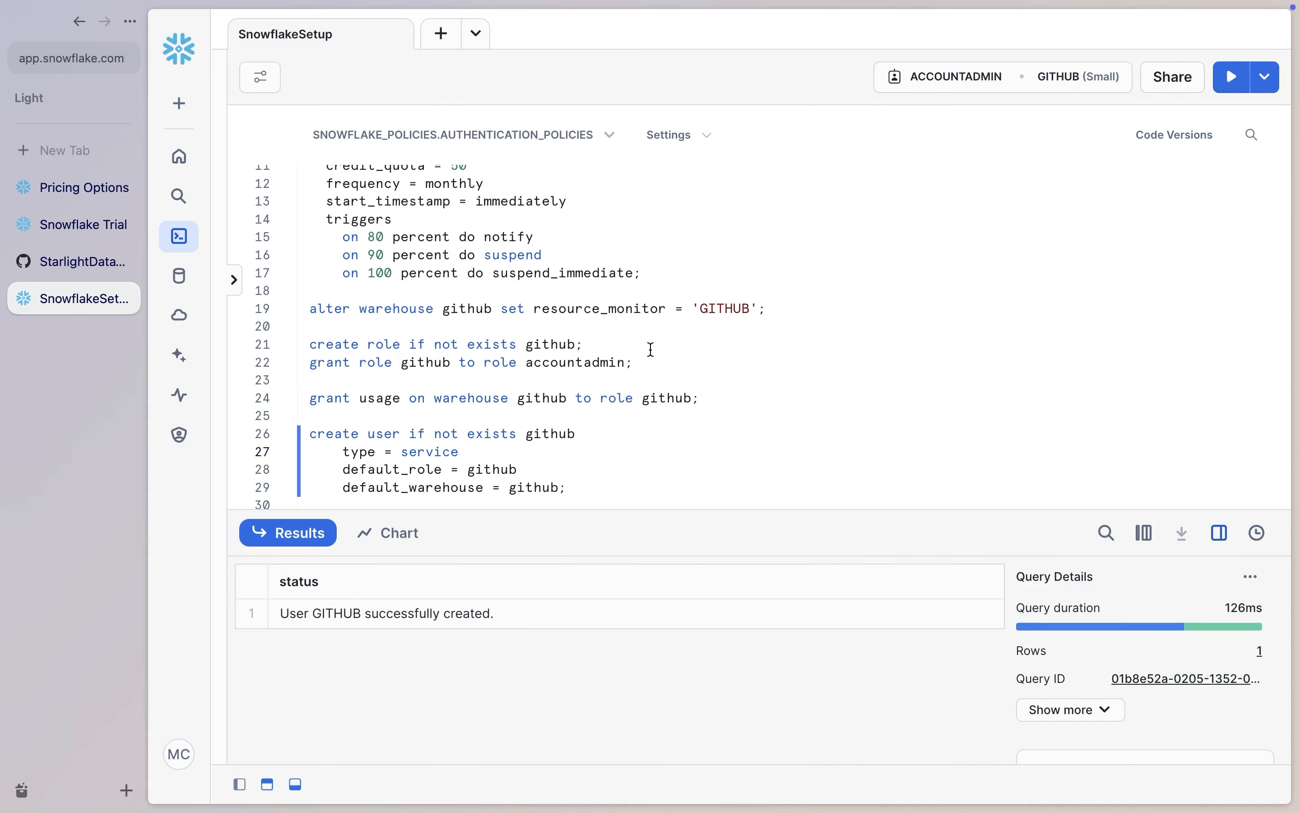
scroll(538, 344, "down", 5)
left_click(487, 344)
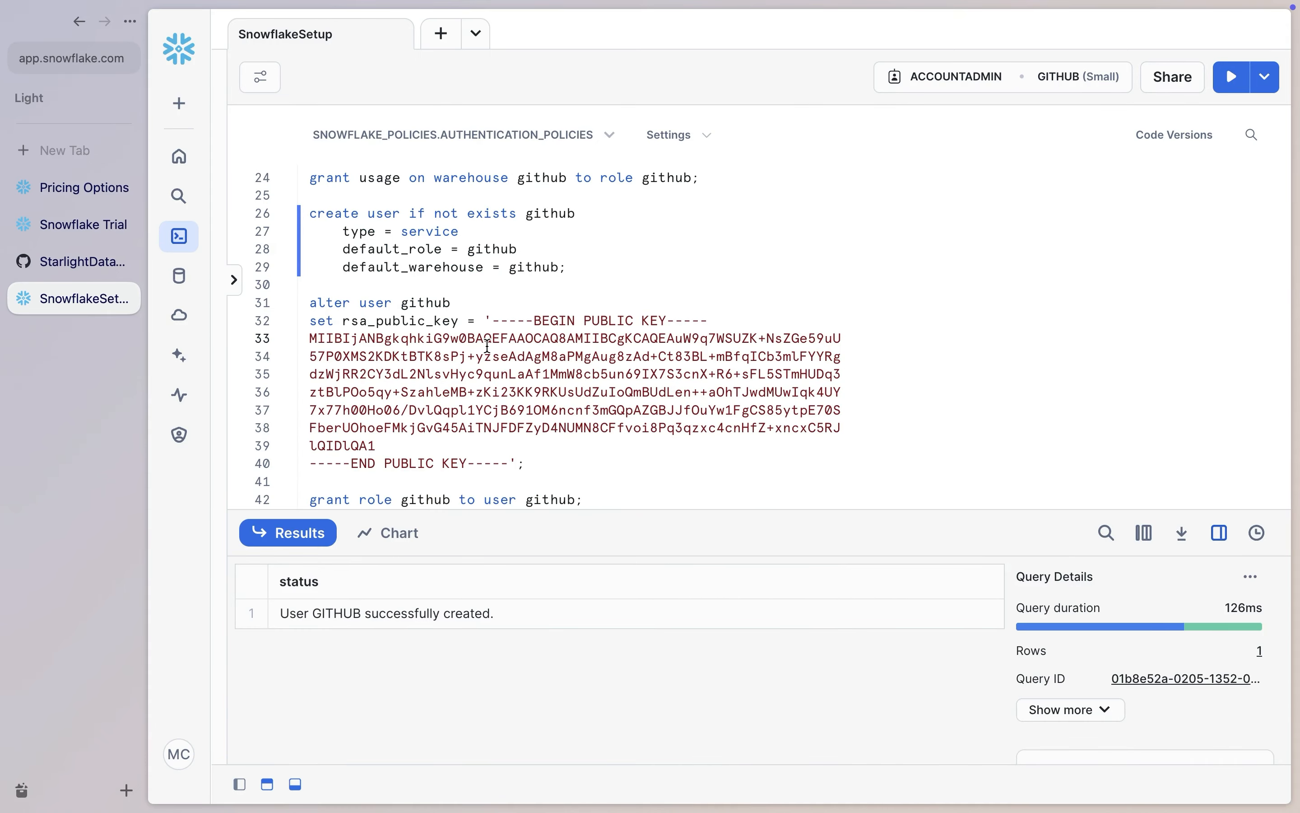
left_click(67, 274)
scroll(545, 265, "up", 15)
Step: Open Snowflake's key-pair authentication documentation and bring up the browser's search-or-URL bar
scroll(546, 265, "up", 10)
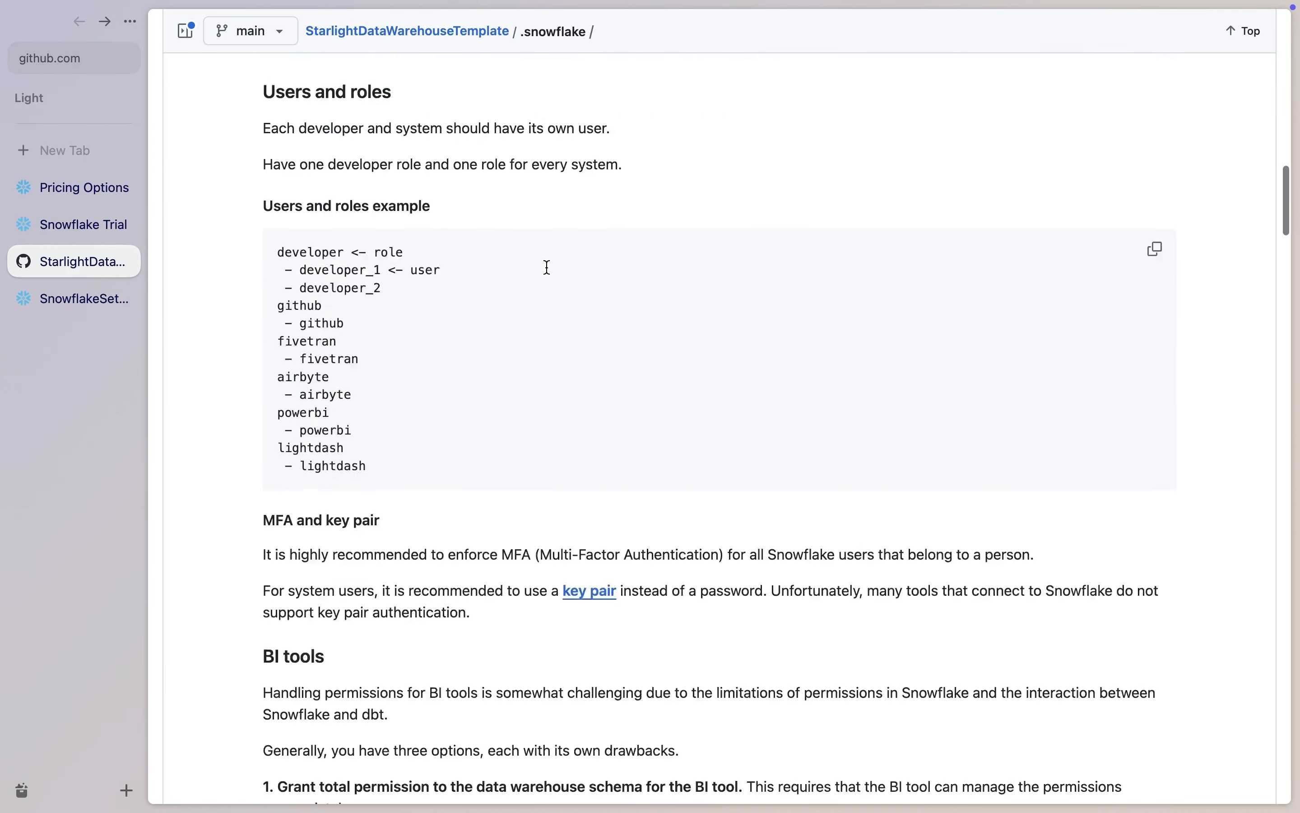
scroll(545, 265, "down", 3)
left_click(588, 130)
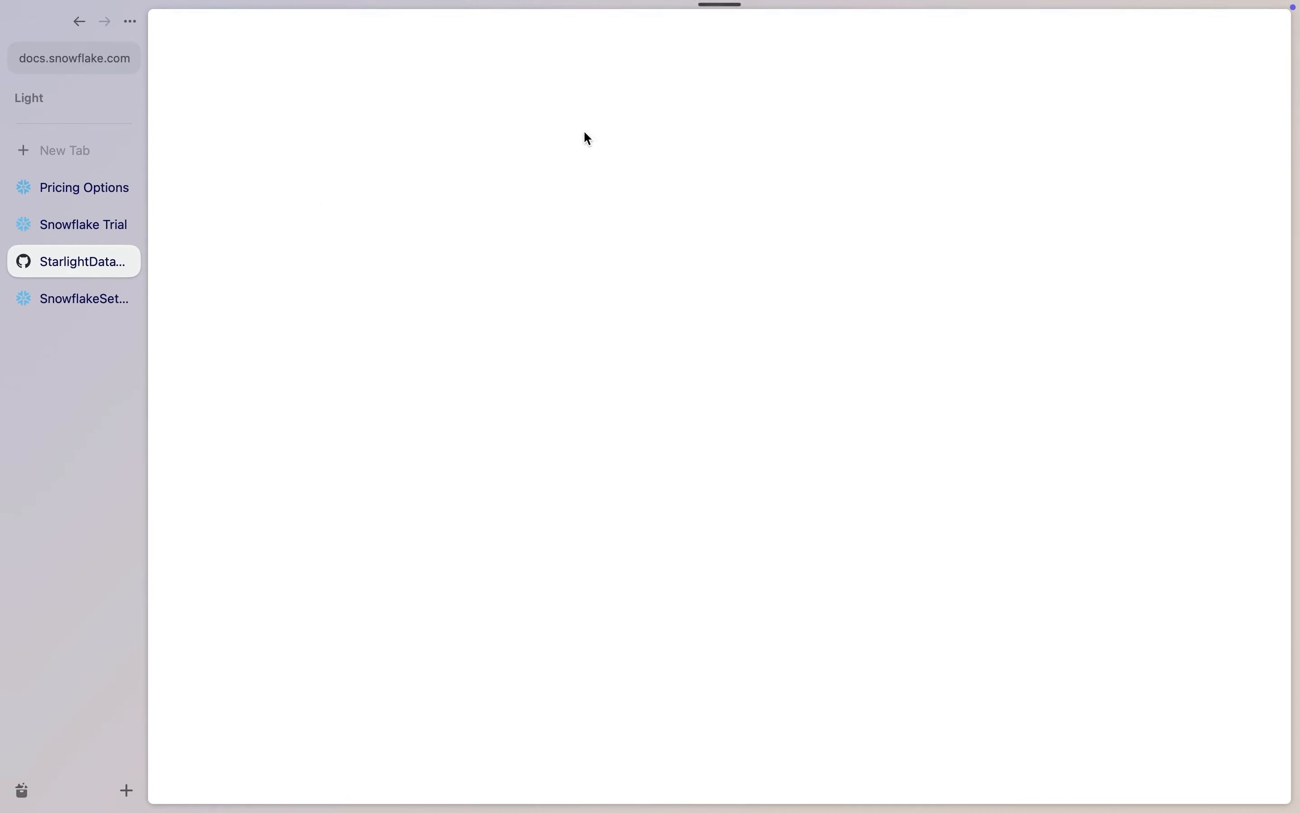
scroll(643, 559, "down", 2)
scroll(641, 558, "down", 15)
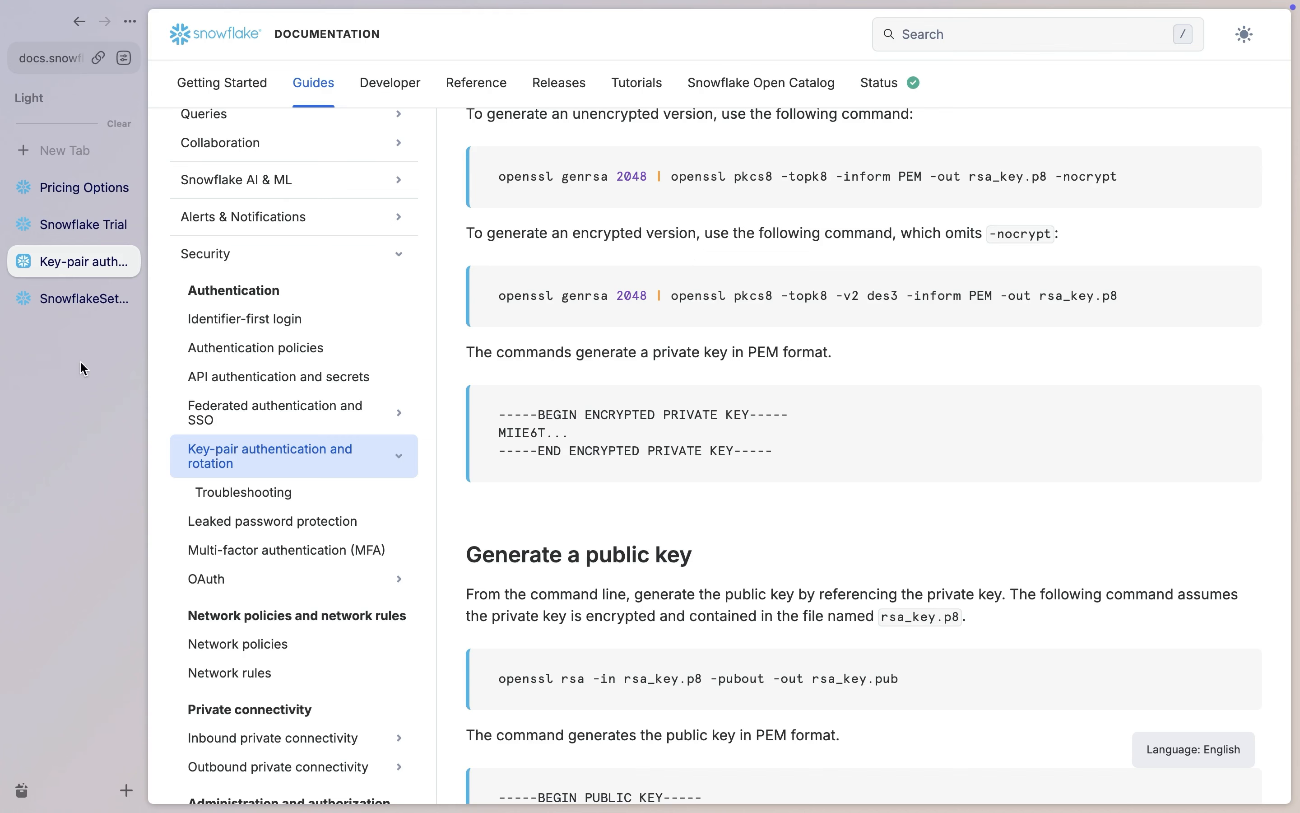
key("super+t")
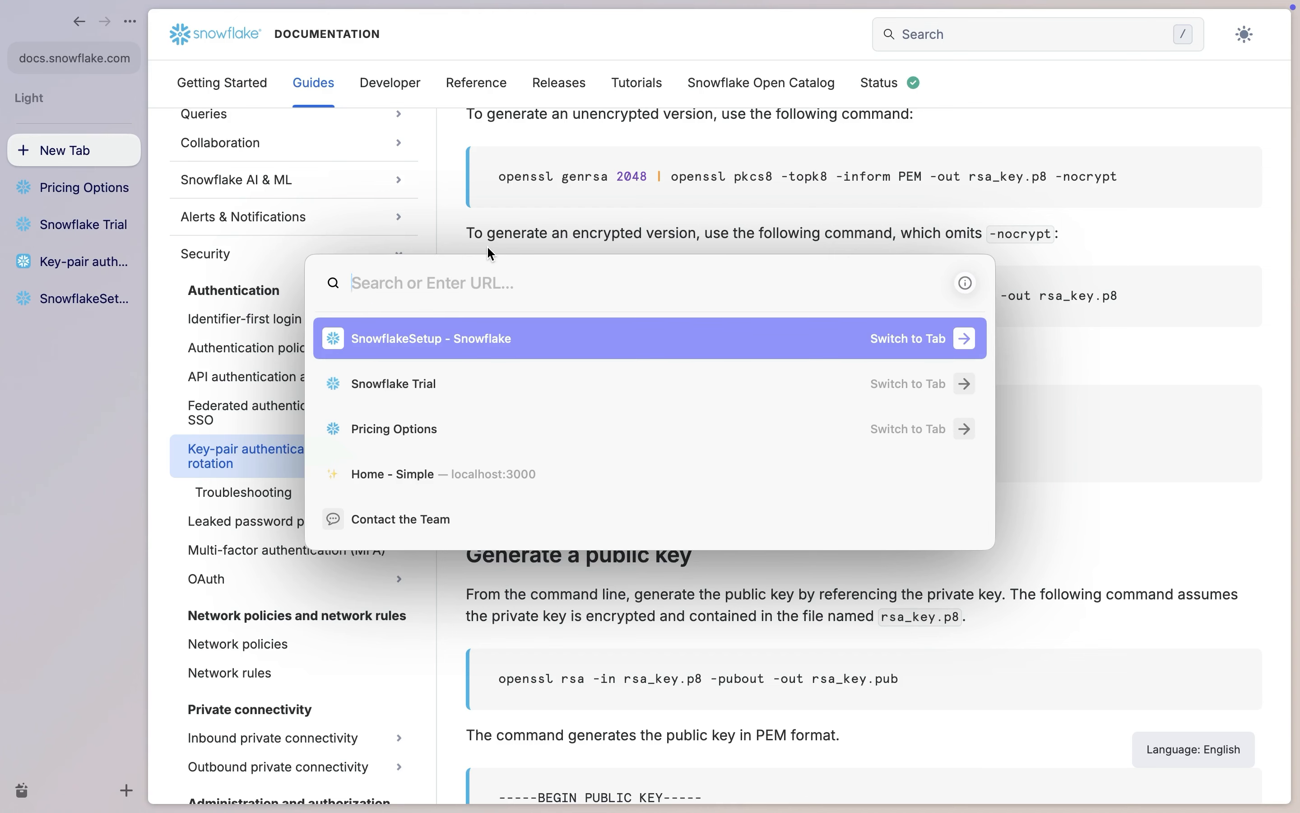
Step: Type a new encryption passphrase in the vscode.dev note and copy the docs' encrypted genrsa command
key("Return")
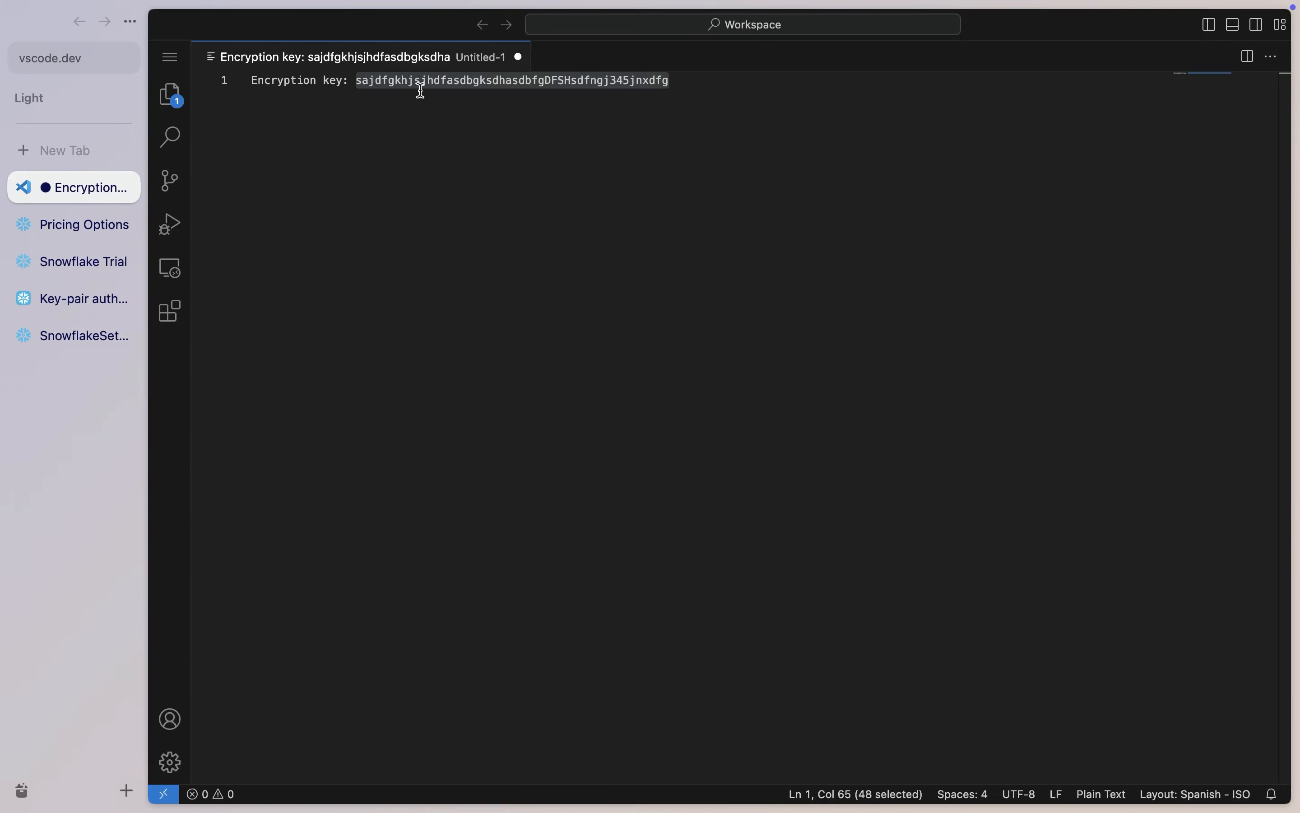
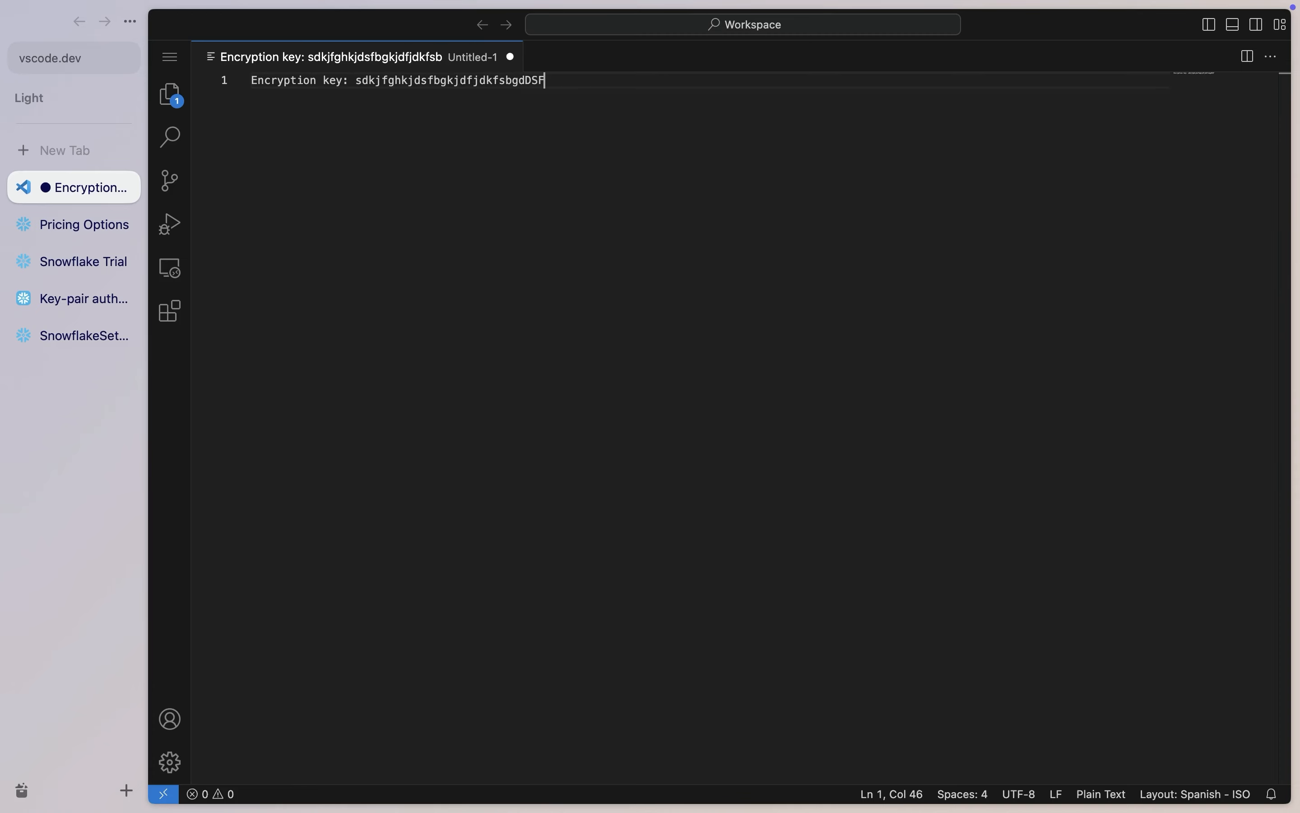
key("ctrl+Tab")
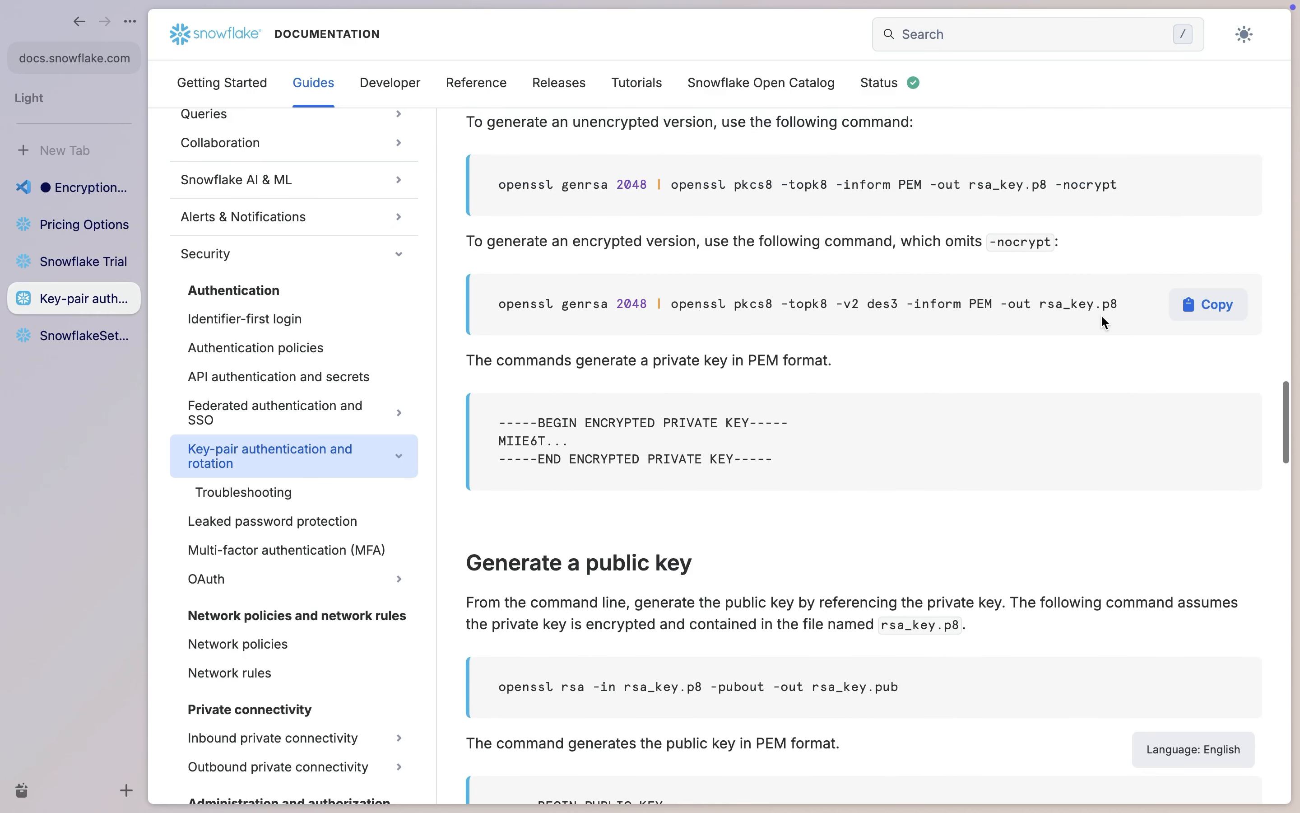
left_click(1213, 305)
Step: In Terminal, cd into Desktop and run the openssl genrsa 2048 | pkcs8 -v2 des3 command
key("ctrl+Left")
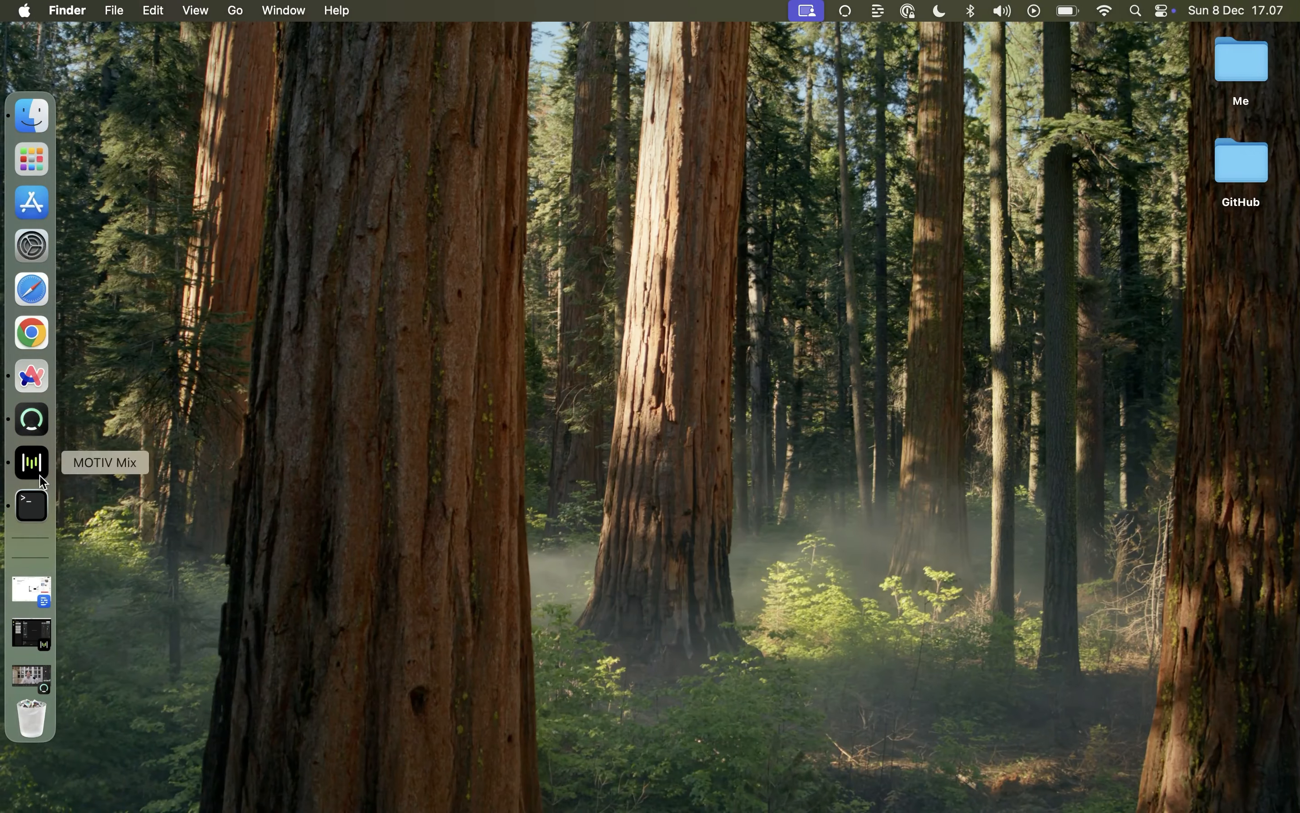
left_click(58, 504)
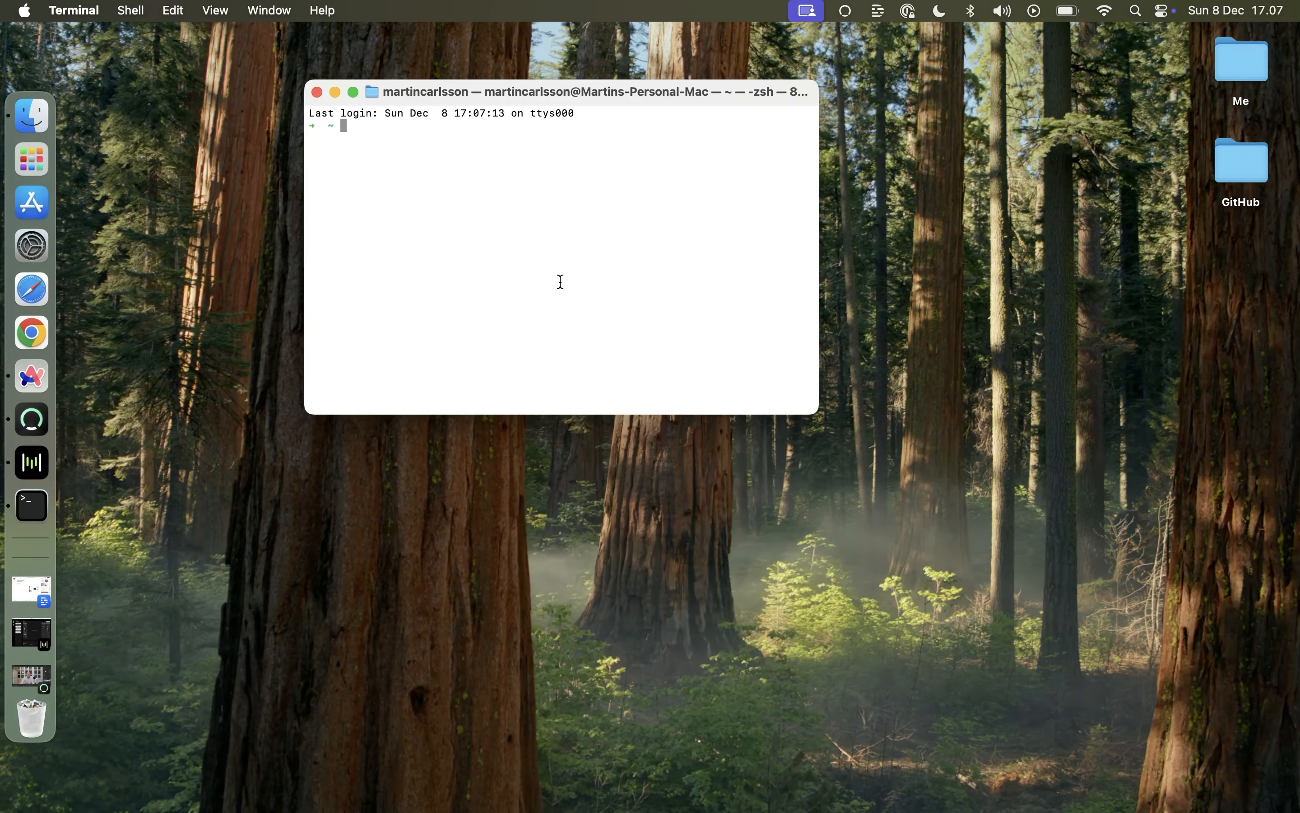
type("cd Desktop")
key("Return")
left_click(451, 206)
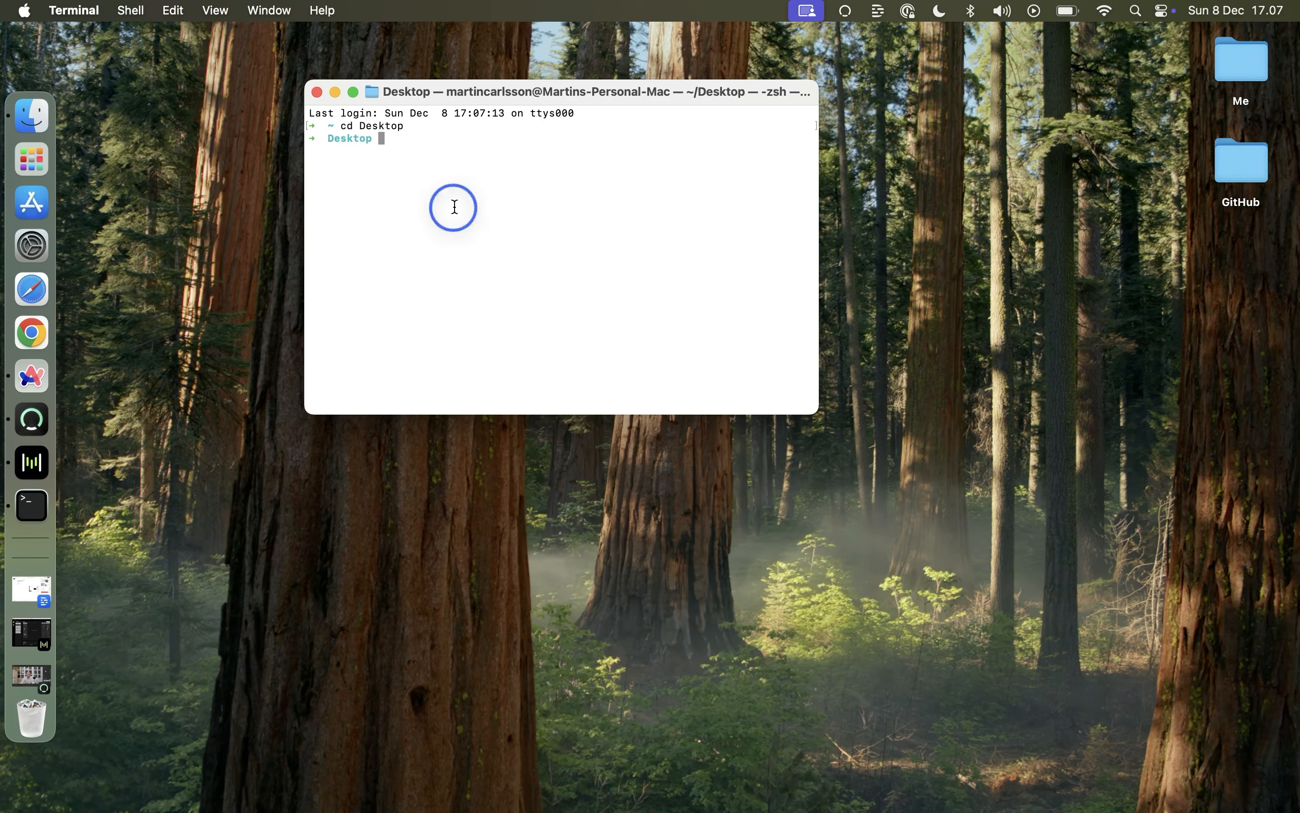
key("super+v")
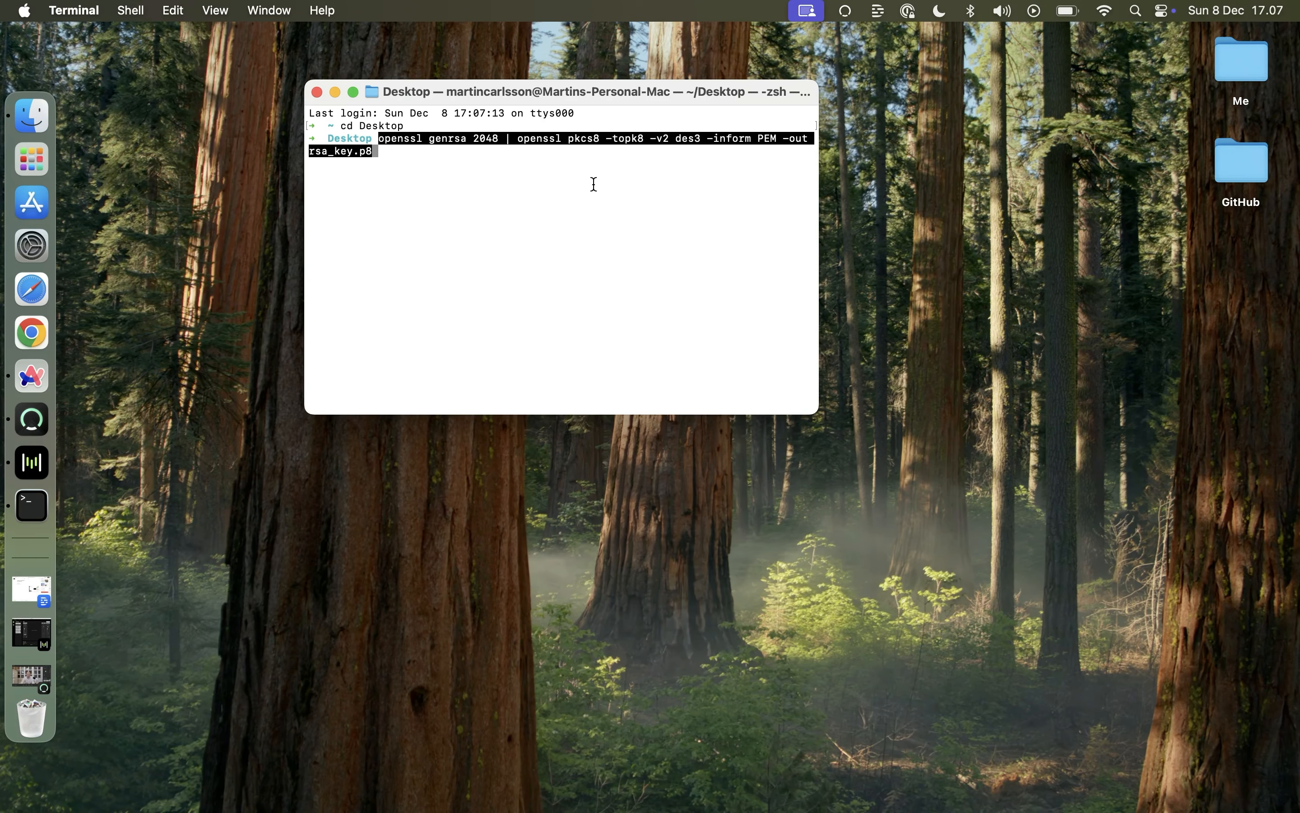
key("Return")
Step: Enter the saved passphrase twice to finish encrypting rsa_key.p8 on the Desktop
key("ctrl+Right")
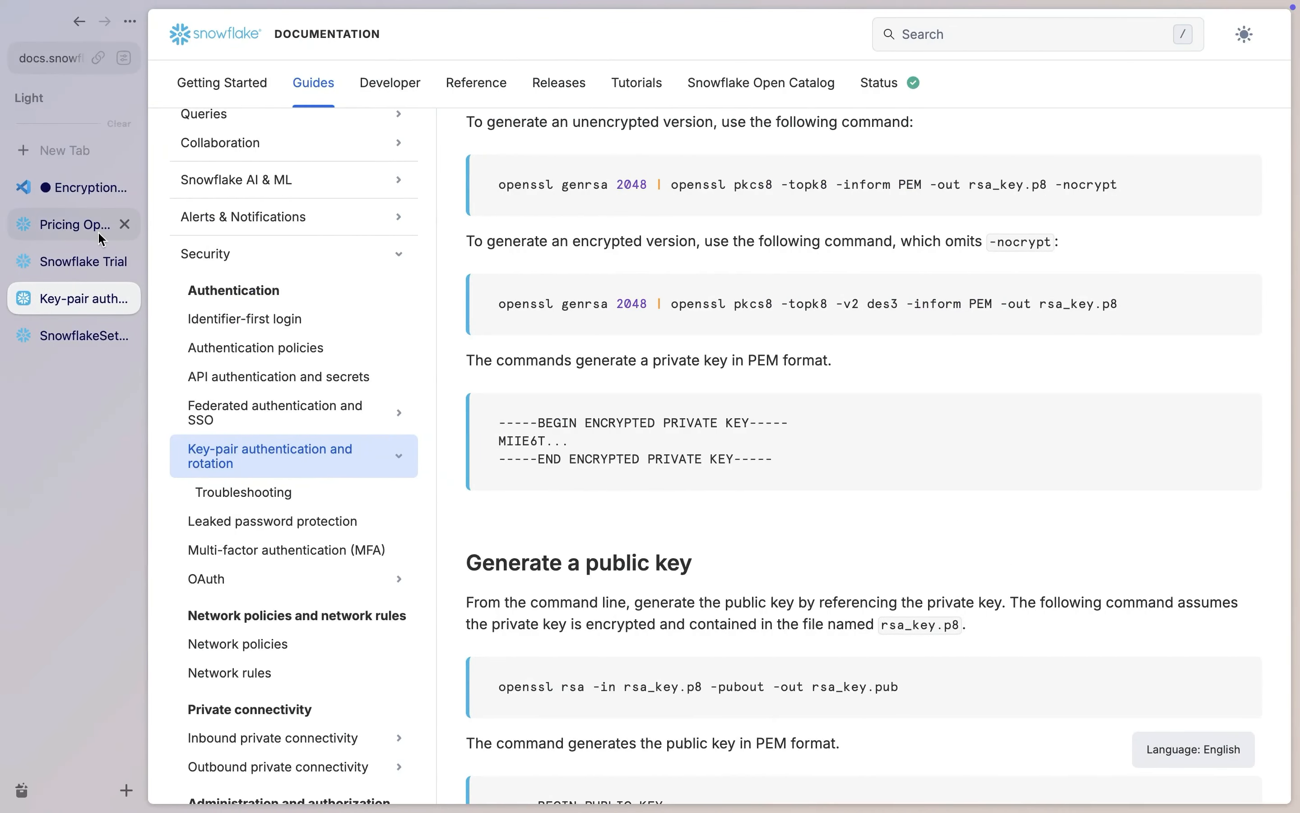
left_click(59, 187)
double_click(404, 80)
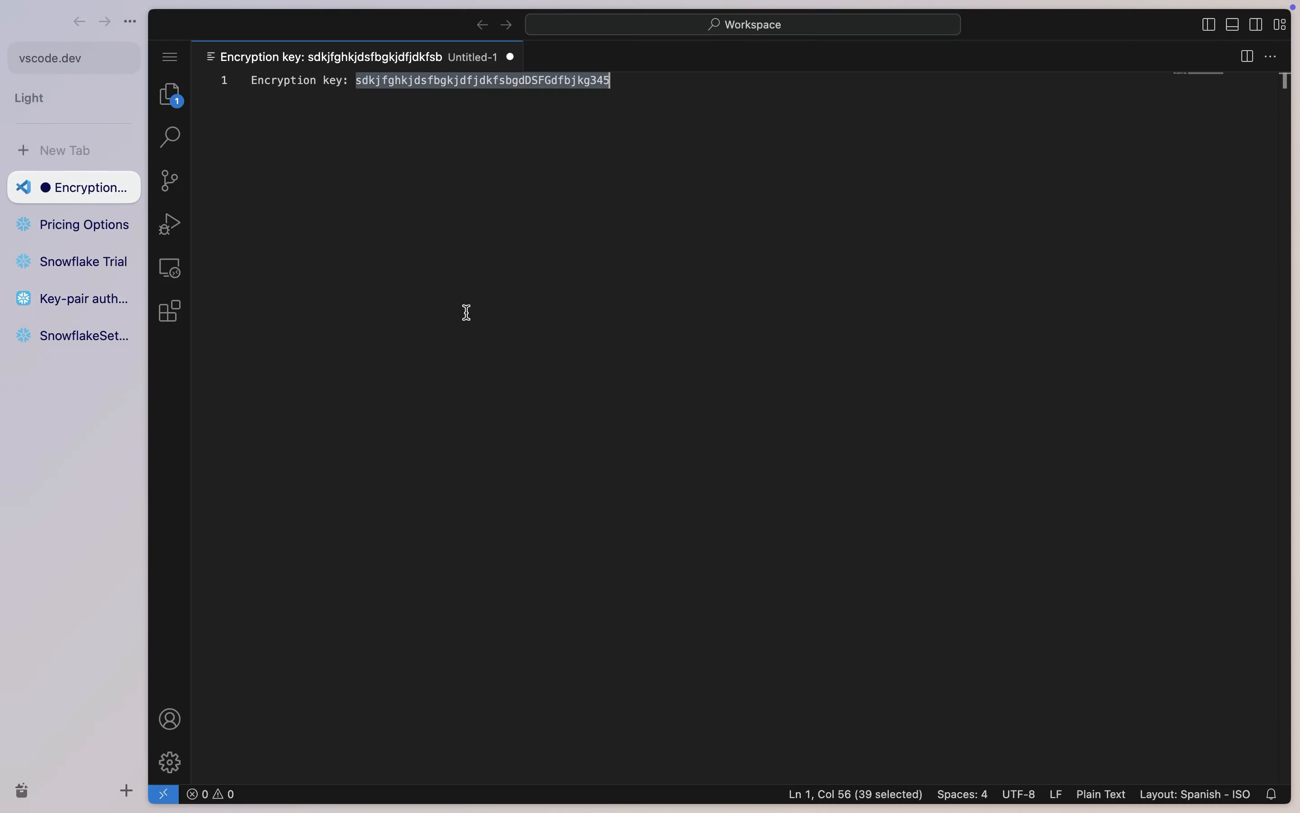
key("super+c")
key("ctrl+Left")
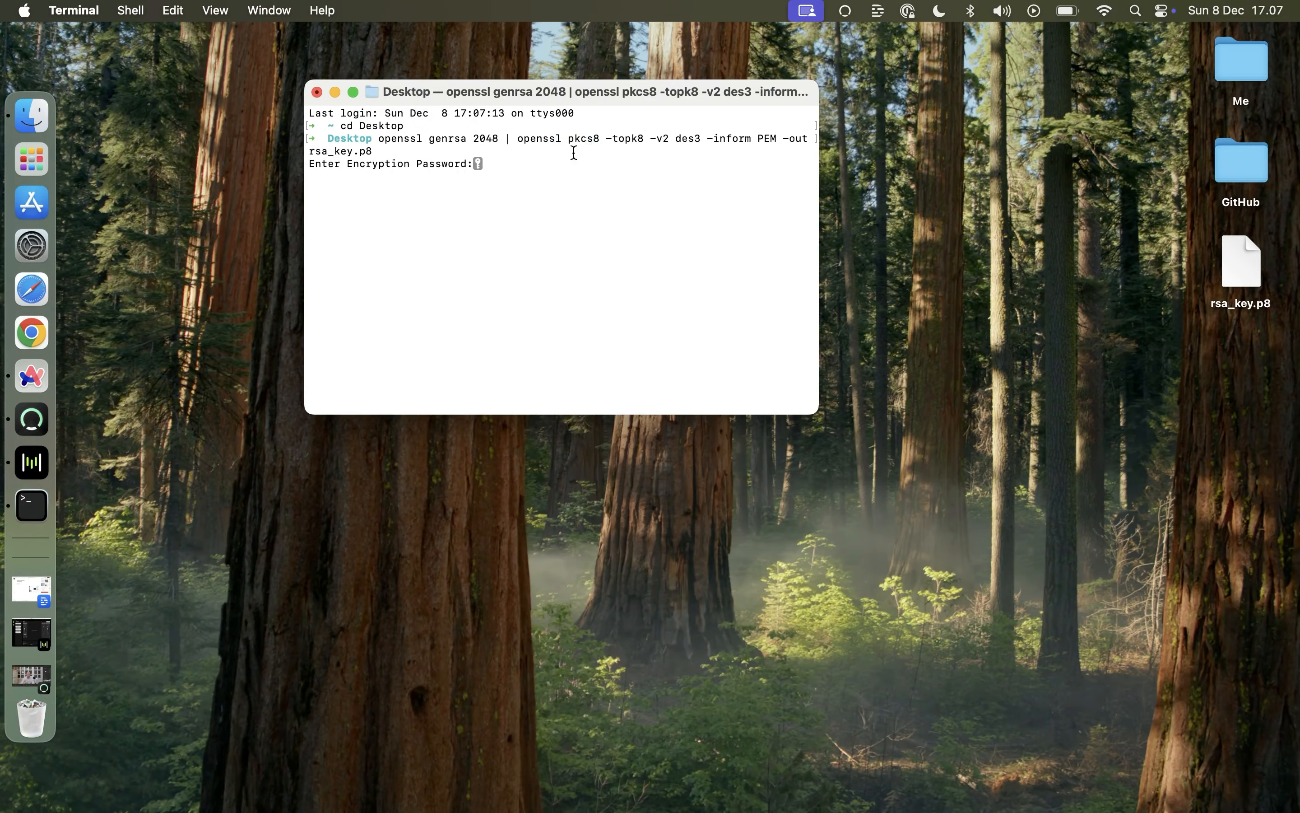
key("super+v")
key("Return")
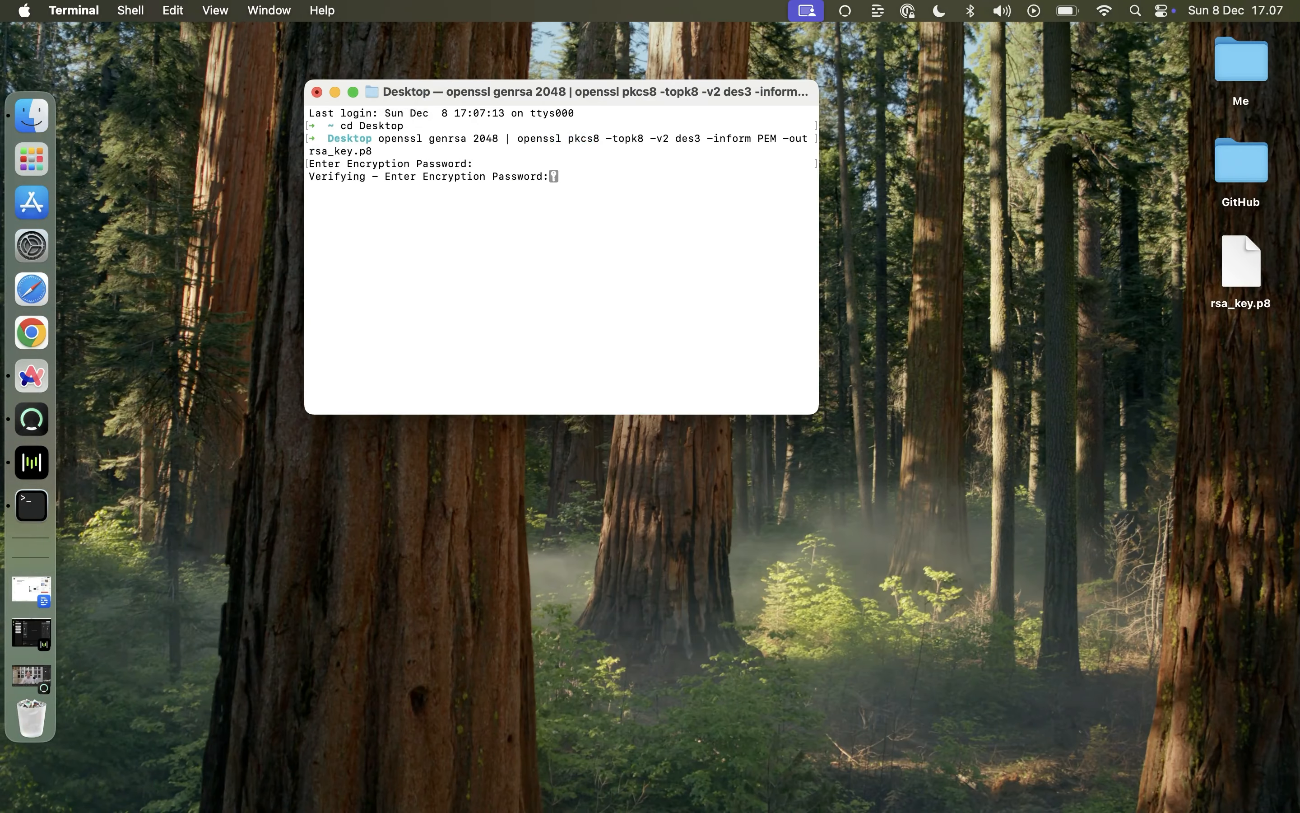
key("super+v")
key("Return")
key("BackSpace")
left_click(1244, 265)
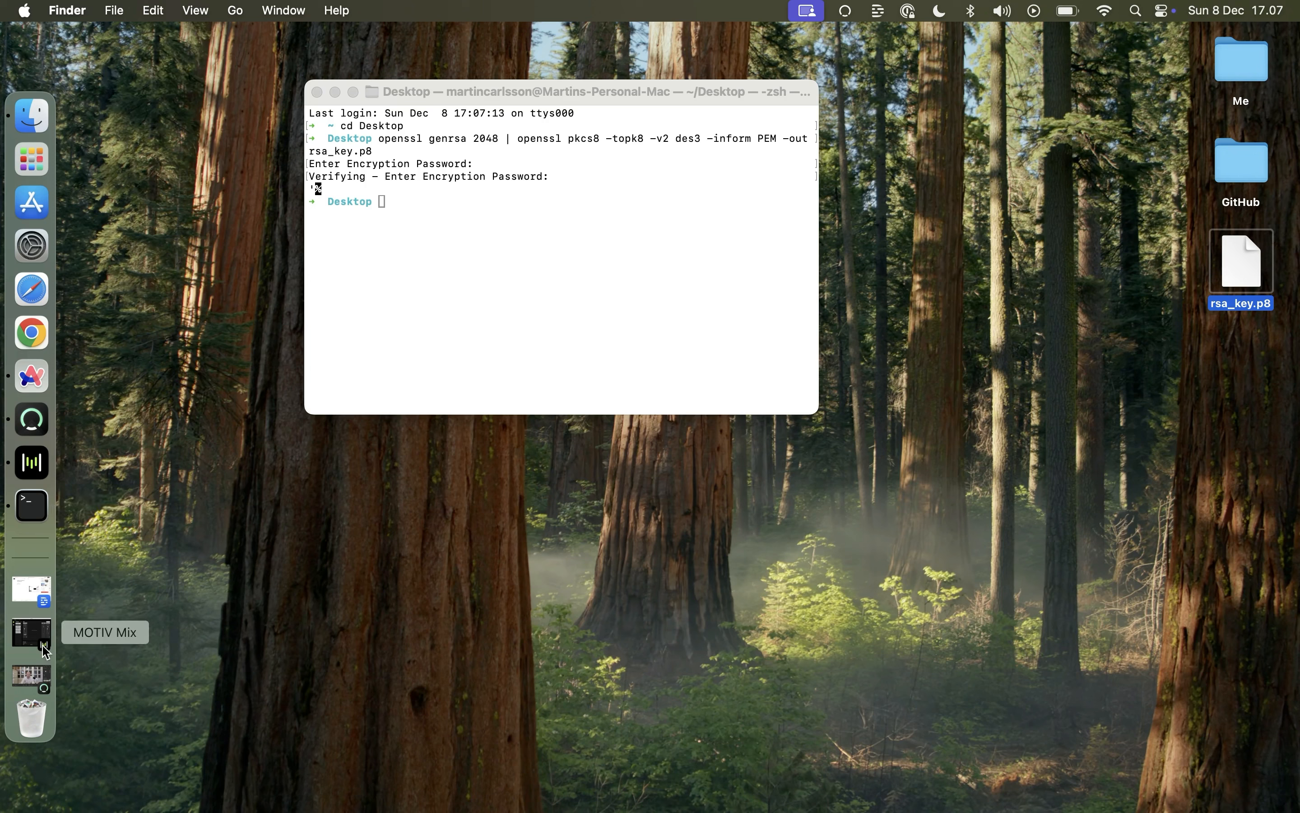
Step: Launch Zed through Spotlight to view the encrypted rsa_key.p8 private key
key("super+space")
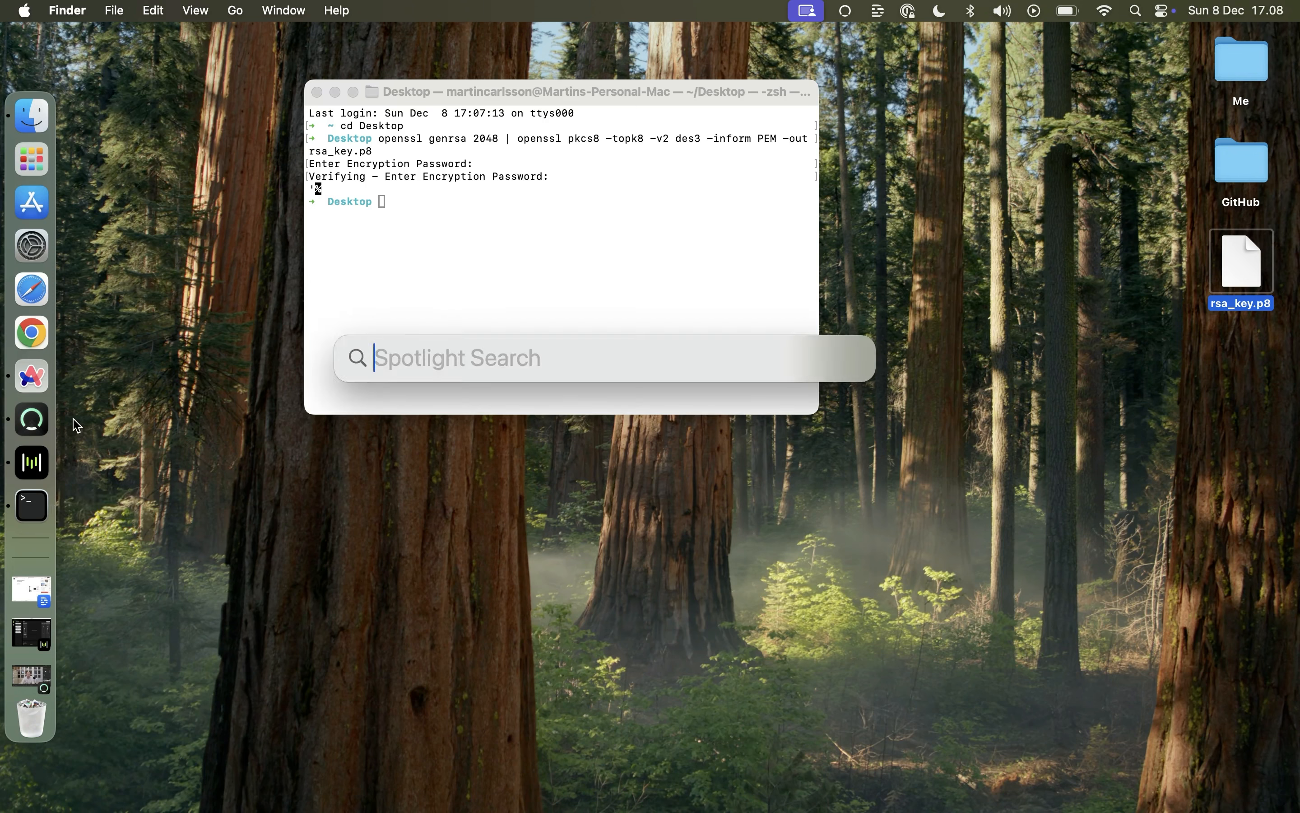
type("spotify")
key("BackSpace")
key("BackSpace")
key("BackSpace")
key("BackSpace")
key("BackSpace")
key("BackSpace")
key("BackSpace")
type("zed")
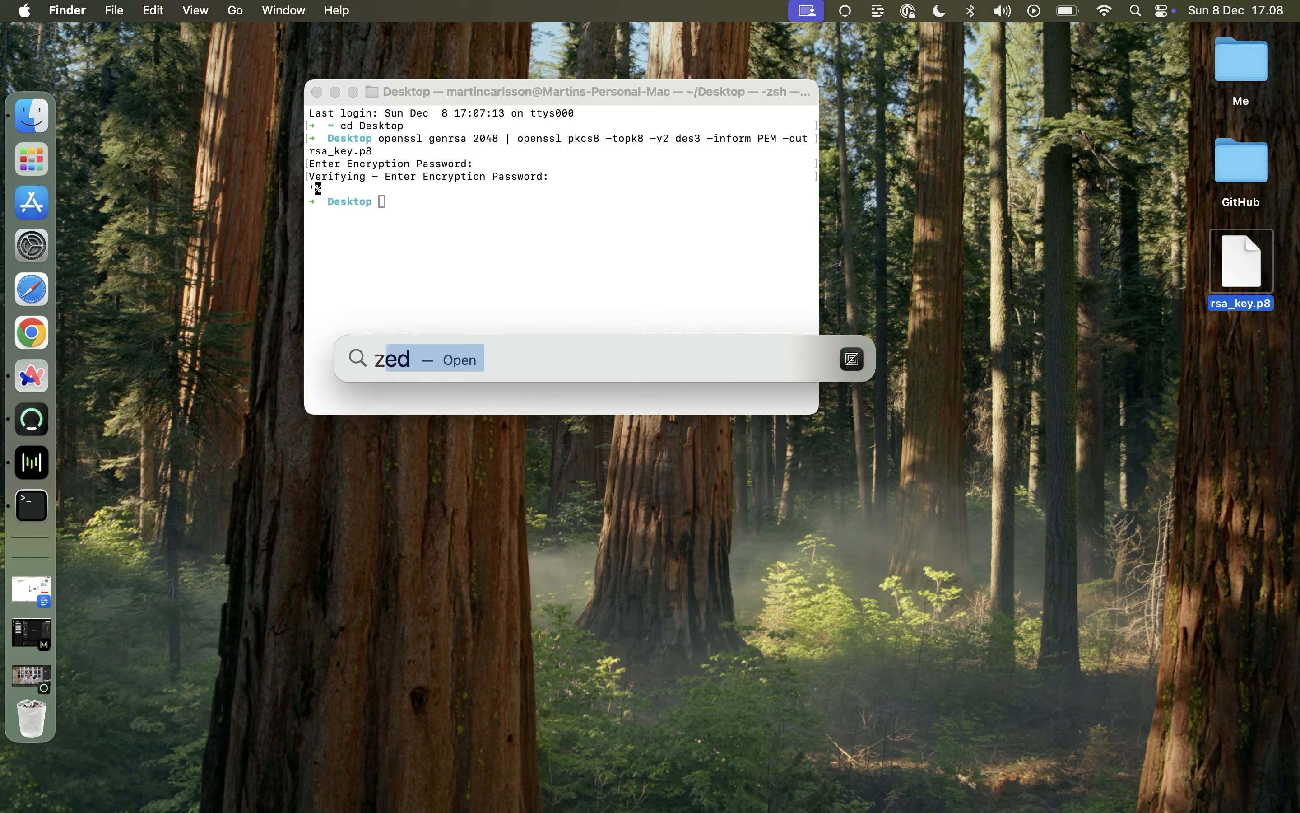
key("Return")
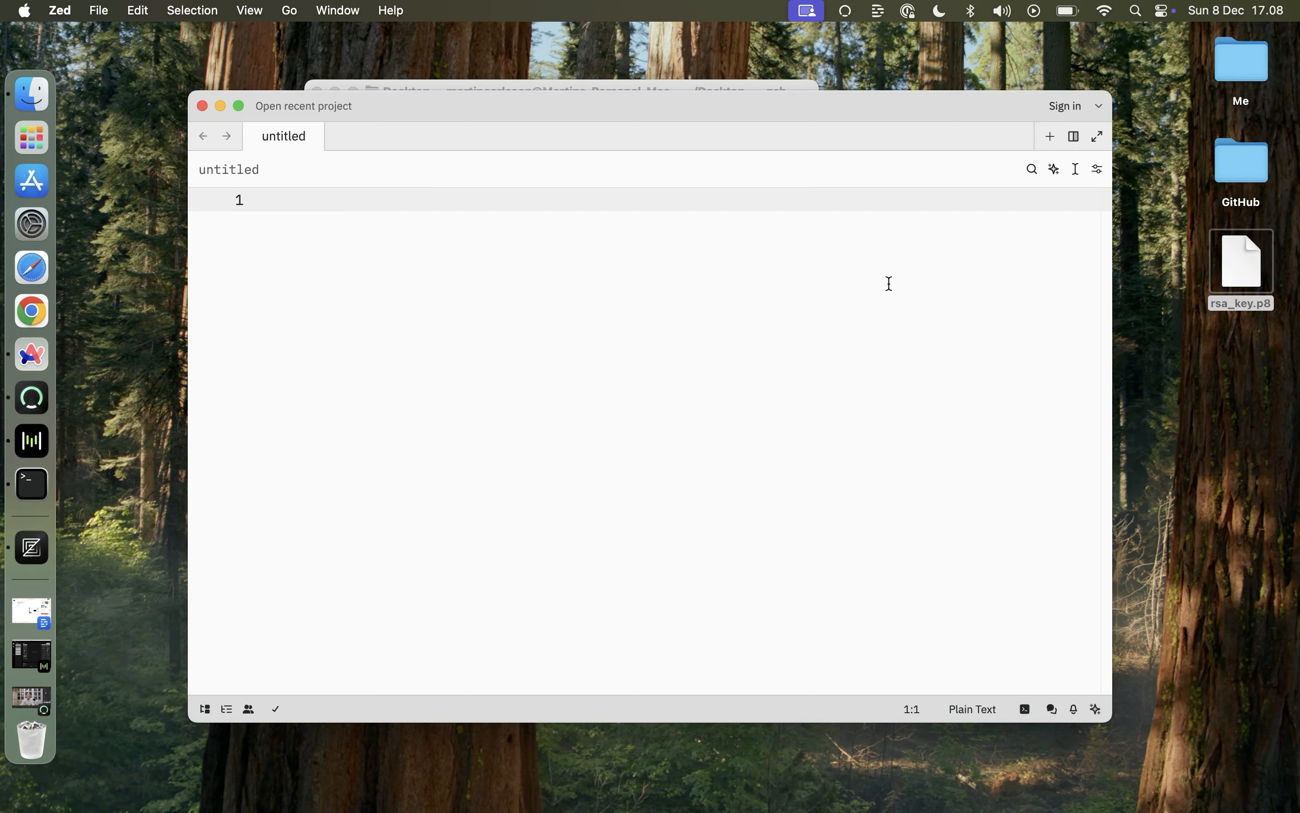
left_click(531, 262)
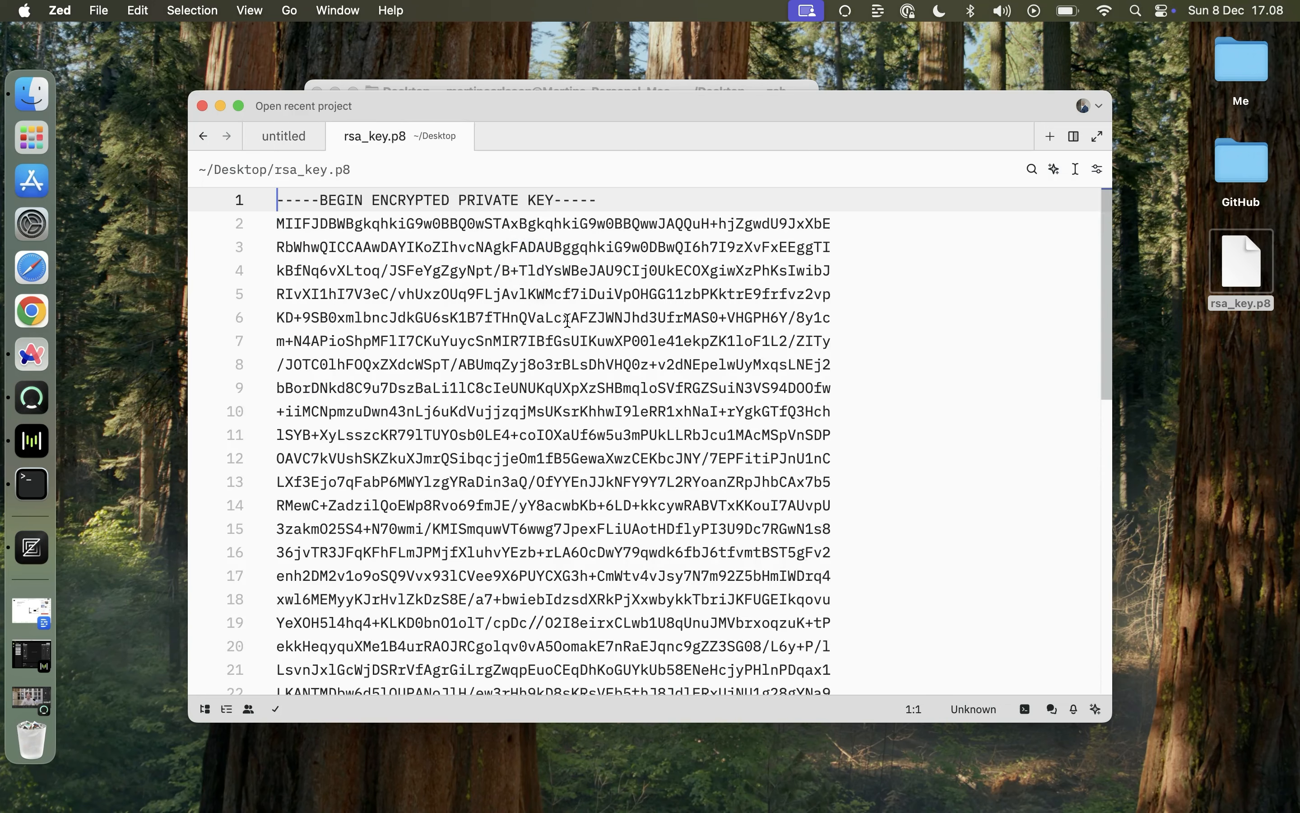
scroll(571, 346, "down", 4)
scroll(571, 346, "down", 5)
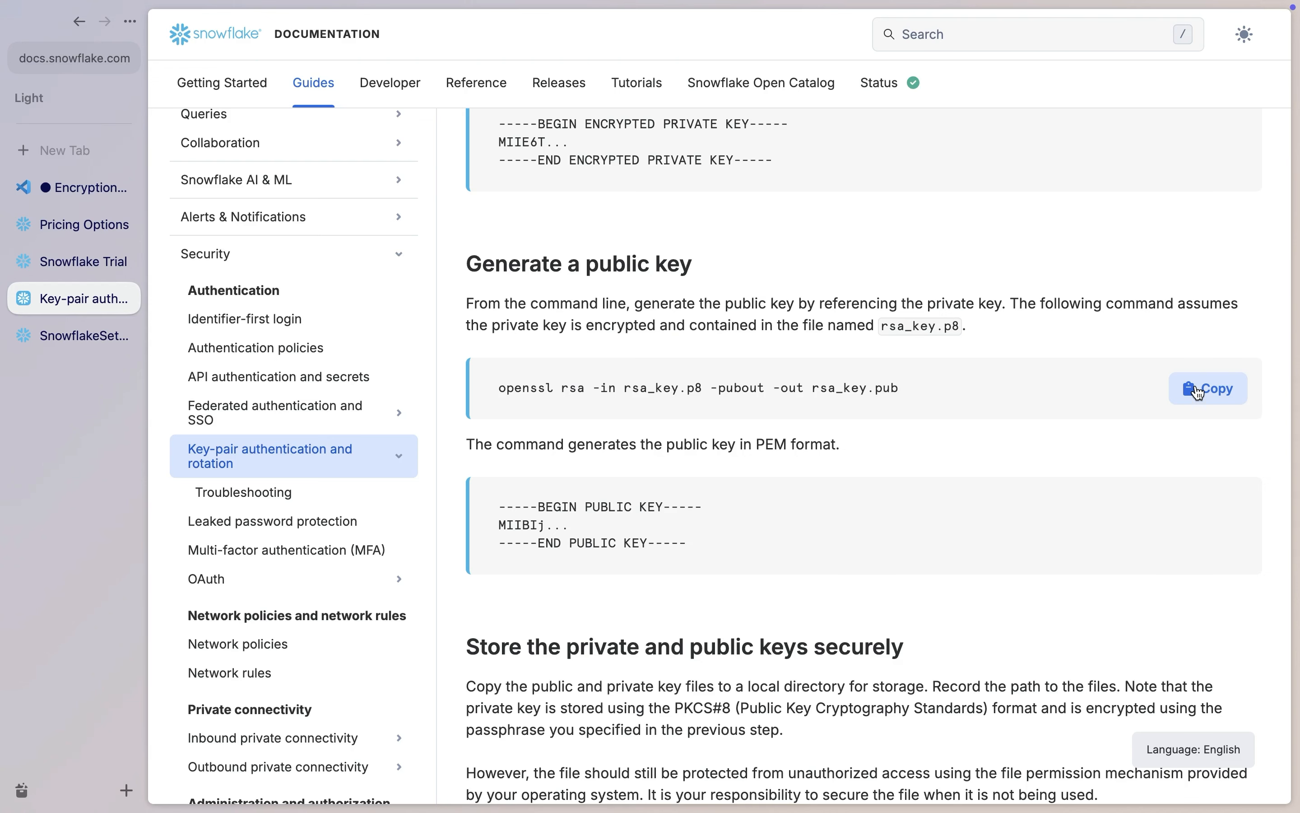
Step: Copy the docs' openssl rsa -pubout command and run it in Terminal
left_click(1197, 392)
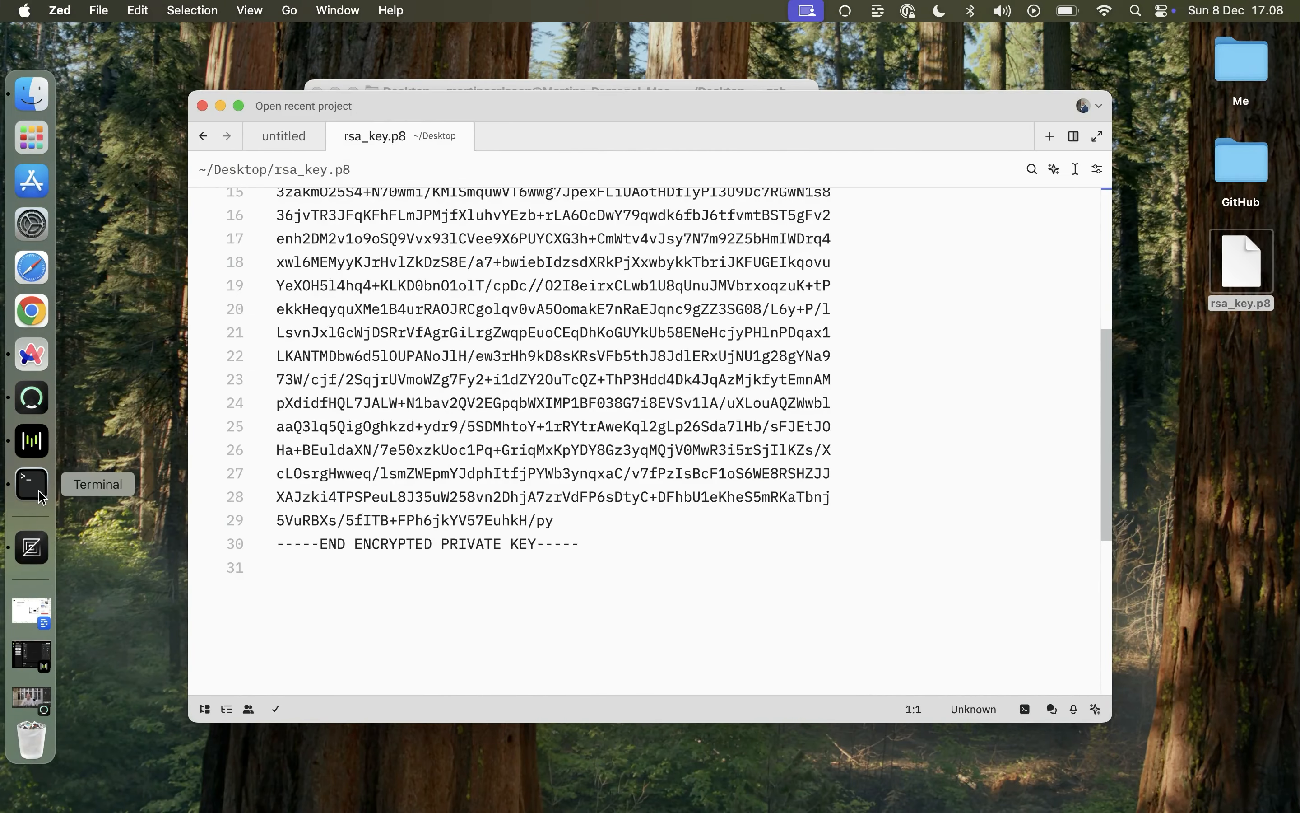
left_click(32, 484)
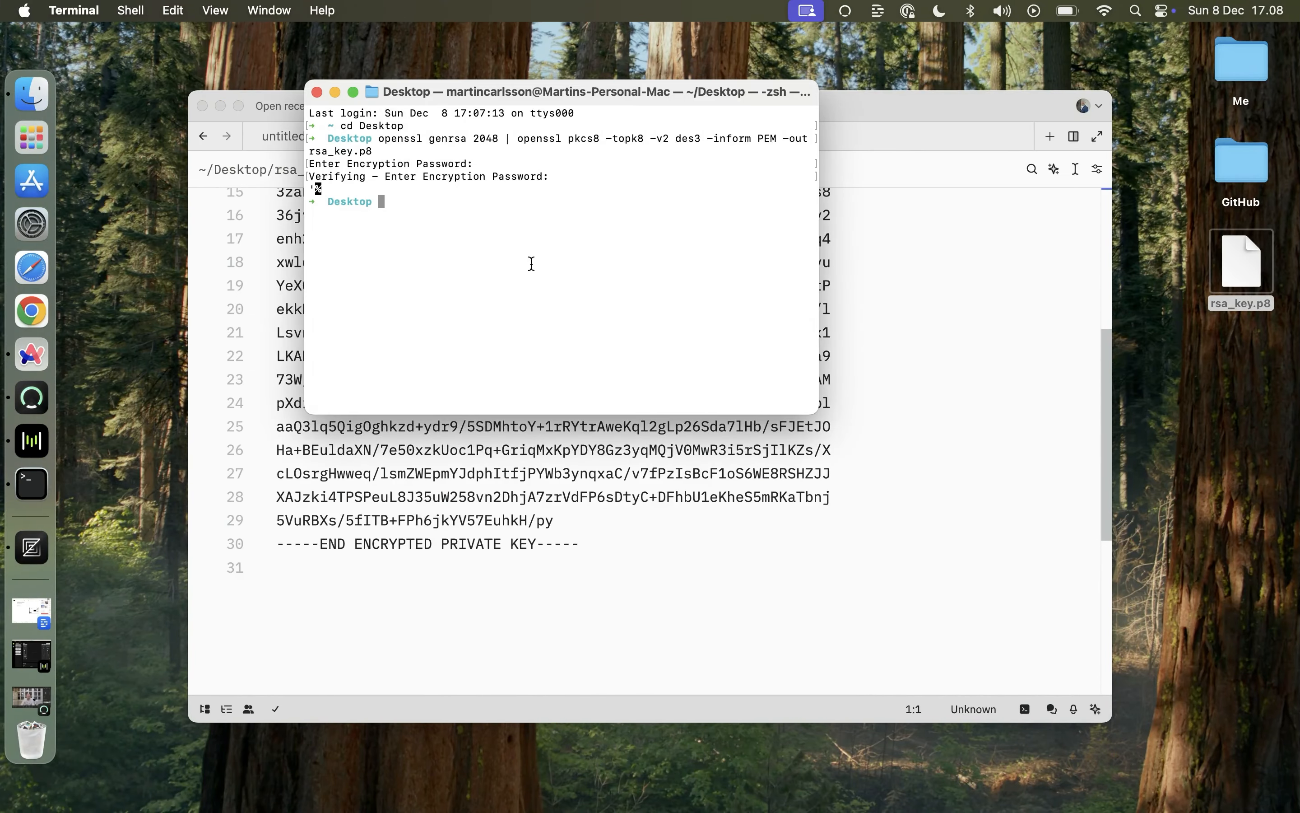
key("super+v")
key("Return")
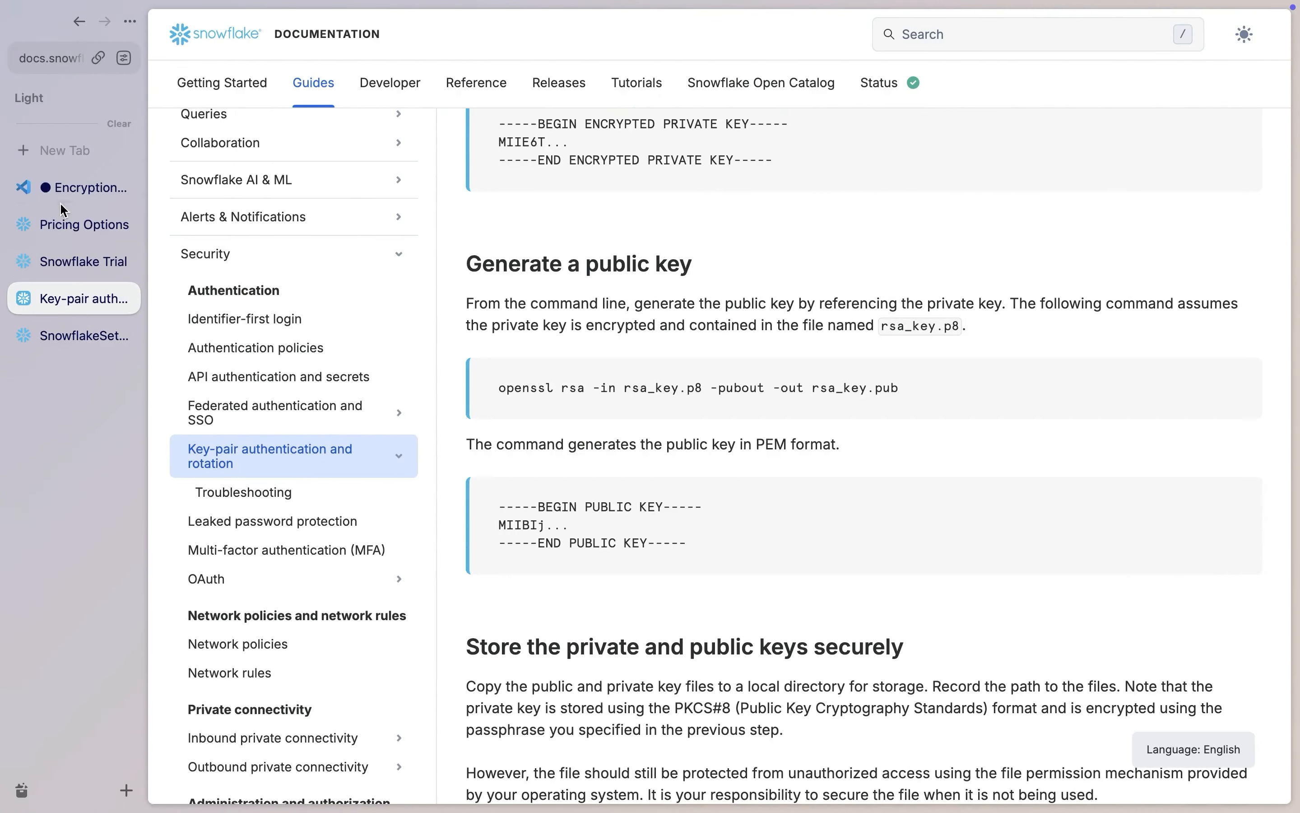
left_click(57, 189)
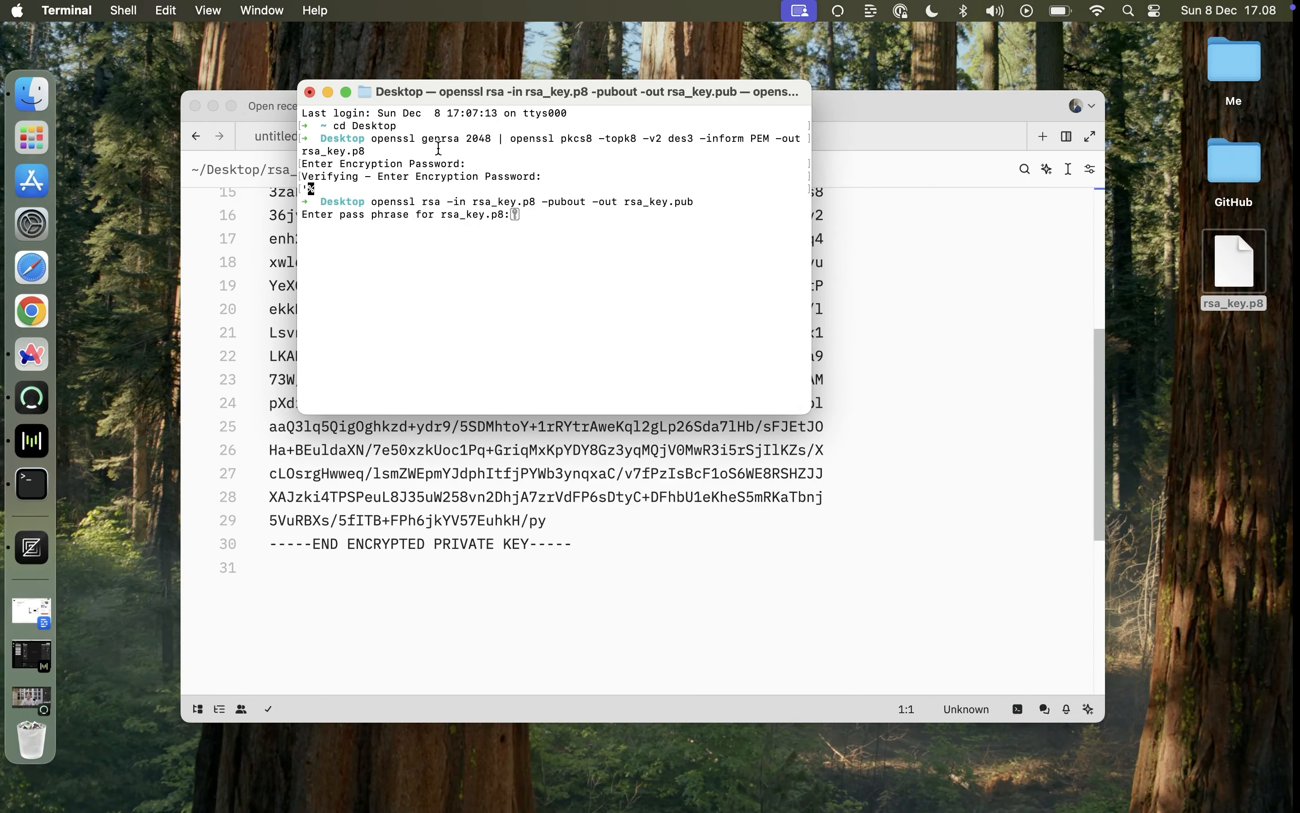
Step: Enter the pass phrase to write rsa_key.pub, open it in Zed and copy the public key
left_click(592, 214)
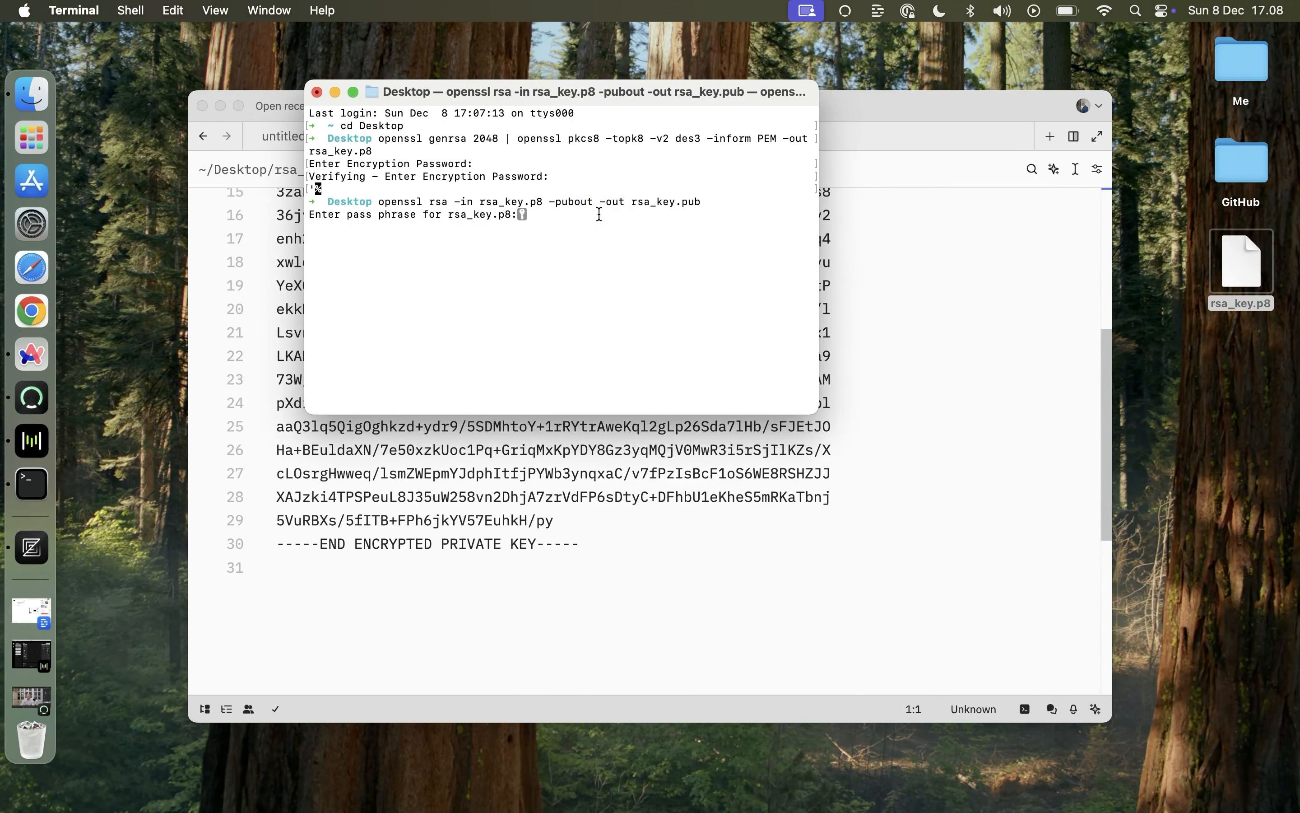
key("Return")
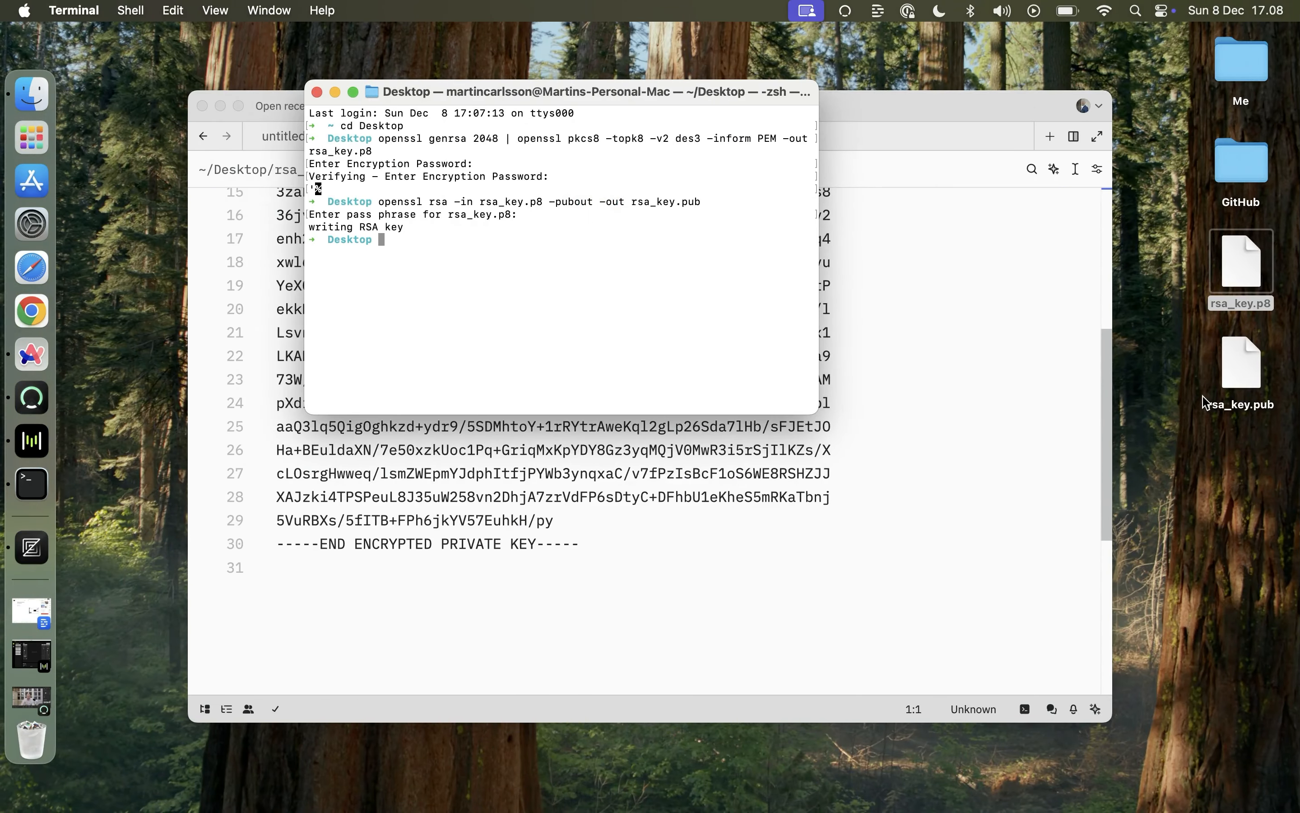
left_click_drag(1238, 368, 916, 398)
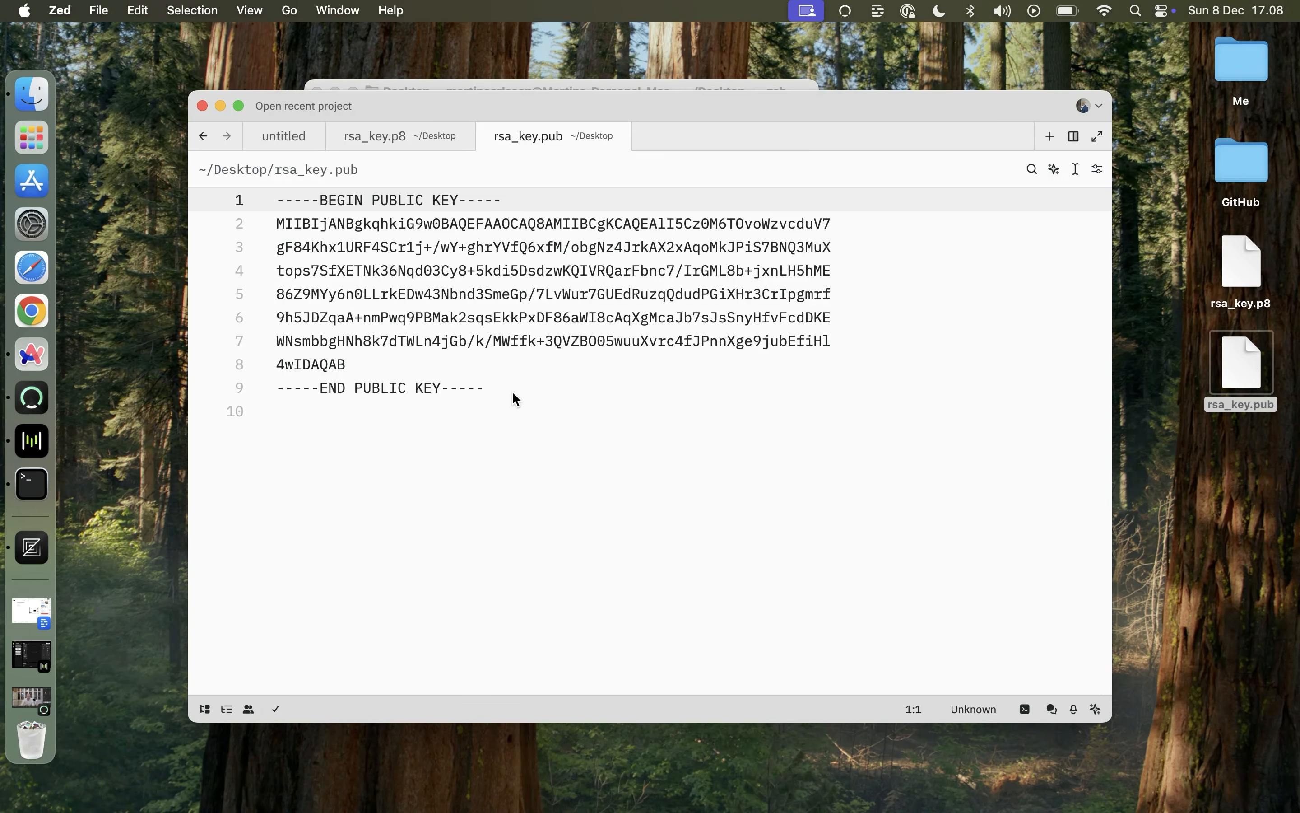
left_click_drag(515, 398, 214, 197)
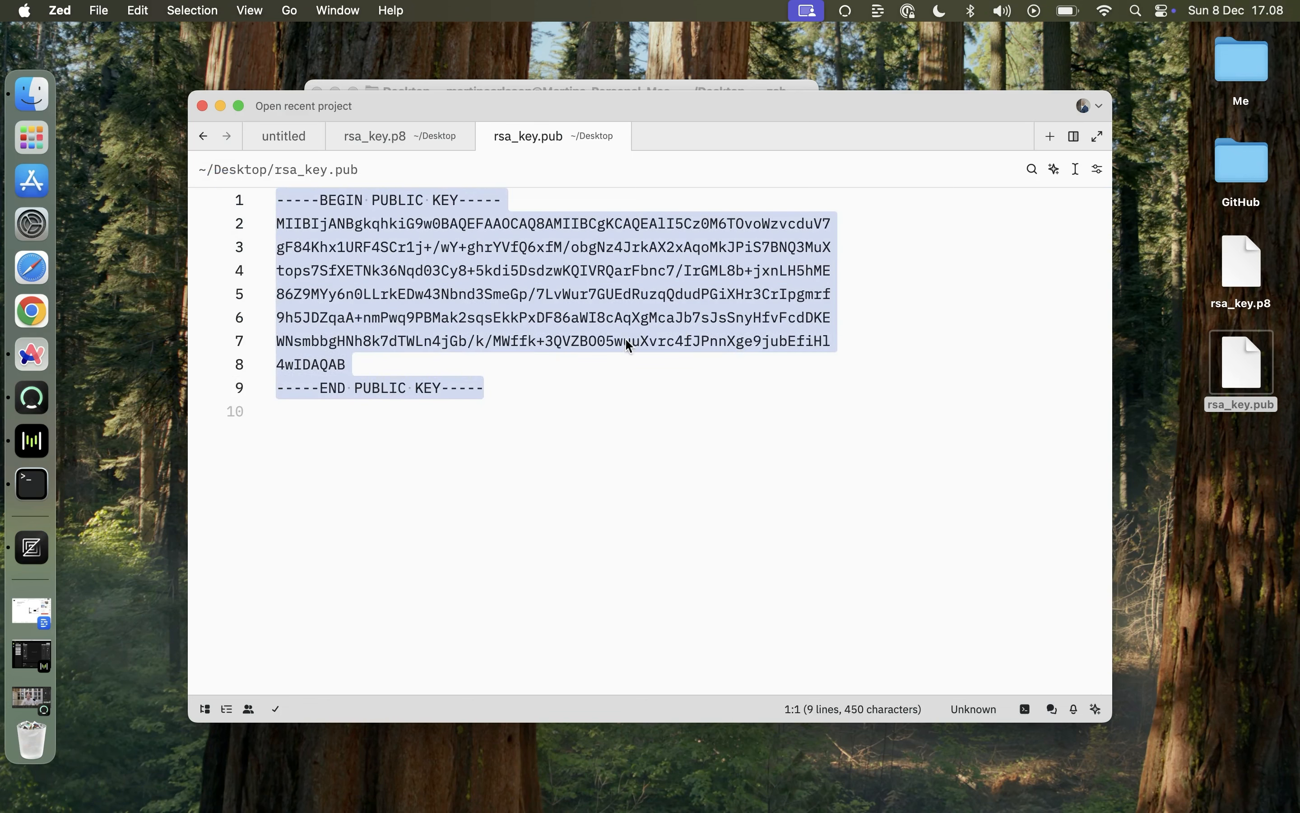
key("ctrl+Right")
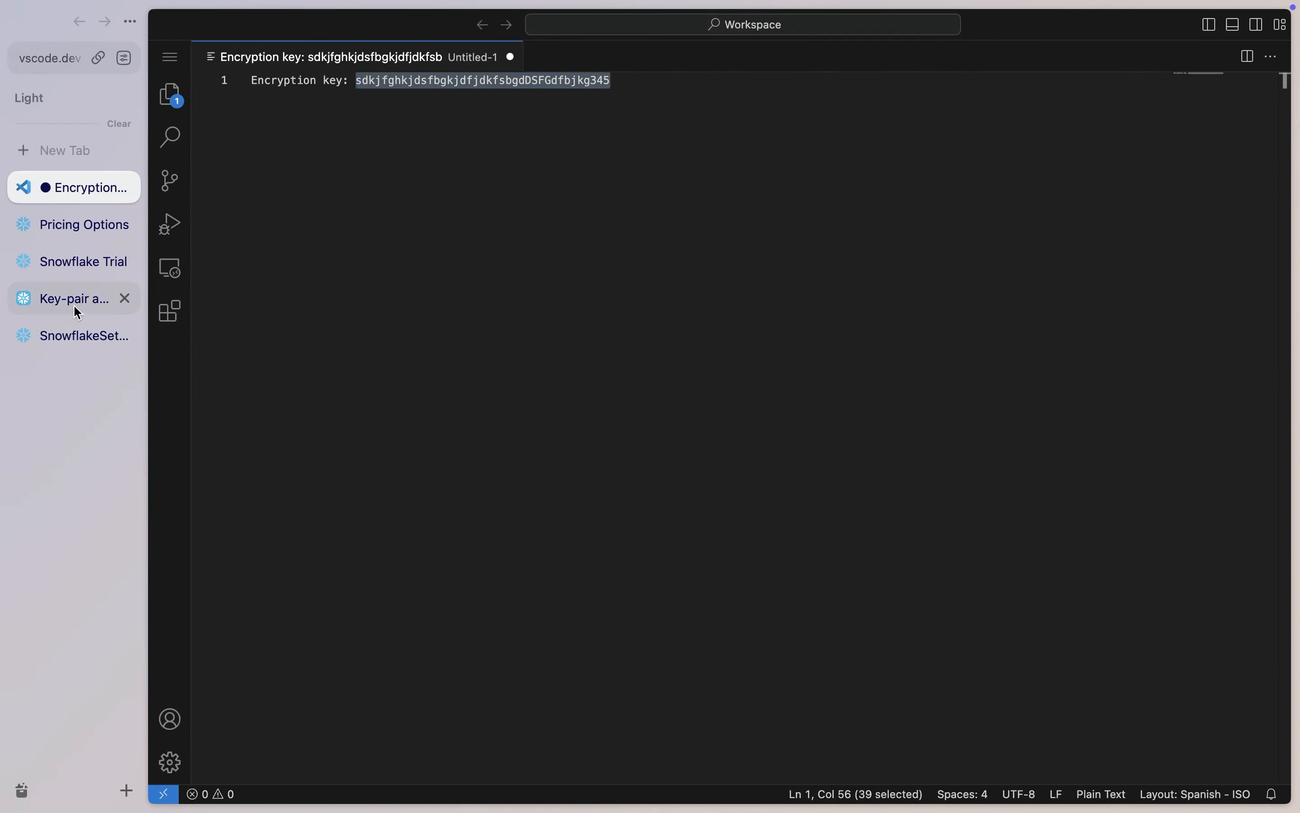
Step: Replace the old public key in ALTER USER with the new one, run it, and grant role github to user github
left_click(80, 336)
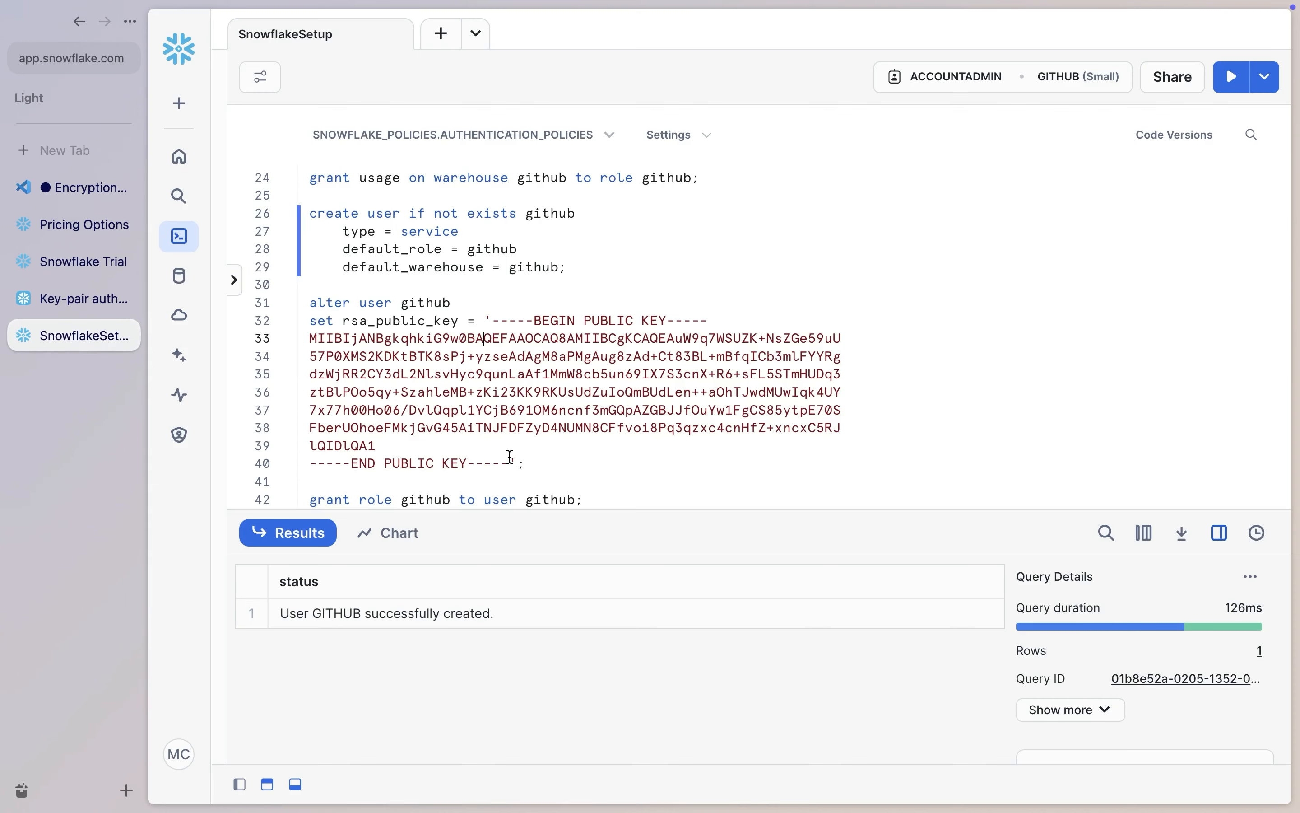
left_click_drag(510, 456, 492, 319)
key("super+v")
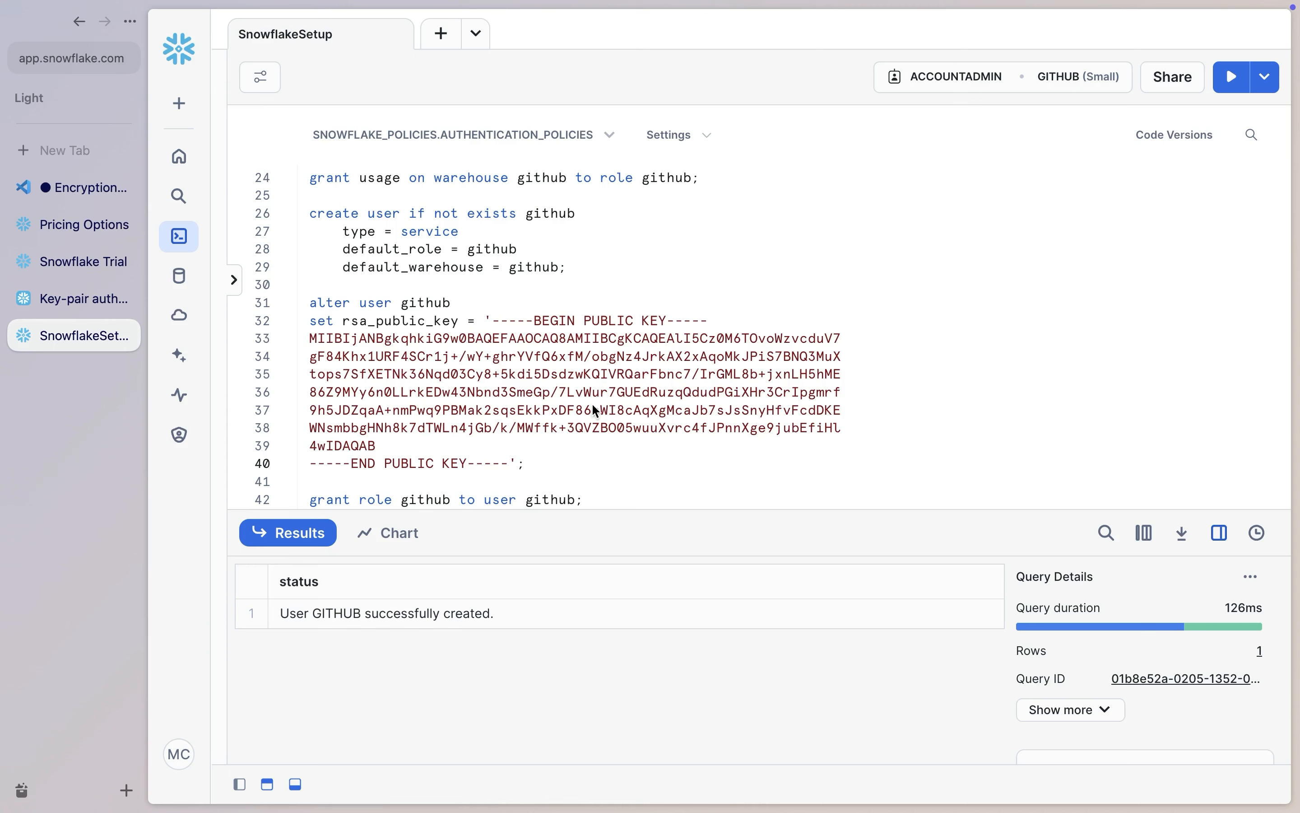
scroll(615, 395, "down", 1)
left_click(429, 318)
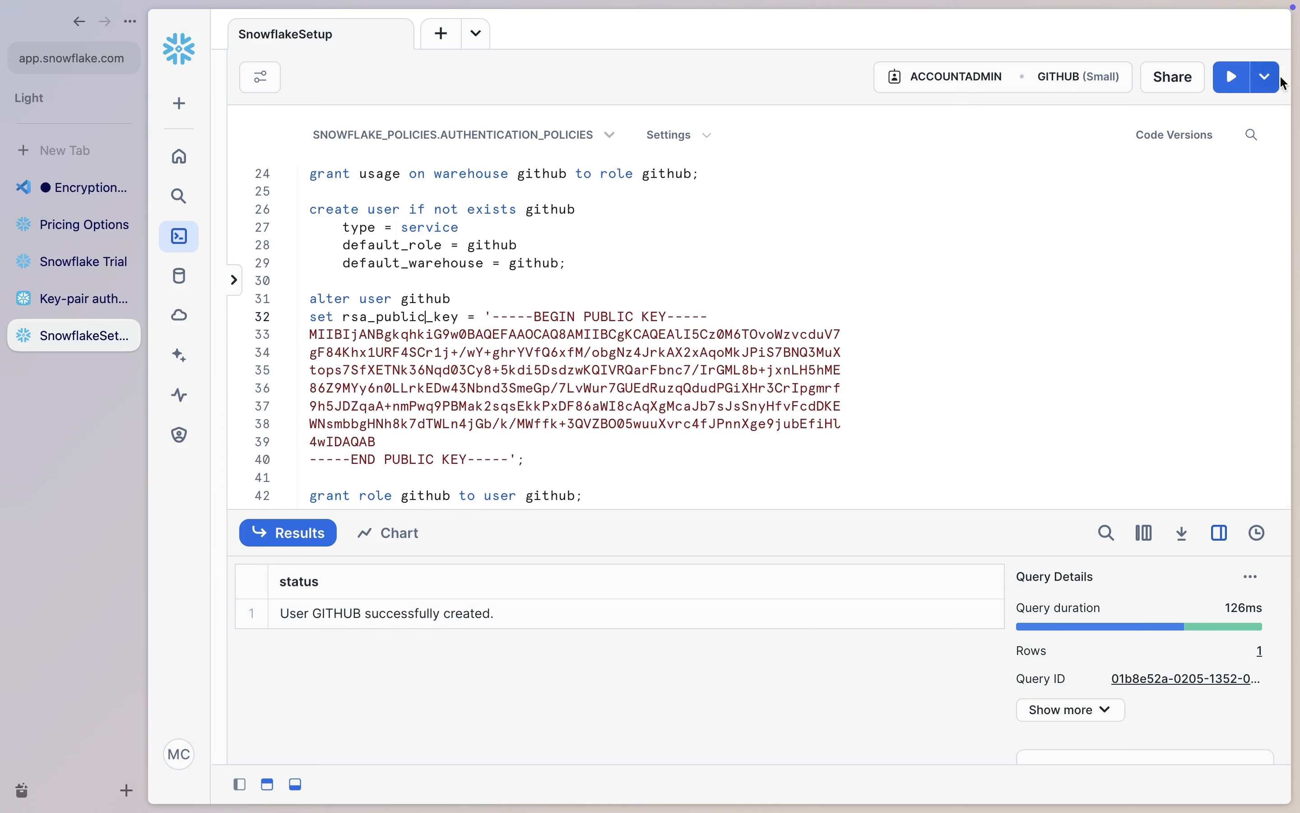
key("super+Return")
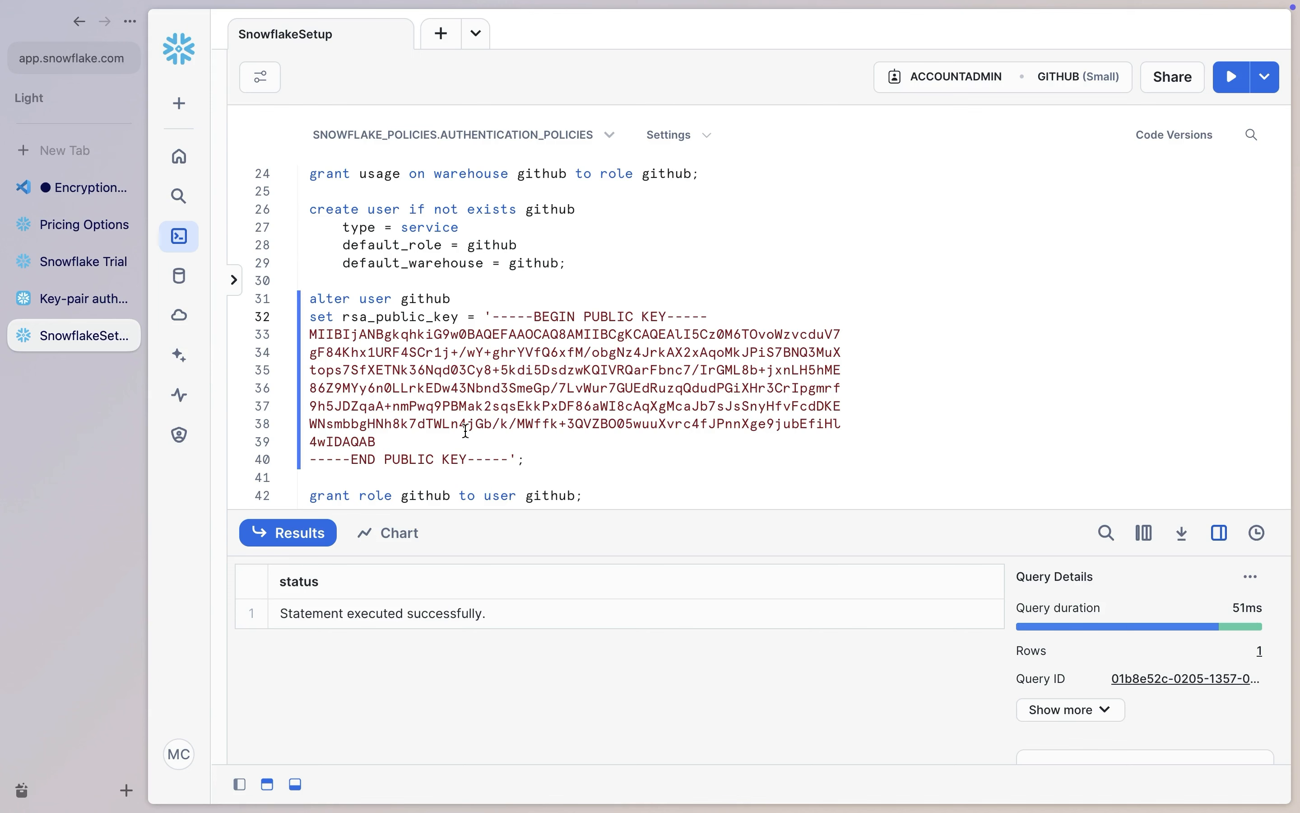
left_click(444, 494)
left_click(1229, 70)
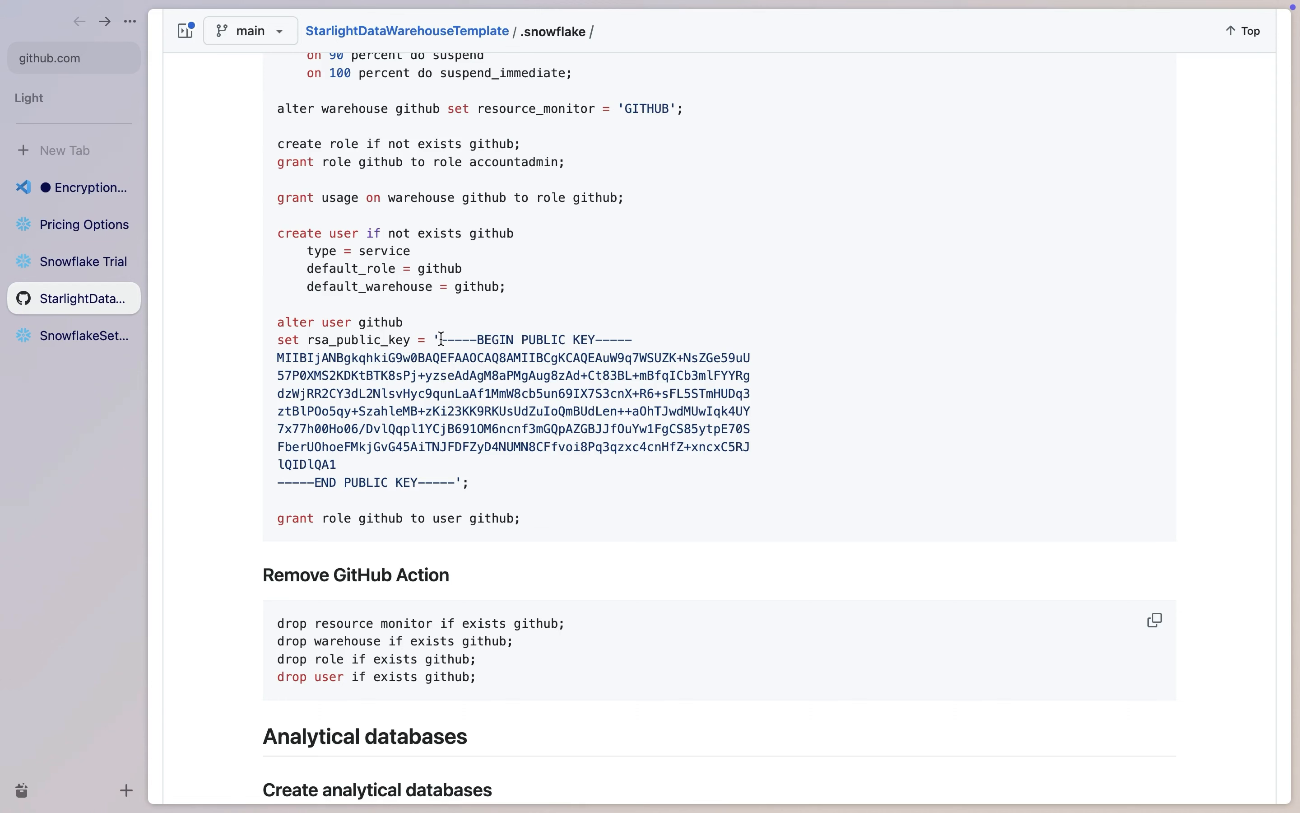
Step: Copy the Create analytical databases script from GitHub and paste it over the worksheet's SQL
left_click_drag(442, 339, 455, 477)
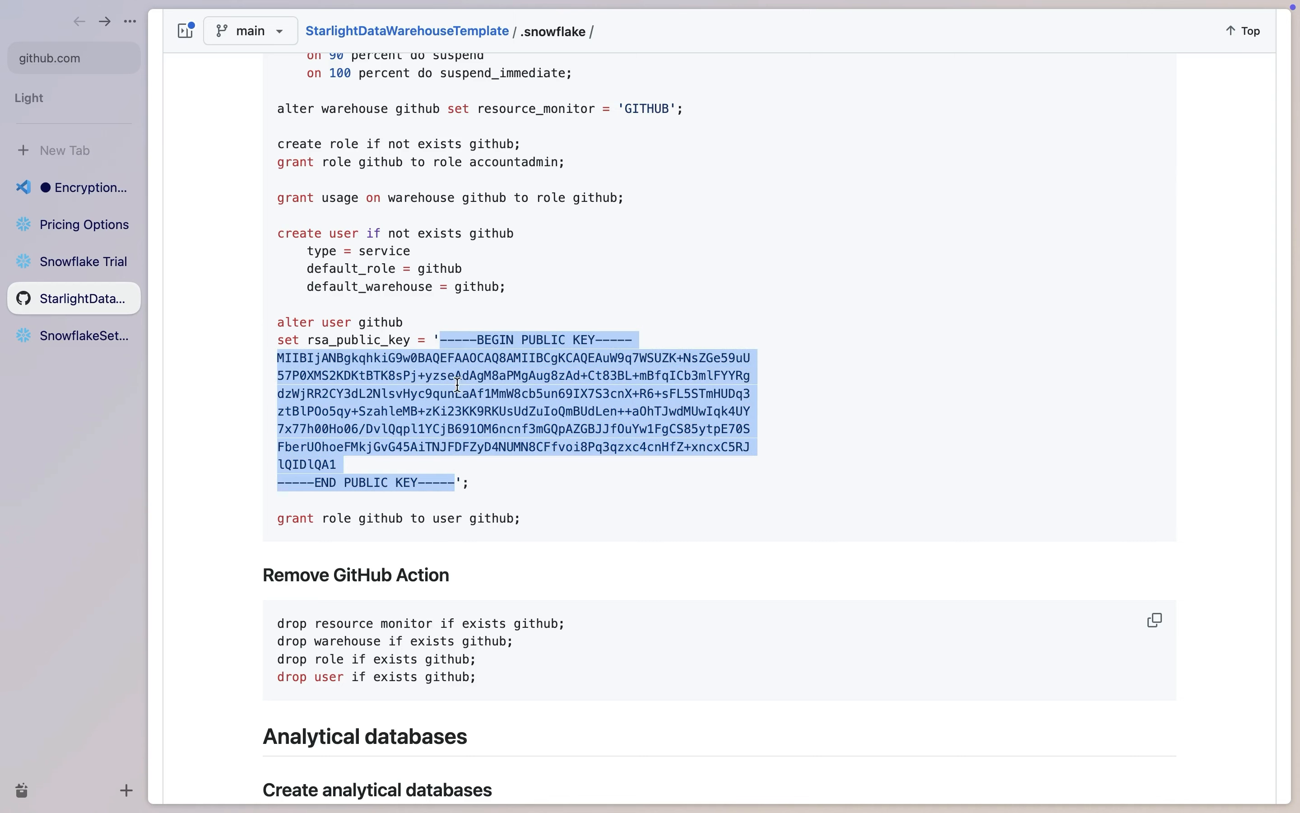
left_click(482, 326)
scroll(1206, 226, "down", 10)
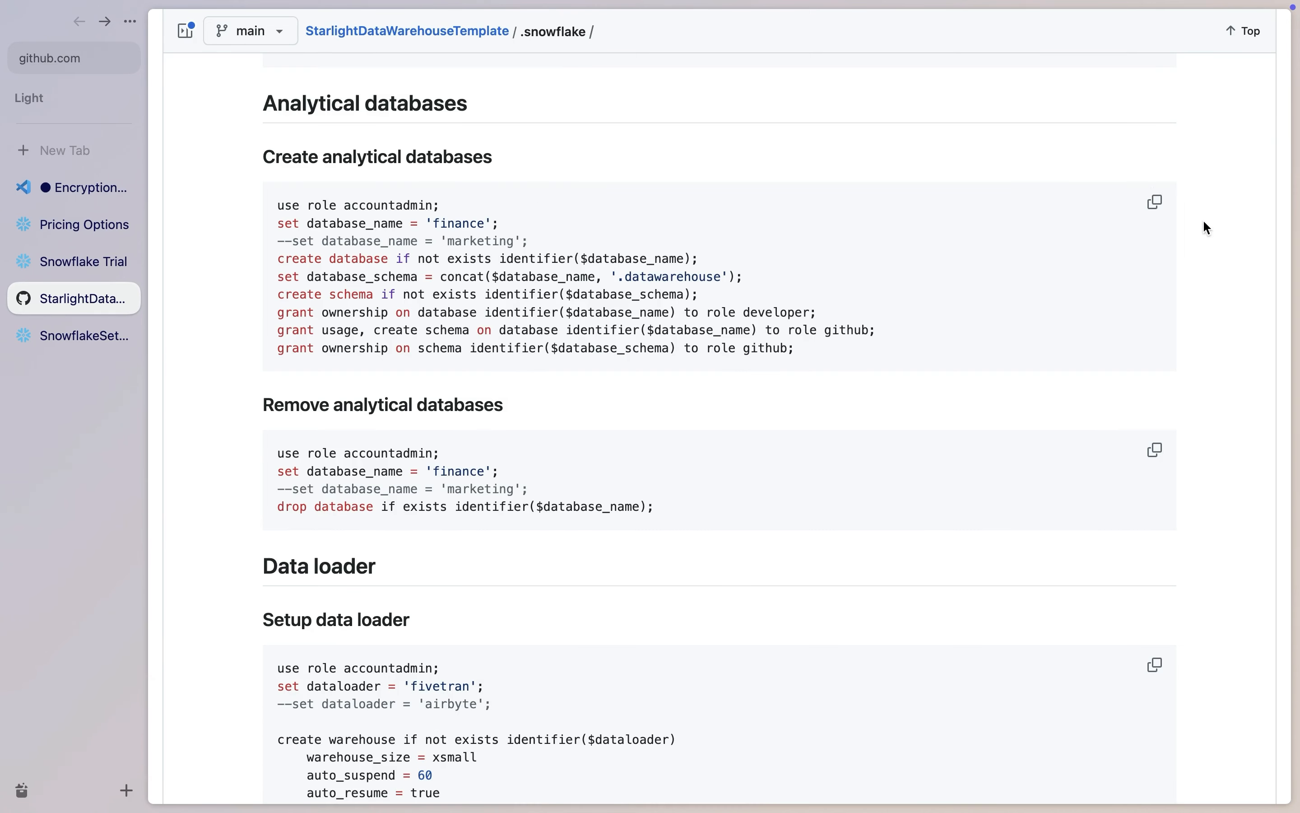
left_click(1159, 204)
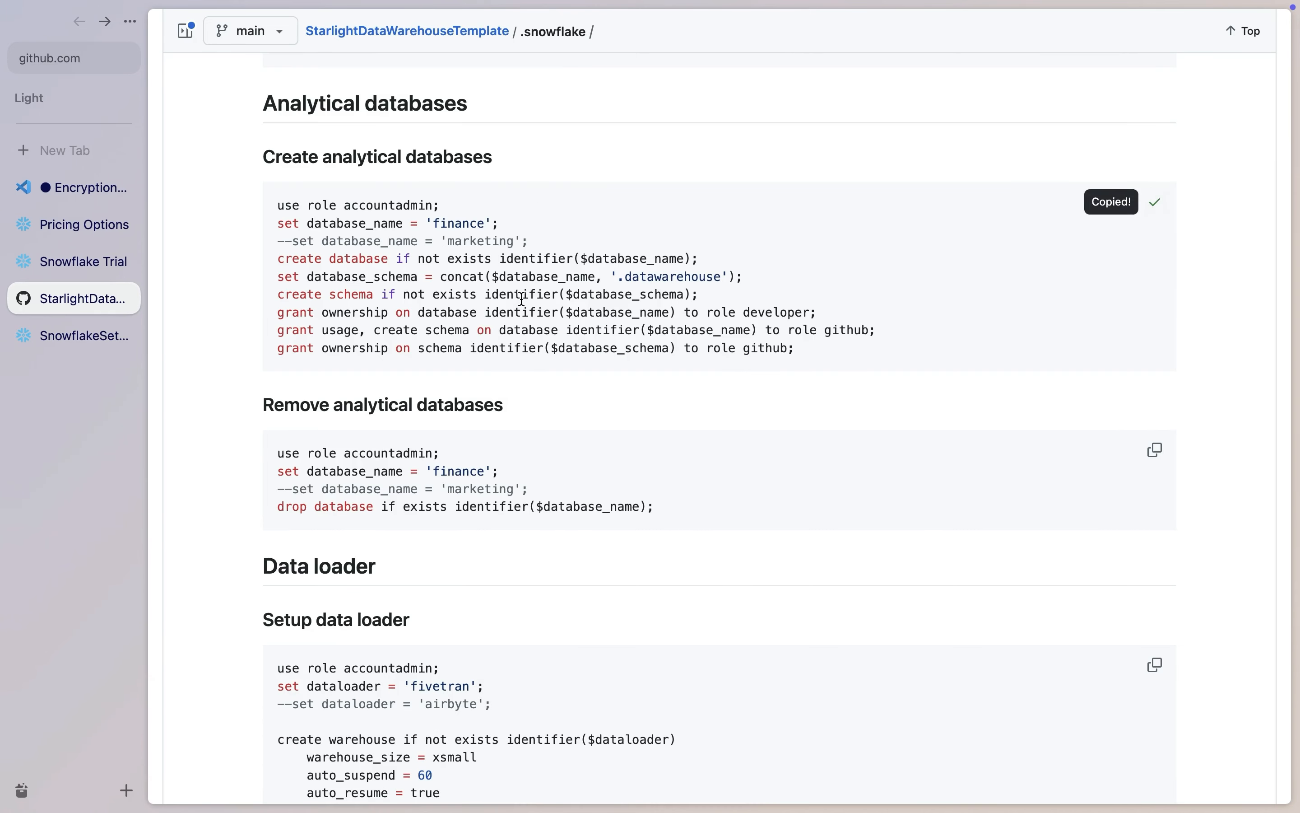
left_click(81, 336)
key("ctrl+a")
key("ctrl+v")
Step: Change the database name from 'finance' to 'starlight' and review the schema, identifier and role names
left_click(442, 197)
double_click(520, 194)
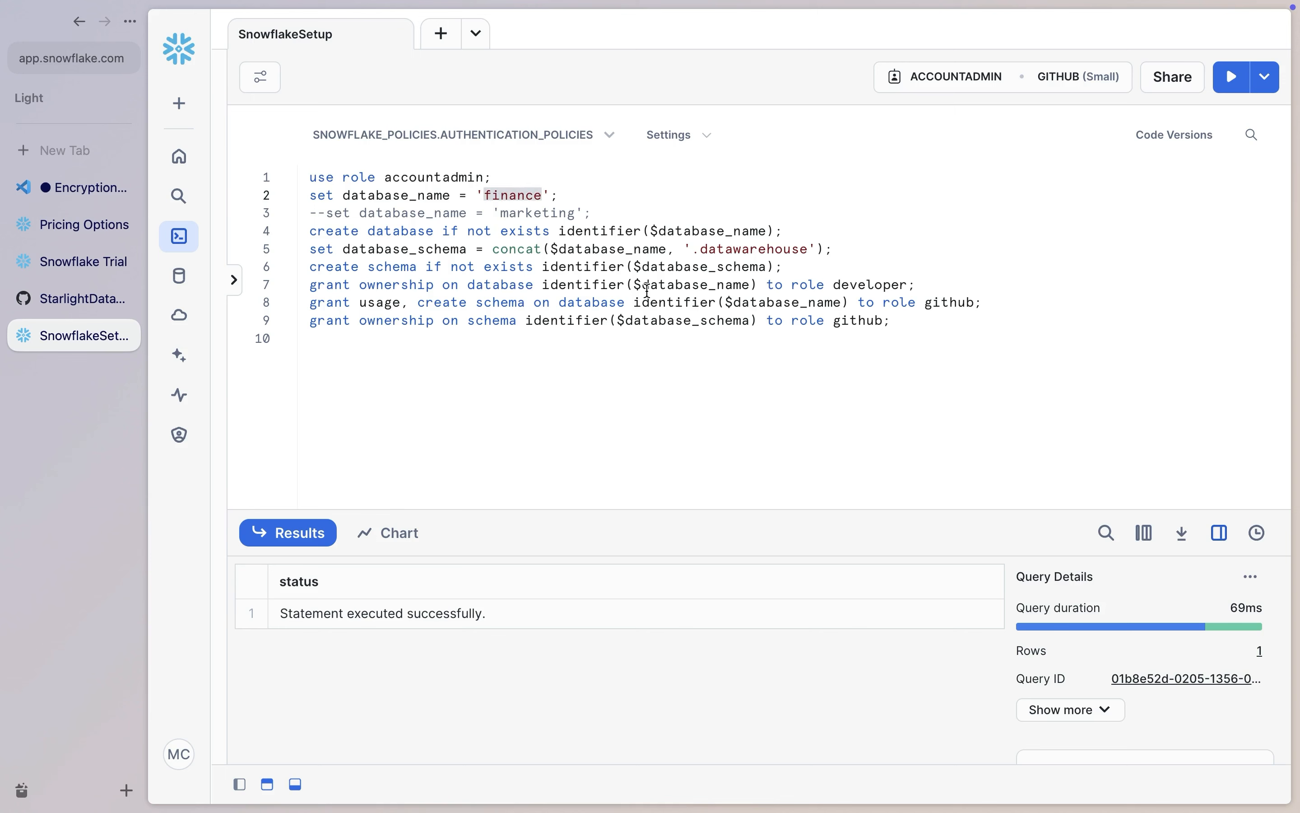
type("starlight")
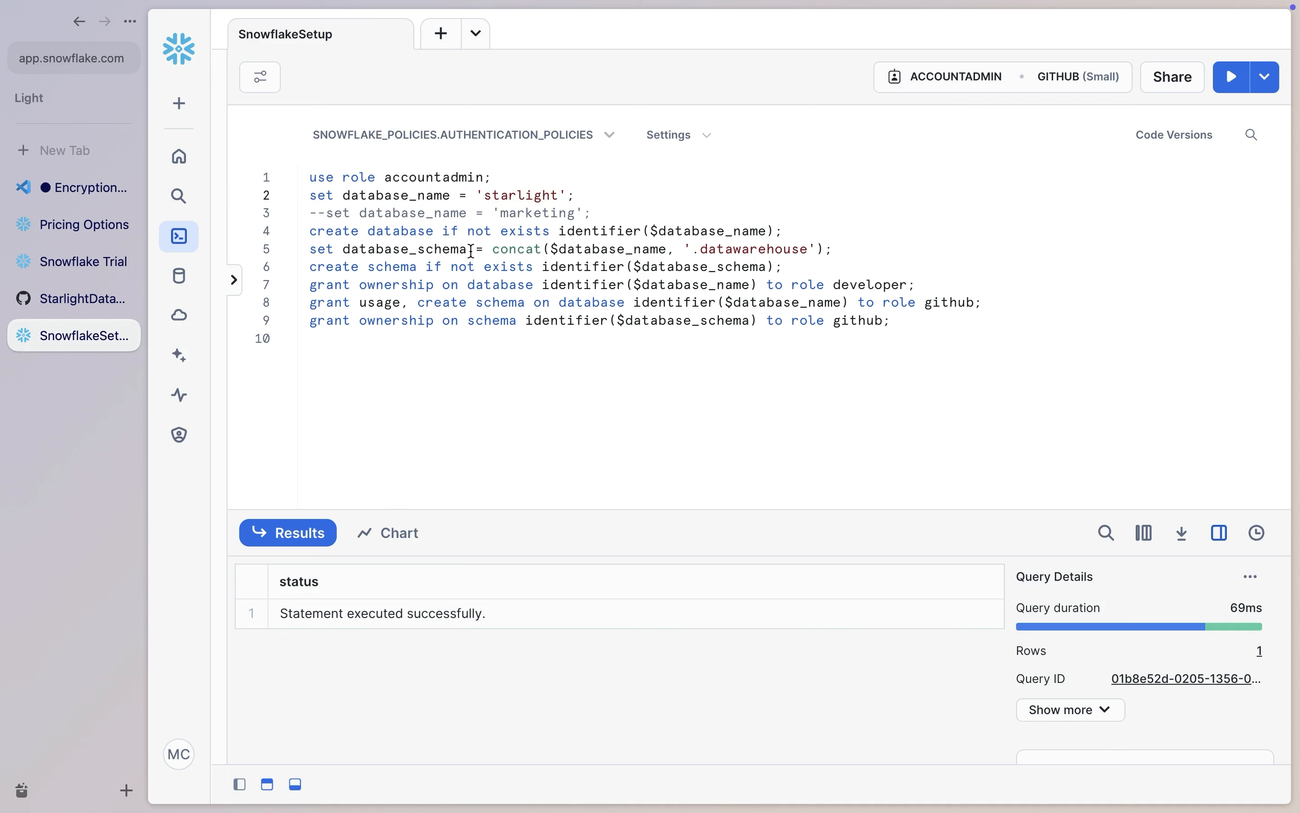
double_click(454, 249)
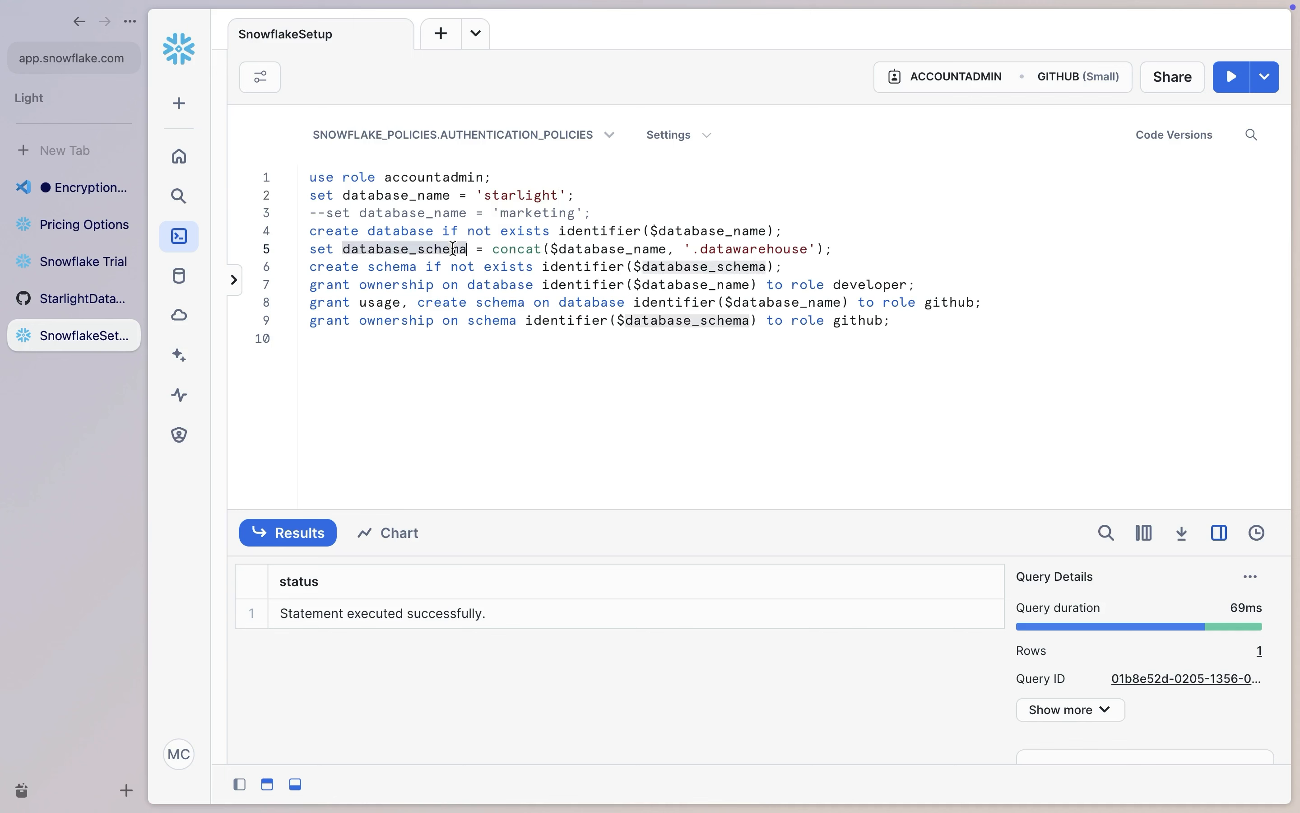
double_click(767, 250)
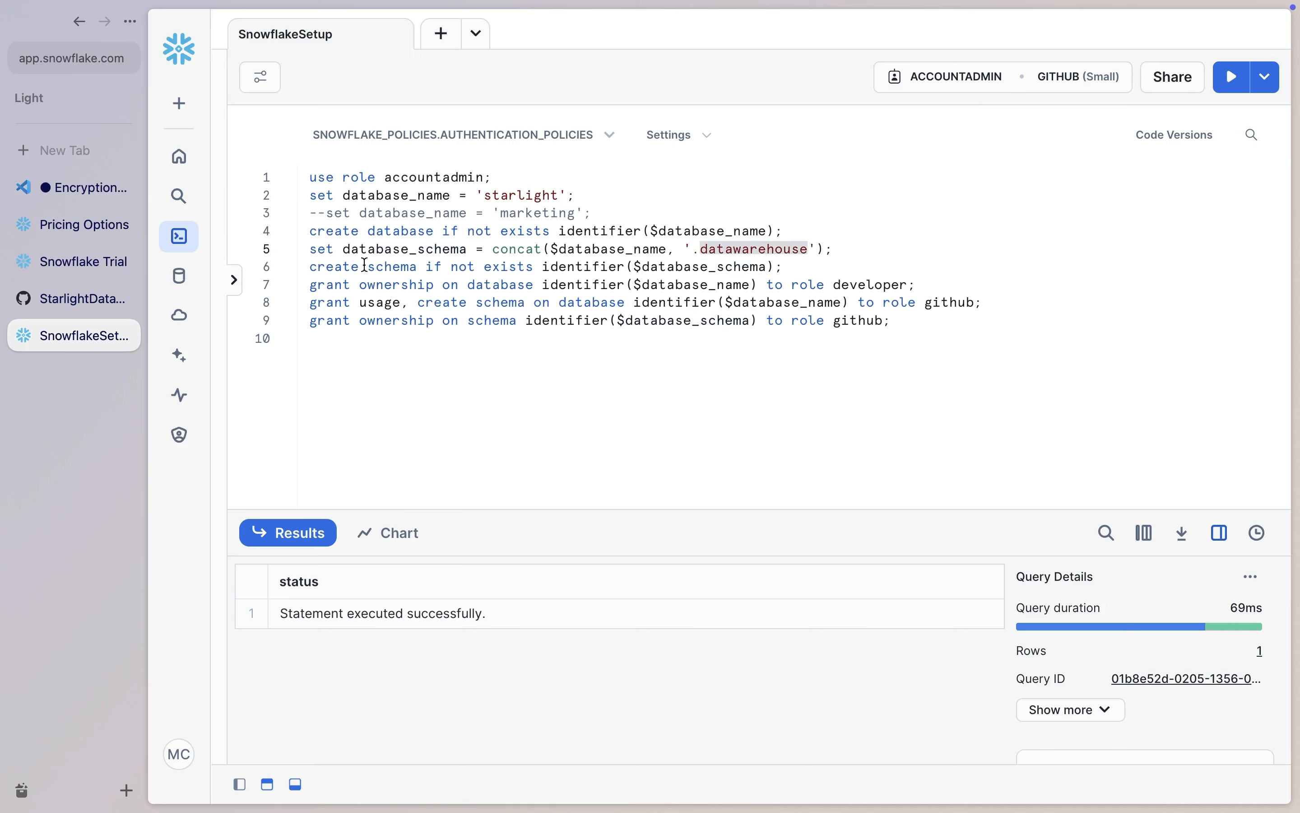
left_click(483, 265)
double_click(556, 265)
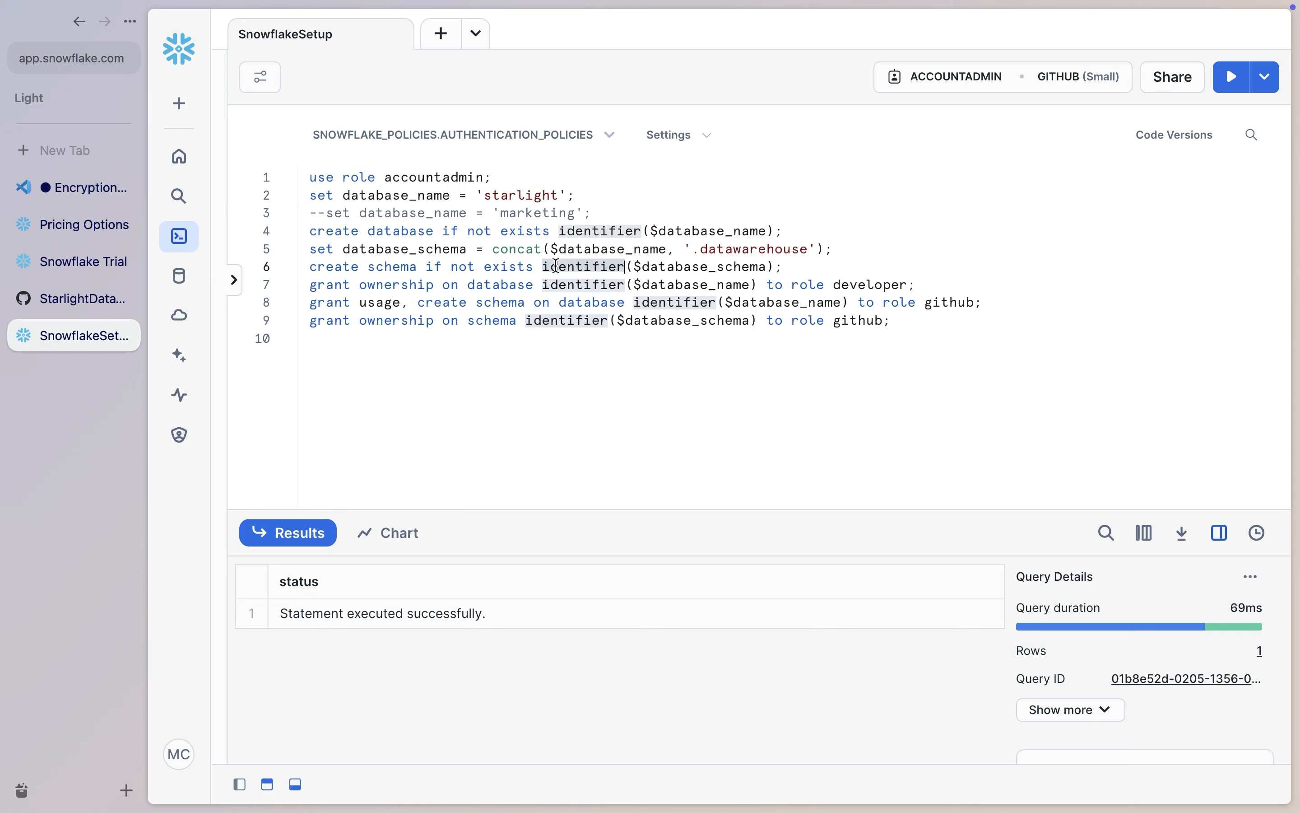
left_click(378, 289)
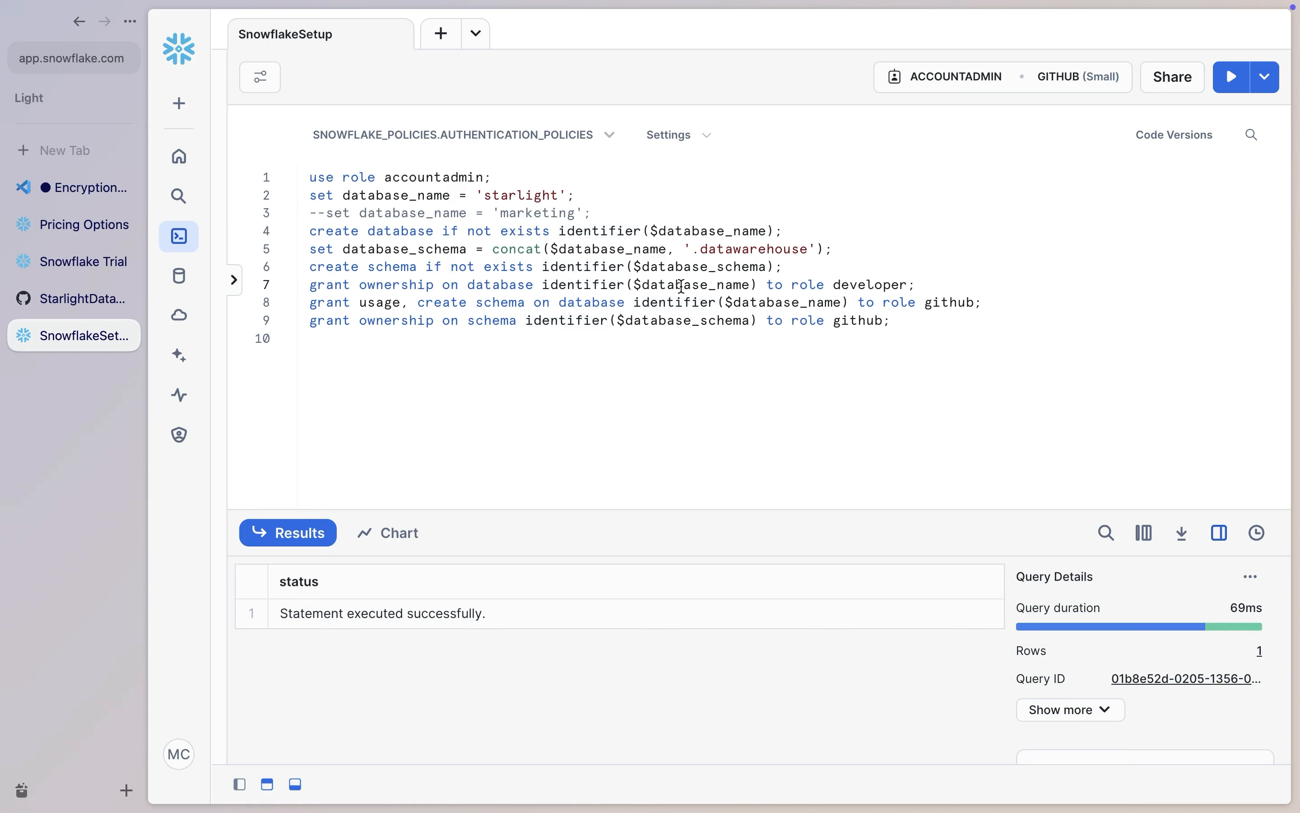
double_click(857, 285)
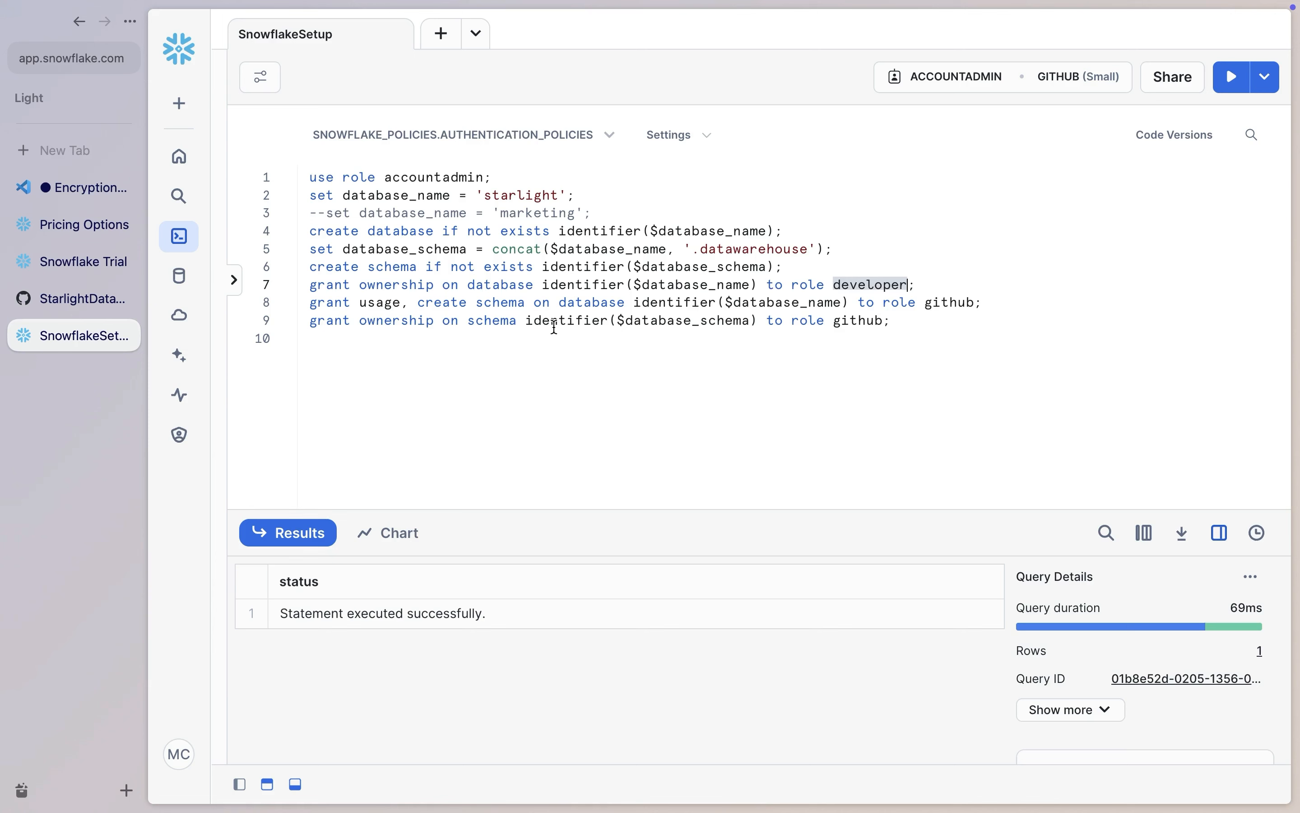
Step: Run script lines 1–9 to create the starlight database and datawarehouse schema
left_click_drag(944, 334, 571, 336)
left_click(747, 244)
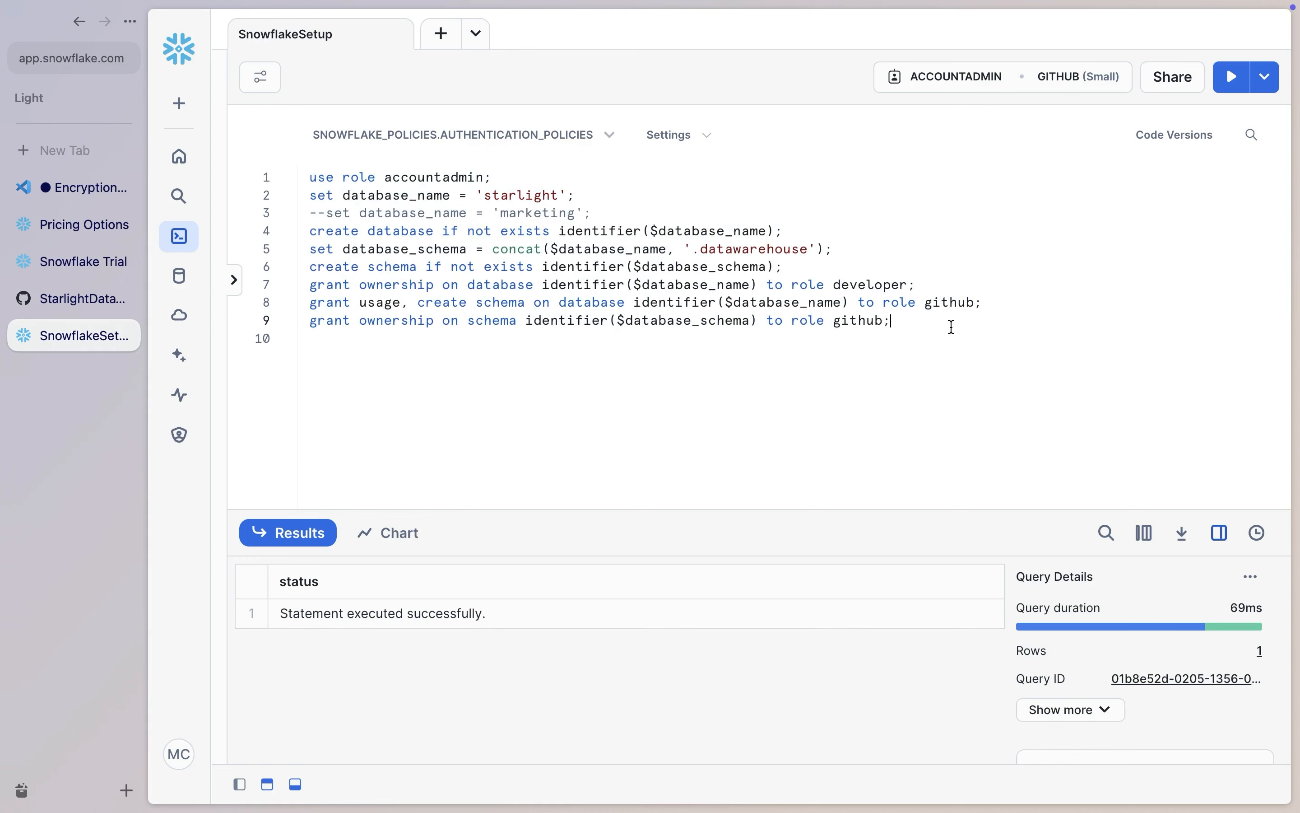
left_click_drag(949, 325, 156, 158)
left_click(1233, 81)
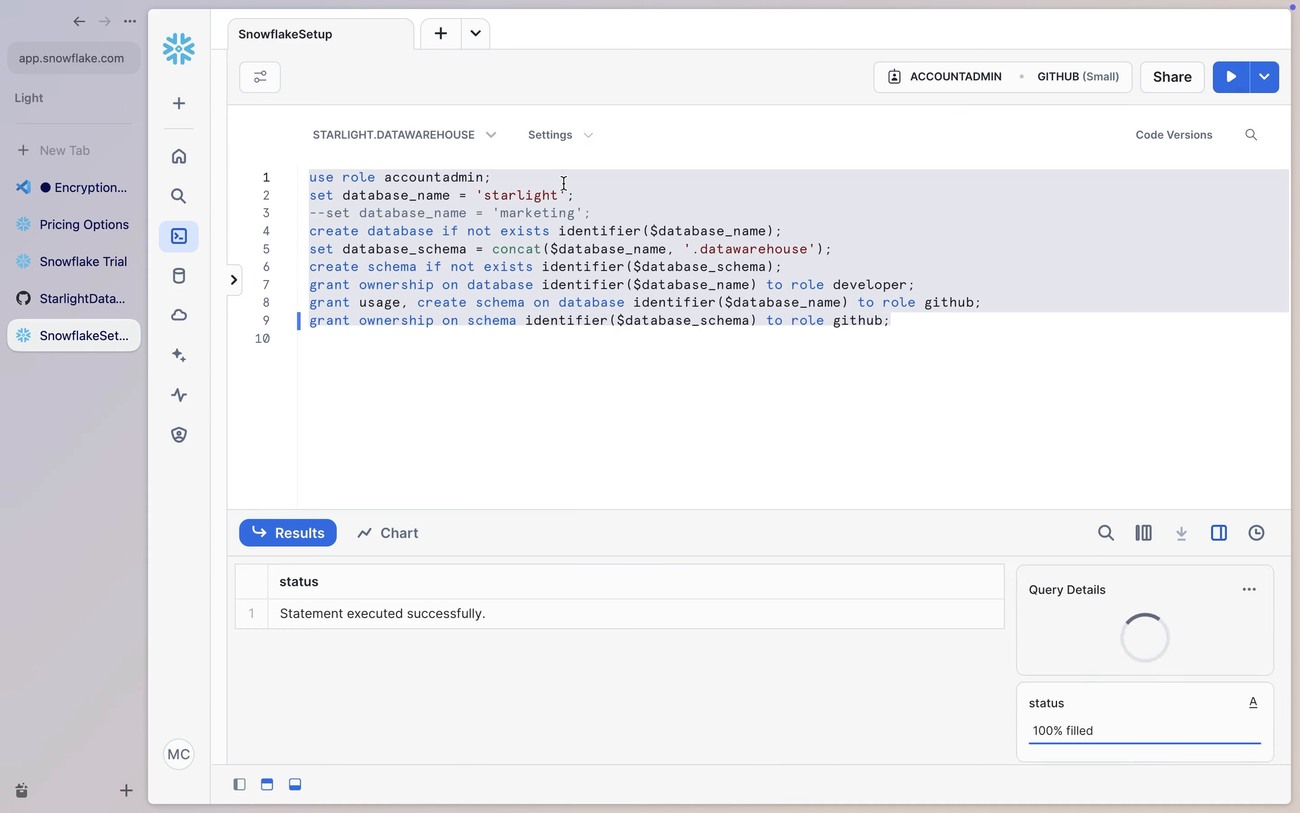
Step: Copy the Setup data loader script from the GitHub setup guide
left_click(73, 302)
scroll(500, 408, "down", 10)
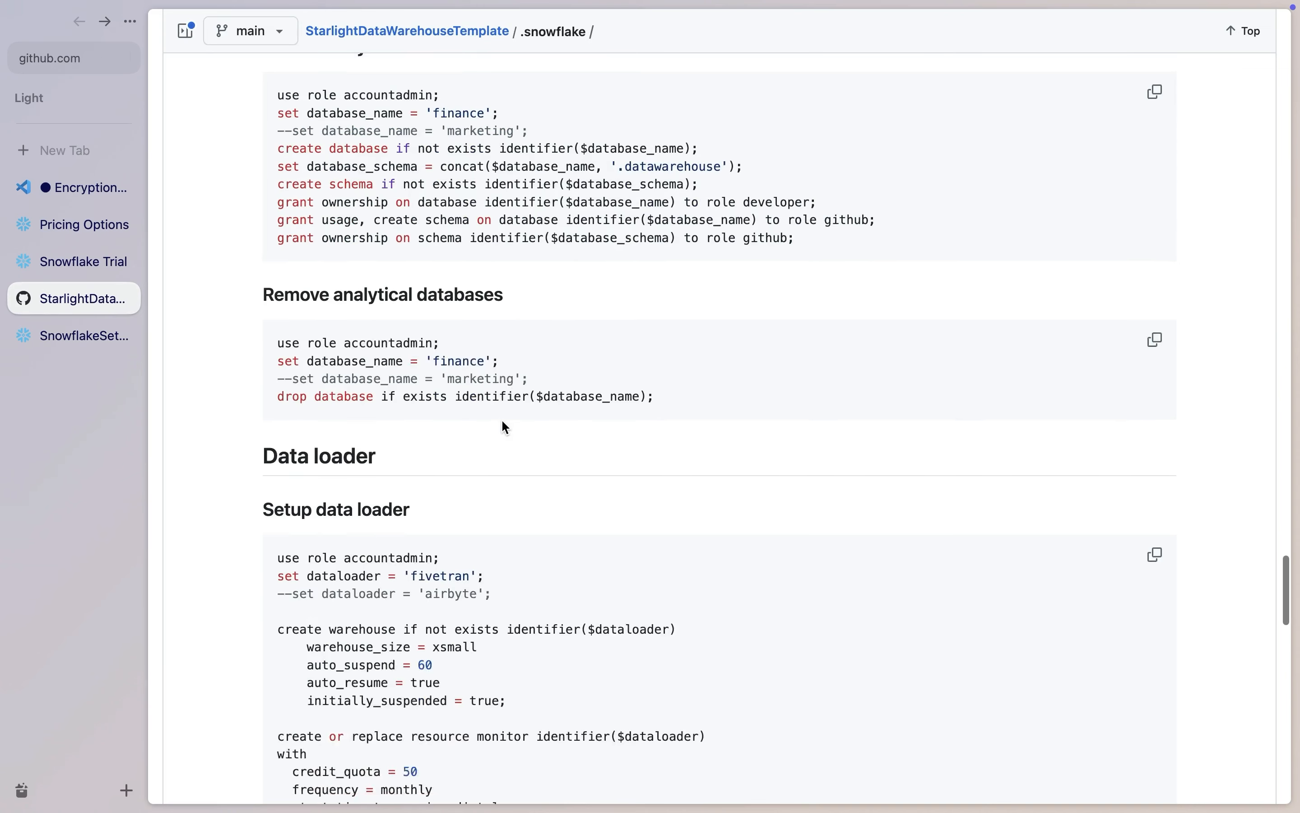
left_click(1157, 194)
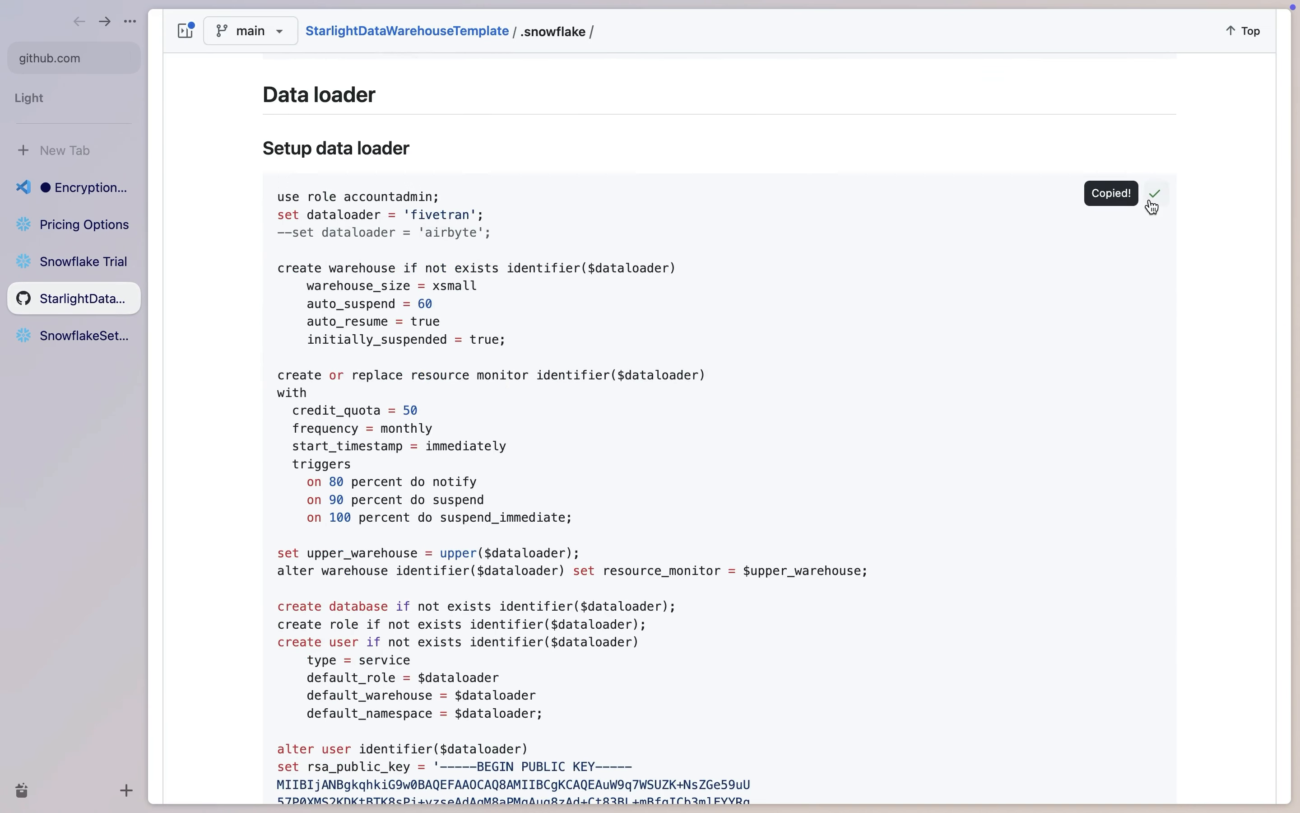
Step: Paste the data loader setup script into the SnowflakeSetup worksheet
left_click(65, 333)
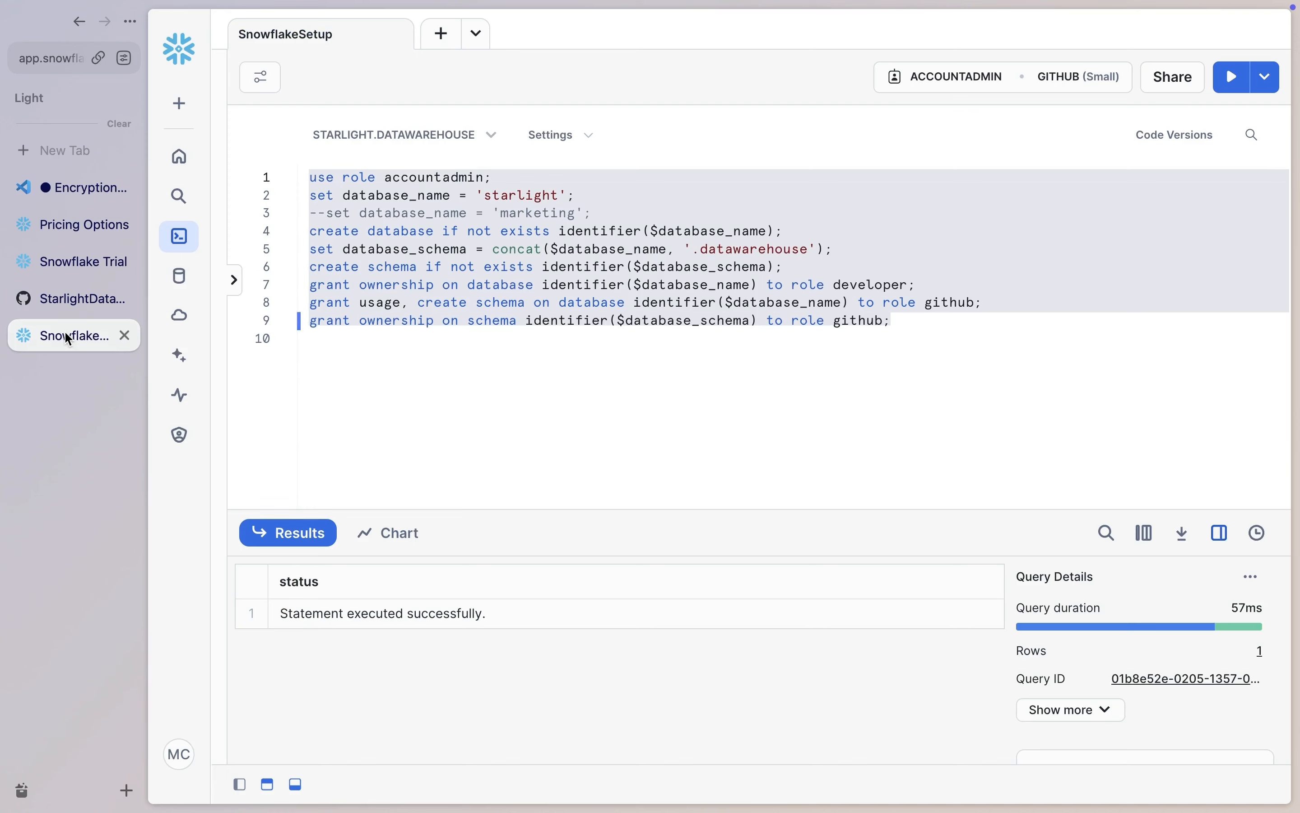
left_click(511, 378)
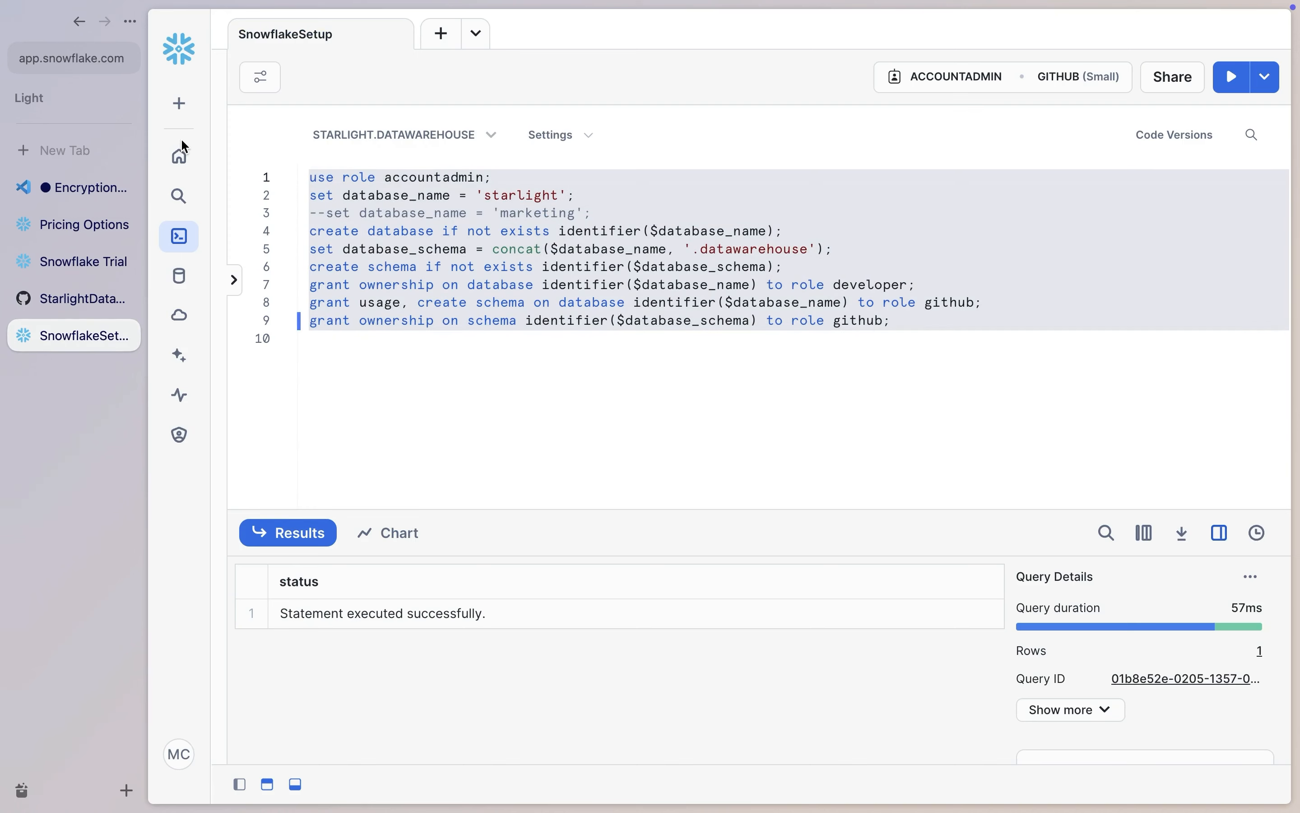
key("super+v")
scroll(548, 200, "up", 10)
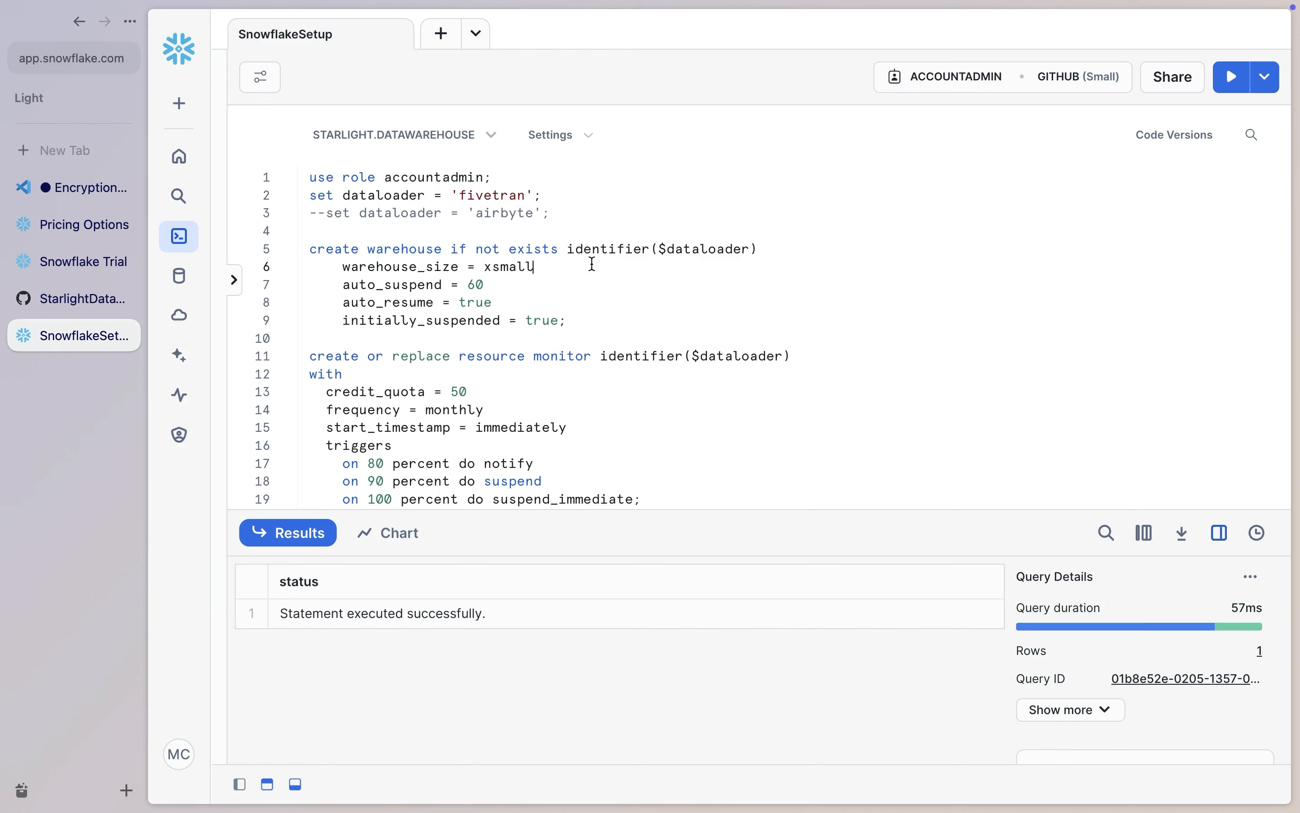
scroll(443, 314, "down", 3)
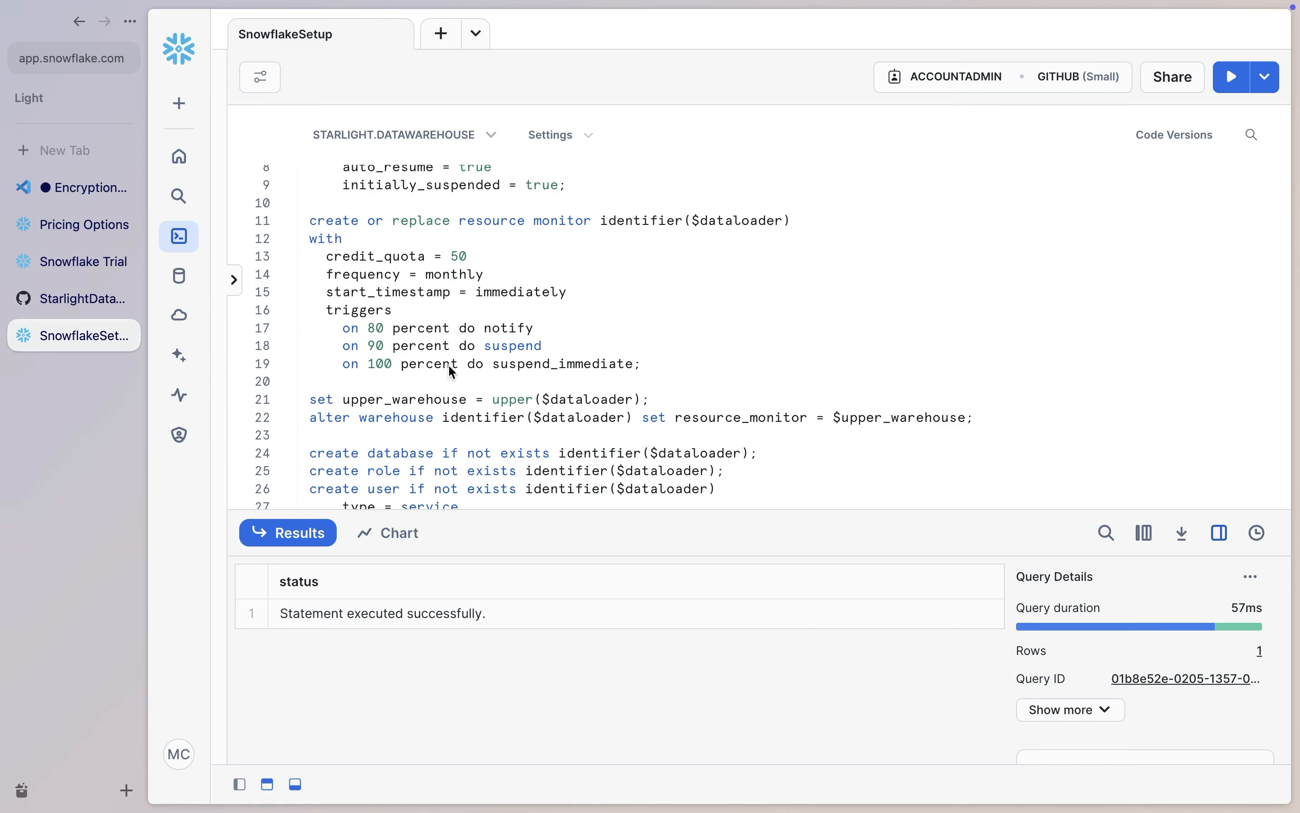
scroll(406, 369, "down", 3)
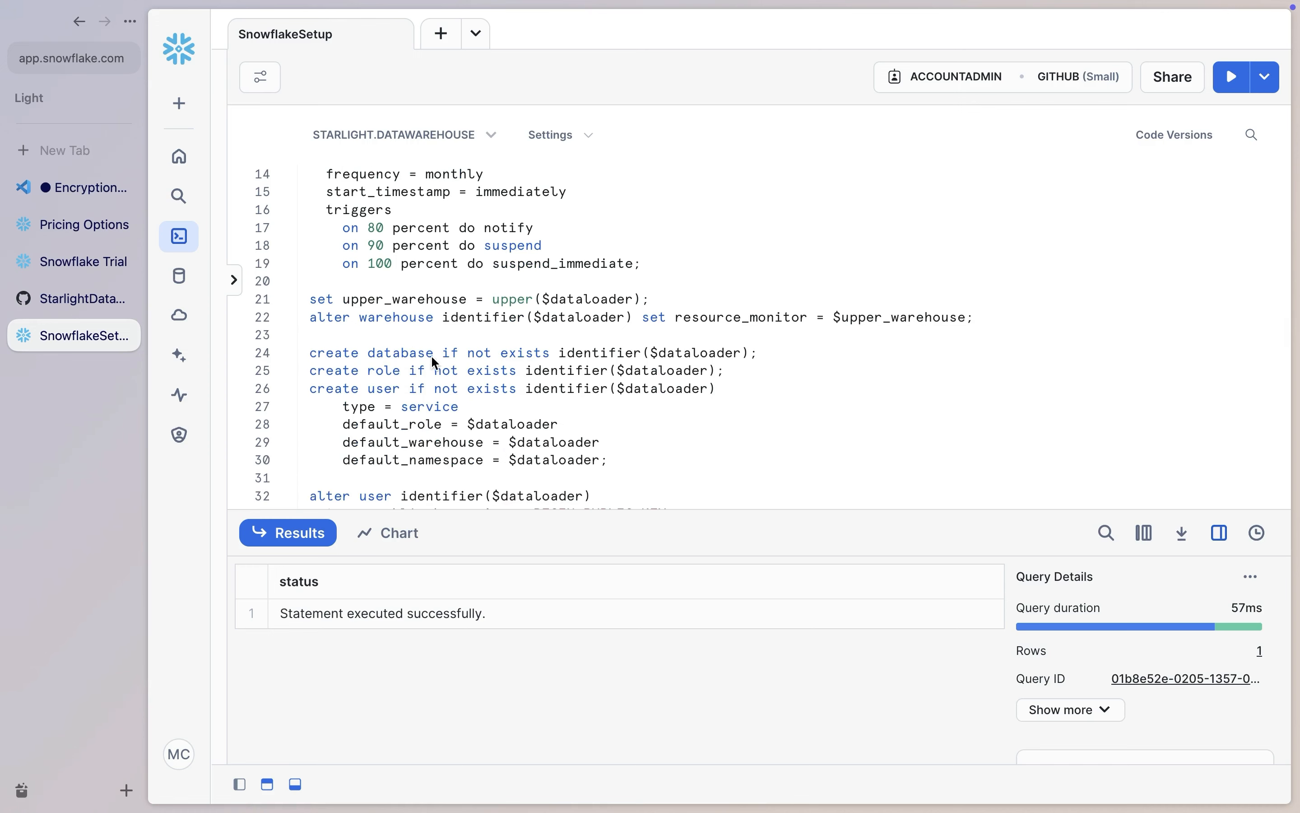
scroll(387, 393, "down", 3)
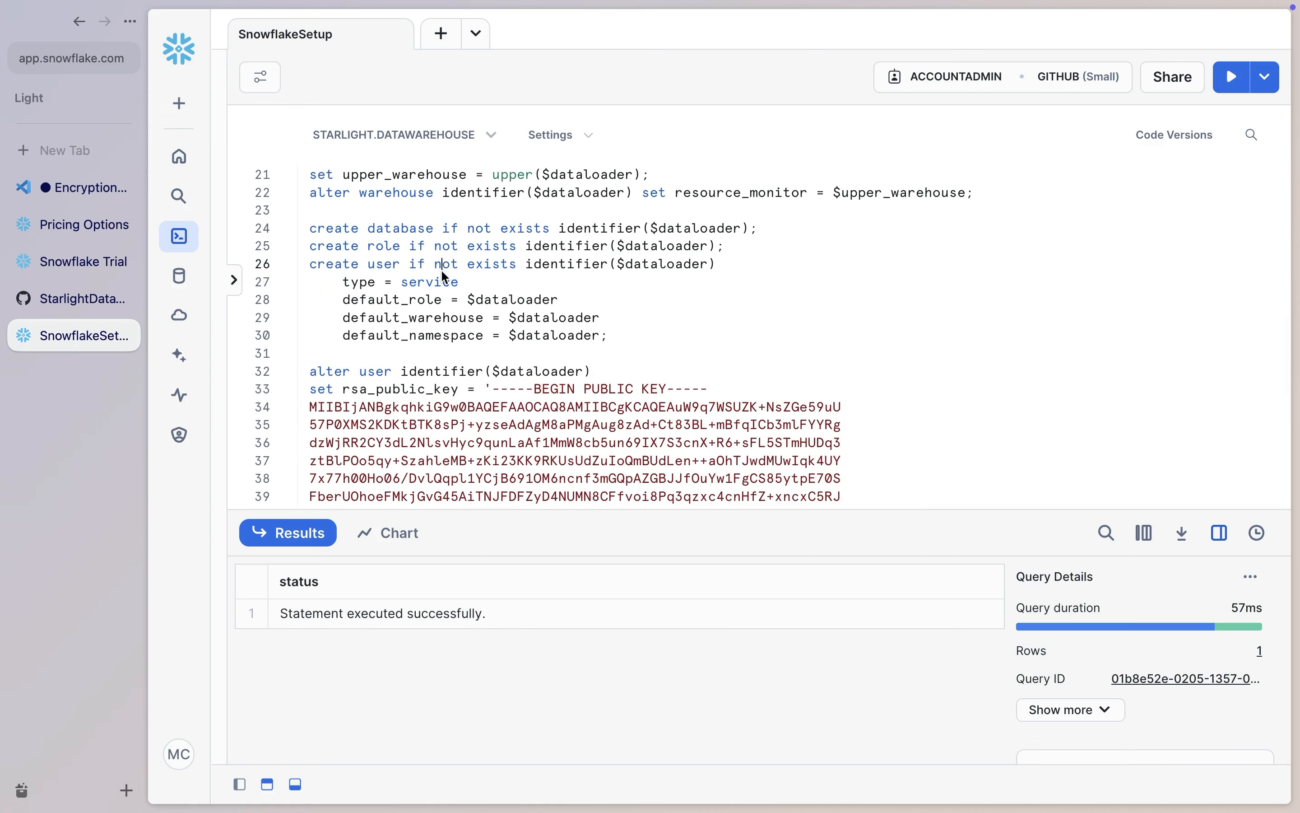
Step: Review the service user definition, deleting then restoring the 'type = service' line
left_click_drag(460, 282, 333, 281)
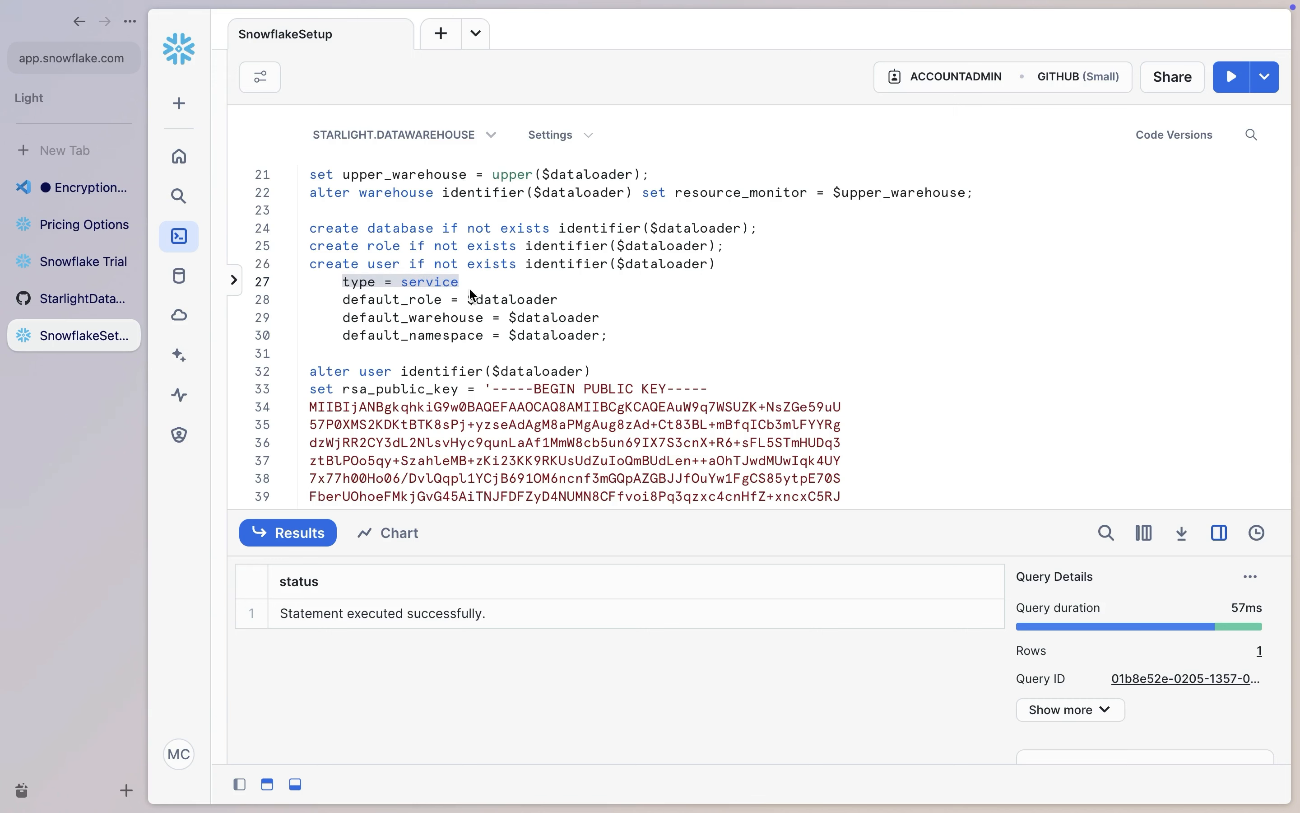
scroll(491, 320, "down", 3)
left_click(450, 321)
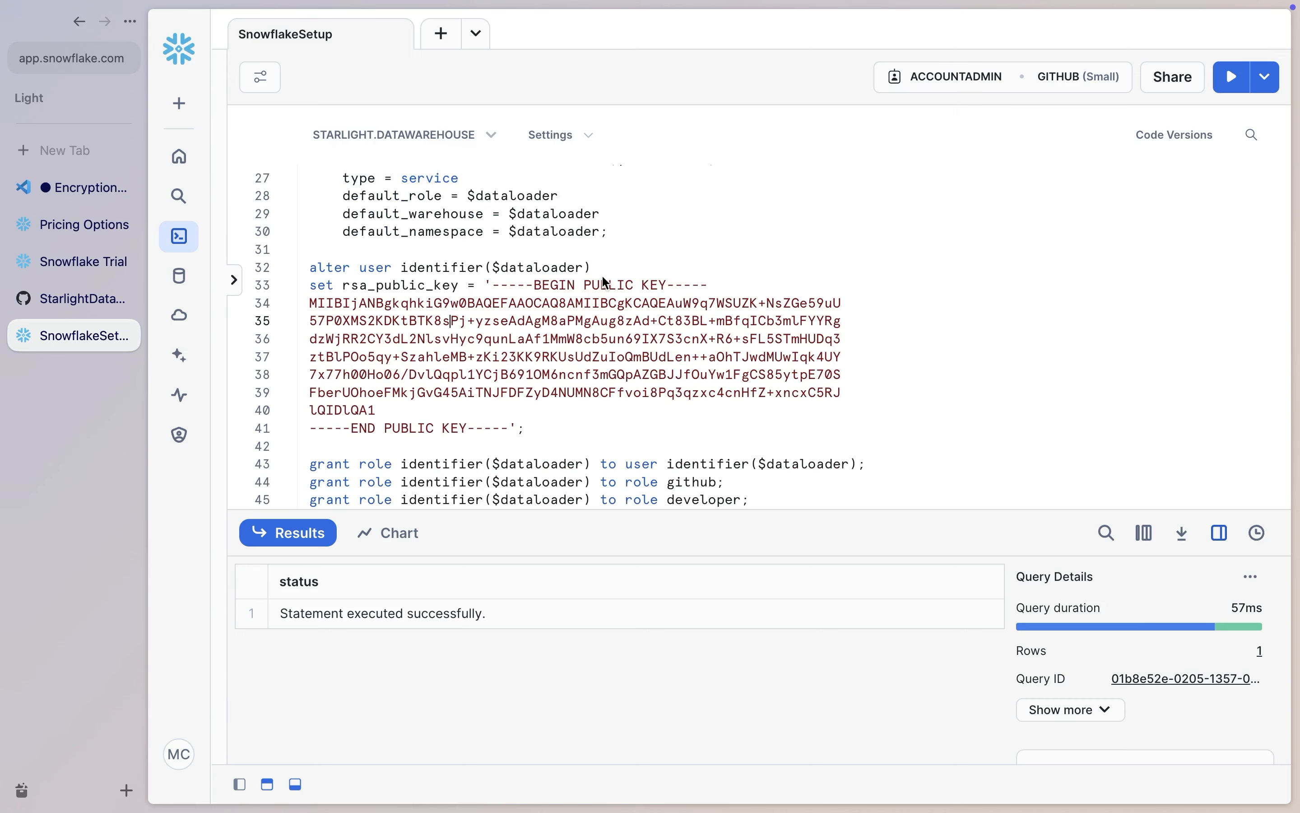
scroll(547, 359, "down", 1)
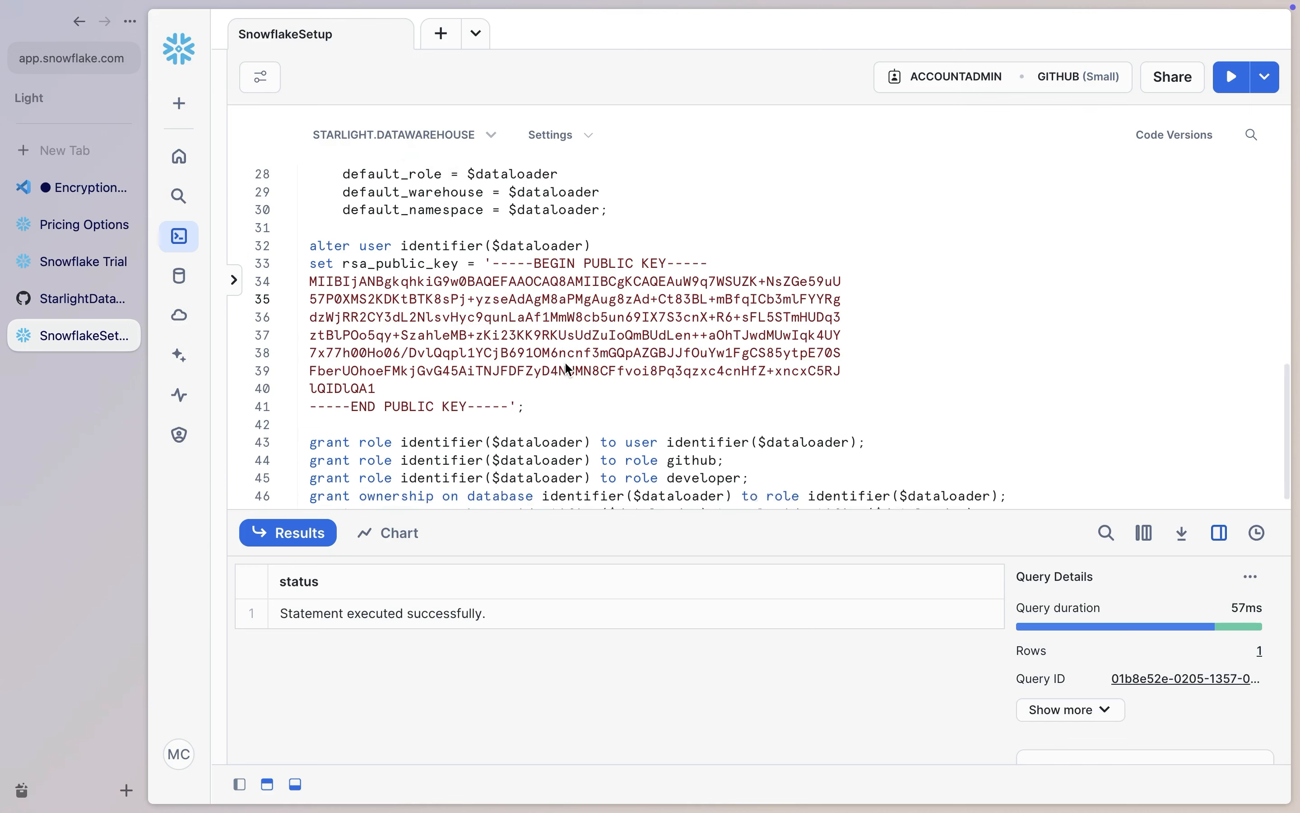
scroll(506, 285, "up", 1)
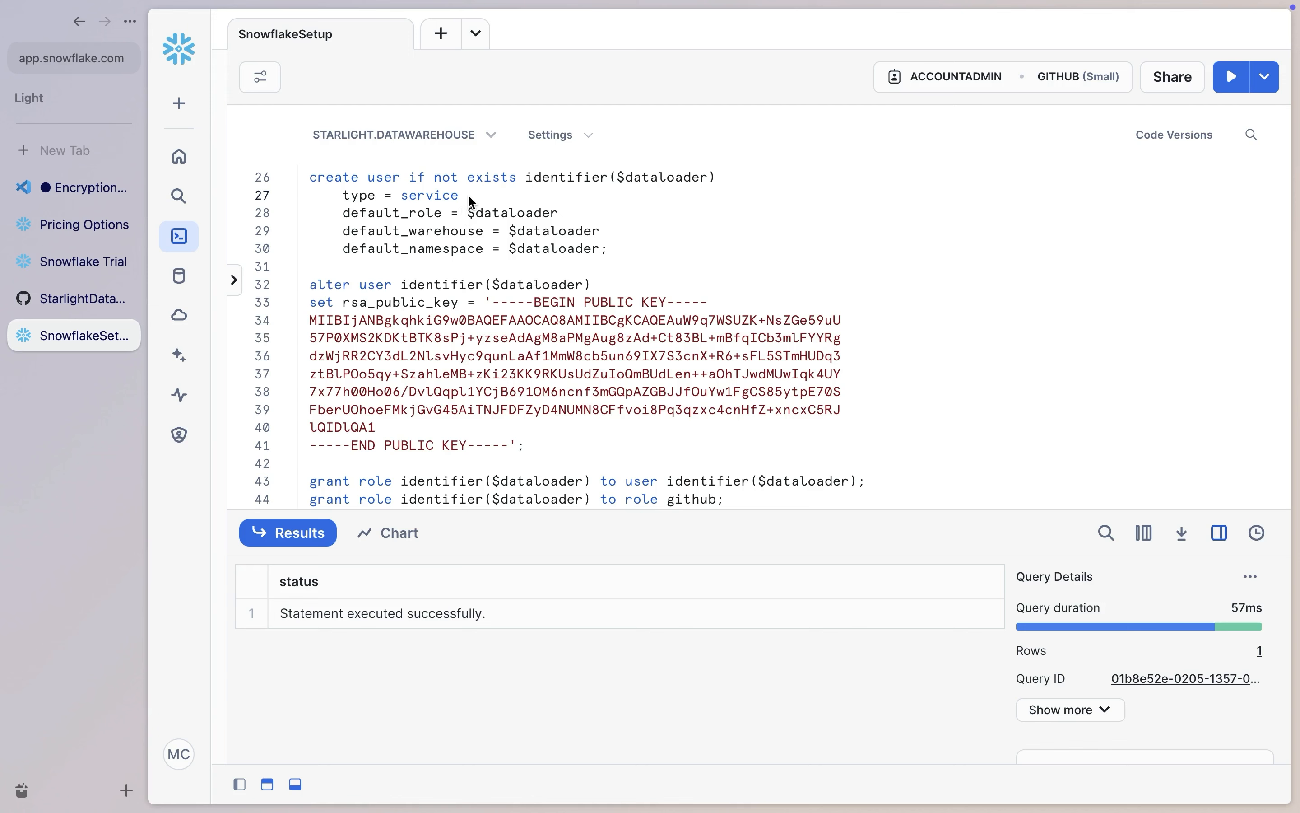
left_click_drag(469, 196, 327, 197)
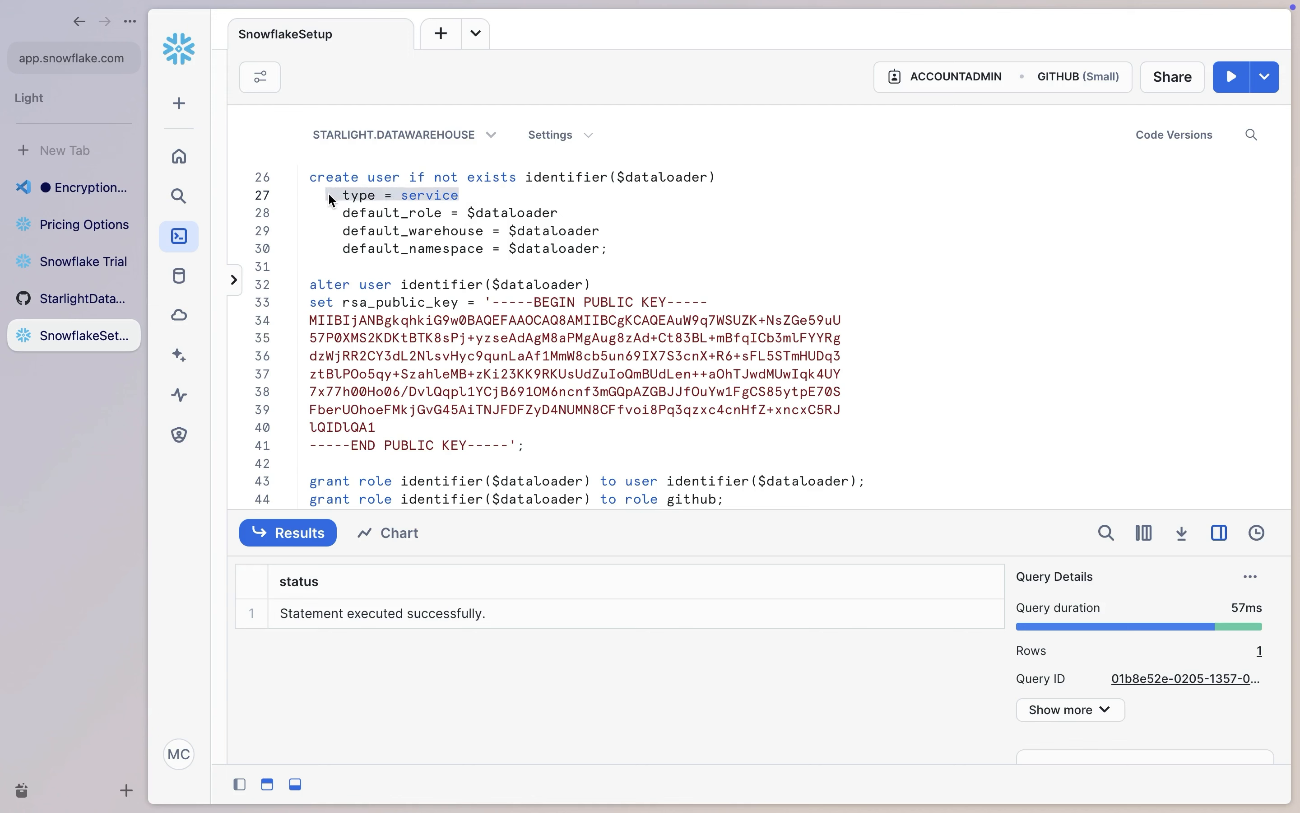
key("BackSpace")
key("super+z")
left_click(731, 356)
Step: Check the developer role name in the script's role grants
scroll(729, 358, "down", 2)
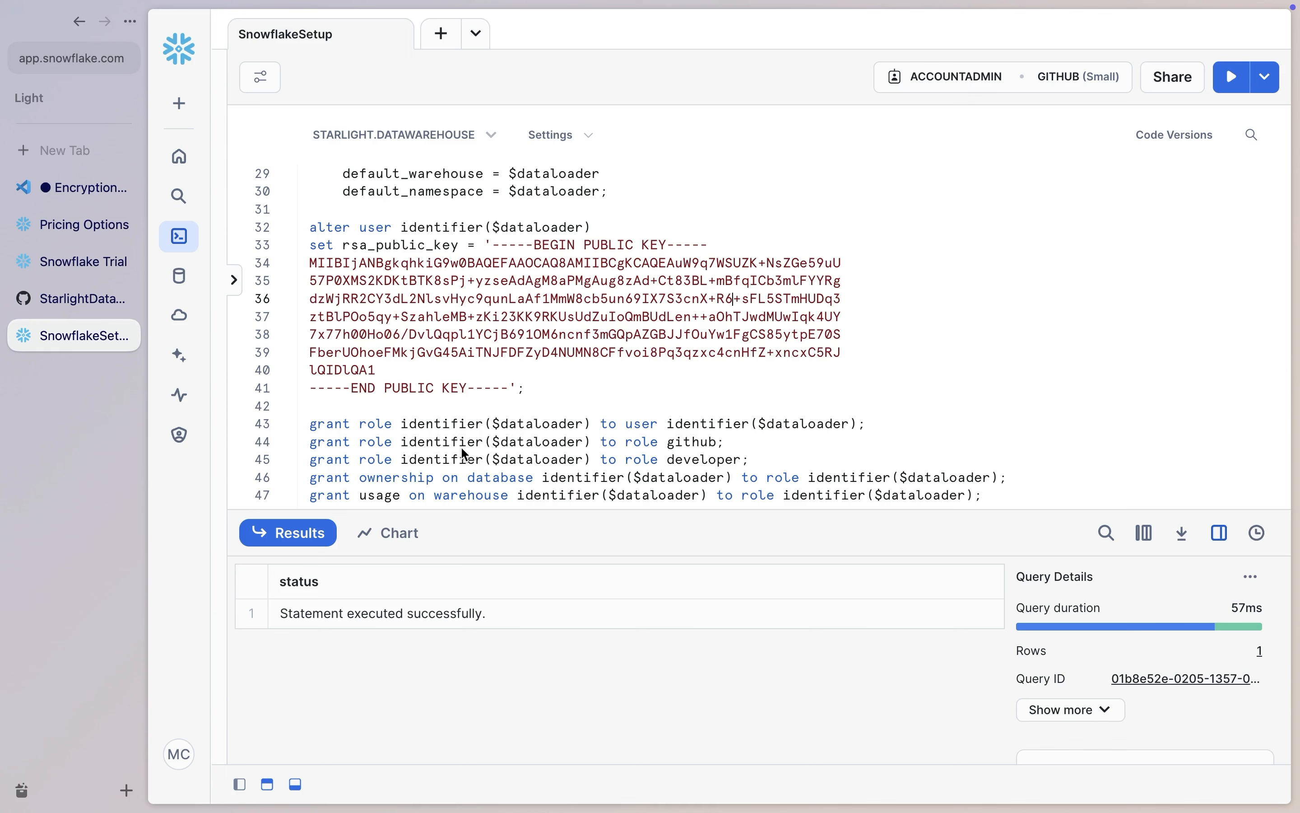
left_click(687, 456)
double_click(692, 457)
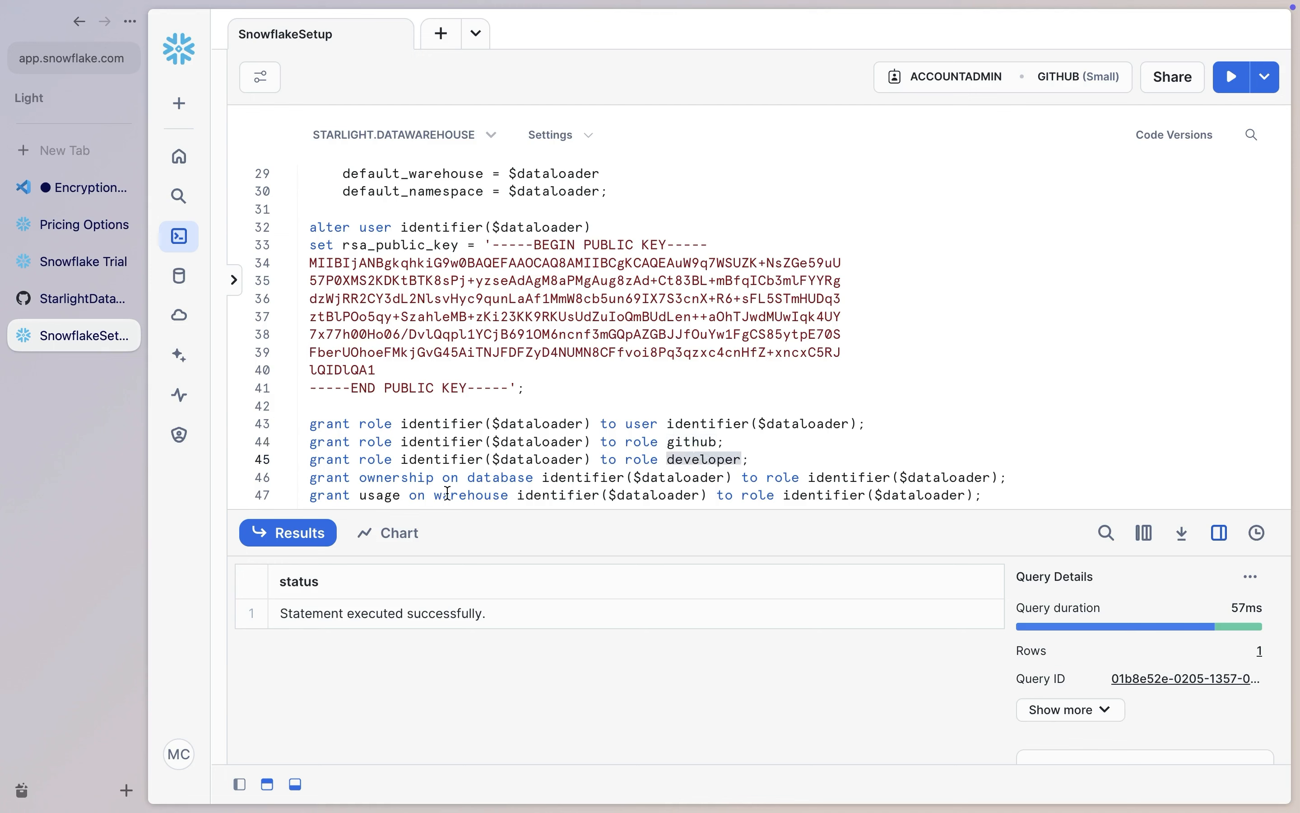
left_click(446, 478)
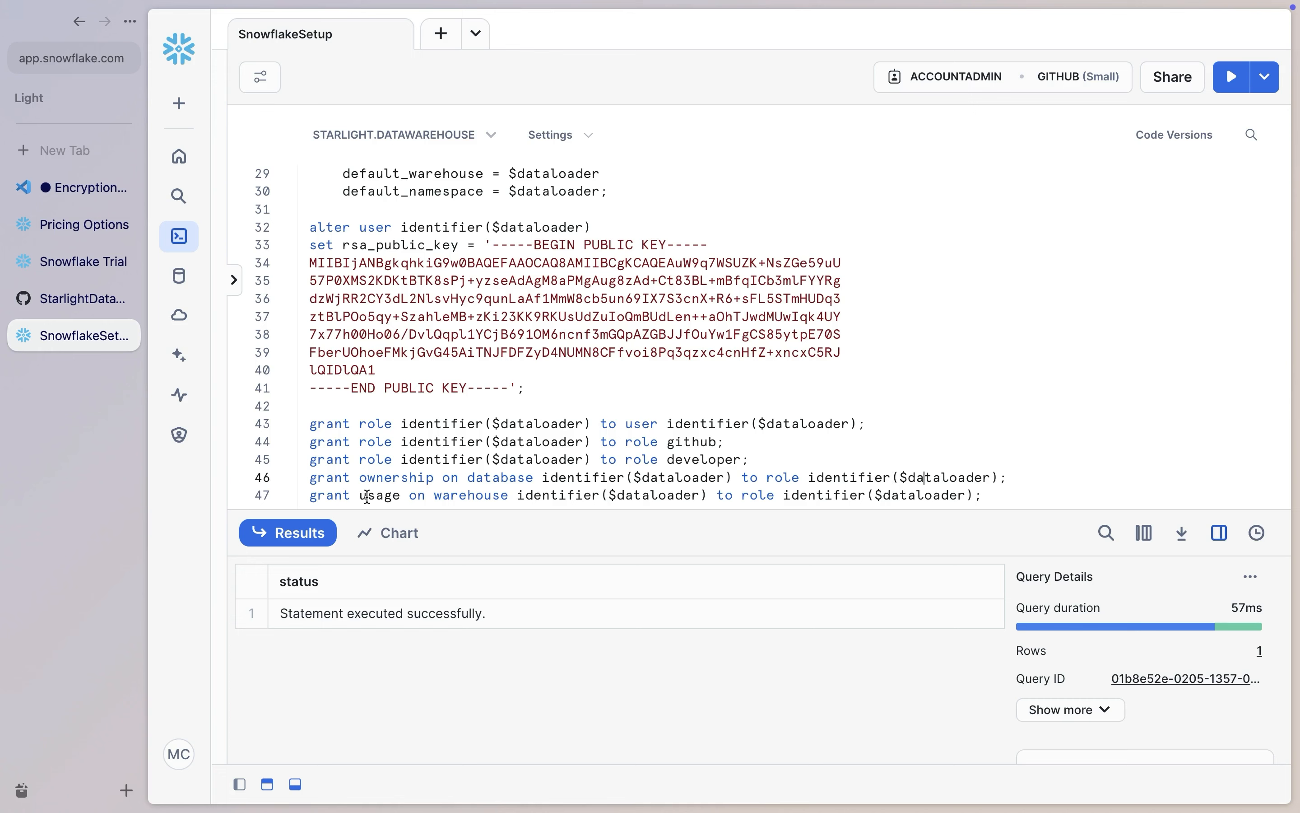
Step: Run the entire data loader script to create the fivetran warehouse, monitor, database, role and user
key("super+a")
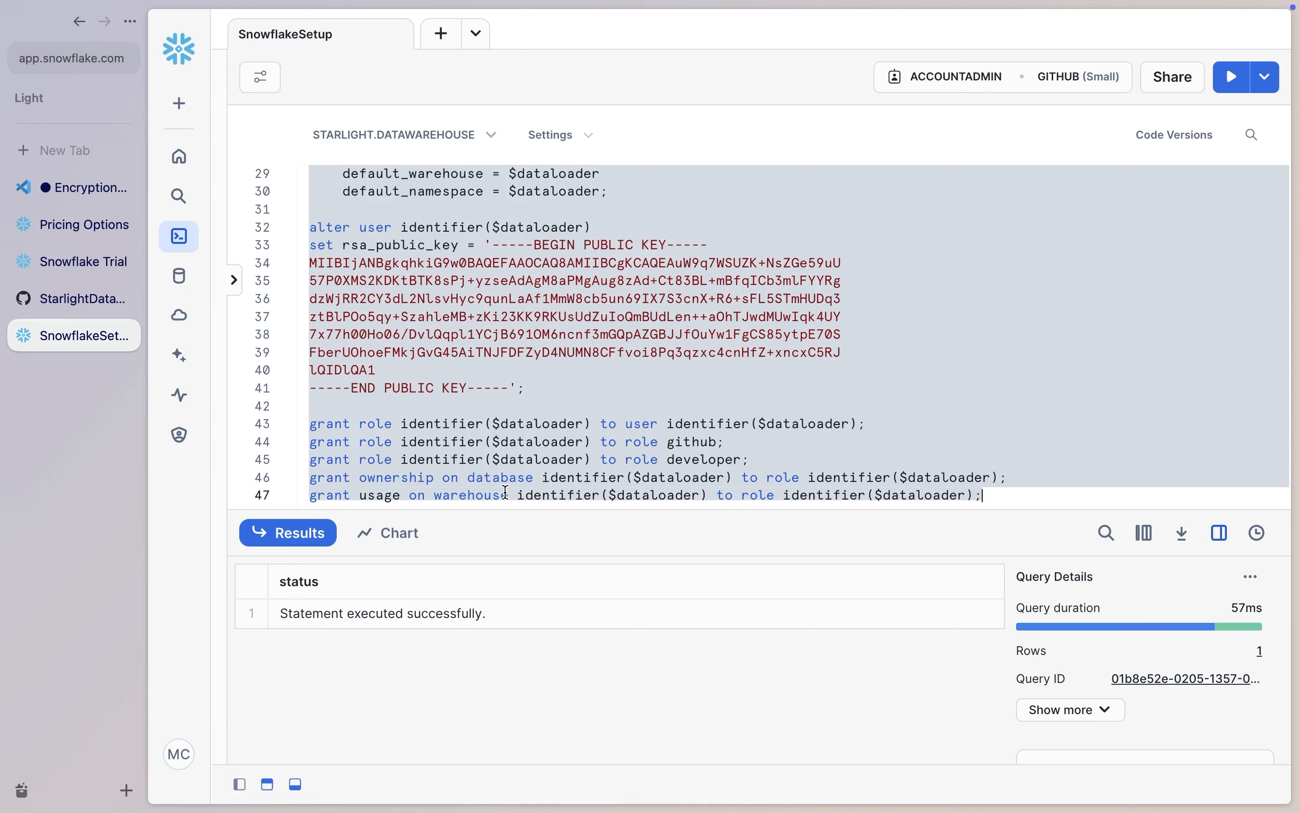
left_click(1227, 77)
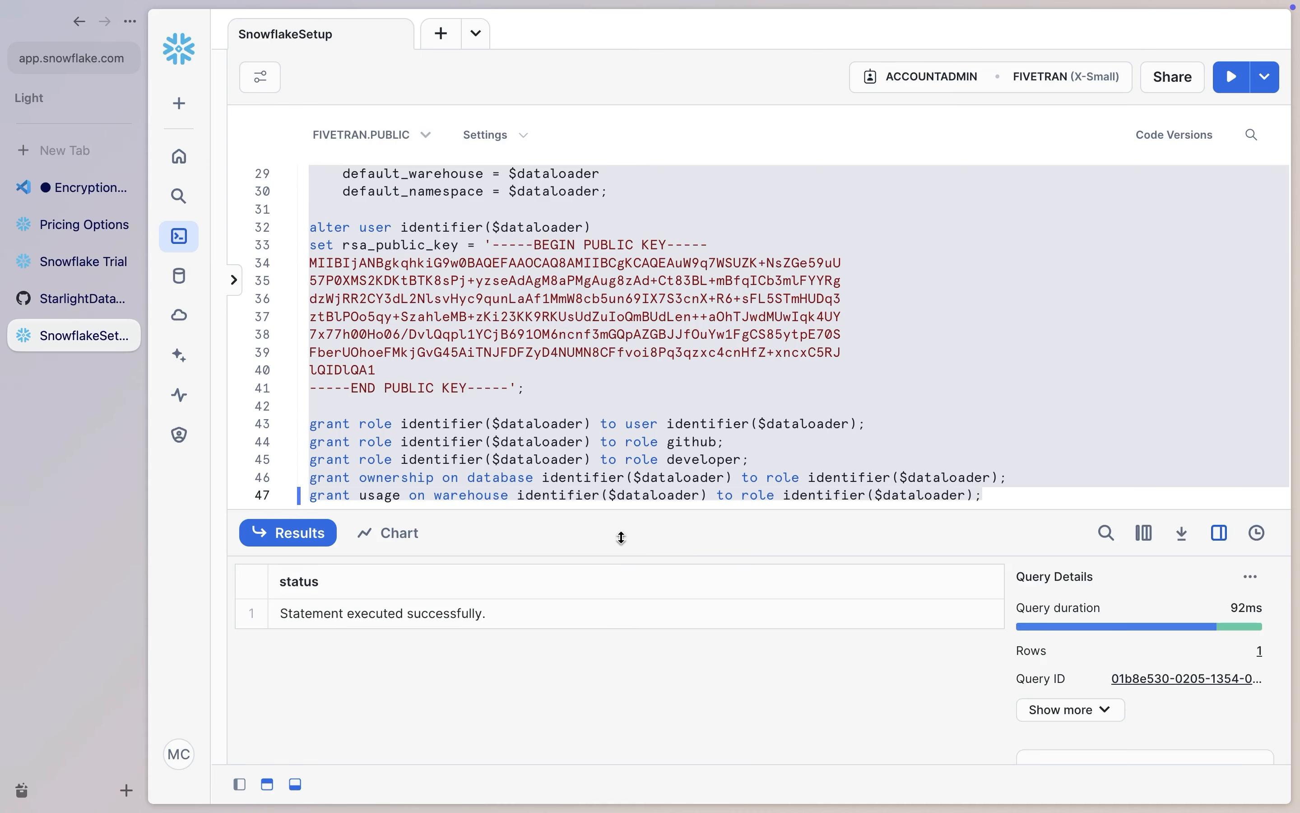
Step: Replace the worksheet code with the guide's Fivetran-specific binary_input_format = 'BASE64' statement and run it
left_click(59, 298)
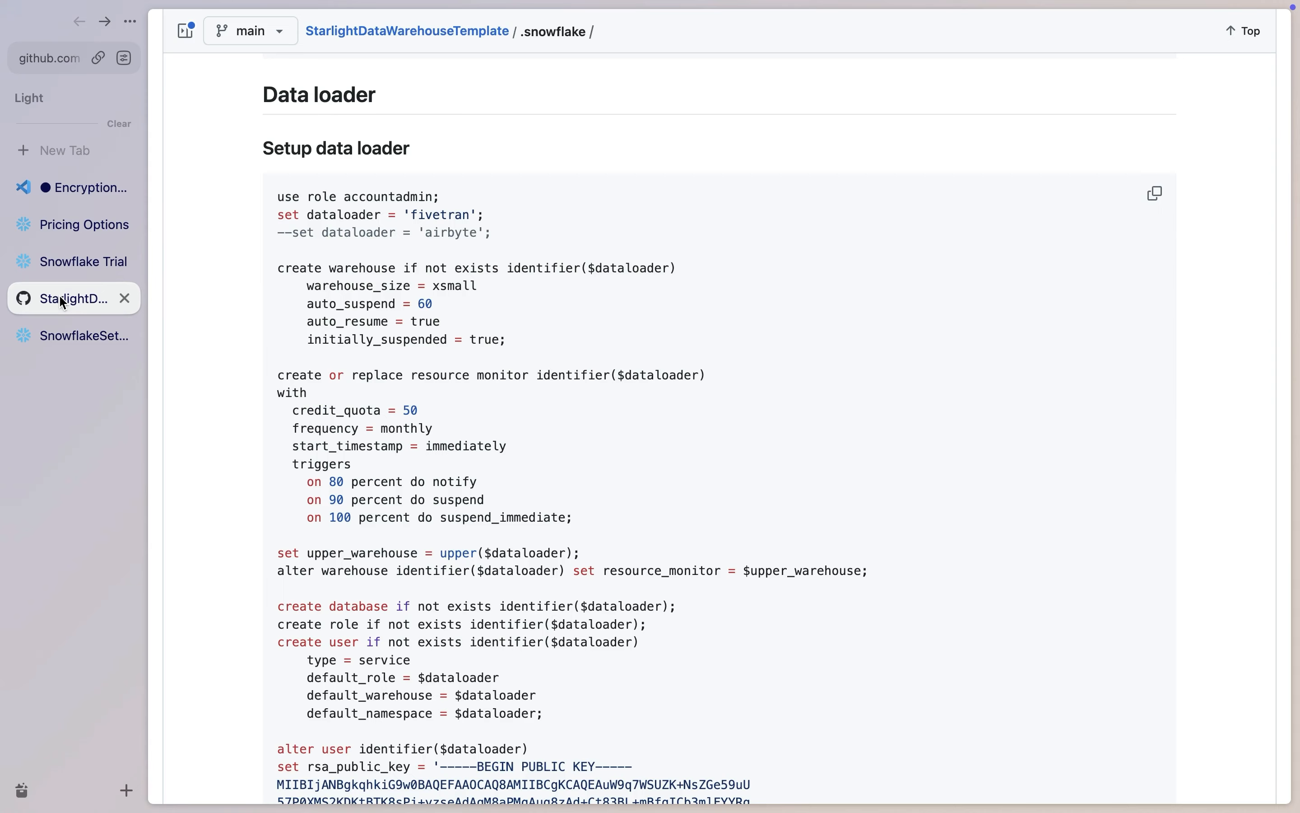
scroll(641, 408, "down", 5)
scroll(641, 404, "down", 5)
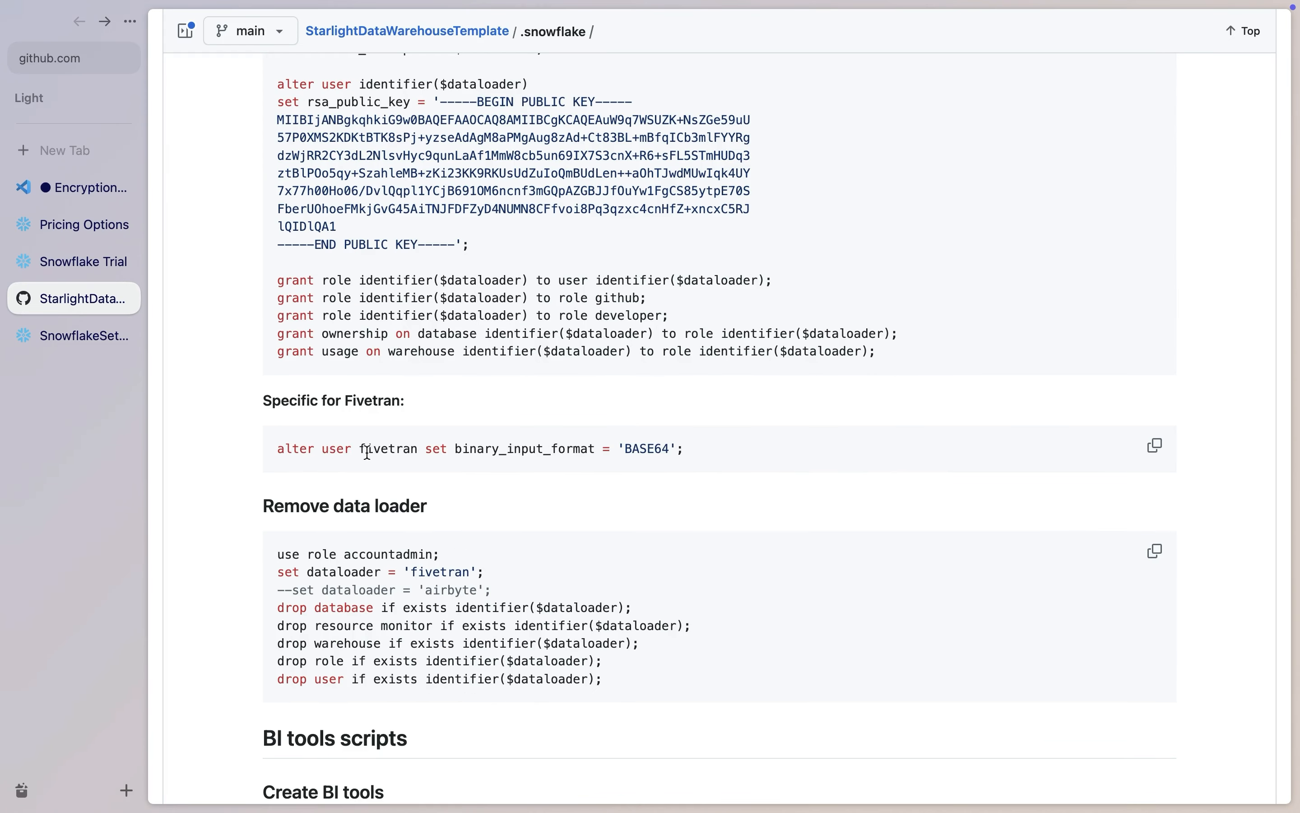
left_click(1158, 447)
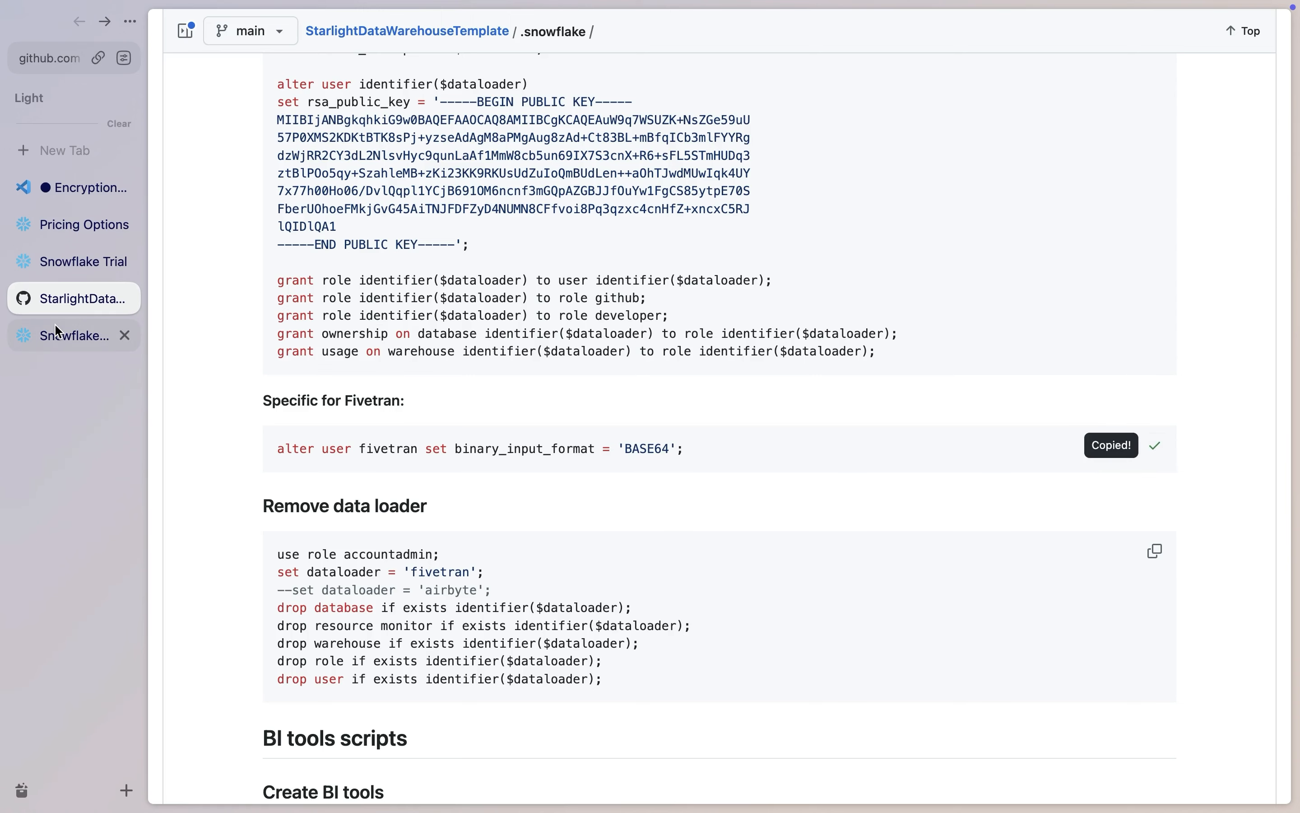
left_click(76, 335)
left_click(495, 336)
key("super+a")
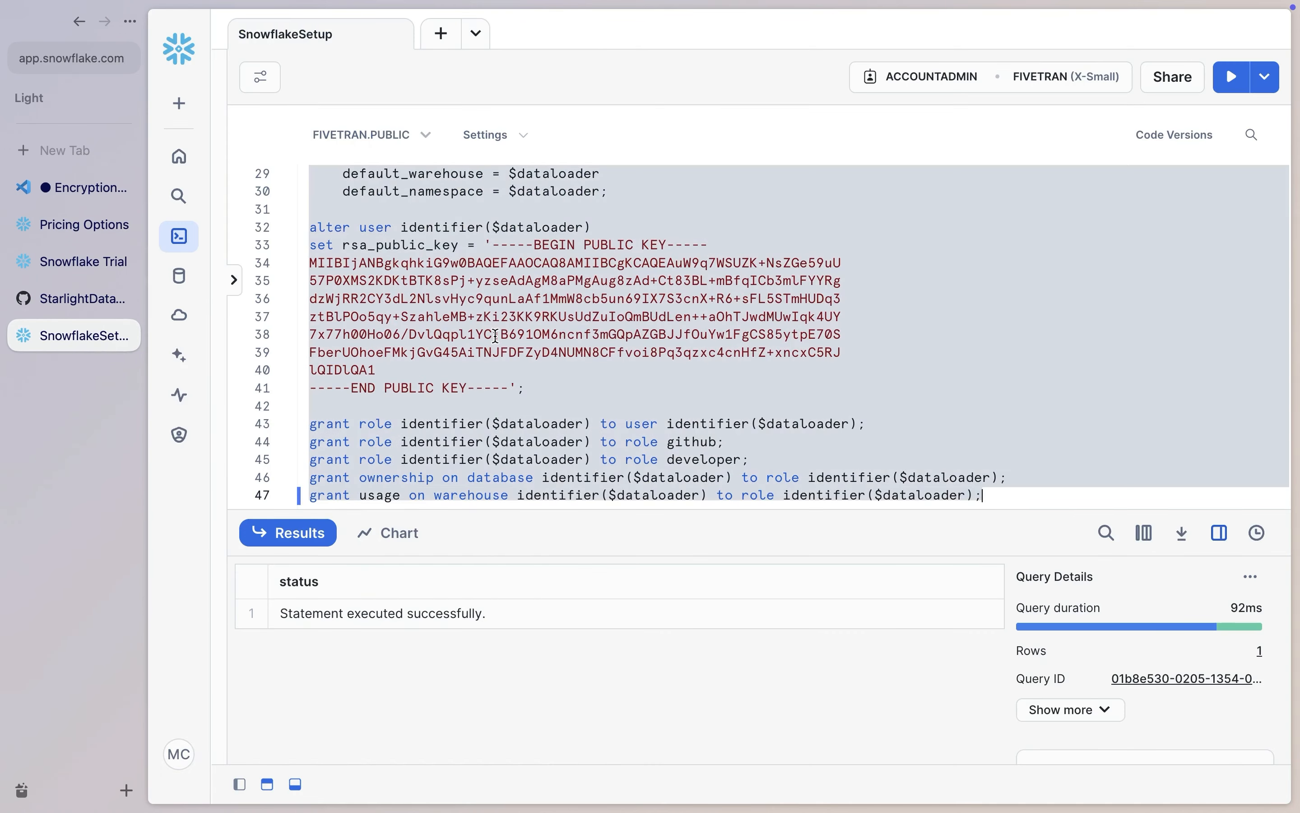
key("BackSpace")
key("super+v")
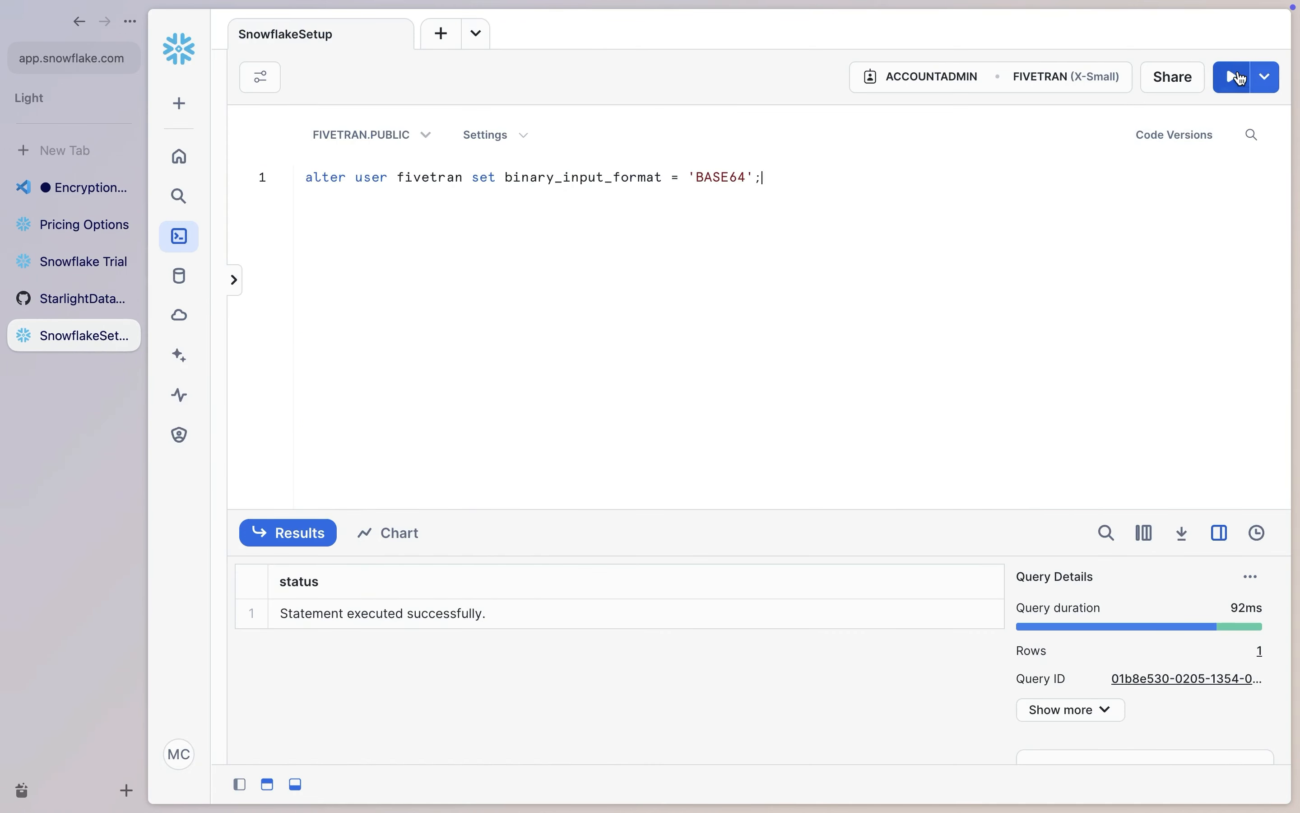
left_click(1236, 77)
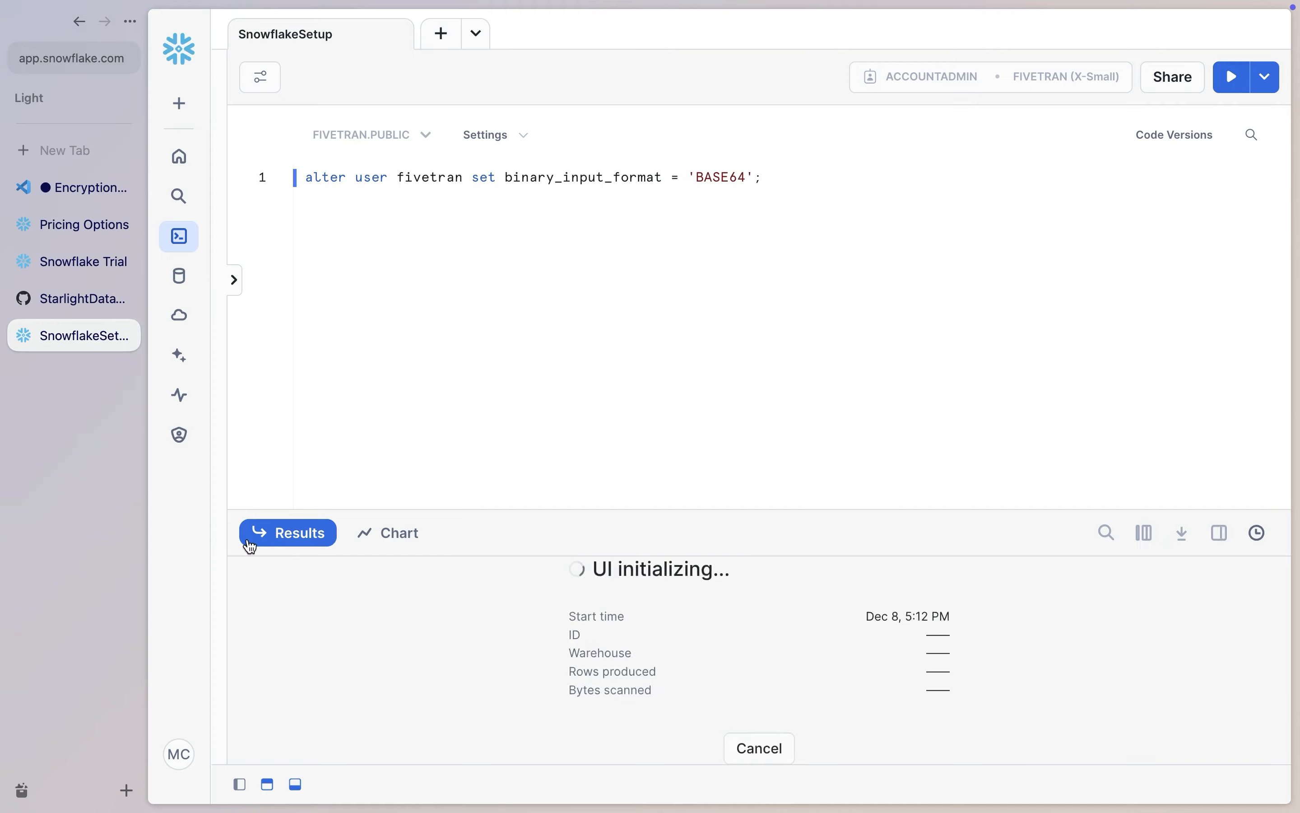
left_click(65, 303)
scroll(507, 471, "down", 10)
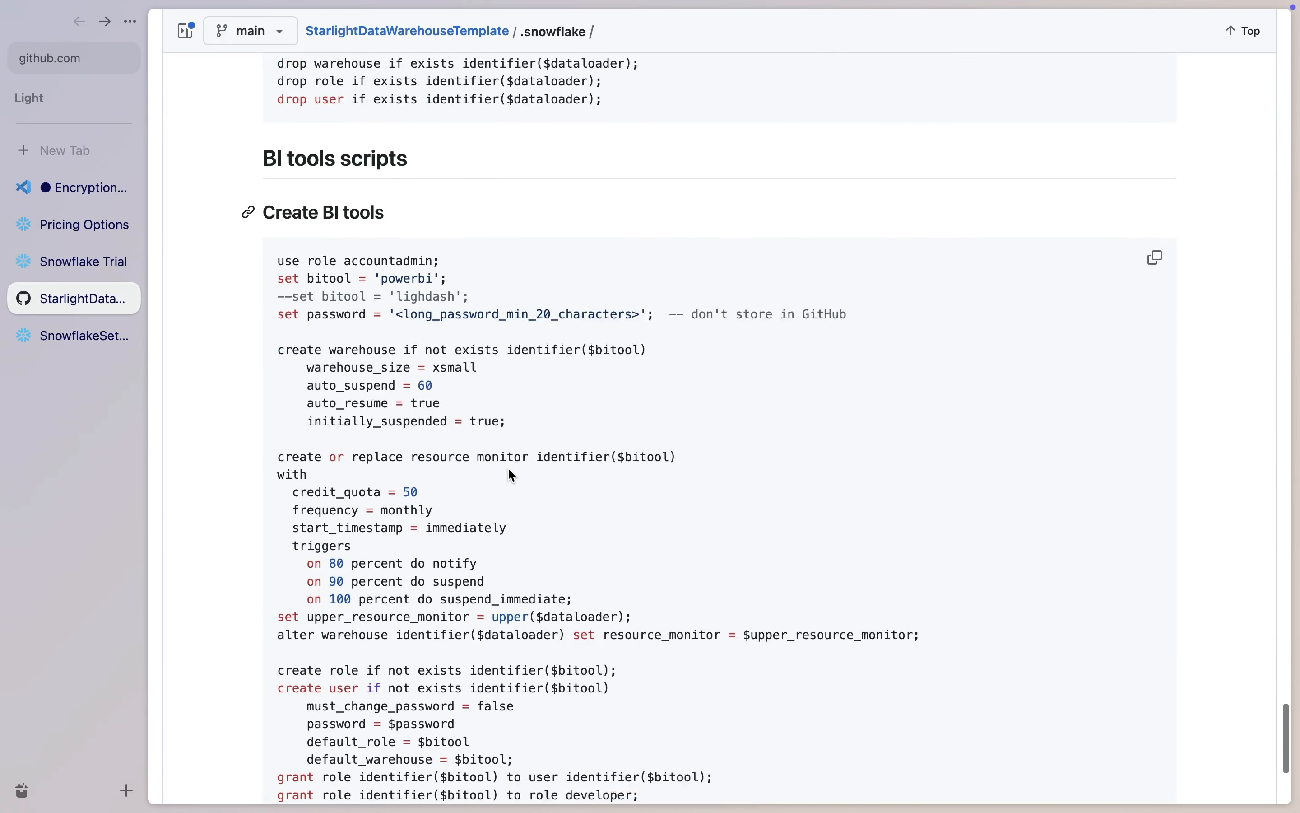
Step: Paste the guide's Create BI tools script over the old worksheet statement
scroll(508, 466, "down", 3)
left_click(1156, 157)
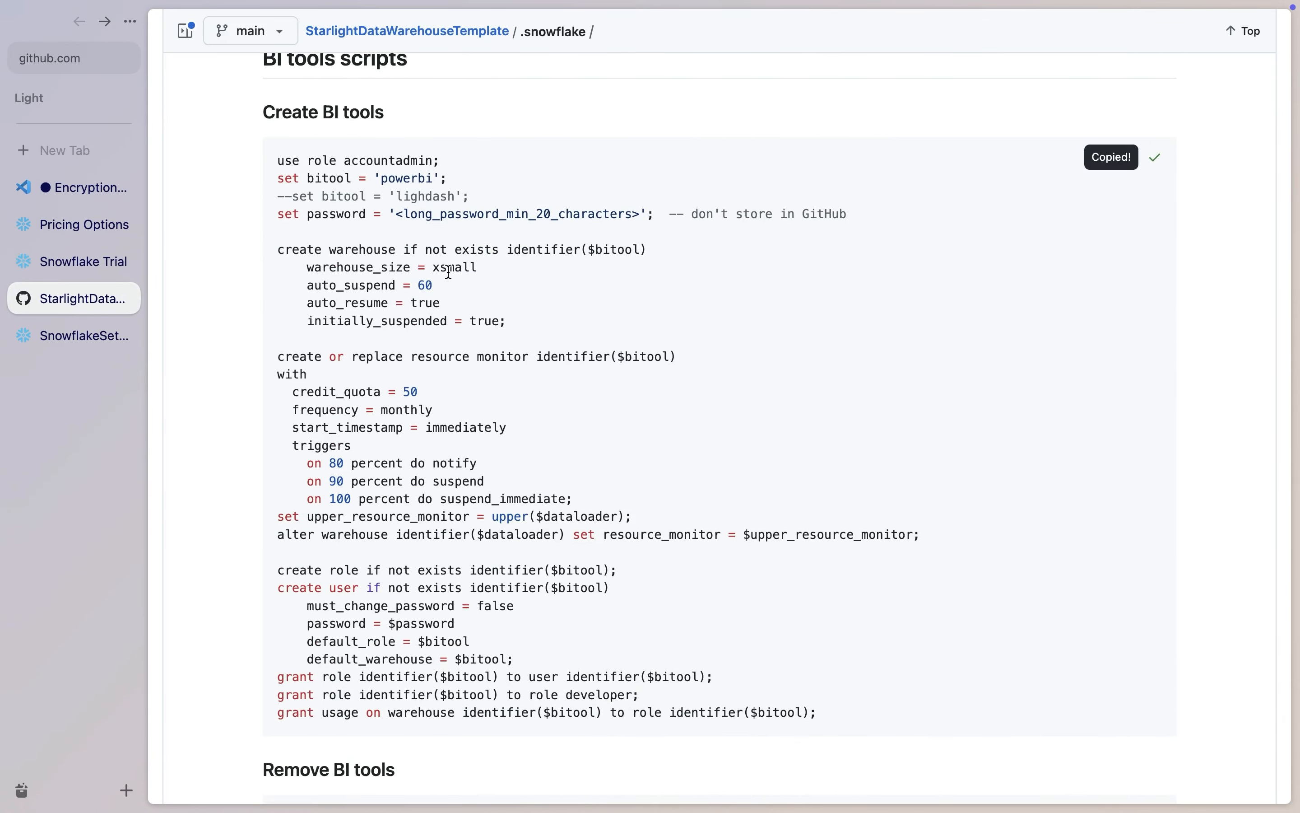
left_click(59, 337)
left_click_drag(762, 178, 301, 177)
key("super+v")
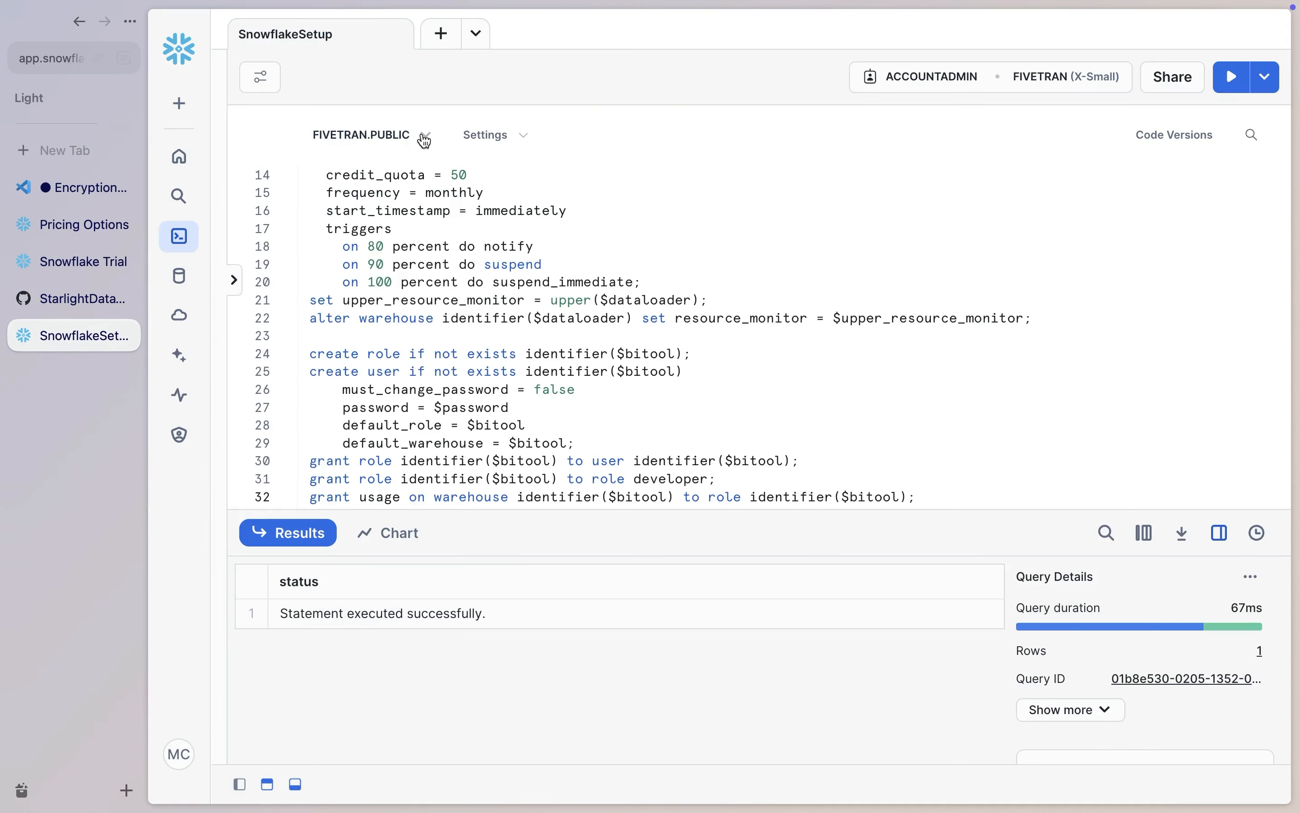
Step: Review the pasted script's resource monitor settings and its developer role grant
scroll(662, 457, "up", 5)
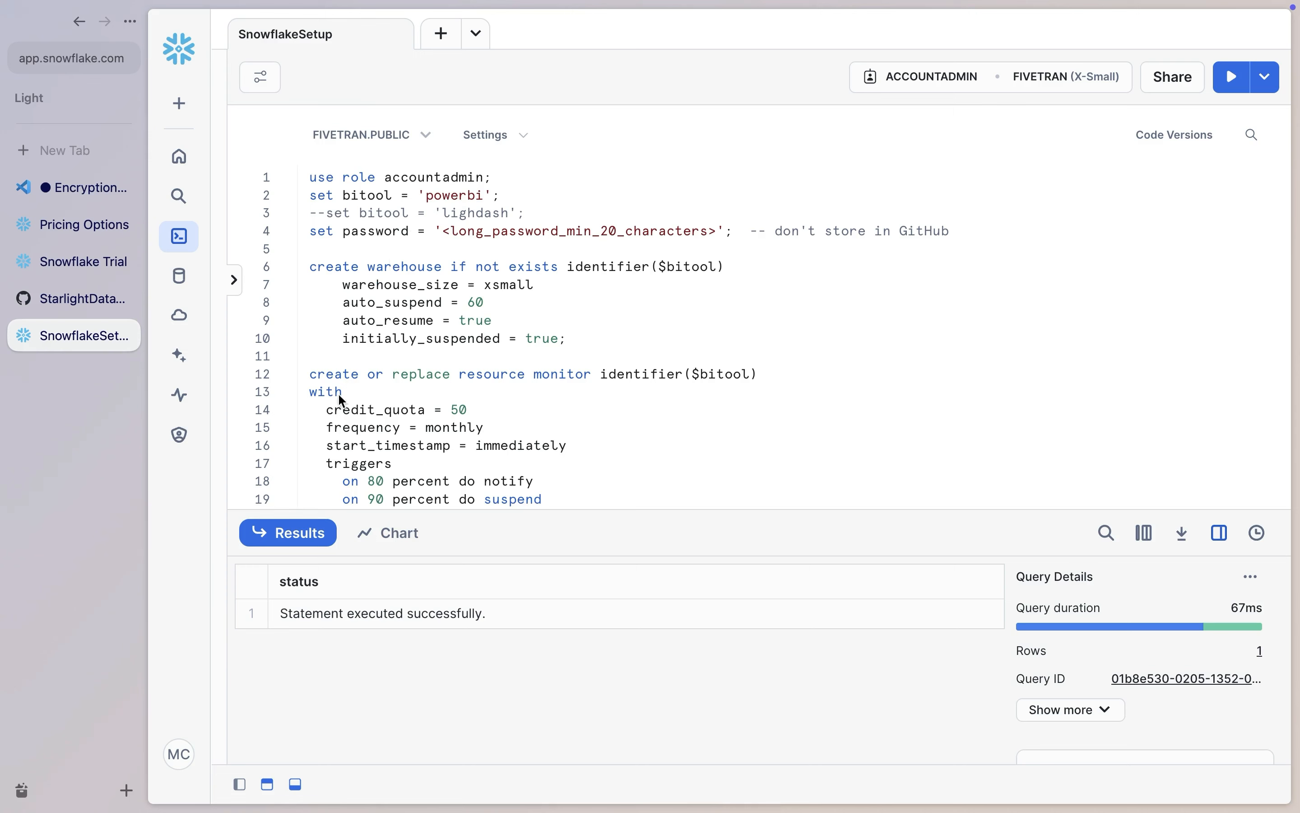
scroll(382, 314, "down", 1)
left_click(441, 419)
scroll(484, 408, "down", 5)
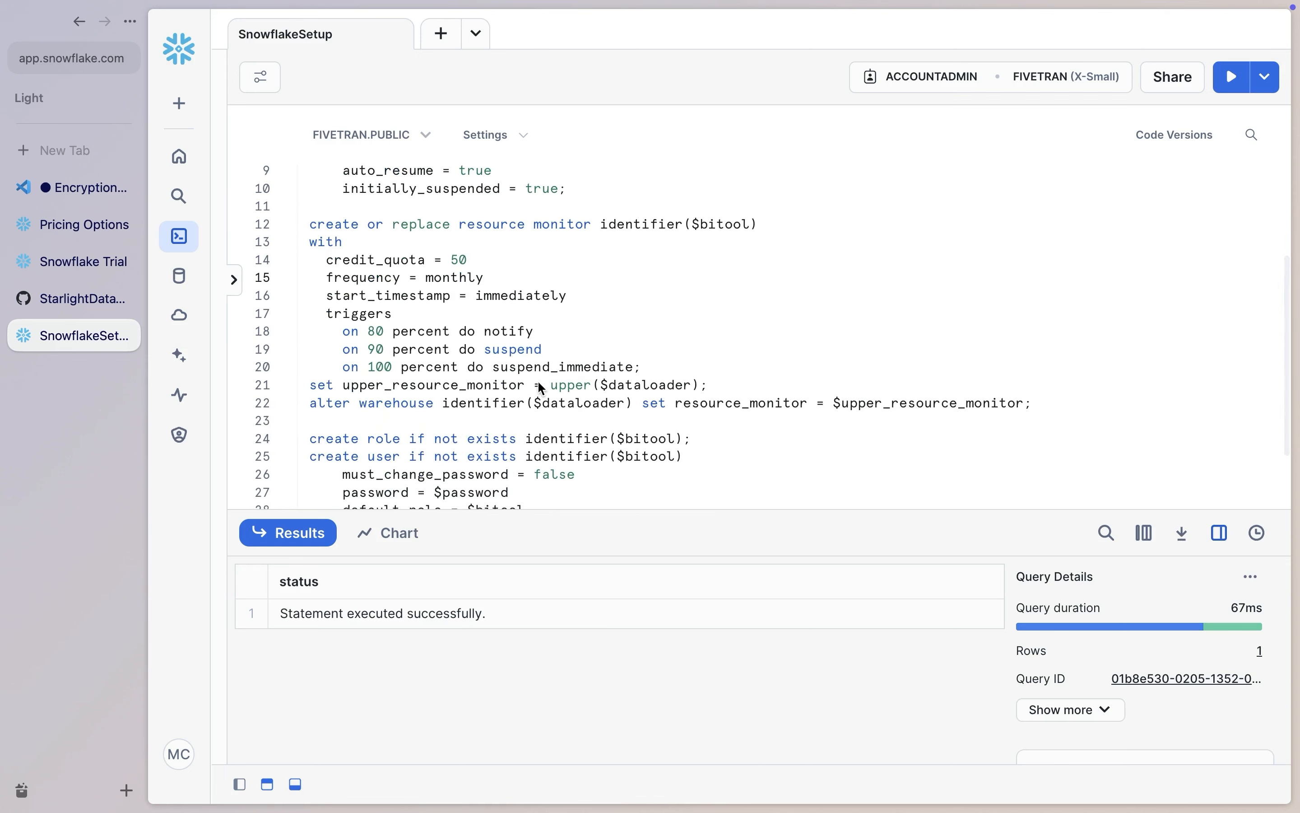
scroll(527, 403, "down", 2)
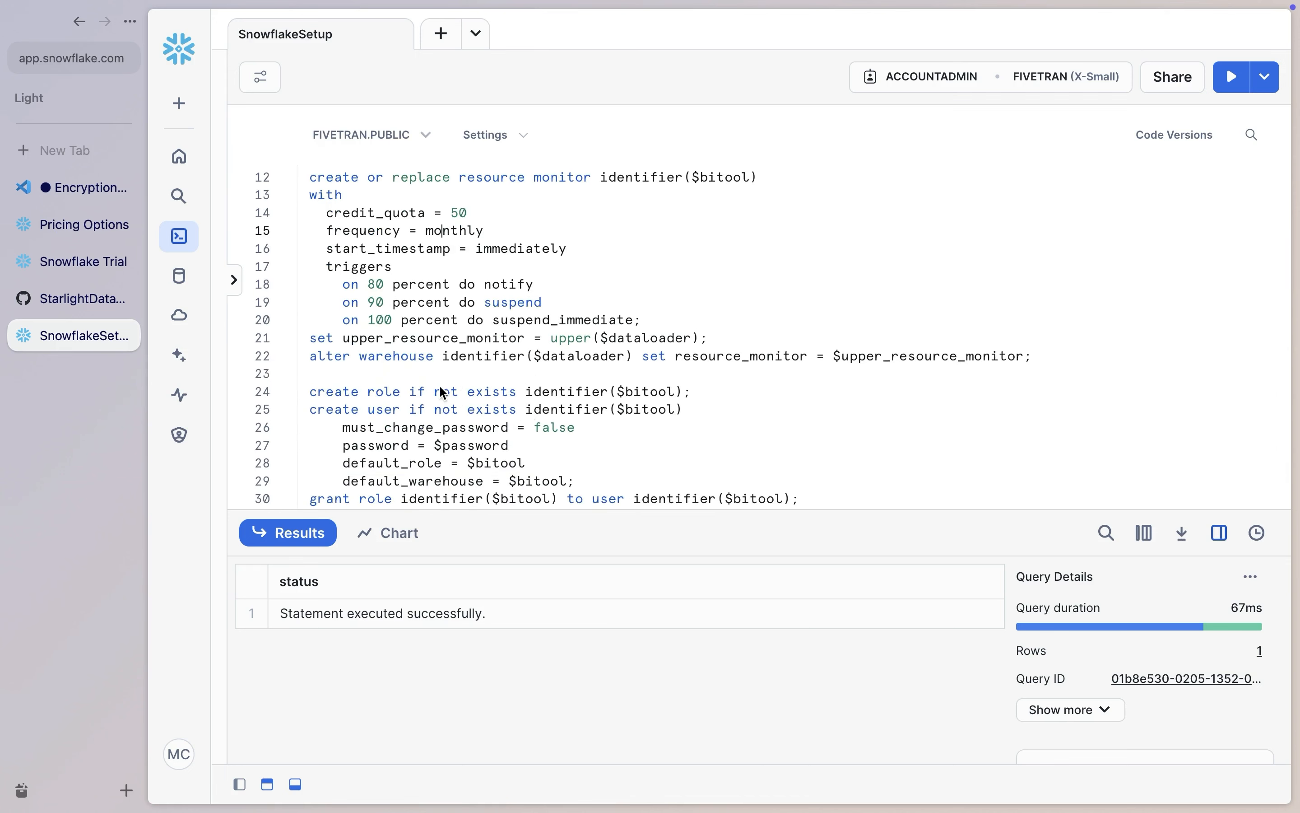
scroll(476, 403, "down", 2)
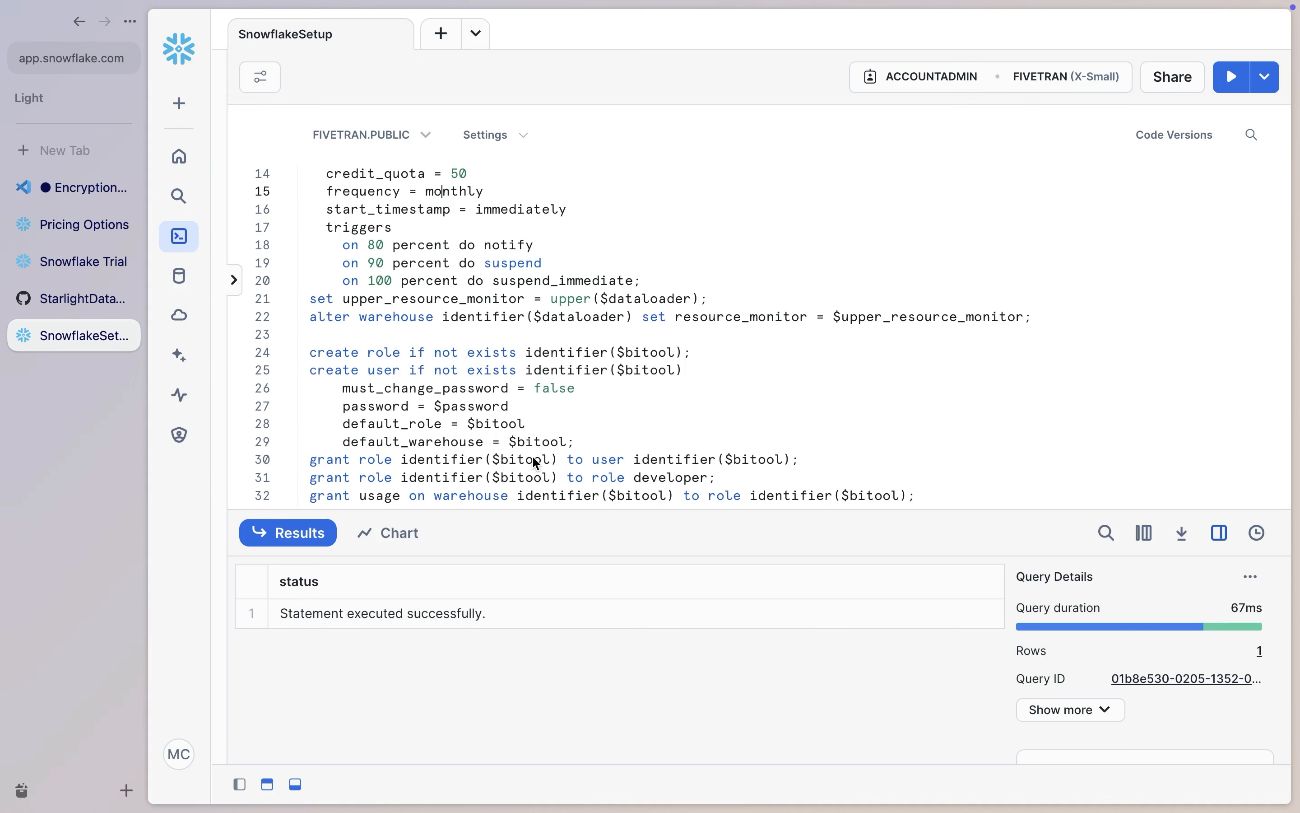
double_click(685, 477)
left_click(493, 497)
left_click(975, 494)
Step: Run all 12 BI tools statements, then check the guide's Remove BI tools section
key("super+a")
left_click(1233, 77)
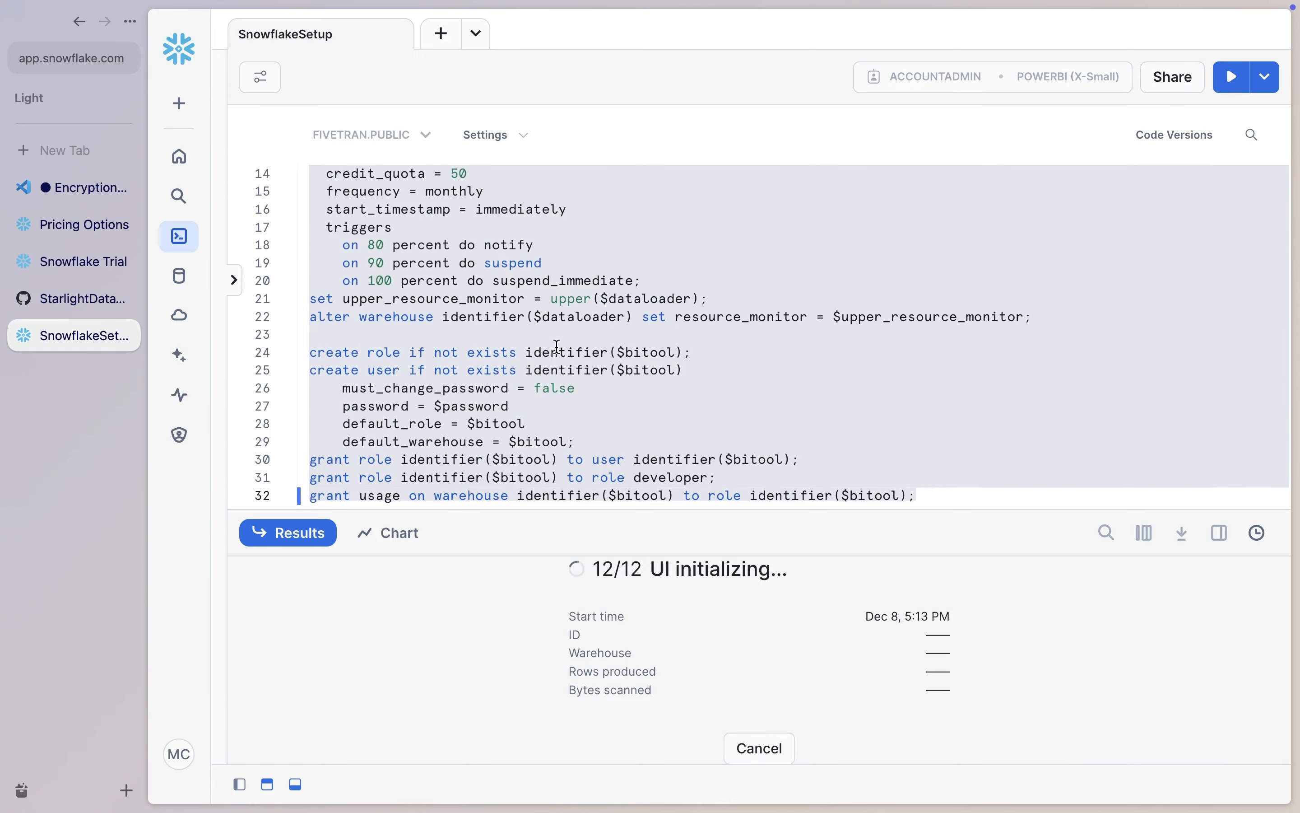
left_click(81, 299)
scroll(582, 411, "down", 5)
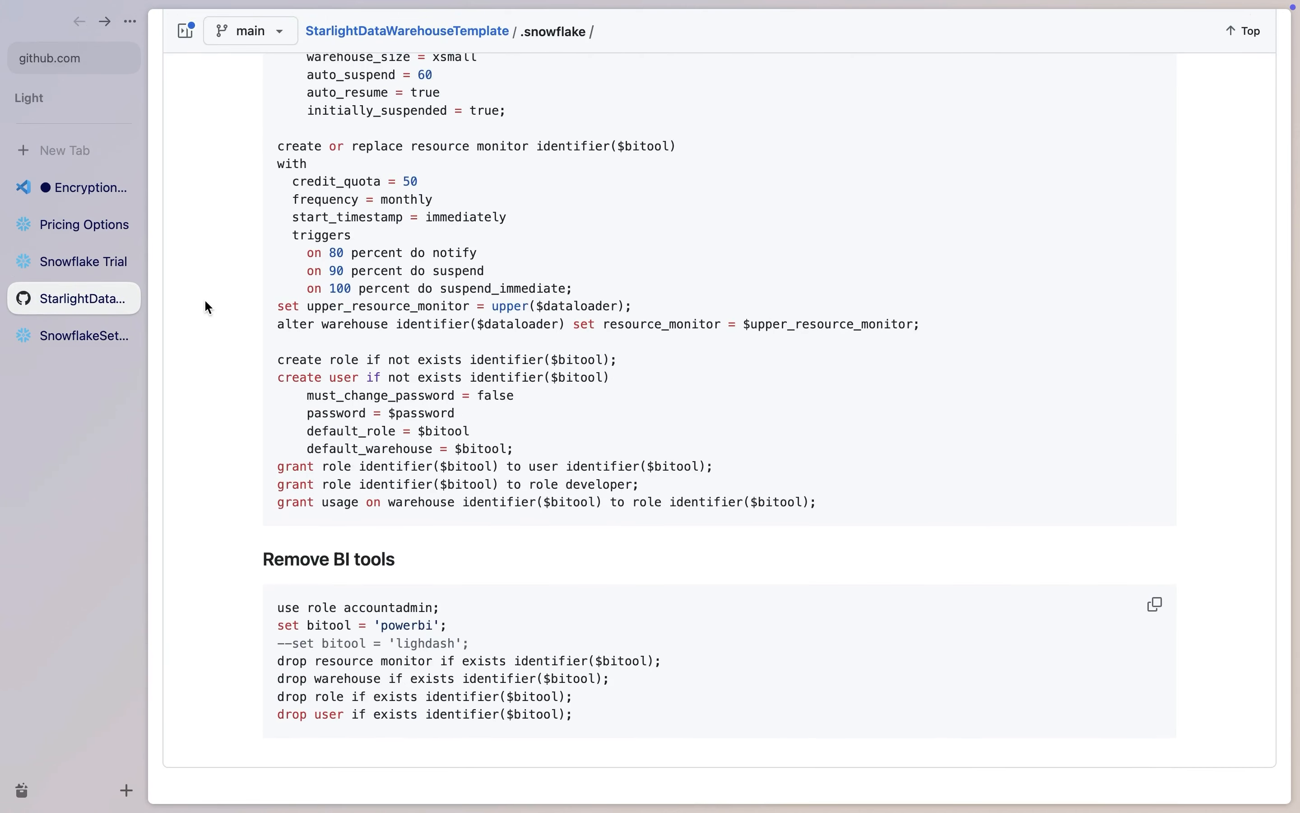
left_click(77, 336)
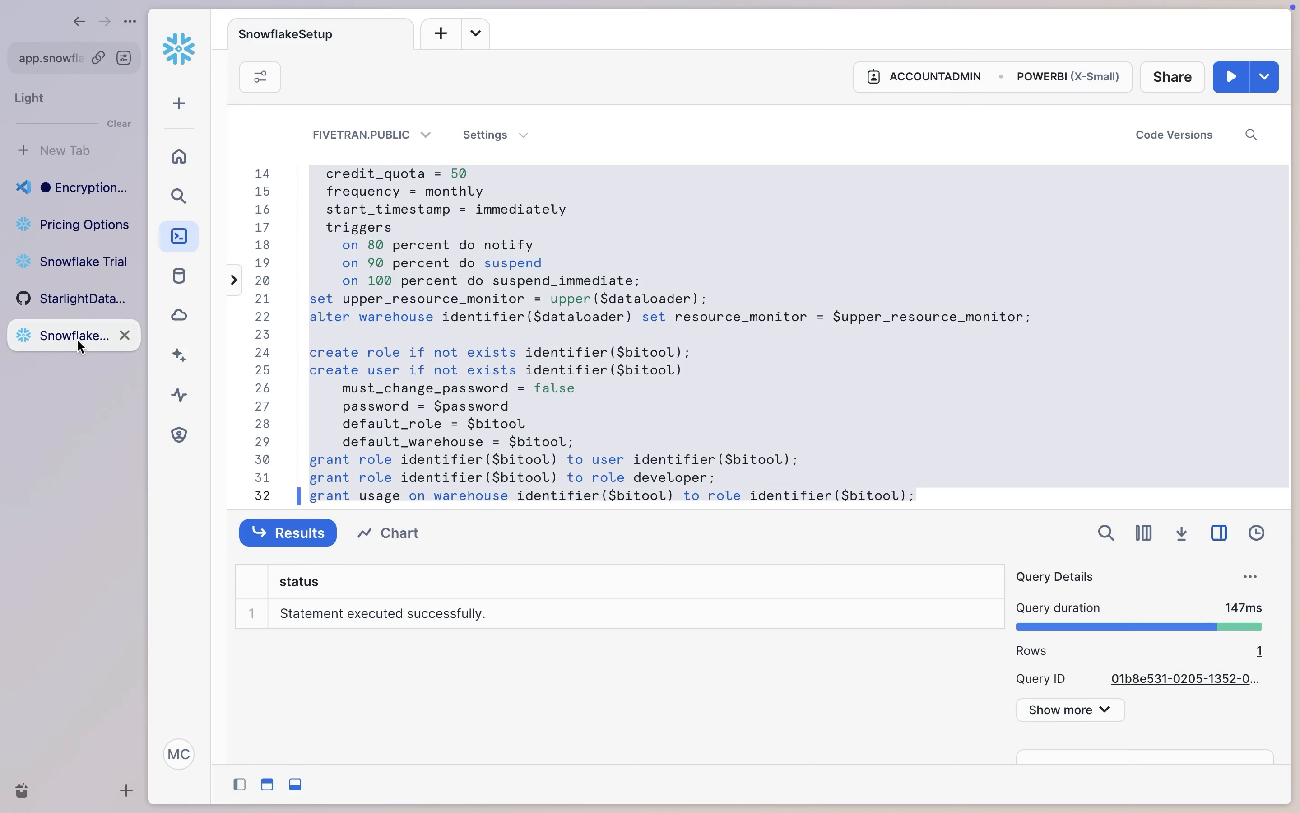
left_click(189, 161)
Step: Inspect the STARLIGHT and FIVETRAN databases and STARLIGHT's privileges, ending on the GITHUB-owned DATAWAREHOUSE schema
left_click(344, 284)
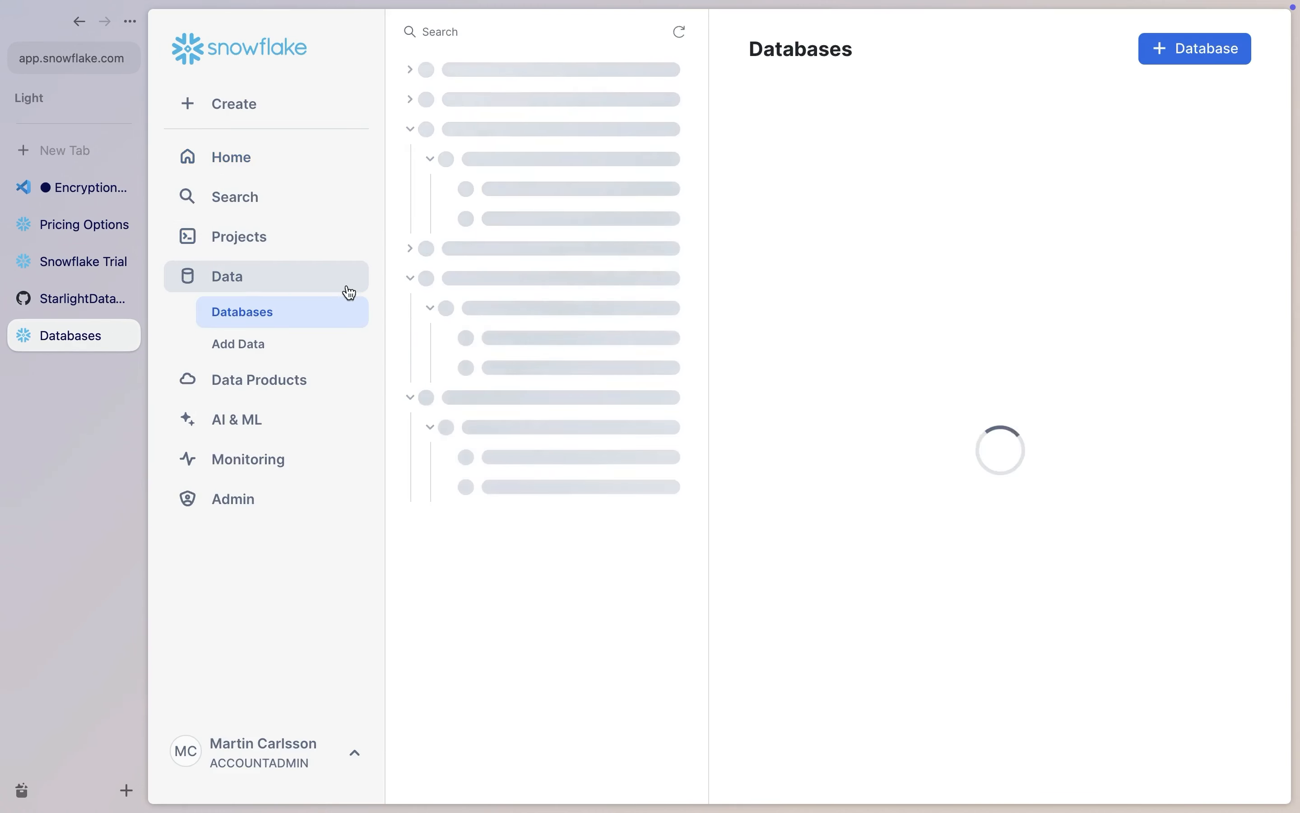
left_click(470, 192)
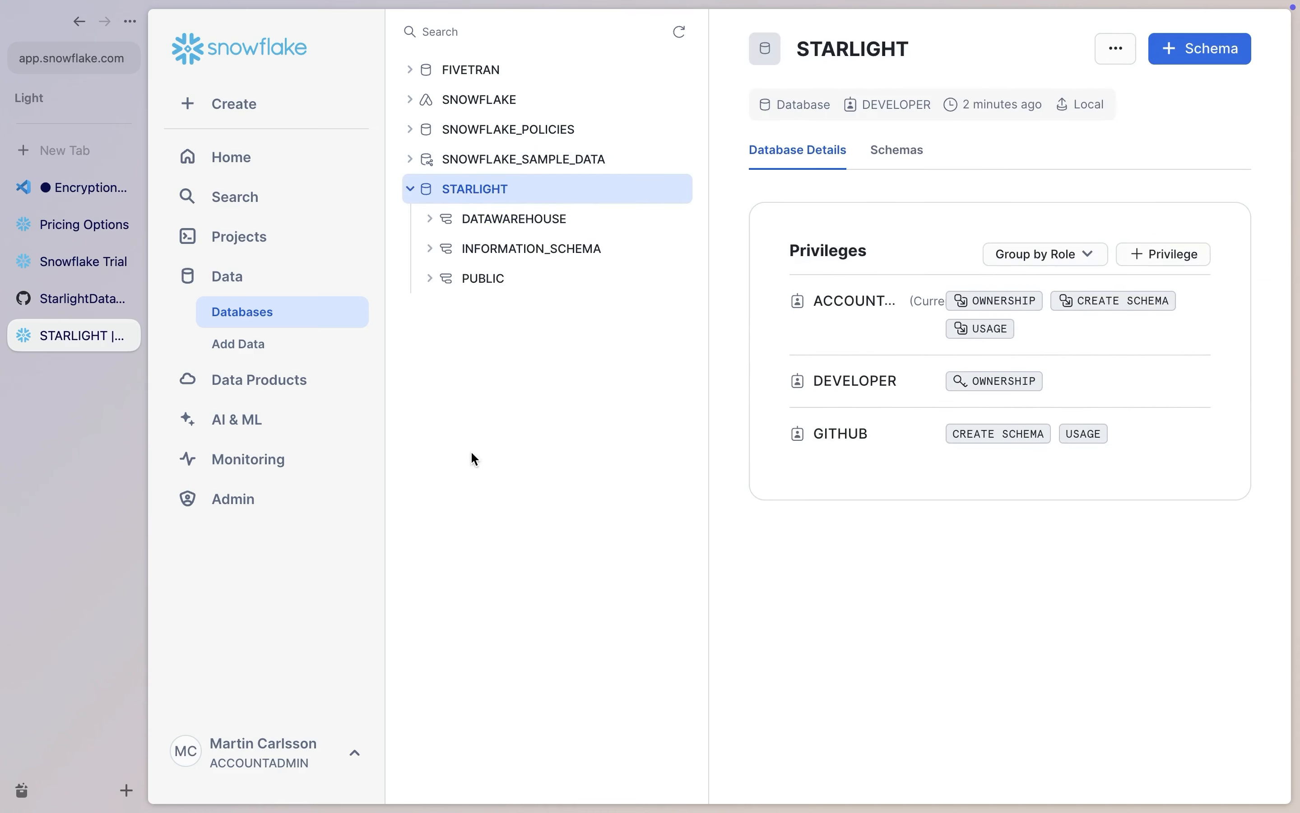
left_click(472, 71)
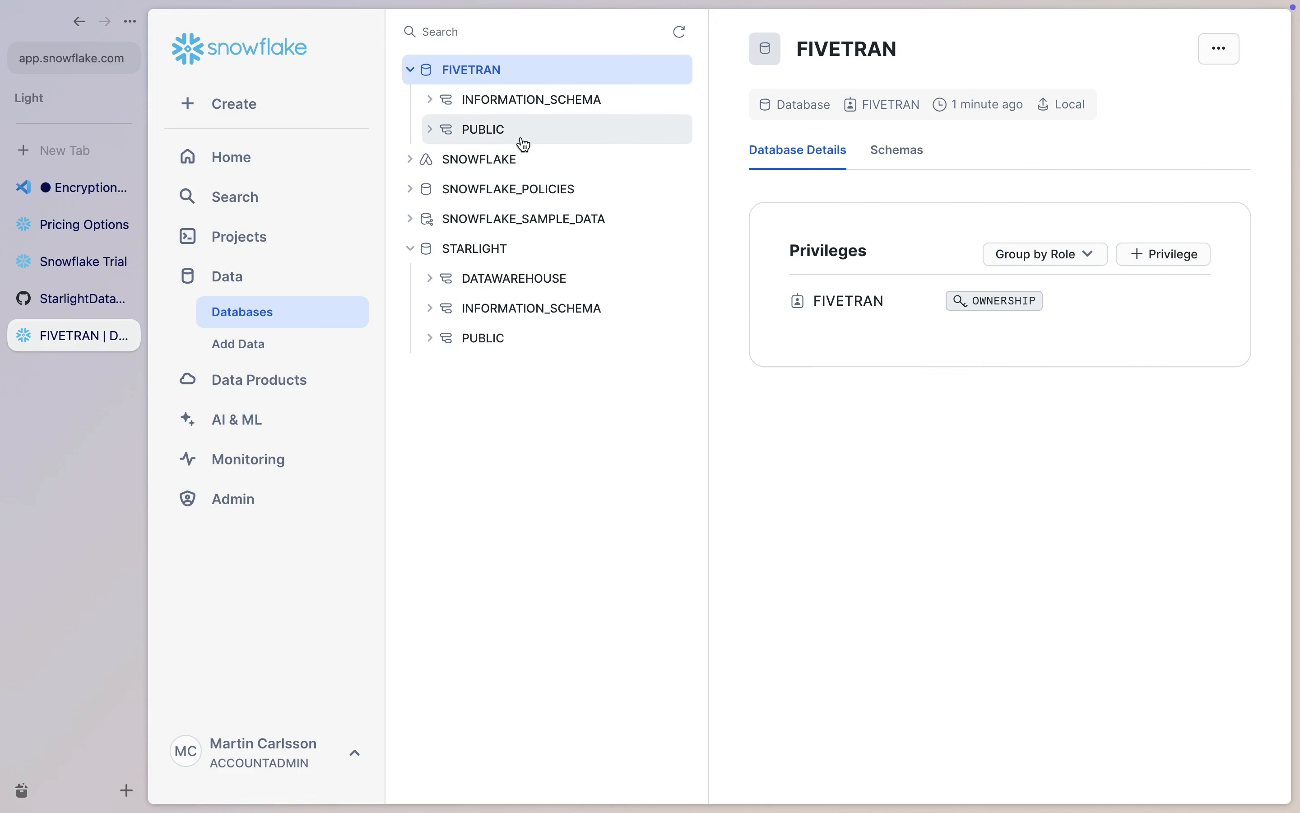
left_click(493, 280)
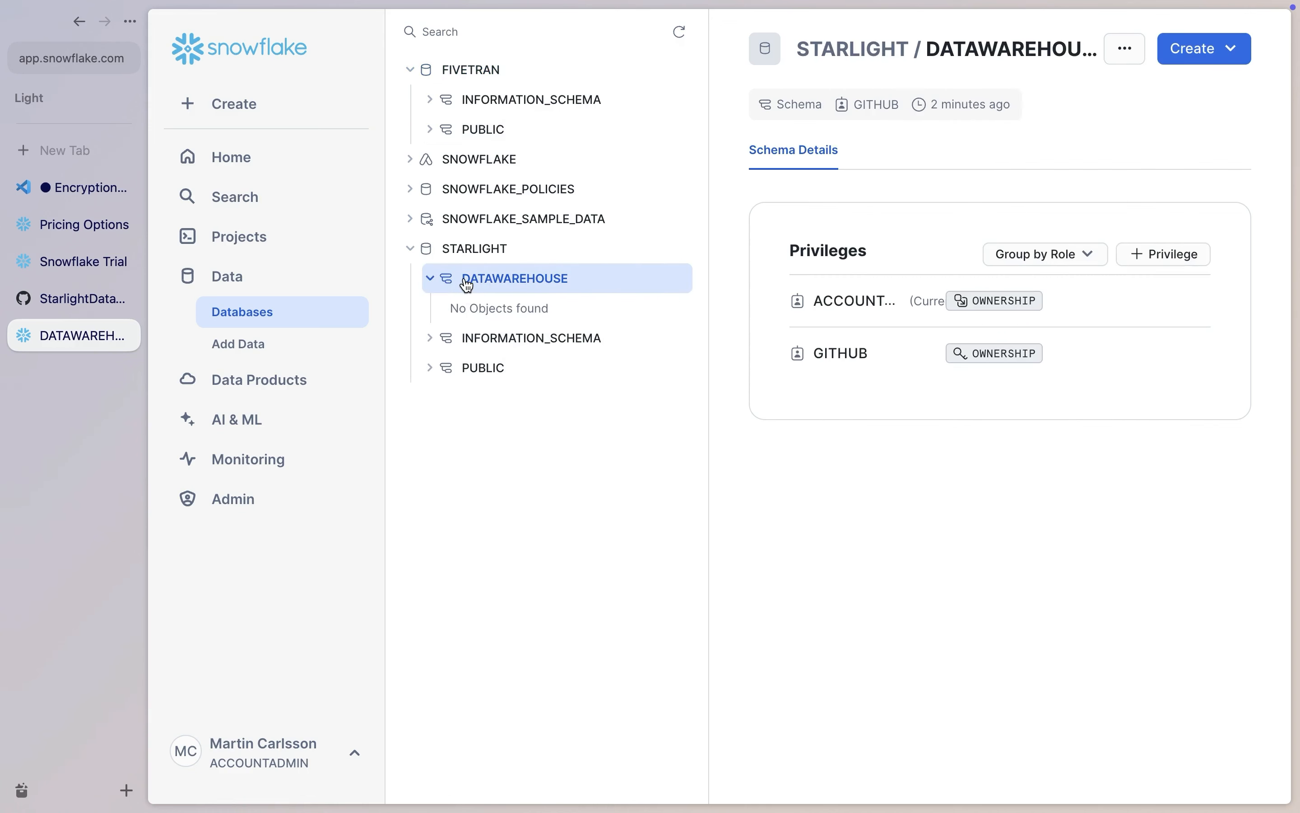
left_click(466, 249)
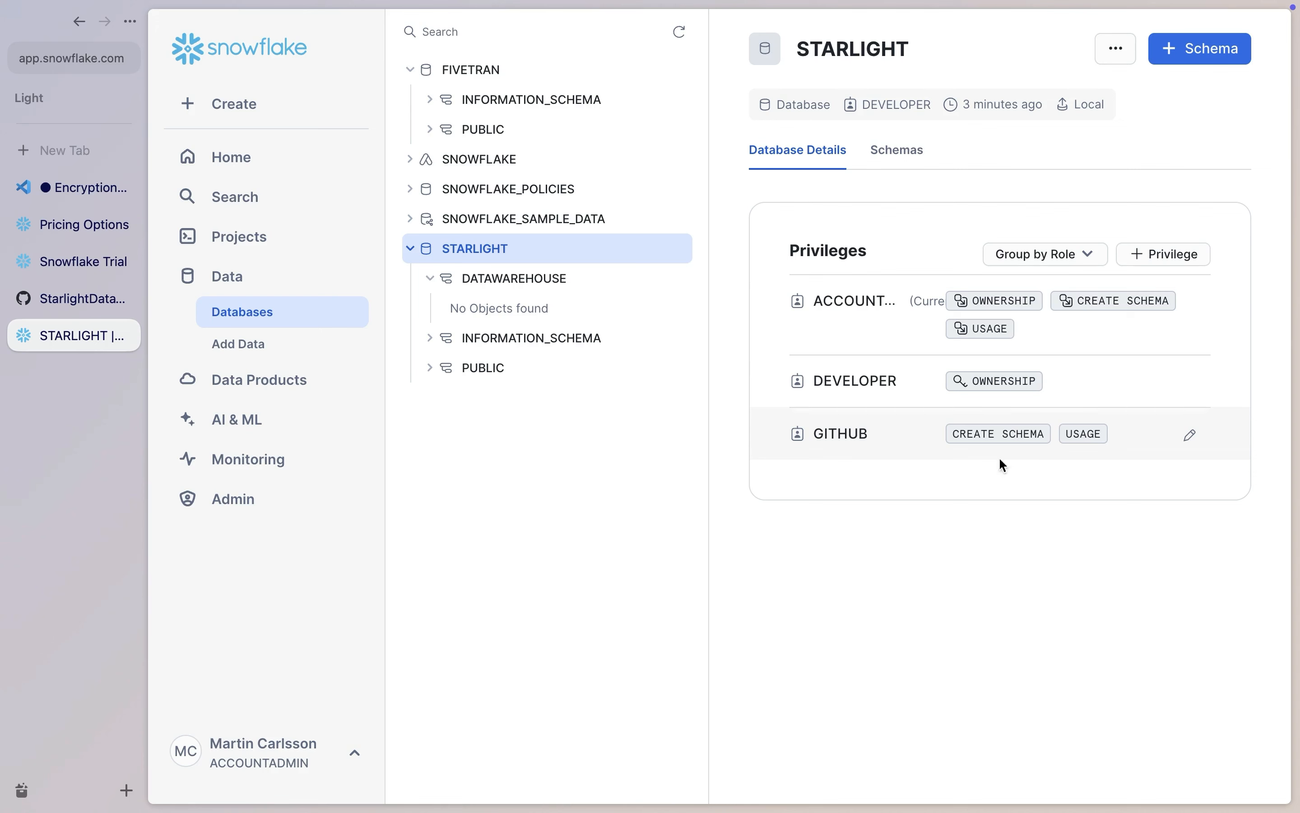
left_click(507, 278)
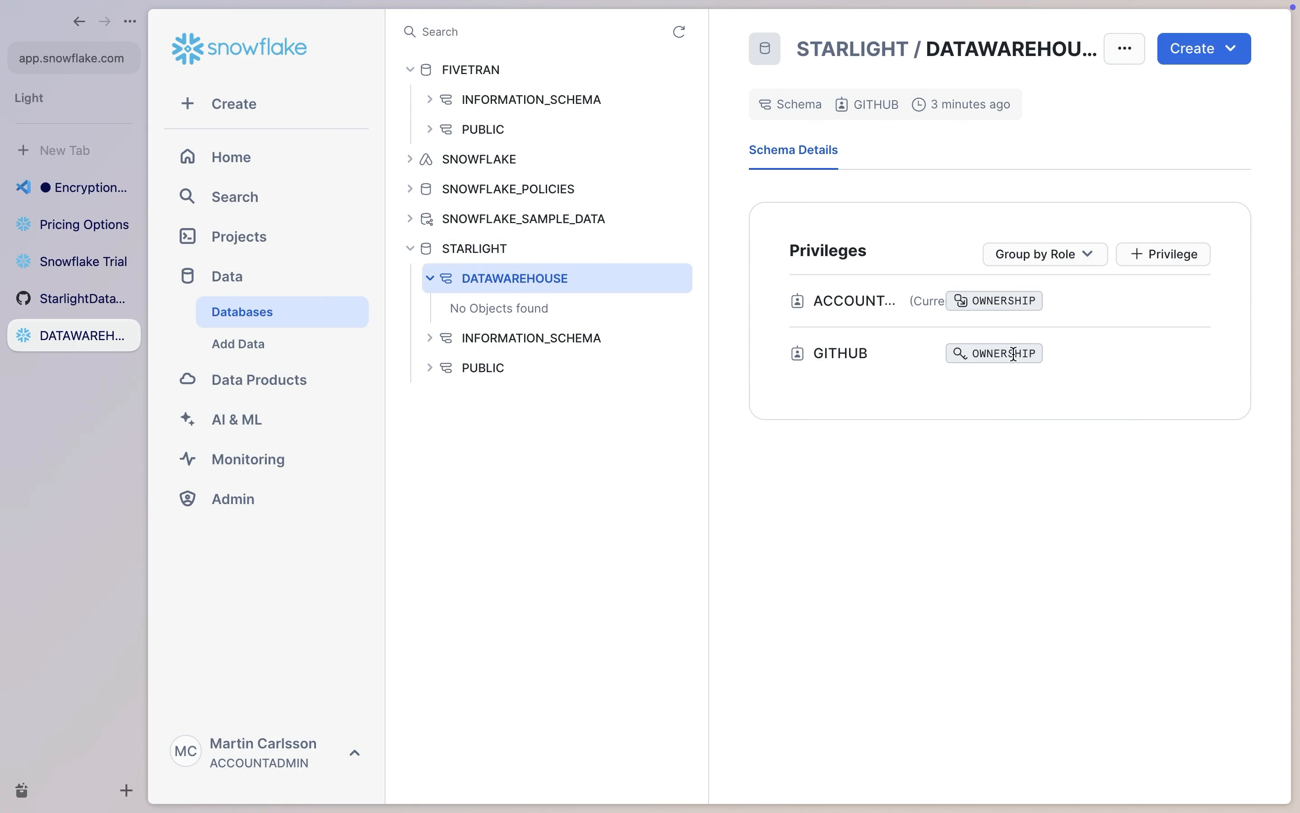
Step: Check the Warehouses and Resource Monitors pages, then list the six users including FIVETRAN, GITHUB and POWERBI
left_click(239, 497)
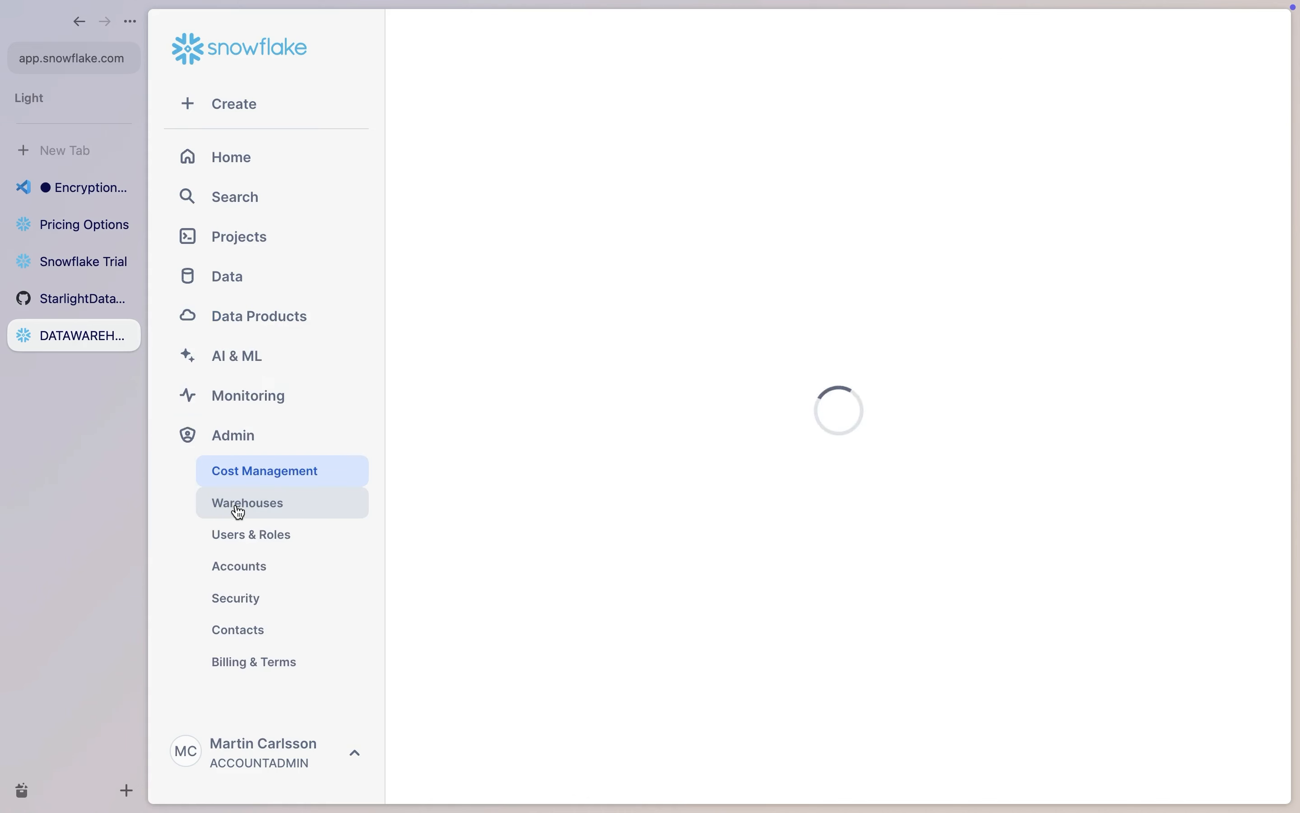
left_click(277, 507)
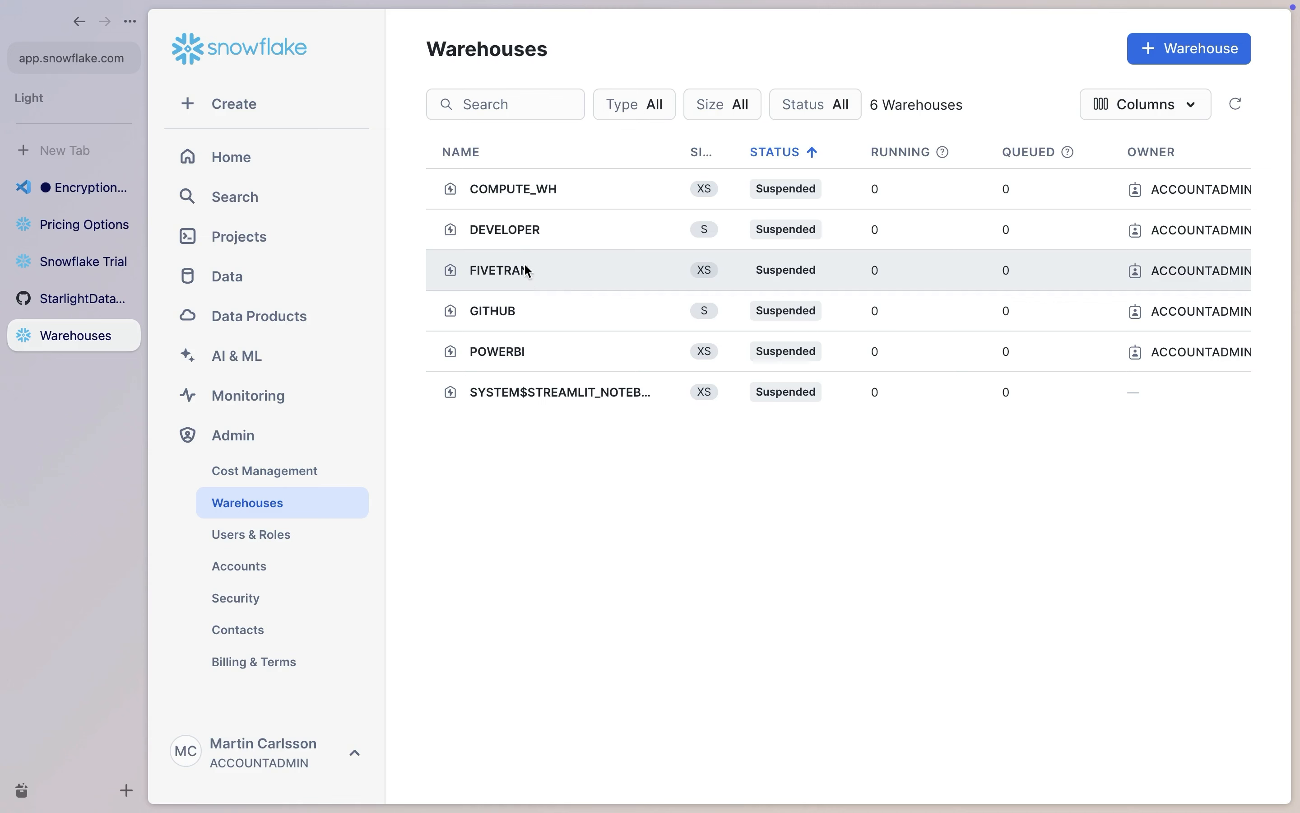
left_click(281, 483)
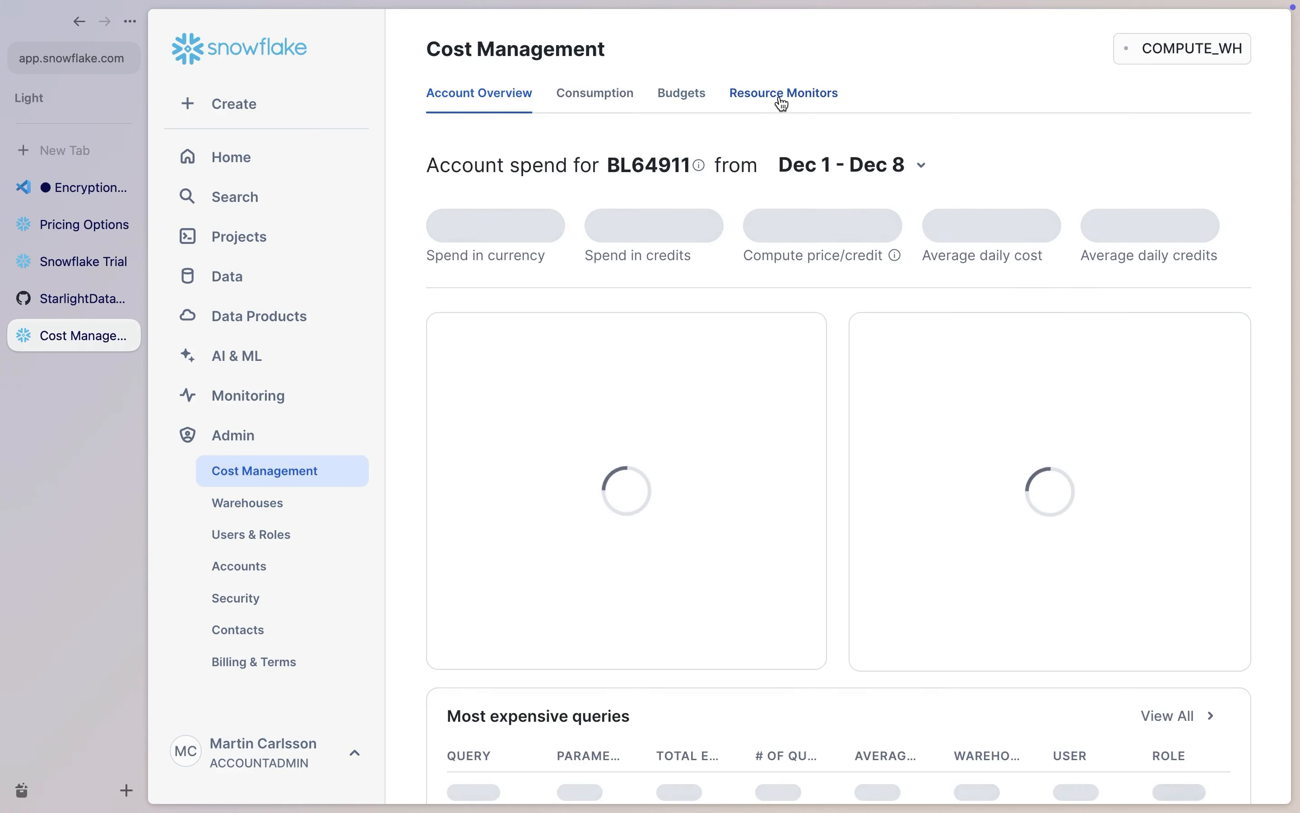
left_click(782, 96)
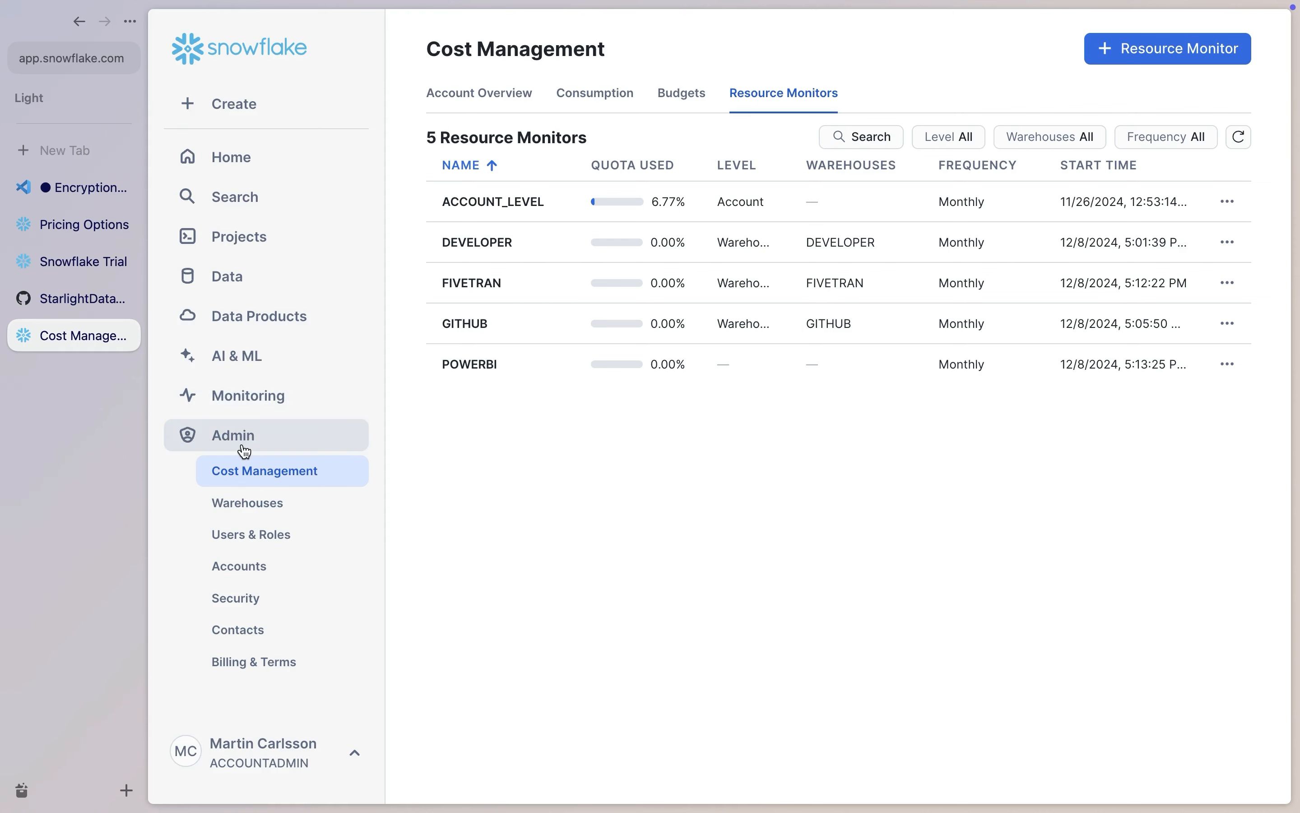
left_click(250, 535)
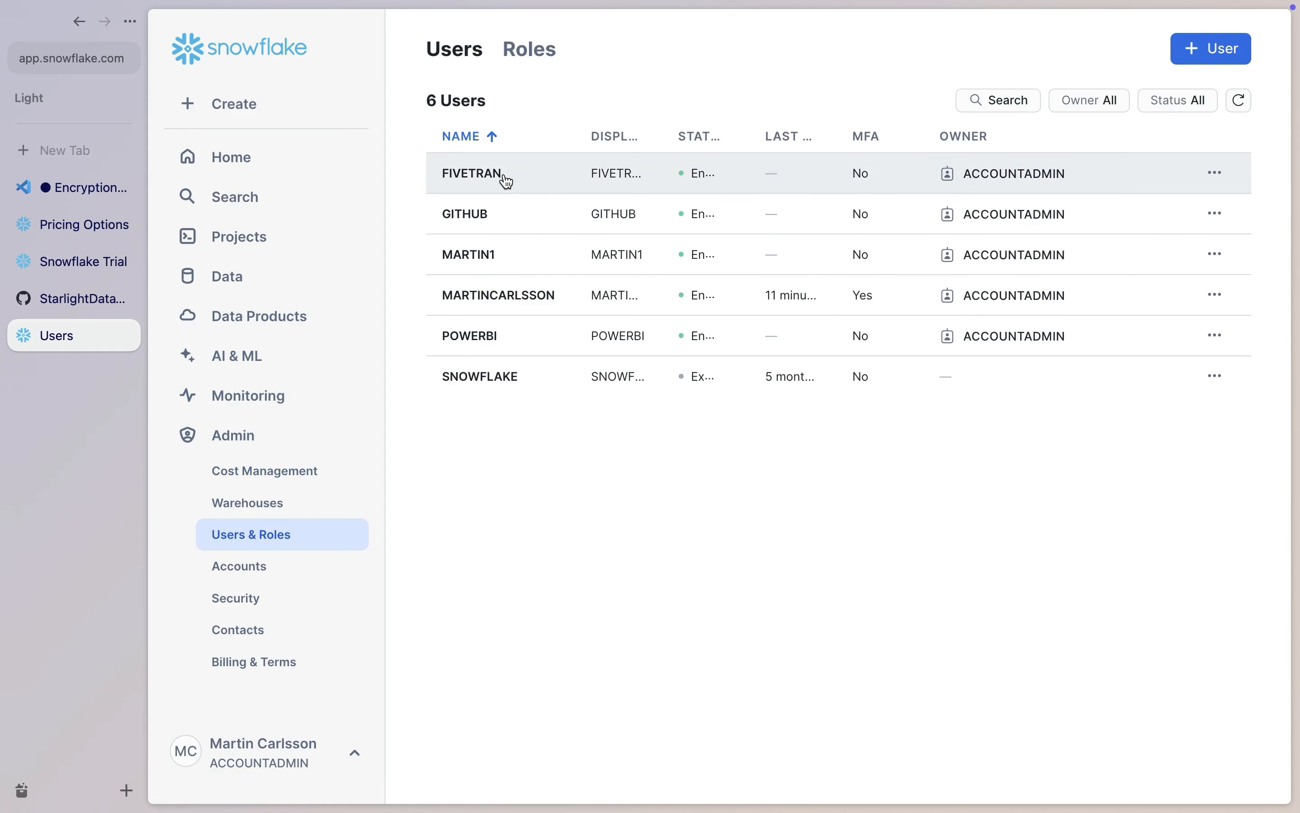
Step: Show the roles as a hierarchy graph with the side panels hidden for more room
left_click(529, 53)
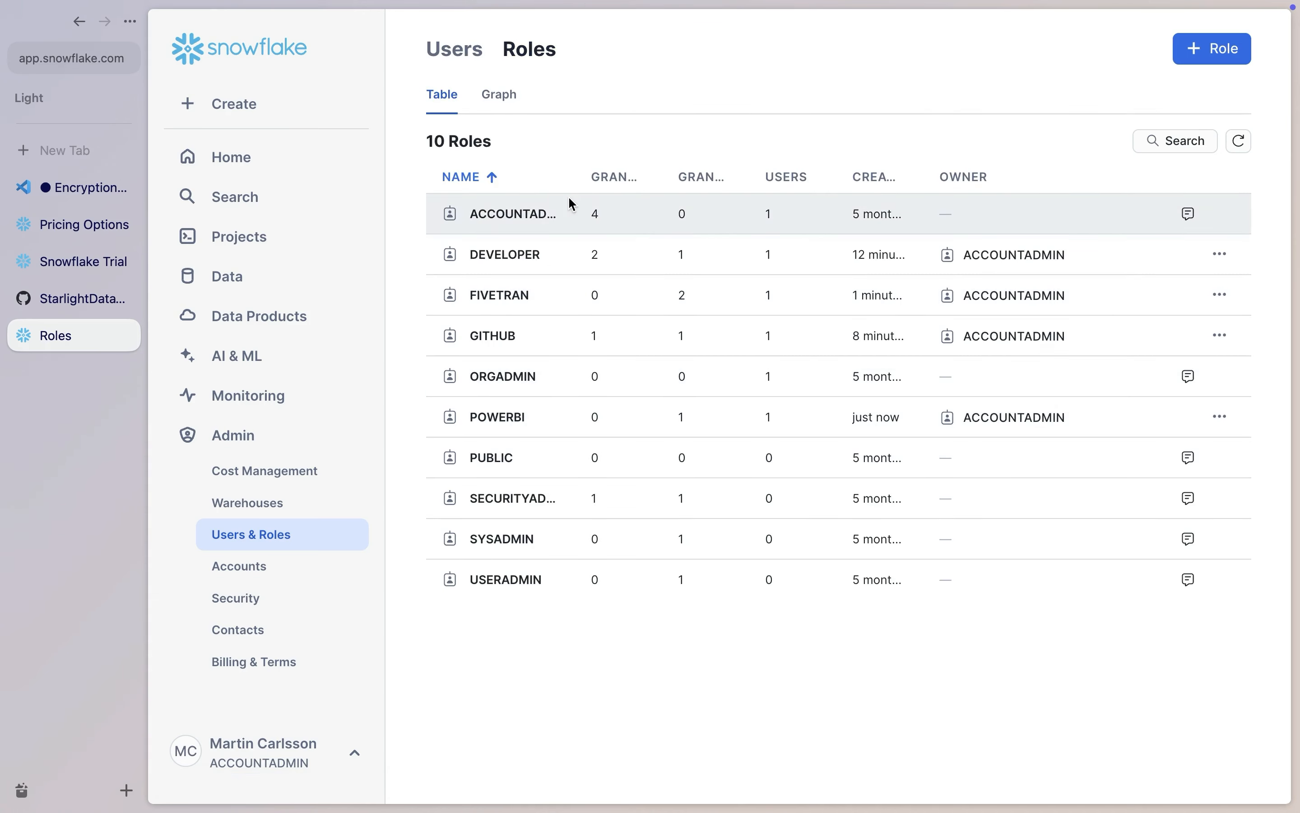
left_click(500, 96)
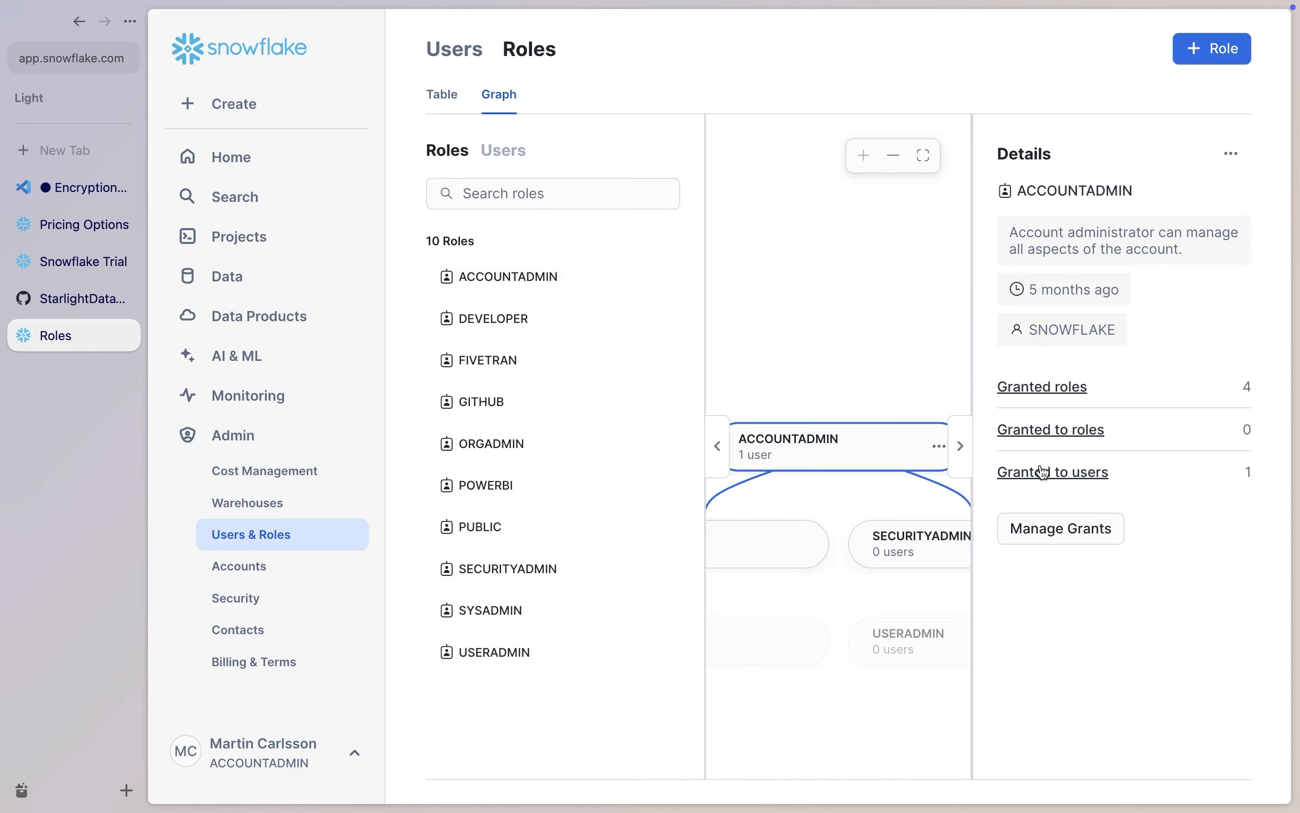
left_click(967, 449)
left_click(716, 427)
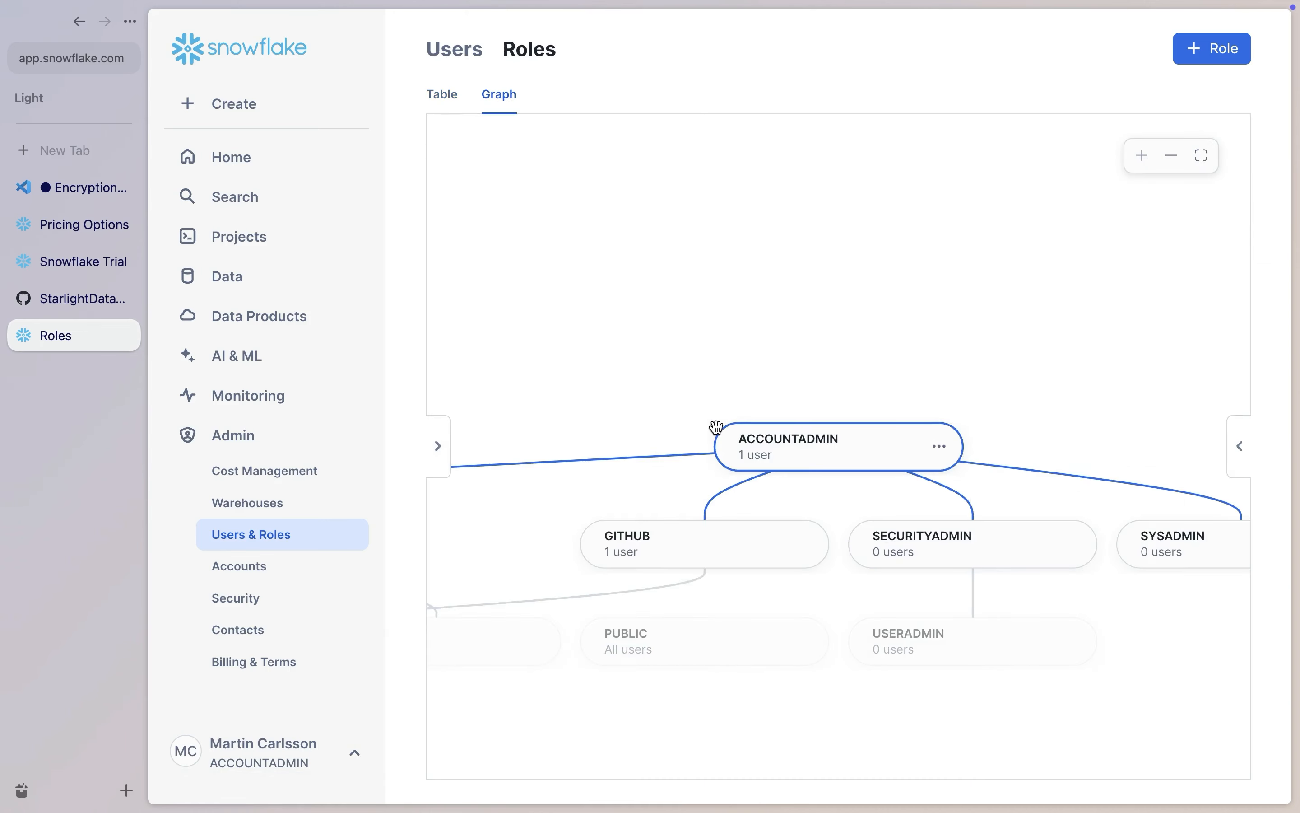
left_click_drag(615, 407, 995, 165)
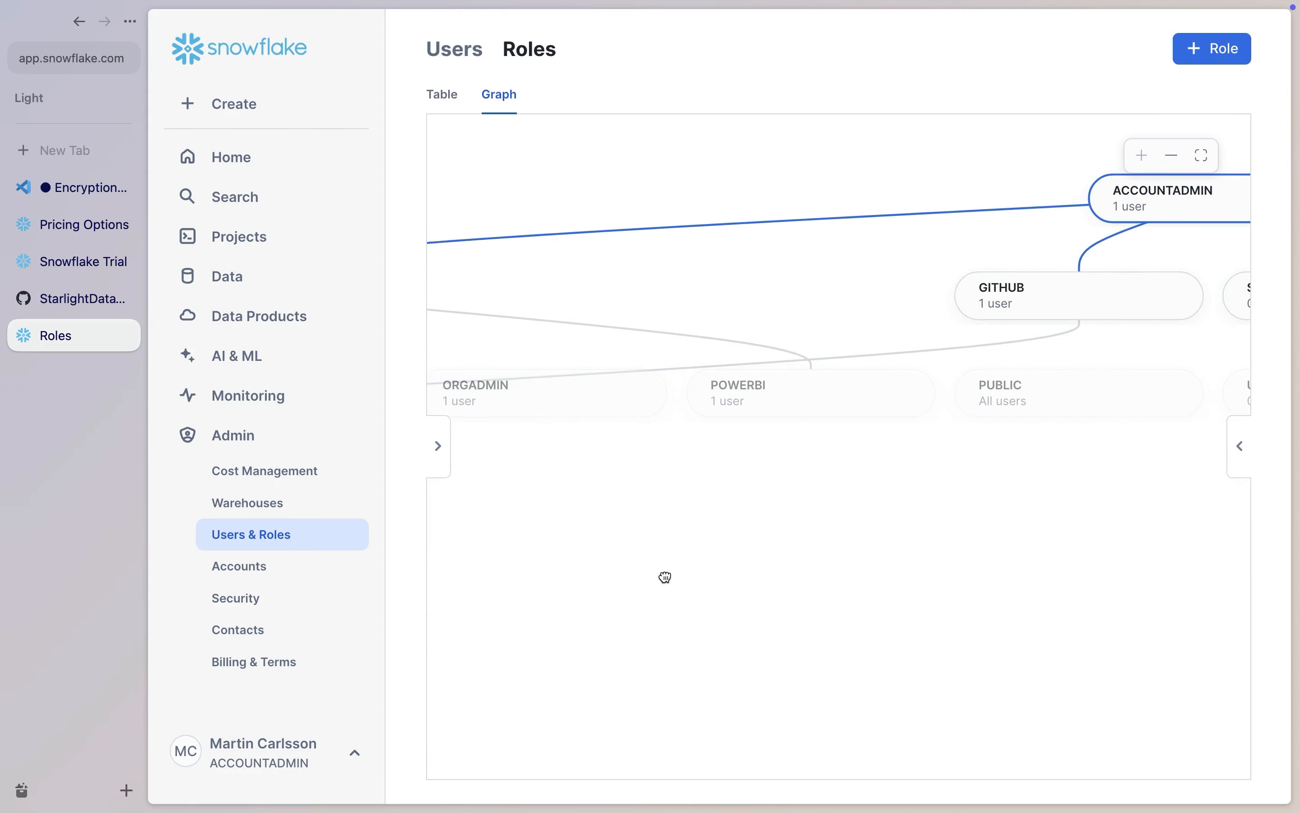
left_click_drag(665, 575, 1042, 587)
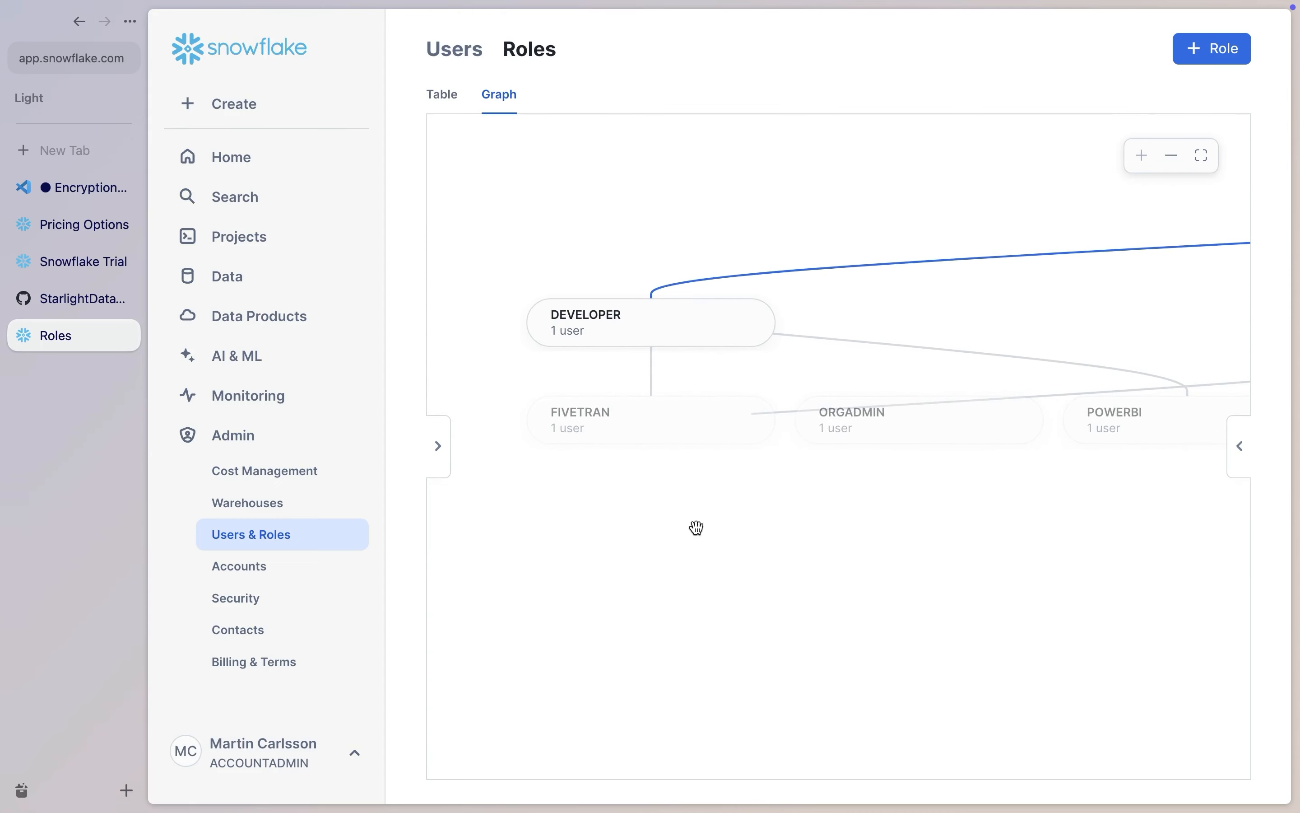
Step: Highlight the DEVELOPER, FIVETRAN, POWERBI, GITHUB and ACCOUNTADMIN roles' connections in the graph
left_click(664, 339)
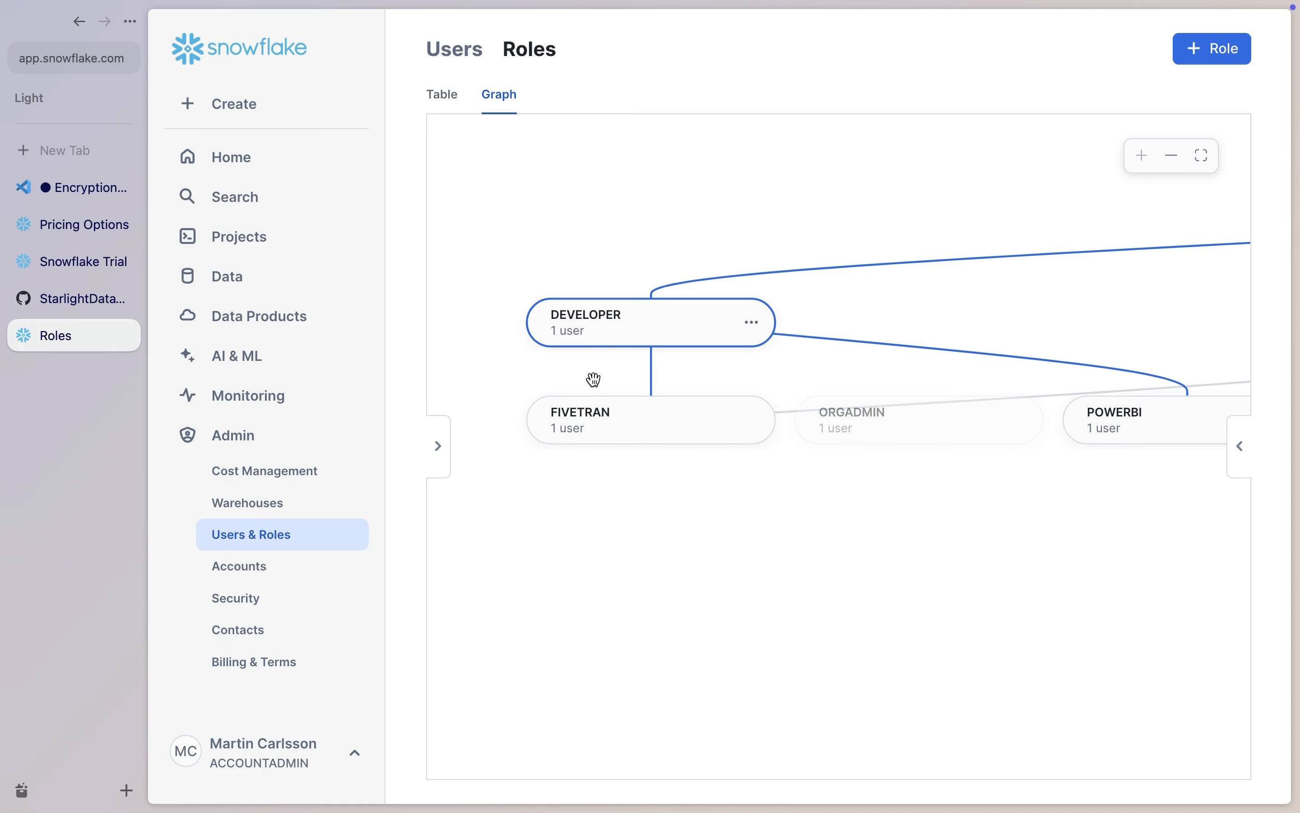
left_click(618, 437)
left_click_drag(1150, 430, 974, 429)
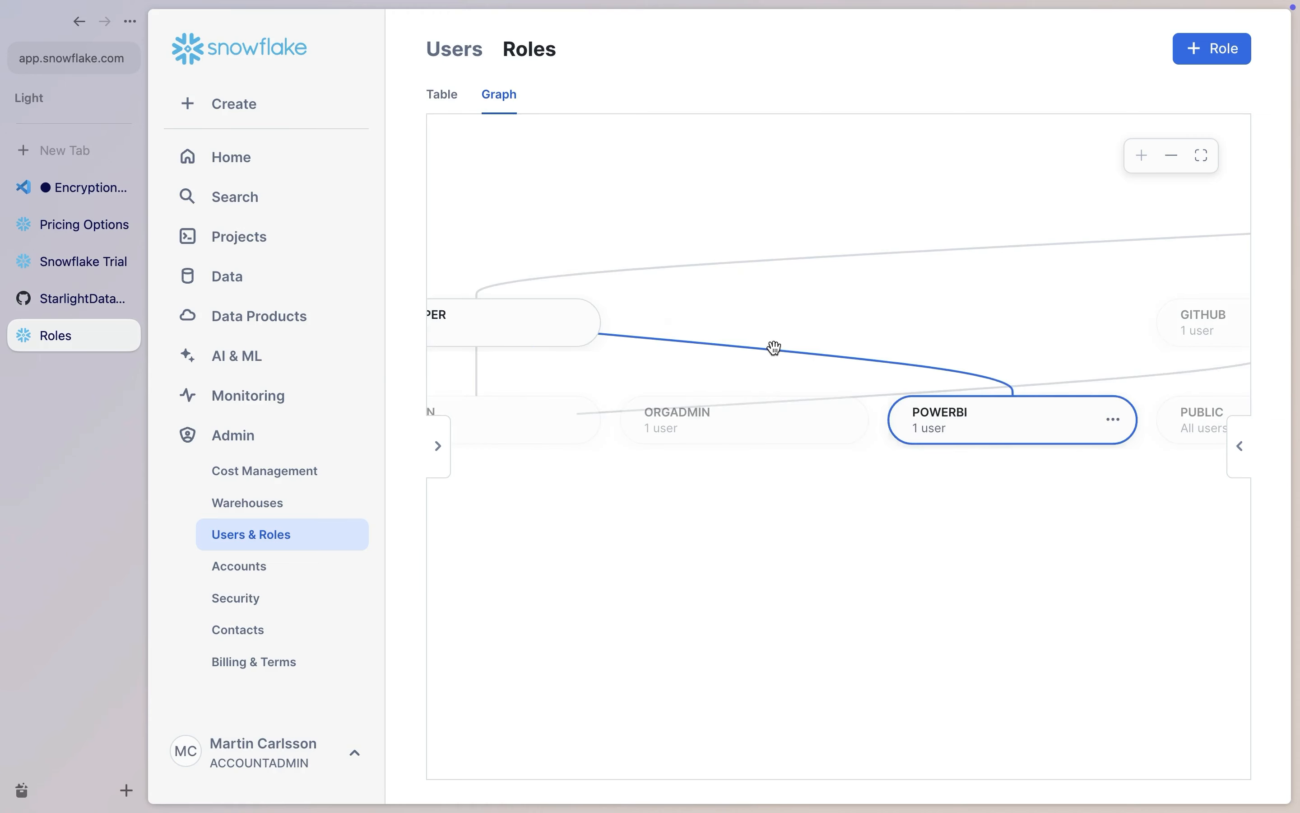
left_click(524, 324)
left_click_drag(938, 599, 511, 588)
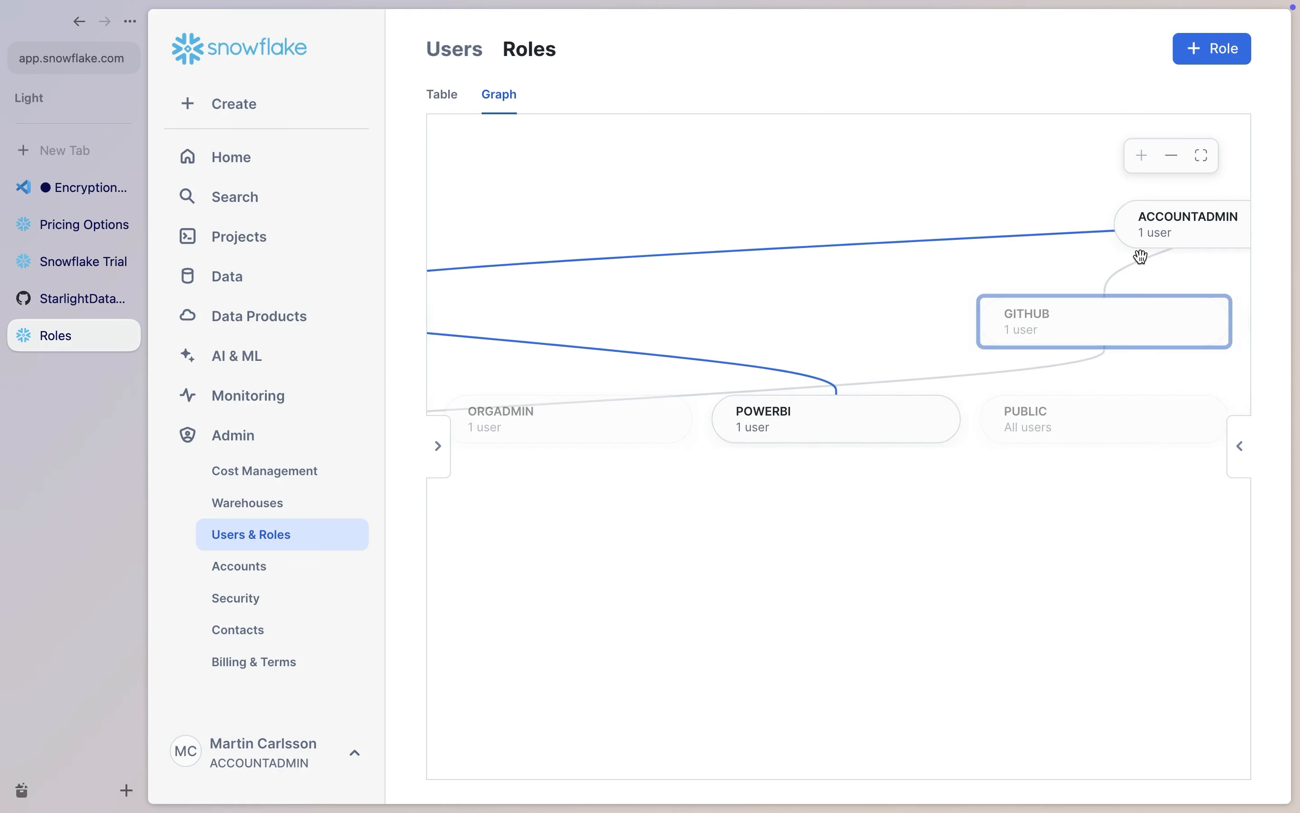
left_click(1100, 319)
left_click_drag(615, 510, 1013, 447)
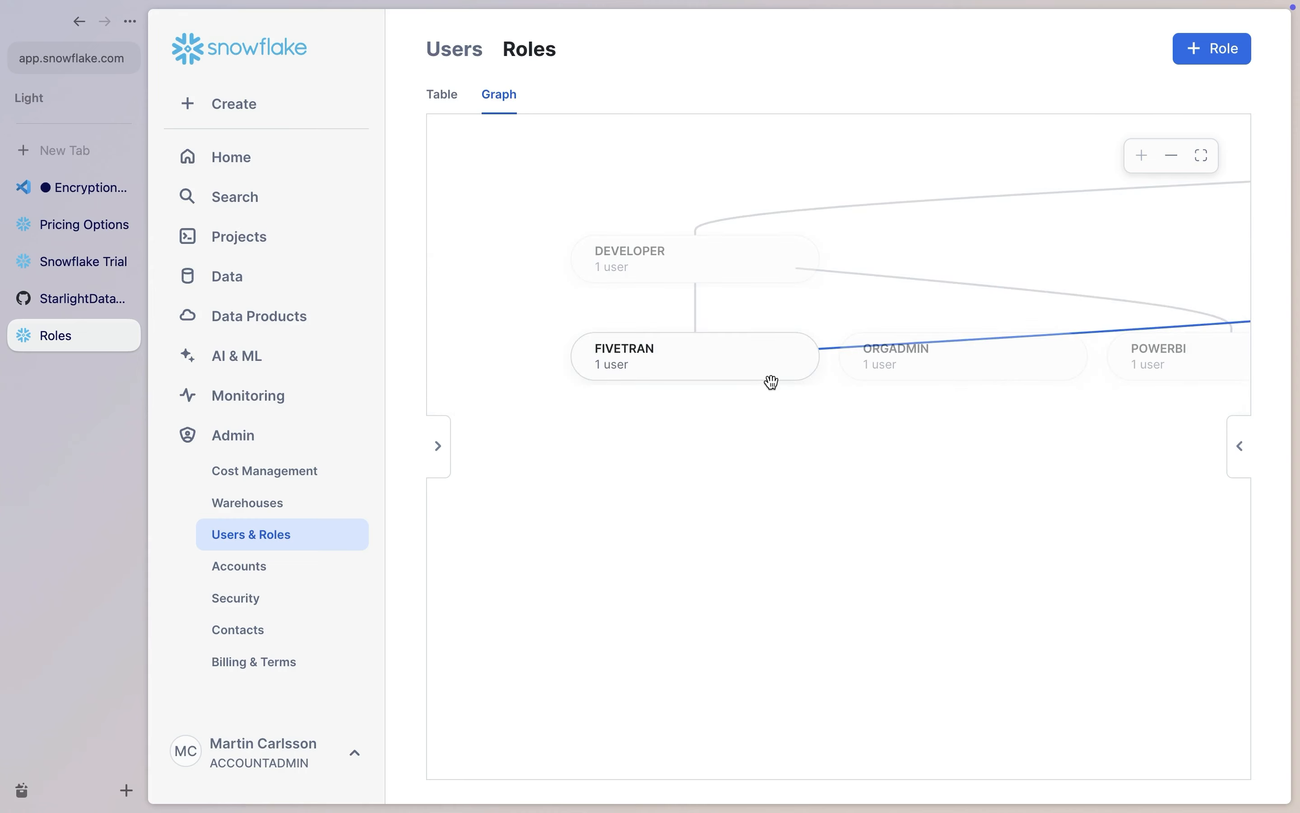
left_click_drag(963, 487, 499, 540)
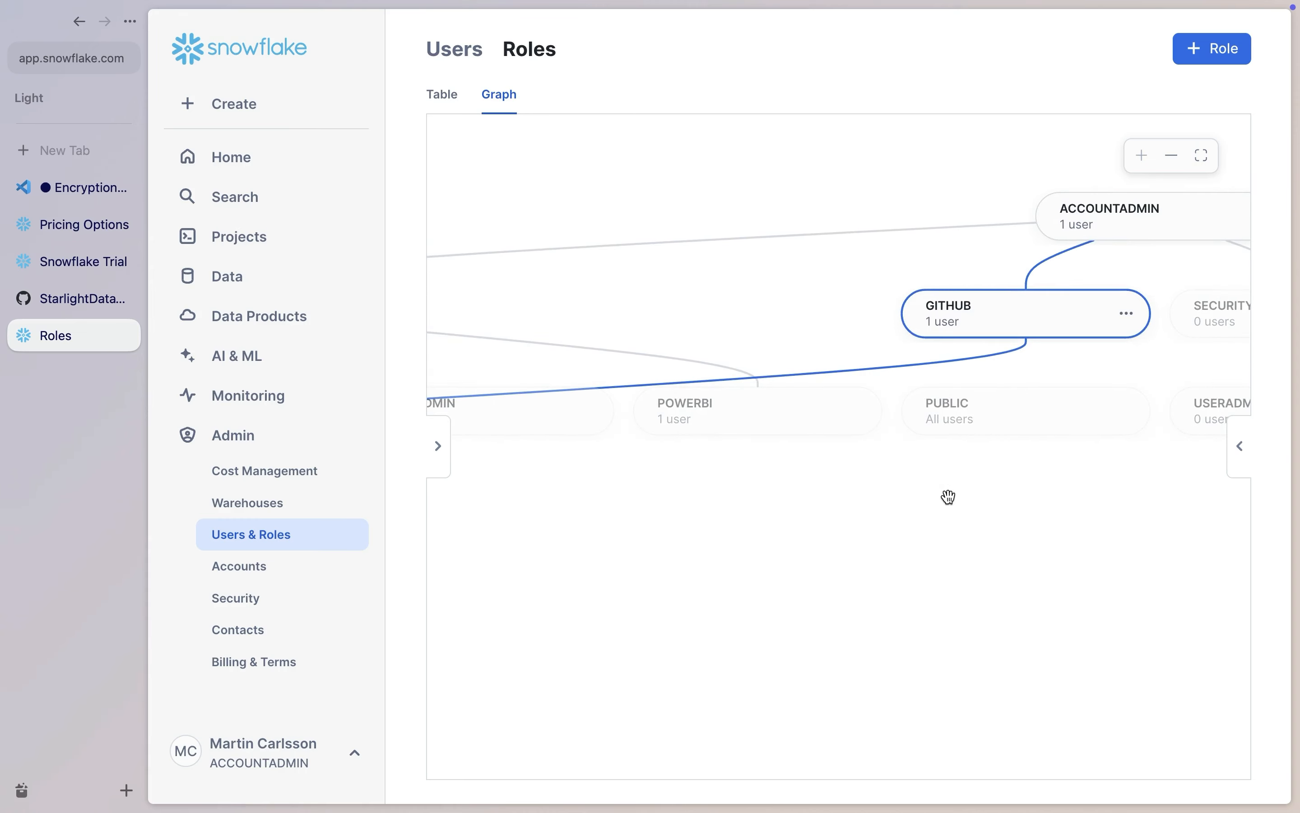
left_click_drag(946, 496, 538, 555)
left_click(743, 271)
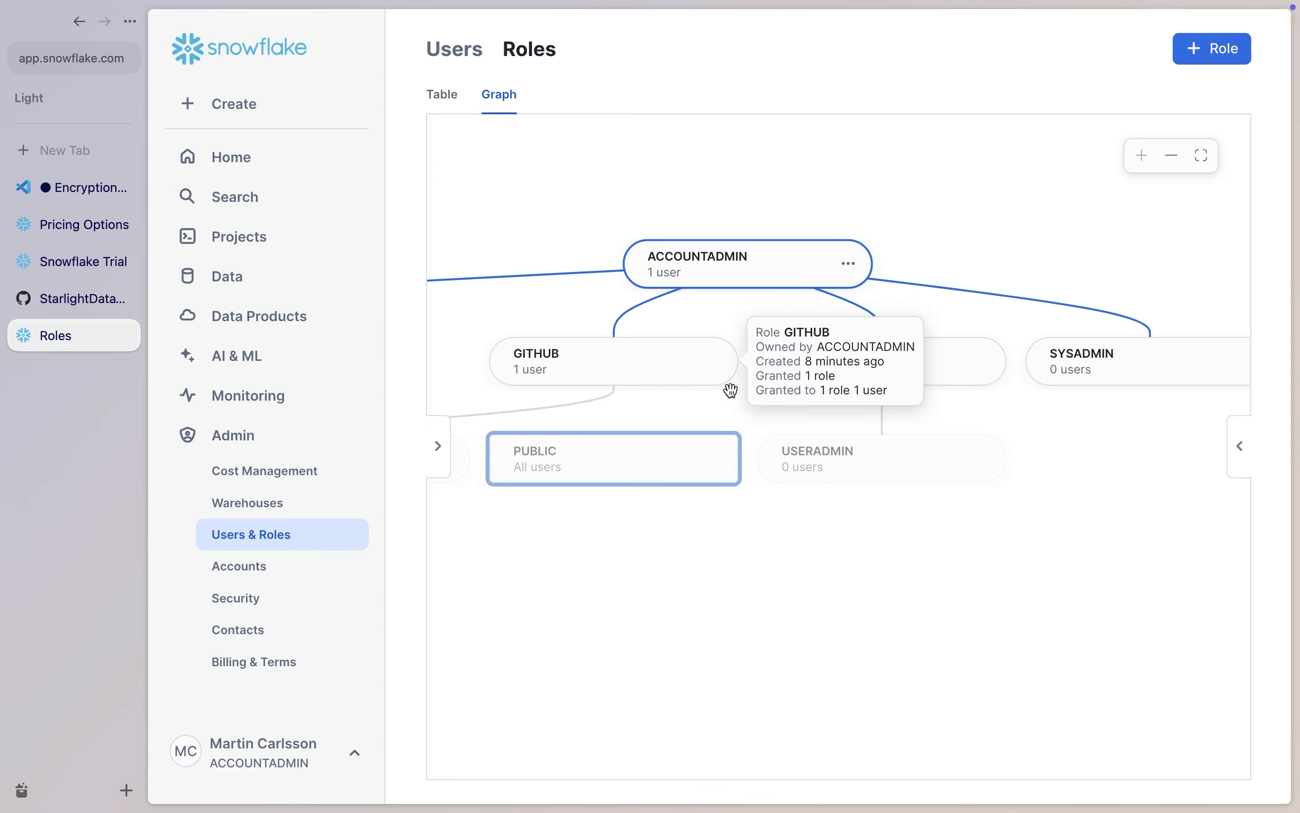